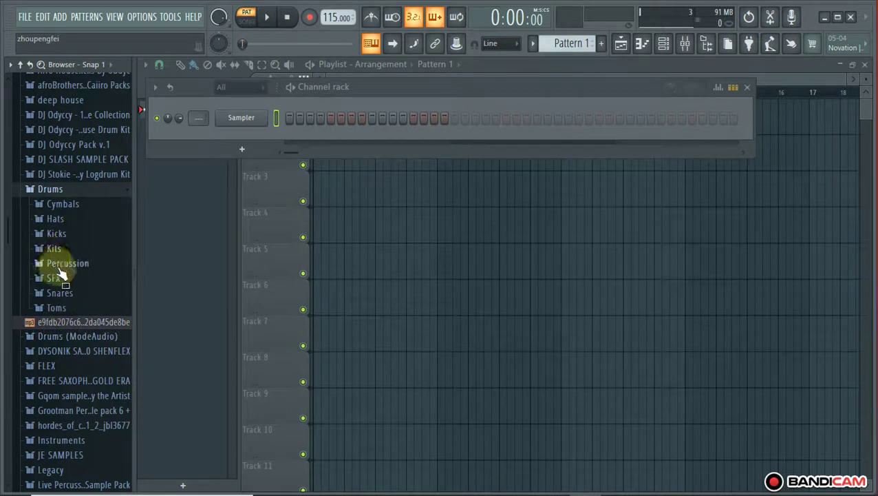
Load the FPC Tamb sample from the Drums Percussion folder into a new channel
{"action": "left_click", "coordinate": [62, 263]}
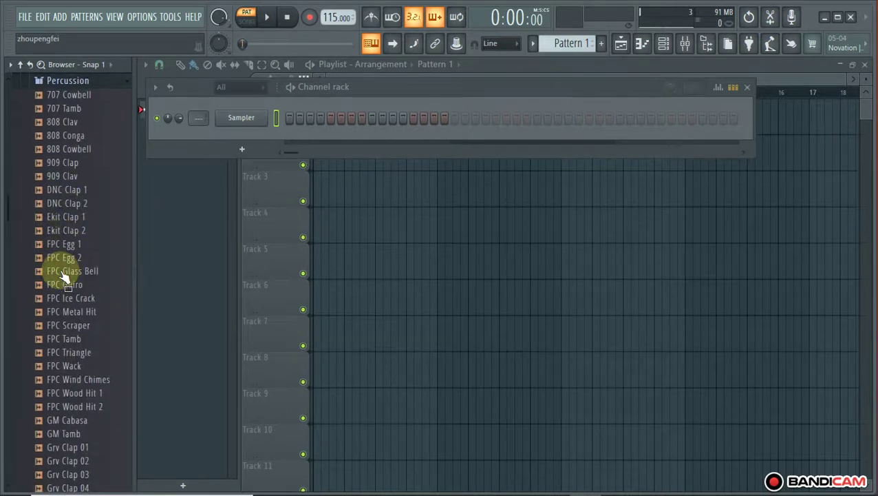
{"action": "right_click", "coordinate": [67, 339]}
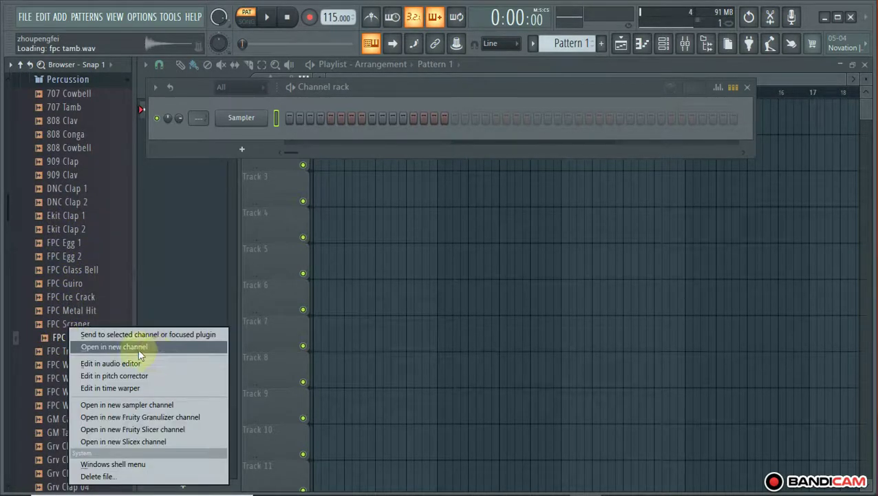
{"action": "left_click", "coordinate": [137, 348]}
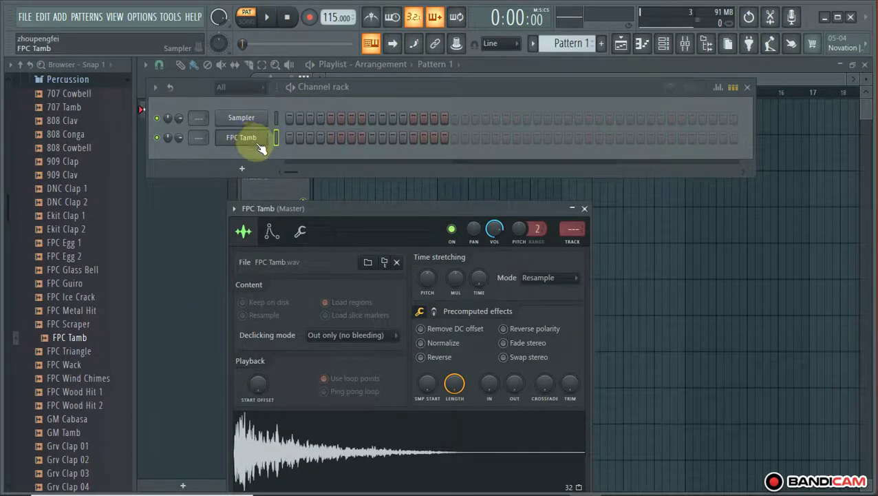
Fill every fourth step of the FPC Tamb channel and shift the pattern to start on step 3
{"action": "left_click", "coordinate": [495, 137]}
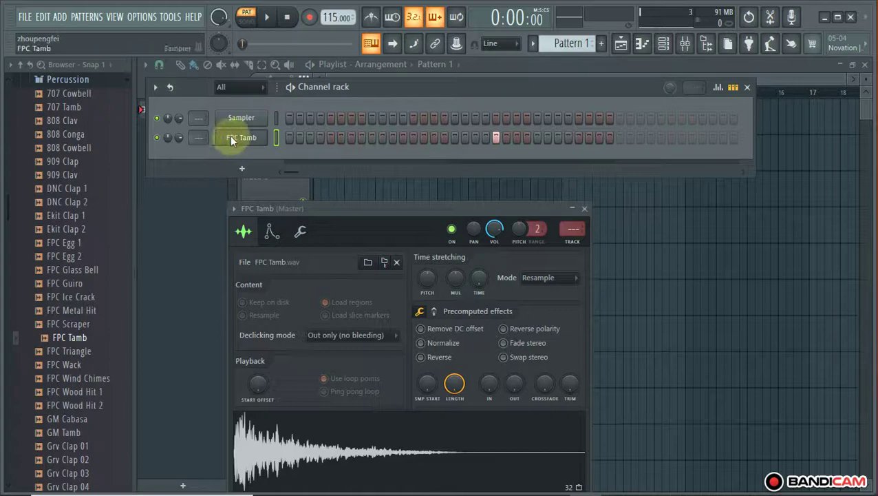
{"action": "right_click", "coordinate": [232, 140]}
{"action": "left_click", "coordinate": [422, 192]}
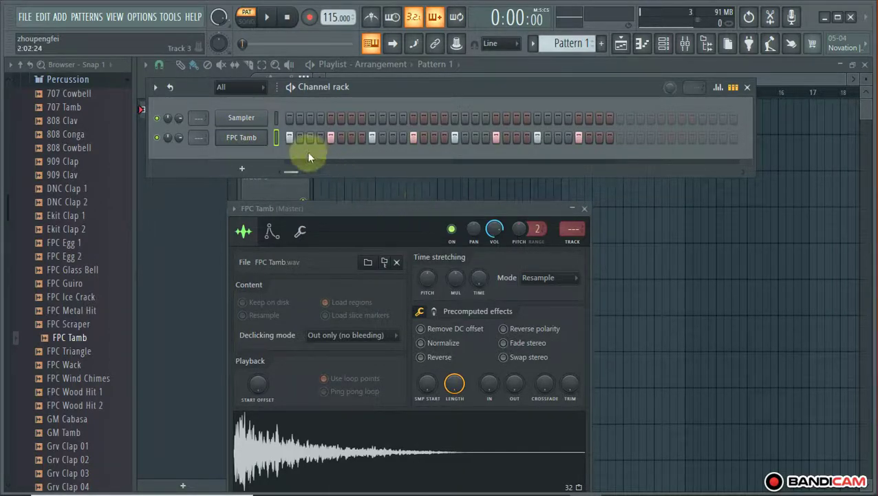
{"action": "left_click_drag", "start_coordinate": [331, 142], "coordinate": [292, 146]}
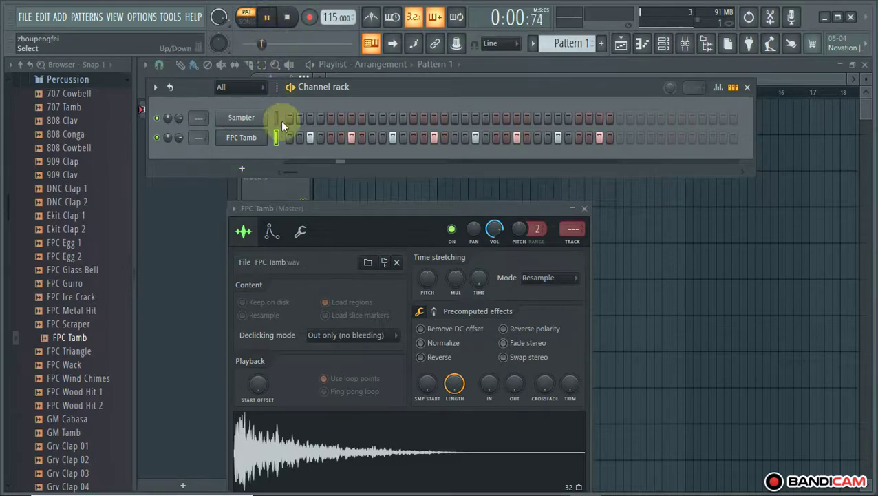
Stop playback, audition more percussion samples and load GM Tamb into a new channel
{"action": "left_click", "coordinate": [62, 351]}
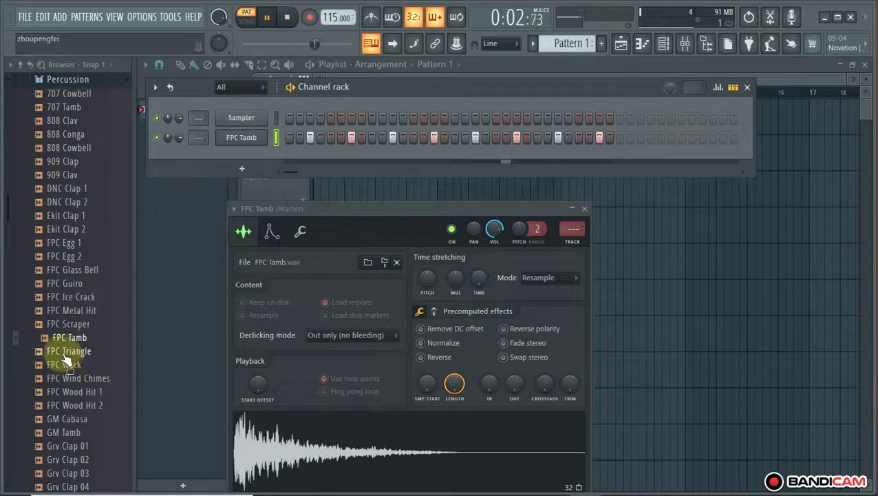
{"action": "key", "text": "space"}
{"action": "left_click", "coordinate": [69, 378]}
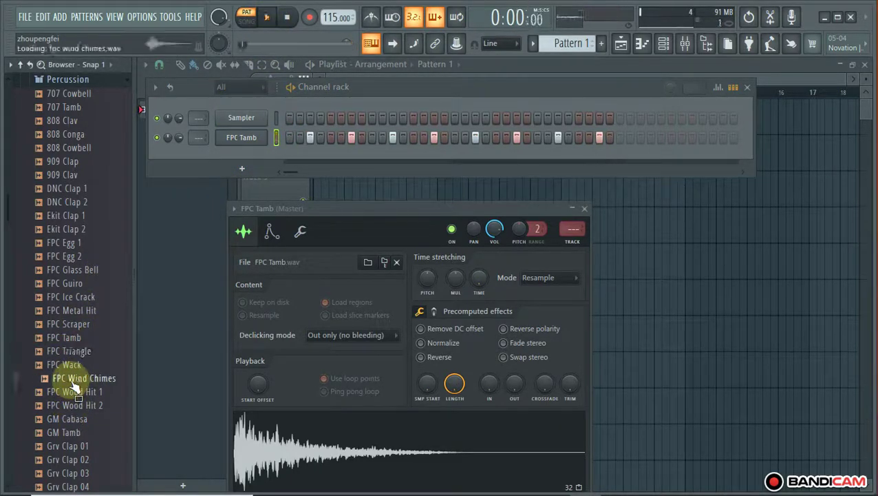
{"action": "left_click", "coordinate": [69, 433]}
{"action": "right_click", "coordinate": [70, 433]}
{"action": "left_click", "coordinate": [129, 347]}
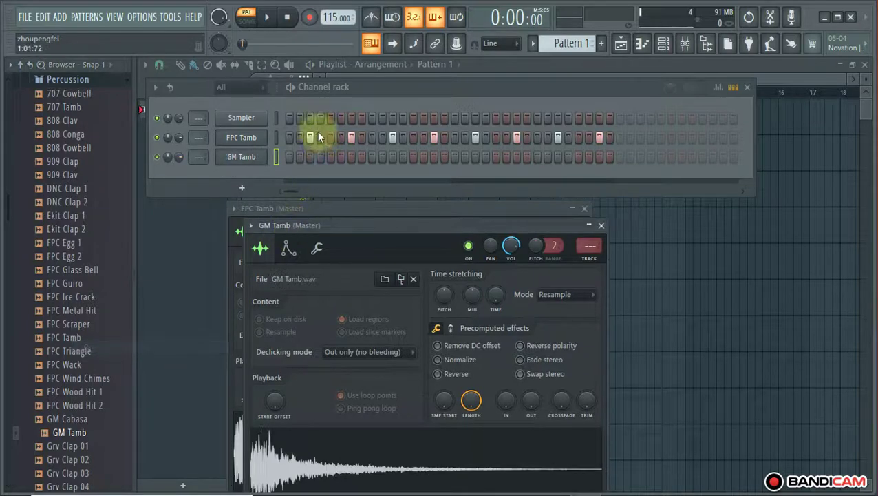
Copy the FPC Tamb step pattern and paste it into the GM Tamb channel
{"action": "right_click", "coordinate": [262, 143]}
{"action": "left_click", "coordinate": [416, 150]}
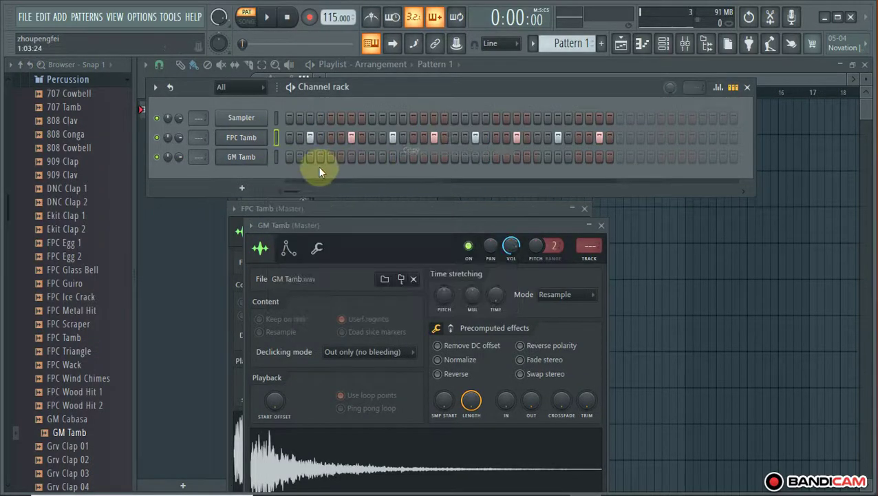
{"action": "right_click", "coordinate": [251, 161]}
{"action": "left_click", "coordinate": [394, 181]}
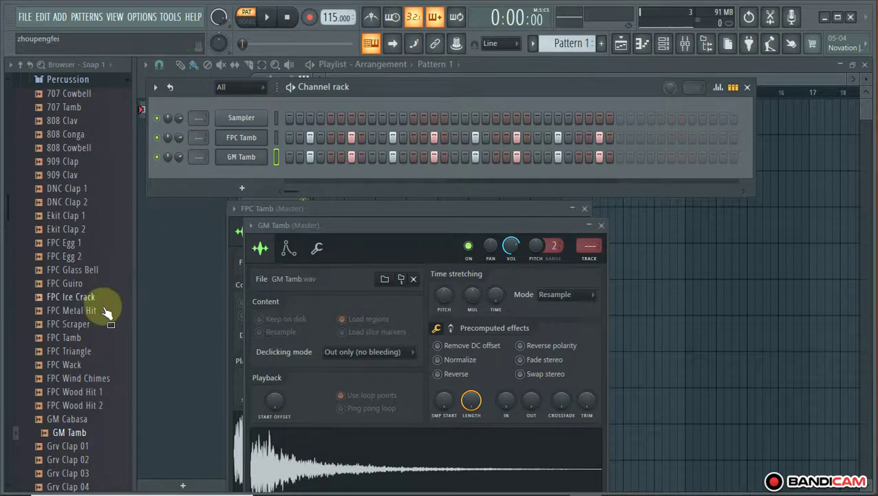
Audition further percussion samples with the pattern playing and load Grv Clap 01 into a new channel
{"action": "left_click", "coordinate": [59, 177]}
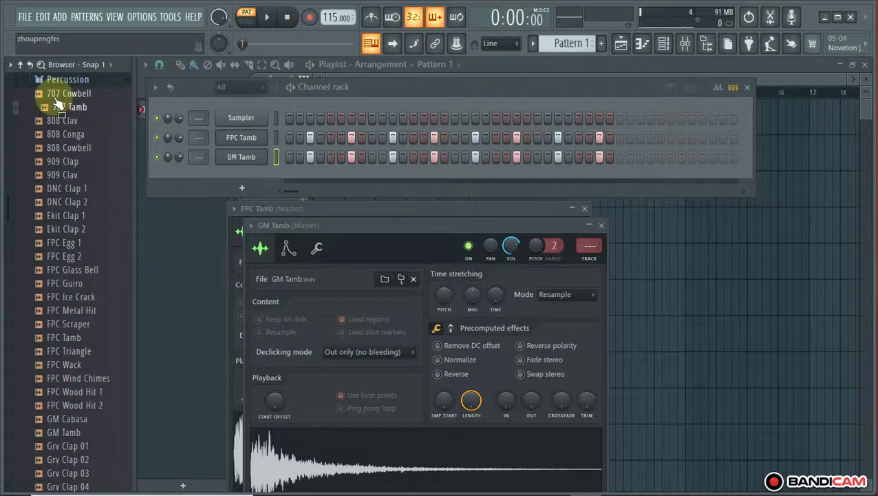
{"action": "scroll", "coordinate": [65, 296], "scroll_direction": "down", "scroll_amount": 4}
{"action": "mouse_move", "coordinate": [63, 284]}
{"action": "left_mouse_down"}
{"action": "mouse_move", "coordinate": [73, 364]}
{"action": "mouse_move", "coordinate": [64, 288]}
{"action": "left_mouse_up"}
{"action": "key", "text": "space"}
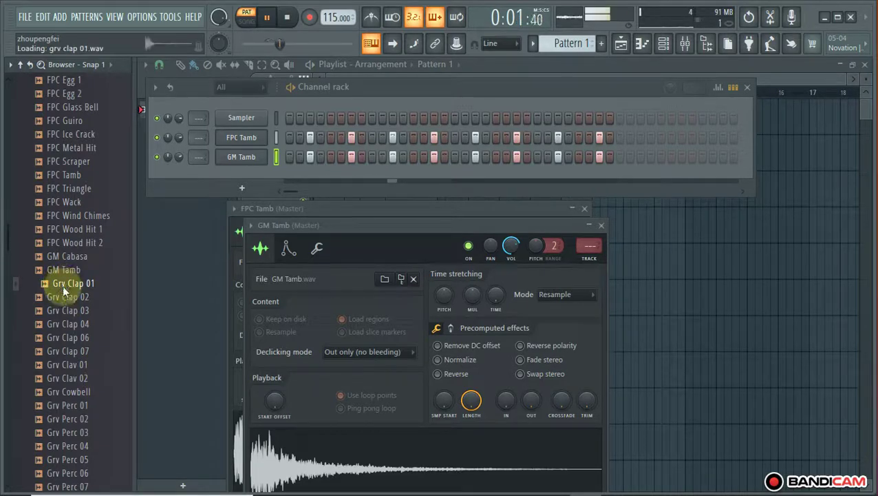
{"action": "right_click", "coordinate": [63, 285]}
{"action": "left_click", "coordinate": [110, 297]}
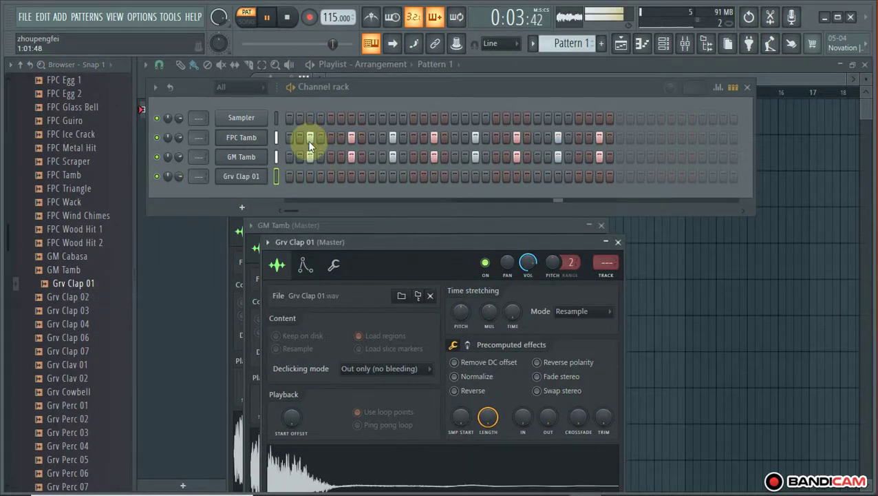
Place Grv Clap 01 hits on steps 5, 13, 21 and 29 and adjust the channel's volume during playback
{"action": "left_click", "coordinate": [331, 177]}
{"action": "key", "text": "space"}
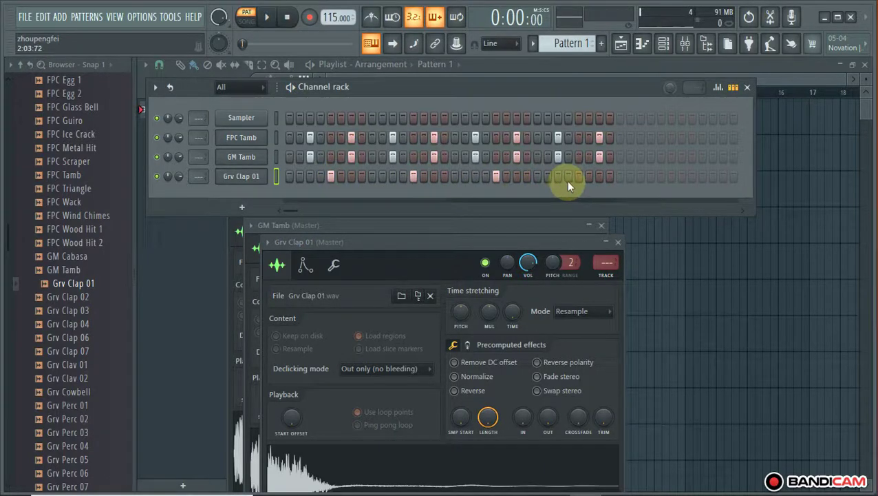
{"action": "key", "text": "space"}
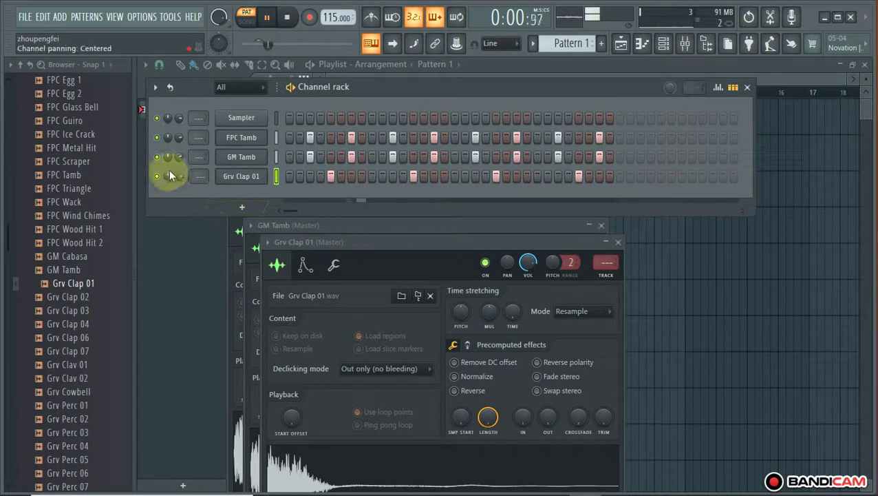
{"action": "left_click_drag", "start_coordinate": [180, 168], "coordinate": [180, 177]}
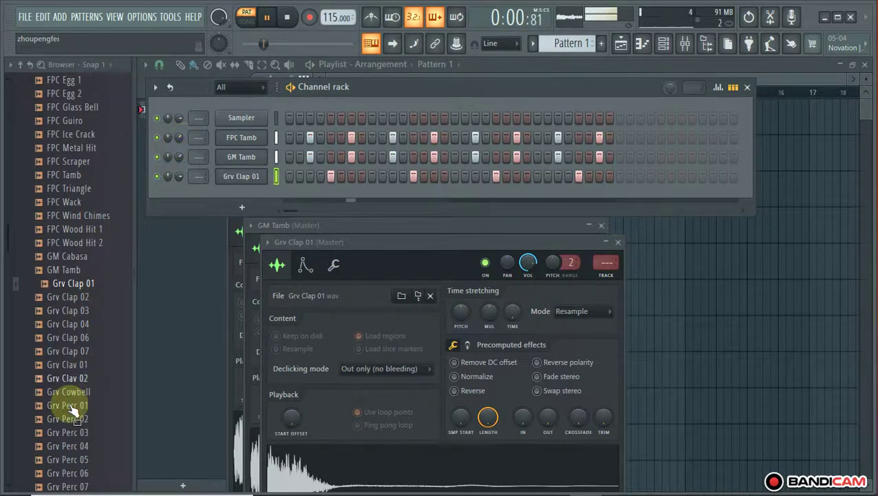
Audition the Grv Perc samples and load Grv Perc 14 into a new channel
{"action": "left_click_drag", "start_coordinate": [69, 418], "coordinate": [68, 346]}
{"action": "right_click", "coordinate": [68, 347]}
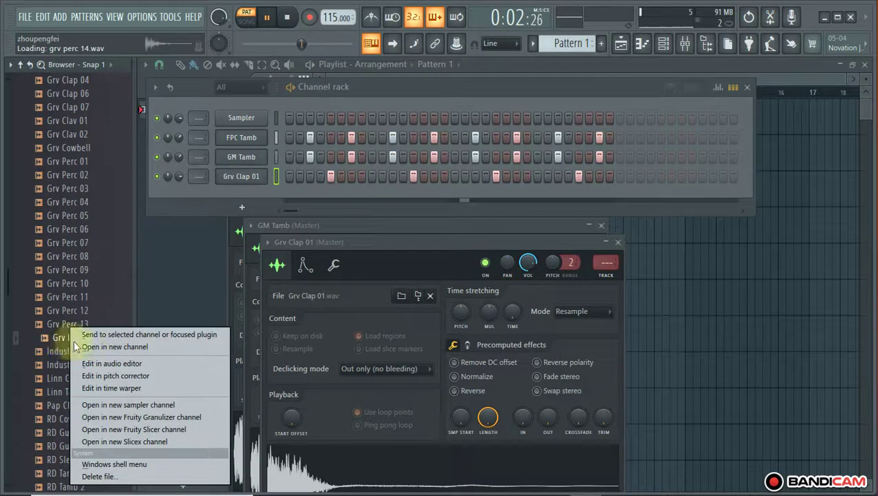
{"action": "left_click", "coordinate": [116, 347]}
Enlarge the channel rack to show every channel and place a Grv Perc 14 hit on step 8
{"action": "left_click", "coordinate": [388, 87]}
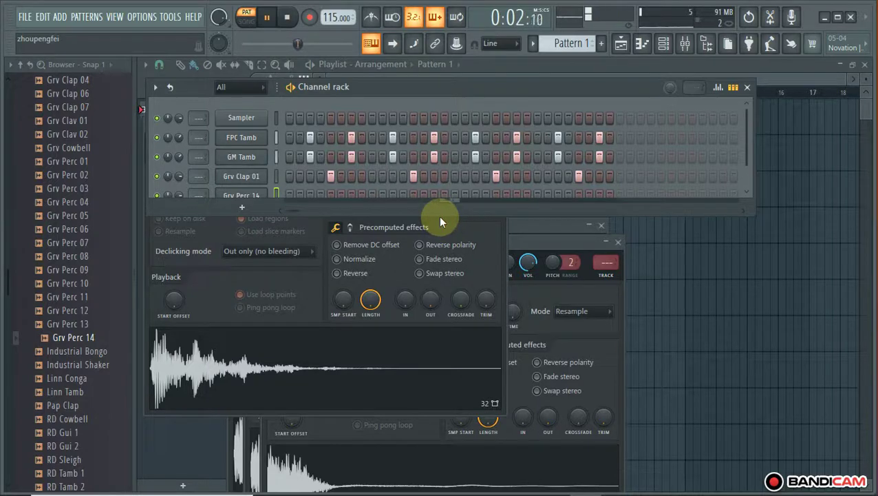
{"action": "left_click_drag", "start_coordinate": [440, 215], "coordinate": [440, 296]}
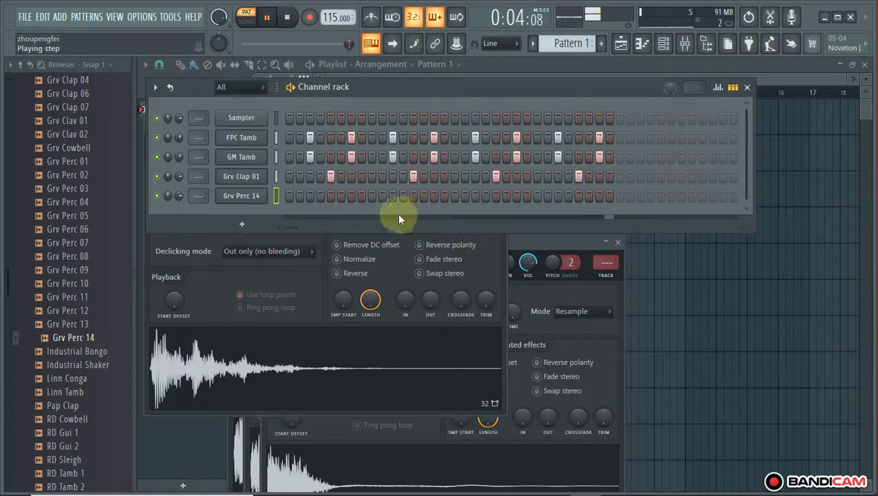
{"action": "left_click", "coordinate": [351, 195]}
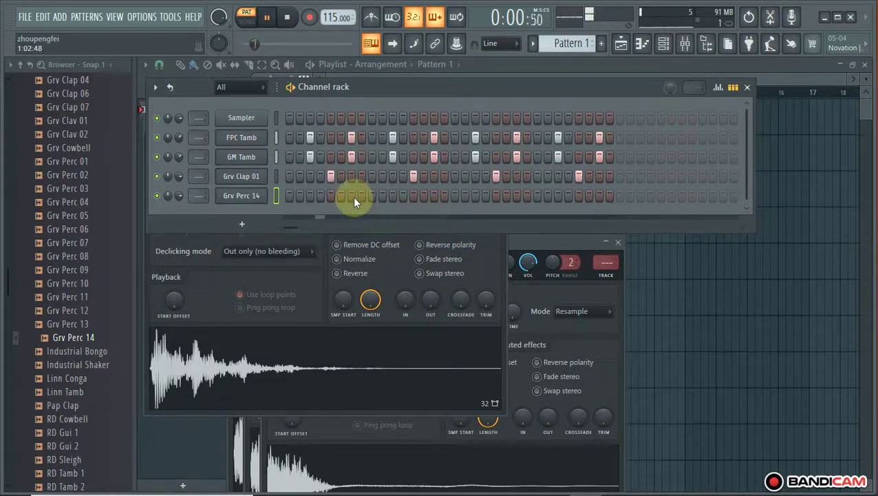
{"action": "left_click", "coordinate": [362, 196]}
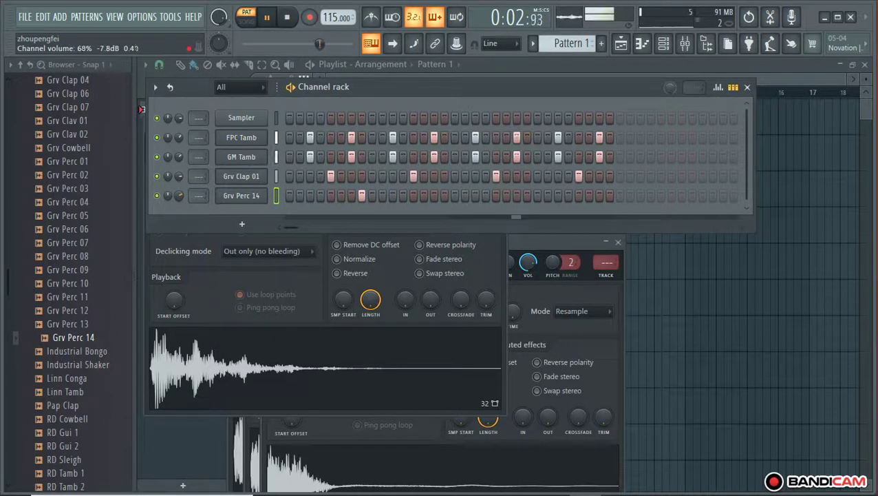
Open the HQ Jazz Kit folder among the drum kits and audition Crash HQ Jazz #6
{"action": "scroll", "coordinate": [79, 422], "scroll_direction": "down", "scroll_amount": 4}
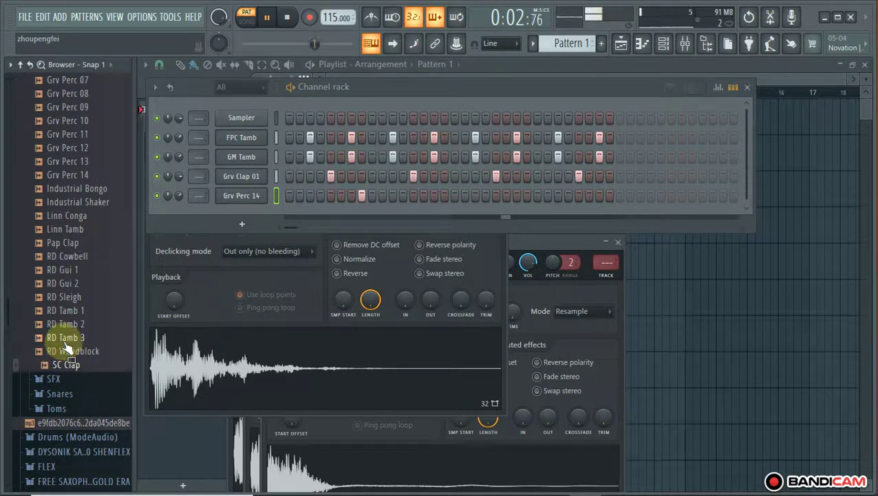
{"action": "scroll", "coordinate": [63, 355], "scroll_direction": "up", "scroll_amount": 9}
{"action": "scroll", "coordinate": [67, 345], "scroll_direction": "up", "scroll_amount": 7}
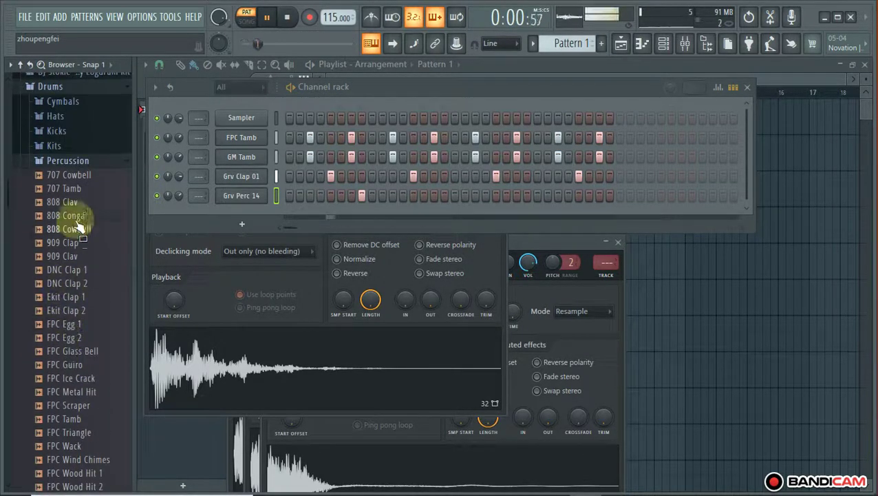
{"action": "left_click", "coordinate": [53, 162]}
{"action": "left_click", "coordinate": [54, 146]}
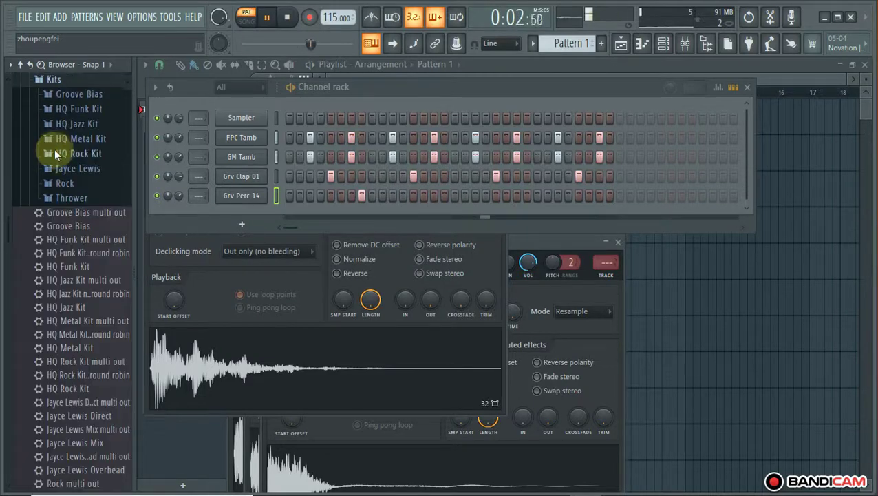
{"action": "left_click", "coordinate": [74, 124]}
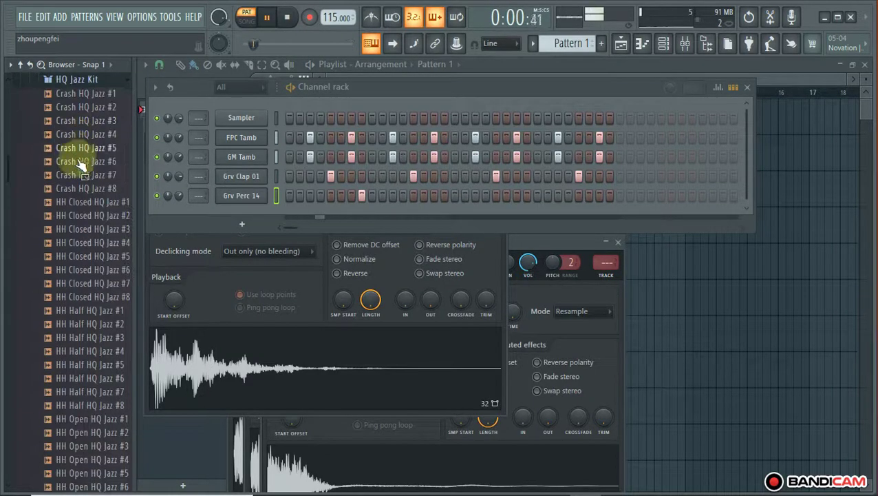
{"action": "left_click", "coordinate": [71, 161]}
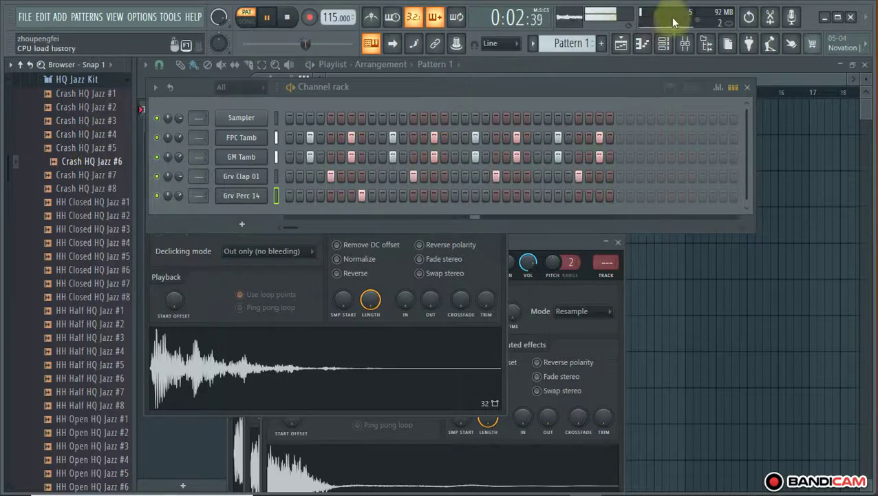
Add Crash HQ Jazz #6 to the Playlist as an audio clip at bar 1 of Track 3
{"action": "left_click", "coordinate": [620, 43]}
{"action": "left_click_drag", "start_coordinate": [74, 160], "coordinate": [222, 187]}
{"action": "left_click_drag", "start_coordinate": [313, 200], "coordinate": [315, 201]}
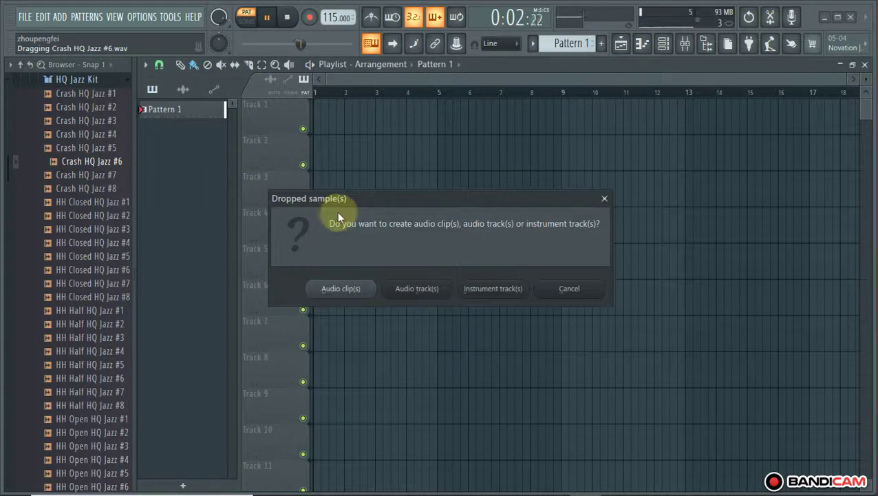
{"action": "left_click", "coordinate": [341, 289]}
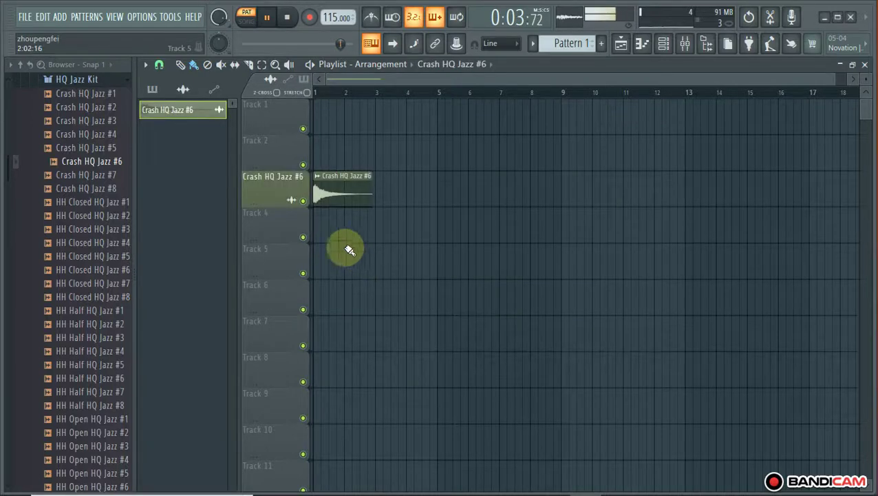
Lower the Crash HQ Jazz #6 channel volume to about 31% and raise its Trim
{"action": "double_click", "coordinate": [332, 191]}
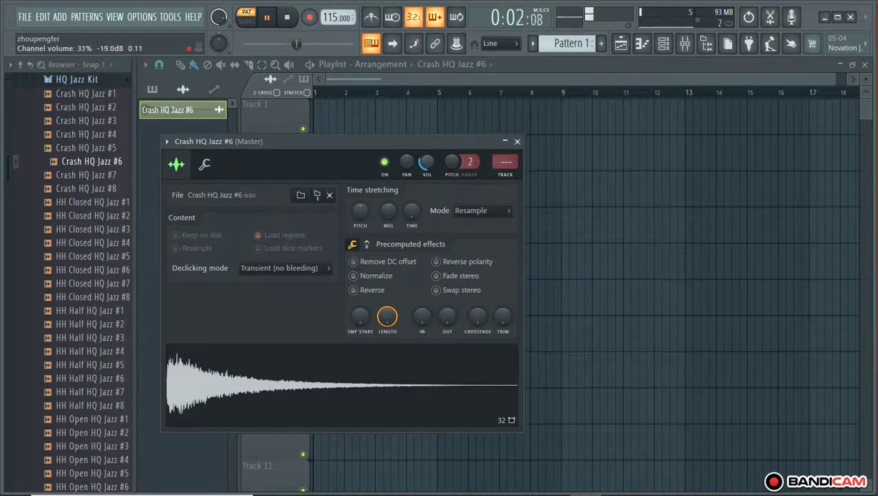
{"action": "left_click_drag", "start_coordinate": [505, 313], "coordinate": [505, 261]}
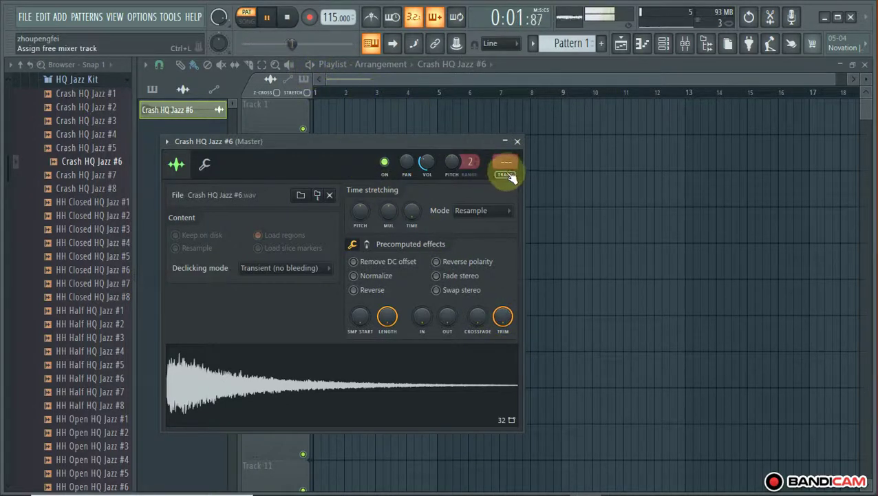
Route the crash to a free mixer track and load Fruity Reeverb 2 in its second effect slot
{"action": "key", "text": "F9"}
{"action": "left_click", "coordinate": [783, 121]}
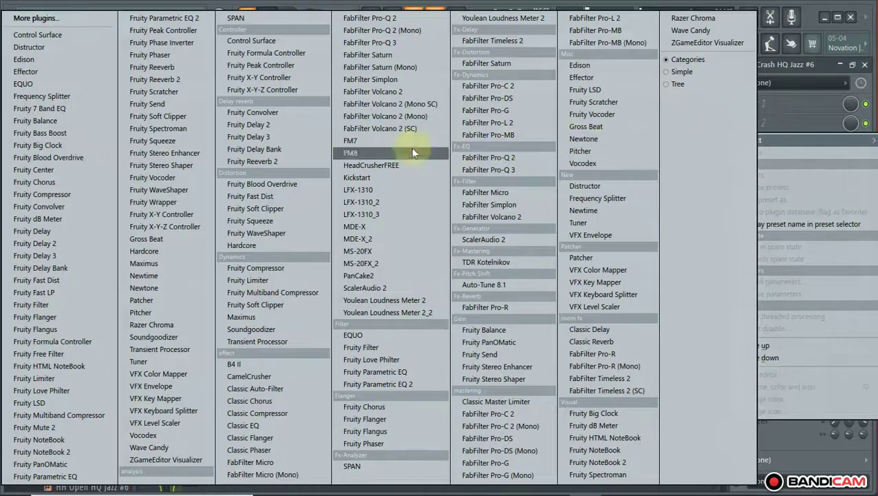
{"action": "left_click", "coordinate": [258, 161]}
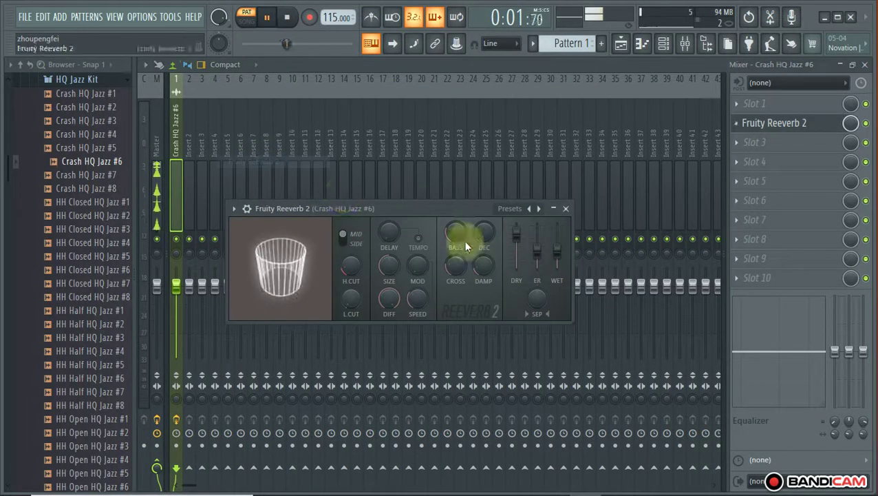
Adjust the wet level and decay of Fruity Reeverb 2 on the crash track and close the plugin
{"action": "left_click_drag", "start_coordinate": [550, 236], "coordinate": [550, 241]}
{"action": "left_click_drag", "start_coordinate": [484, 232], "coordinate": [496, 242]}
{"action": "left_click", "coordinate": [566, 207]}
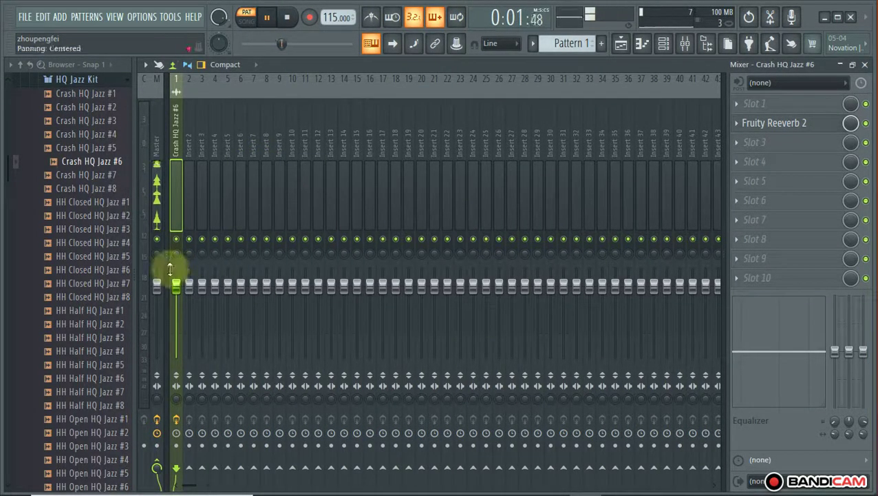
Switch playback to song mode and return to the Playlist
{"action": "left_click", "coordinate": [251, 27]}
{"action": "left_click", "coordinate": [622, 43]}
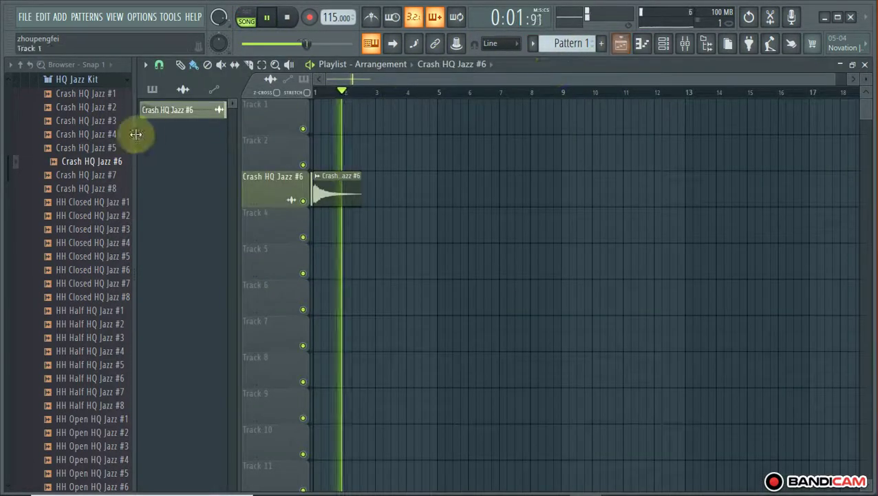
Place Pattern 1 on Playlist Track 1 at bar 1 and repeat it back to back through bar 8
{"action": "left_click", "coordinate": [152, 88]}
{"action": "left_click_drag", "start_coordinate": [168, 114], "coordinate": [323, 115]}
{"action": "left_click_drag", "start_coordinate": [389, 124], "coordinate": [520, 124]}
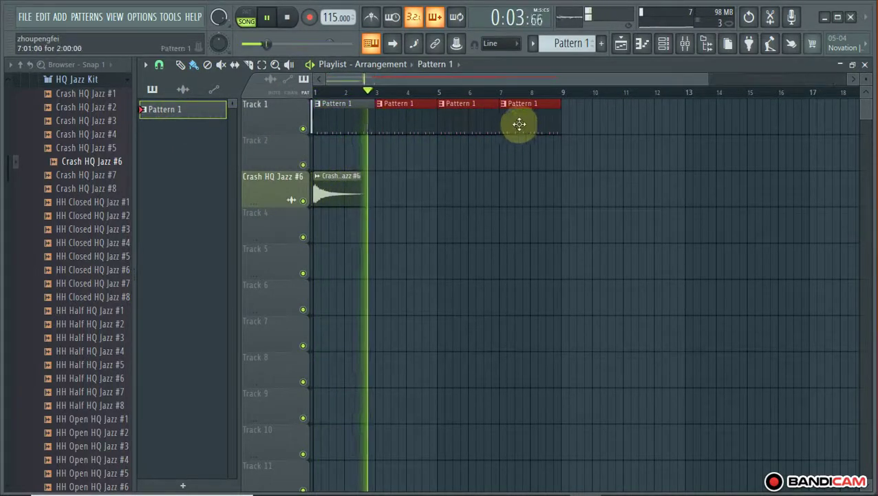
Open Pattern 1 from its Playlist clip and bring up the Channel rack
{"action": "left_click", "coordinate": [81, 229]}
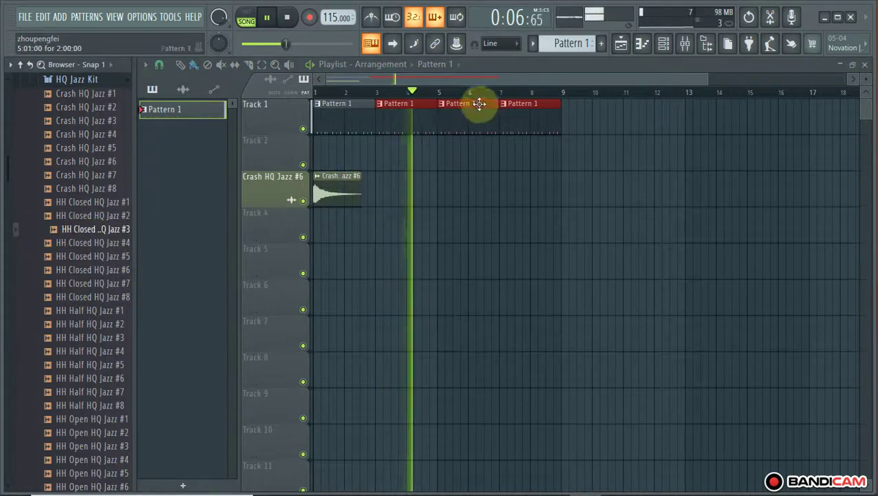
{"action": "double_click", "coordinate": [457, 117]}
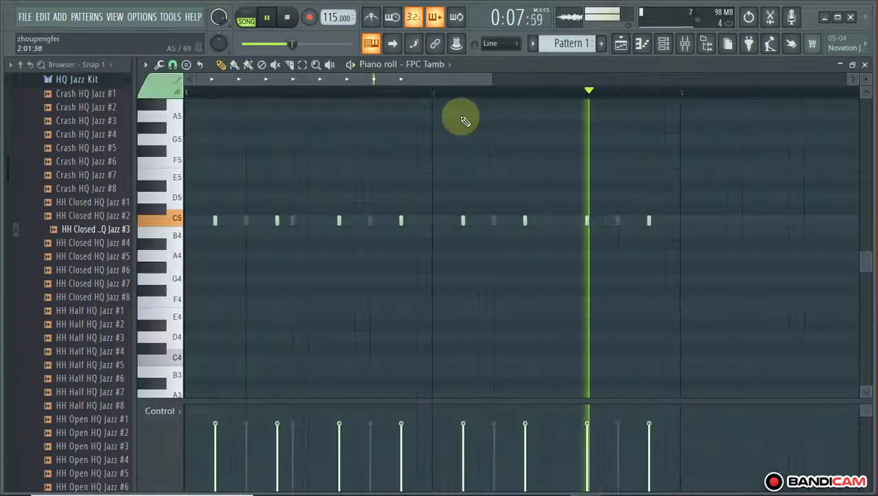
{"action": "left_click", "coordinate": [672, 43]}
Stop playback and audition hi-hat, kick and snare samples in the HQ Jazz Kit
{"action": "left_click", "coordinate": [89, 324]}
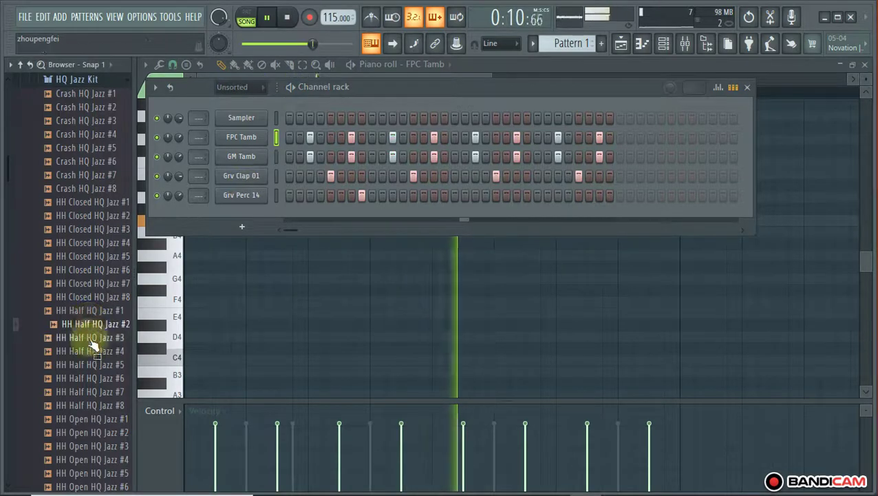
{"action": "key", "text": "space"}
{"action": "left_click", "coordinate": [88, 378]}
{"action": "left_click", "coordinate": [81, 432]}
{"action": "scroll", "coordinate": [76, 345], "scroll_direction": "down", "scroll_amount": 4}
{"action": "left_click", "coordinate": [74, 296]}
{"action": "scroll", "coordinate": [80, 303], "scroll_direction": "down", "scroll_amount": 2}
{"action": "left_click", "coordinate": [79, 365]}
{"action": "left_click", "coordinate": [69, 454]}
{"action": "scroll", "coordinate": [72, 417], "scroll_direction": "down", "scroll_amount": 6}
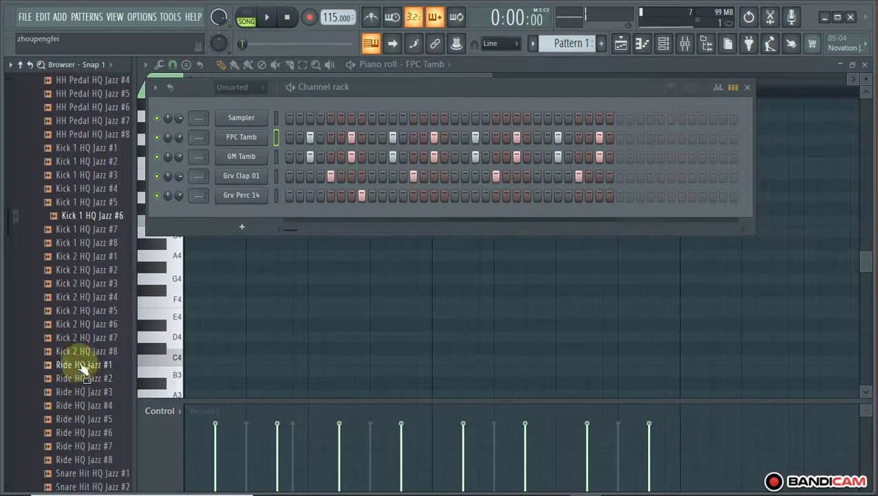
{"action": "left_click", "coordinate": [82, 338]}
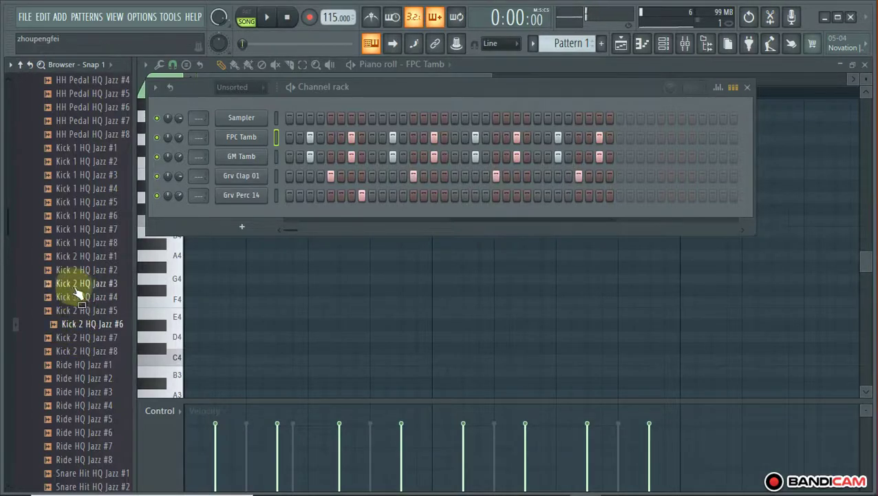
{"action": "scroll", "coordinate": [76, 375], "scroll_direction": "down", "scroll_amount": 4}
{"action": "left_click", "coordinate": [73, 338]}
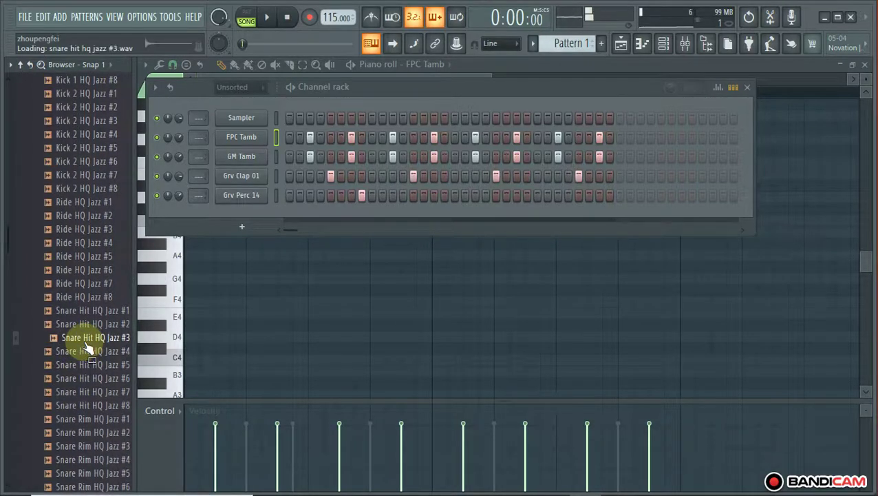
{"action": "scroll", "coordinate": [80, 348], "scroll_direction": "down", "scroll_amount": 6}
{"action": "scroll", "coordinate": [88, 348], "scroll_direction": "down", "scroll_amount": 4}
{"action": "scroll", "coordinate": [84, 340], "scroll_direction": "down", "scroll_amount": 3}
Collapse the HQ Jazz Kit folder and open the Jayce Lewis kit in the Browser
{"action": "scroll", "coordinate": [85, 338], "scroll_direction": "up", "scroll_amount": 15}
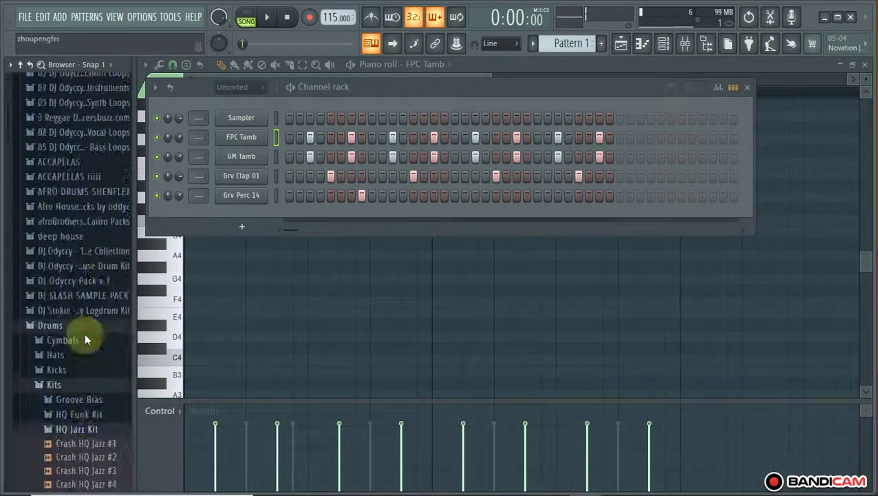
{"action": "scroll", "coordinate": [82, 309], "scroll_direction": "down", "scroll_amount": 4}
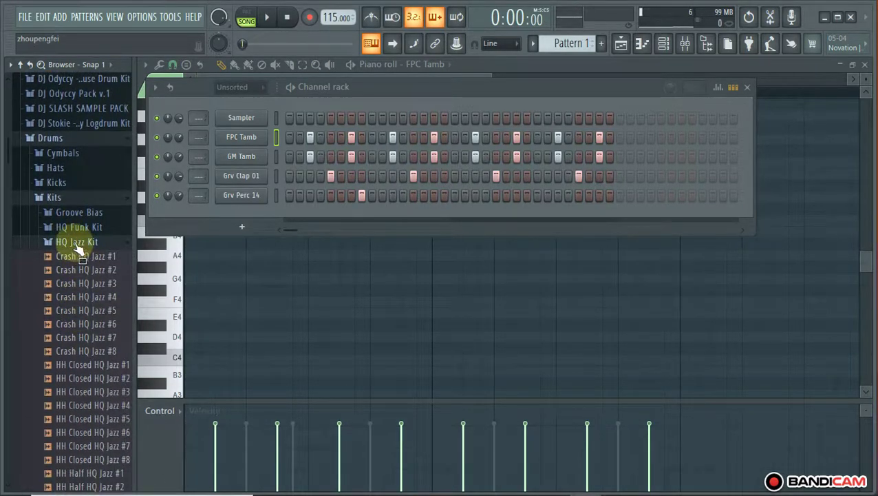
{"action": "left_click", "coordinate": [77, 242]}
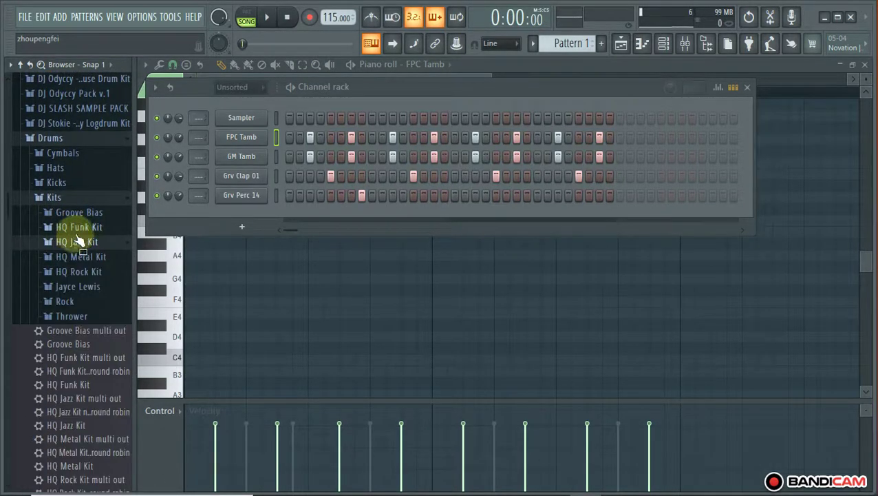
{"action": "left_click", "coordinate": [79, 289]}
{"action": "scroll", "coordinate": [74, 310], "scroll_direction": "down", "scroll_amount": 5}
{"action": "scroll", "coordinate": [74, 220], "scroll_direction": "up", "scroll_amount": 5}
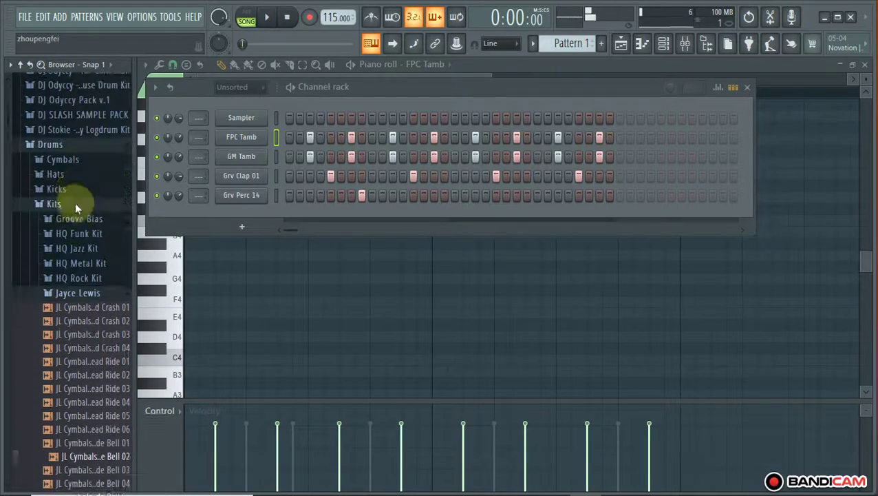
Audition the overhead crash, ride and splash cymbals in the Jayce Lewis kit
{"action": "scroll", "coordinate": [76, 375], "scroll_direction": "down", "scroll_amount": 1}
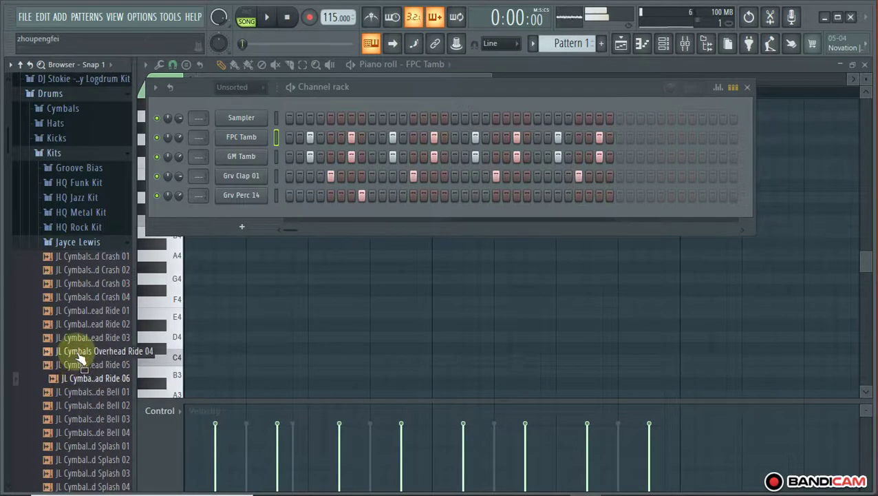
{"action": "left_click", "coordinate": [80, 311]}
{"action": "left_click", "coordinate": [74, 297]}
{"action": "left_click", "coordinate": [66, 283]}
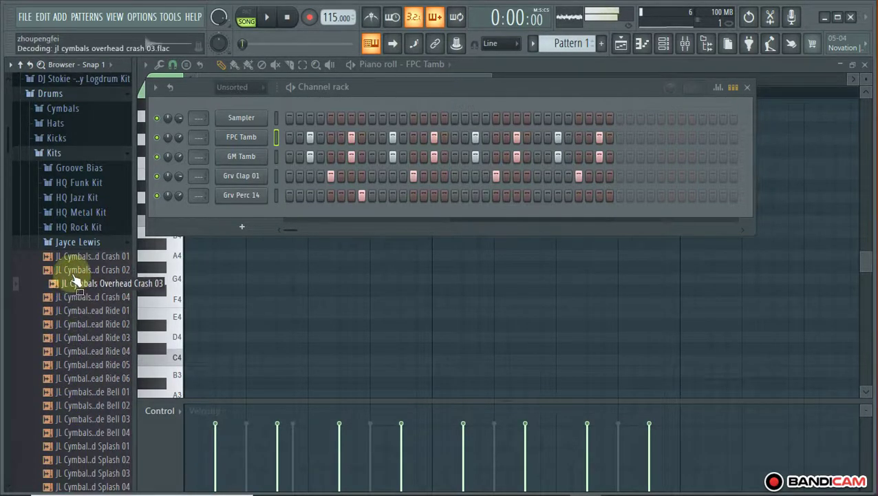
{"action": "left_click", "coordinate": [56, 255]}
{"action": "scroll", "coordinate": [89, 444], "scroll_direction": "down", "scroll_amount": 4}
{"action": "left_click", "coordinate": [86, 389]}
{"action": "left_click", "coordinate": [88, 430]}
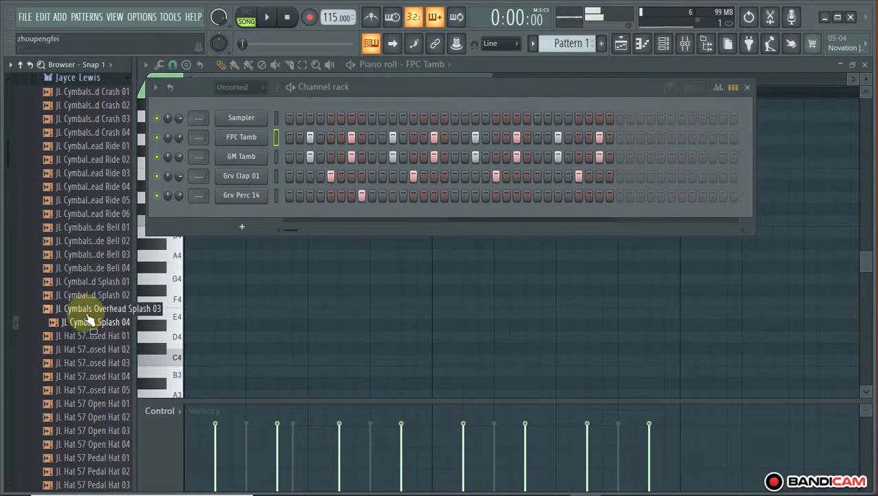
Load JL Cymbals Overhead Ride Bell 04 into a new channel and raise its Trim
{"action": "left_click", "coordinate": [79, 268]}
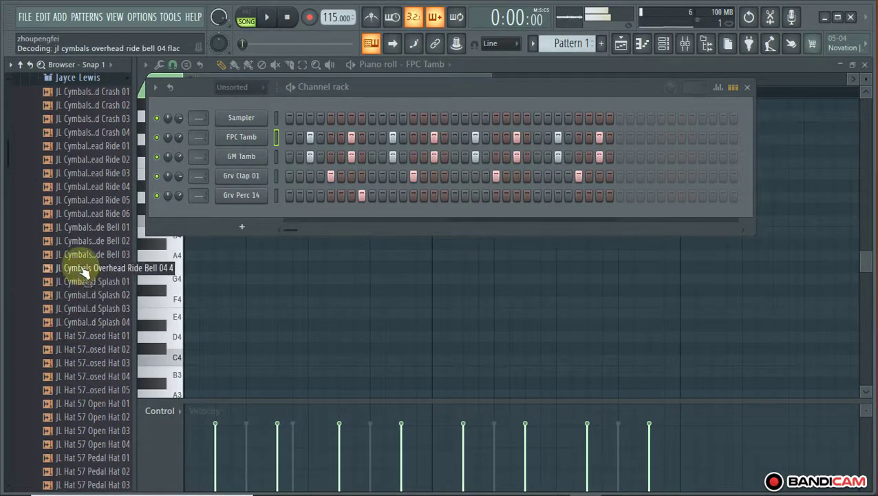
{"action": "right_click", "coordinate": [81, 267]}
{"action": "left_click", "coordinate": [138, 280]}
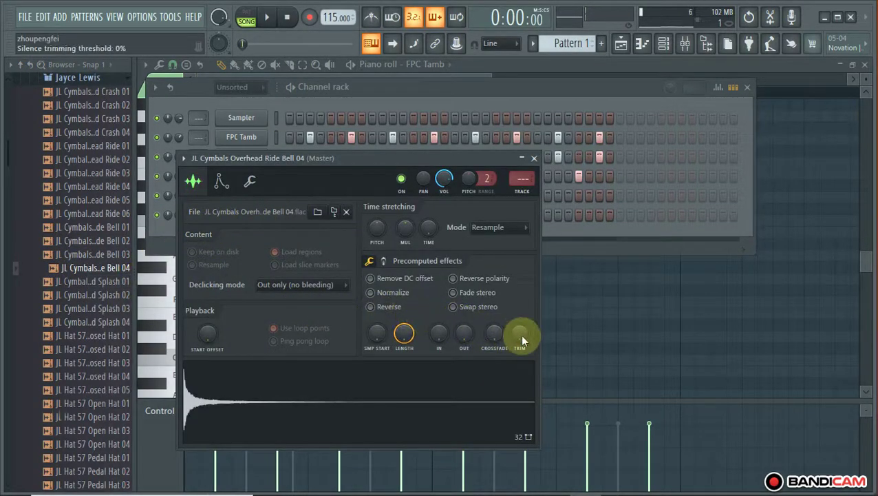
{"action": "scroll", "coordinate": [521, 334], "scroll_direction": "up", "scroll_amount": 5}
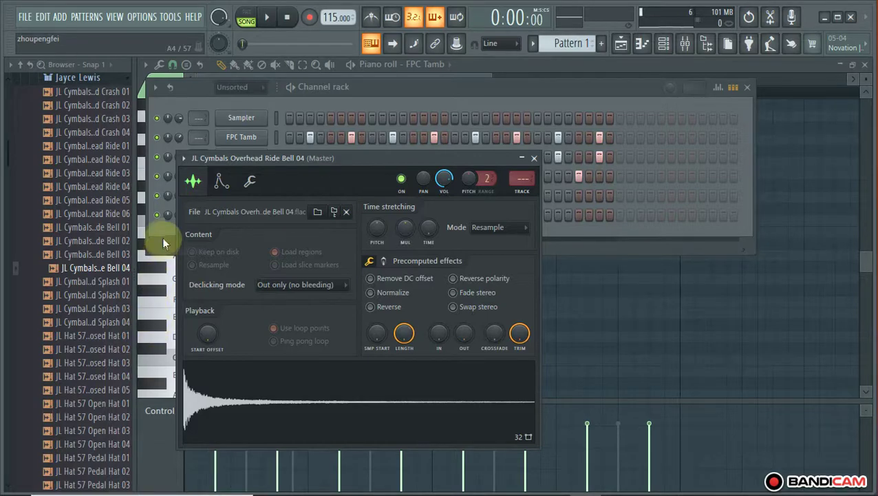
Fill the ride bell channel every 4 steps and lower its volume to about 30% while the song plays
{"action": "left_click", "coordinate": [167, 219]}
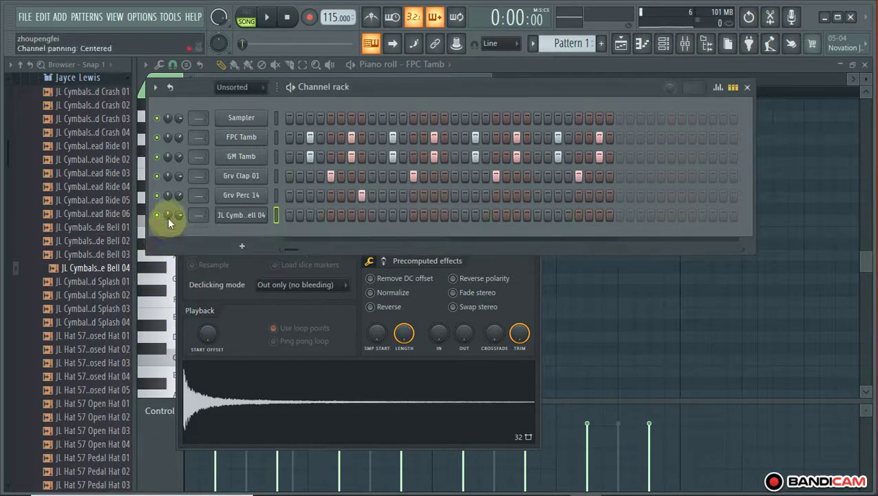
{"action": "right_click", "coordinate": [255, 215]}
{"action": "left_click", "coordinate": [418, 276]}
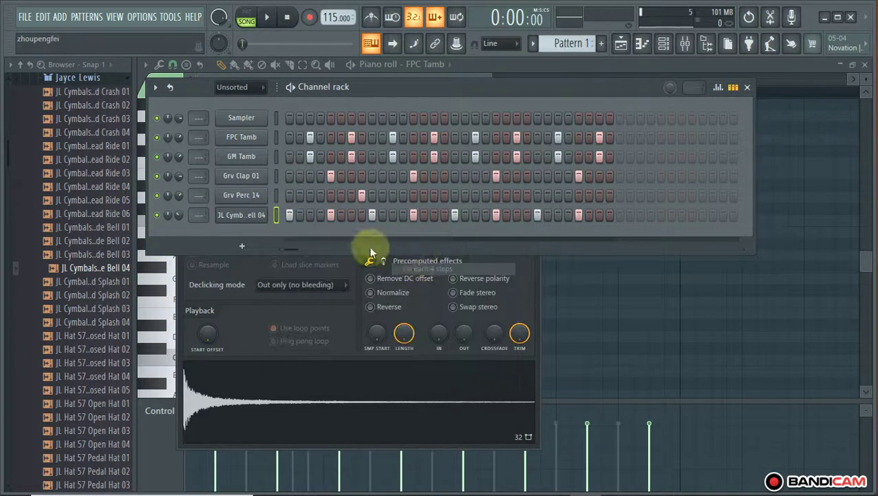
{"action": "key", "text": "space"}
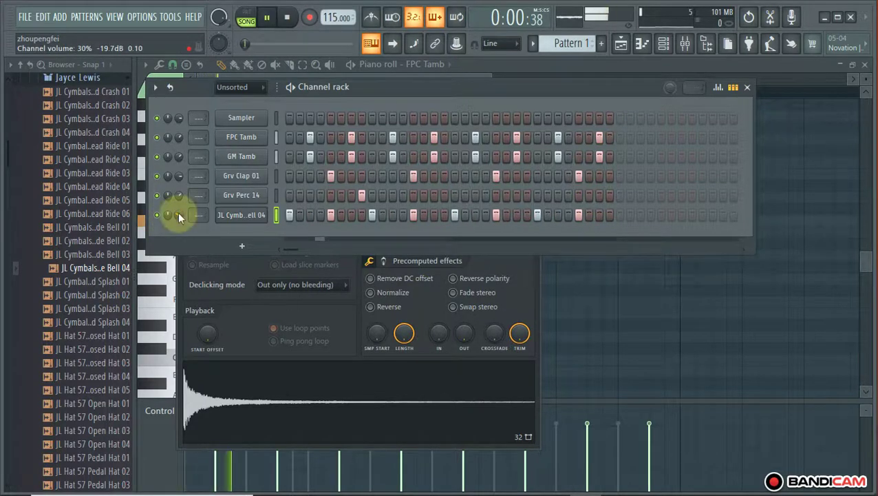
{"action": "left_click", "coordinate": [179, 215]}
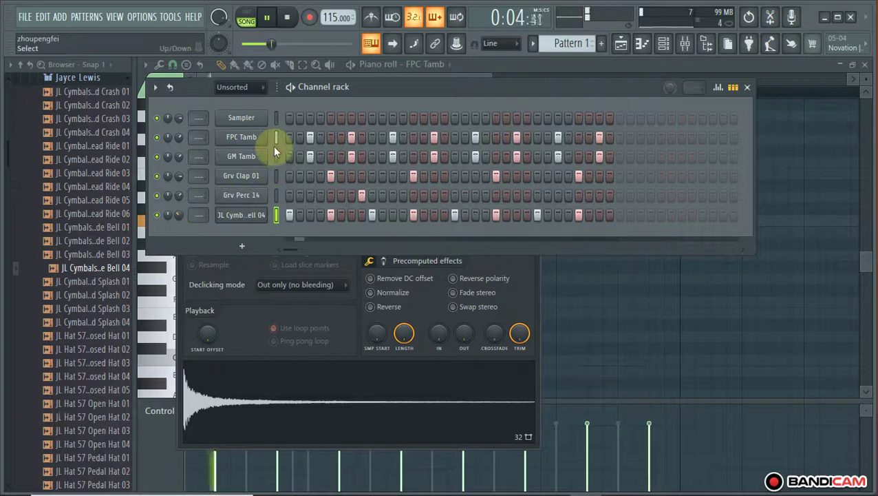
Route the FPC Tamb, GM Tamb, Grv Clap 01, Grv Perc 14 and ride bell channels to consecutive mixer tracks starting at Insert 2
{"action": "left_click", "coordinate": [685, 43]}
{"action": "left_click", "coordinate": [188, 142]}
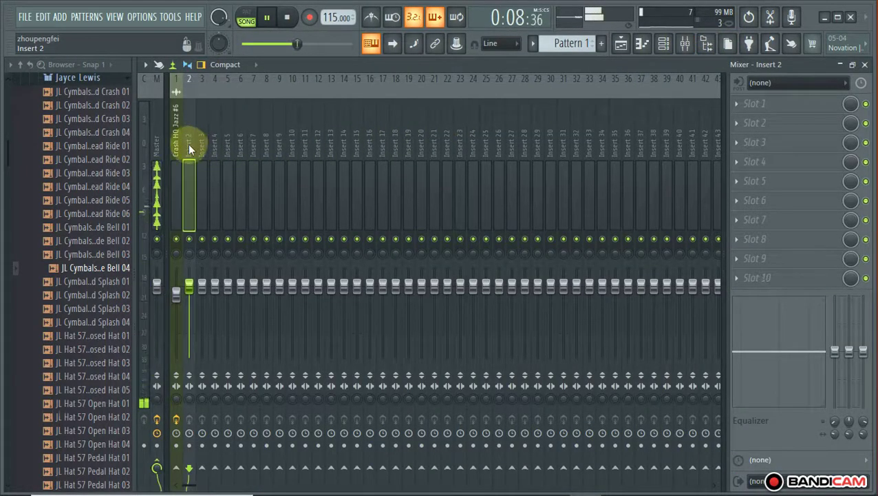
{"action": "right_click", "coordinate": [188, 143]}
{"action": "mouse_move", "coordinate": [314, 209]}
{"action": "left_click", "coordinate": [354, 221]}
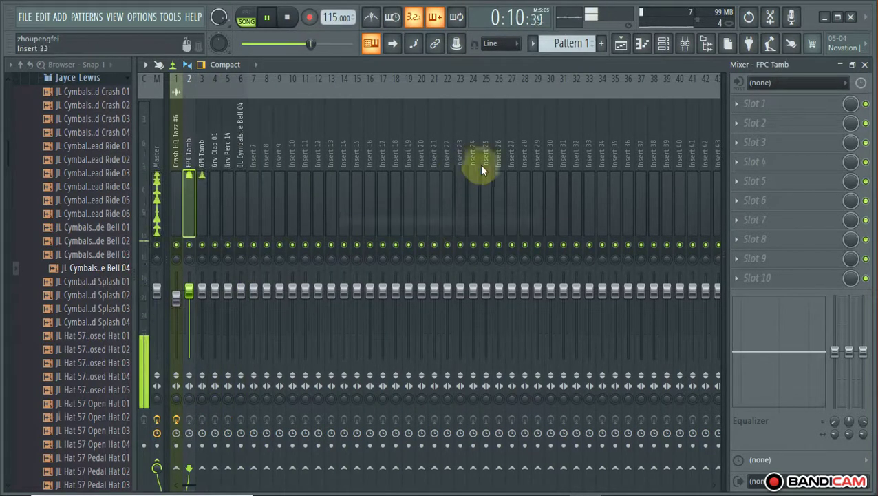
Return to the Channel rack, switch the Browser from the Jayce Lewis kit to the Kicks folder and stop playback
{"action": "left_click", "coordinate": [662, 44]}
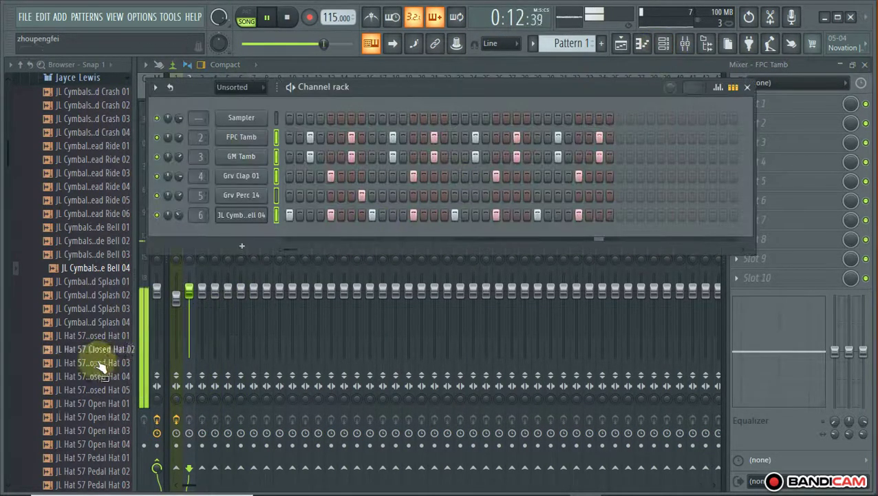
{"action": "scroll", "coordinate": [78, 339], "scroll_direction": "up", "scroll_amount": 1}
{"action": "scroll", "coordinate": [78, 339], "scroll_direction": "up", "scroll_amount": 5}
{"action": "left_click", "coordinate": [75, 322]}
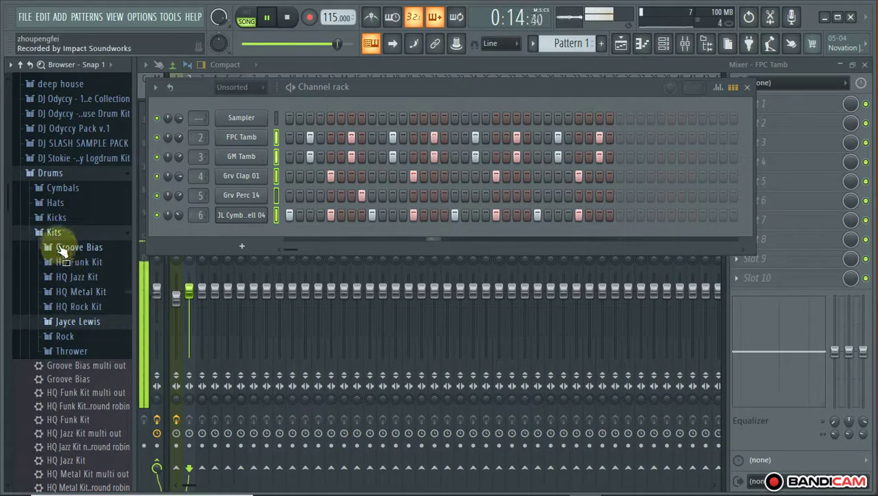
{"action": "left_click", "coordinate": [55, 218]}
{"action": "key", "text": "space"}
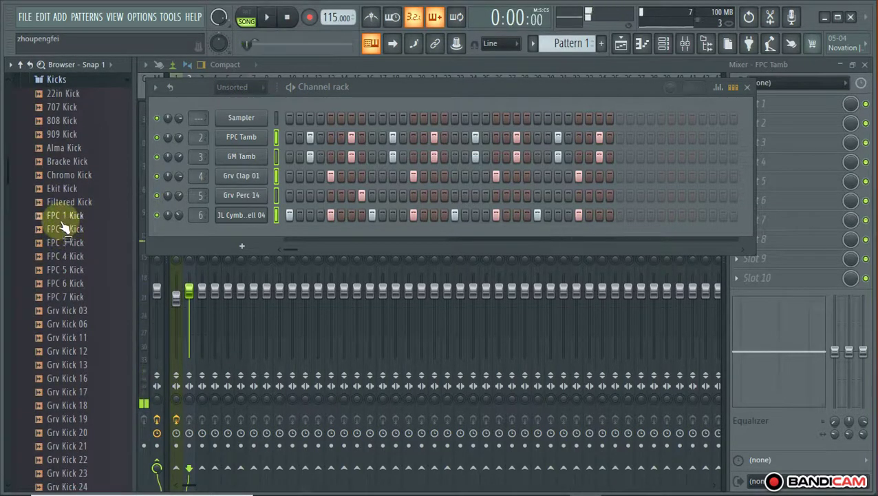
Audition kick samples in the Kicks folder, including the FPC and Grv kicks
{"action": "left_click", "coordinate": [61, 219]}
{"action": "left_click_drag", "start_coordinate": [61, 227], "coordinate": [70, 390]}
{"action": "left_click", "coordinate": [70, 419]}
{"action": "left_click", "coordinate": [69, 446]}
{"action": "scroll", "coordinate": [69, 427], "scroll_direction": "down", "scroll_amount": 2}
{"action": "left_click", "coordinate": [71, 419]}
{"action": "left_click", "coordinate": [67, 446]}
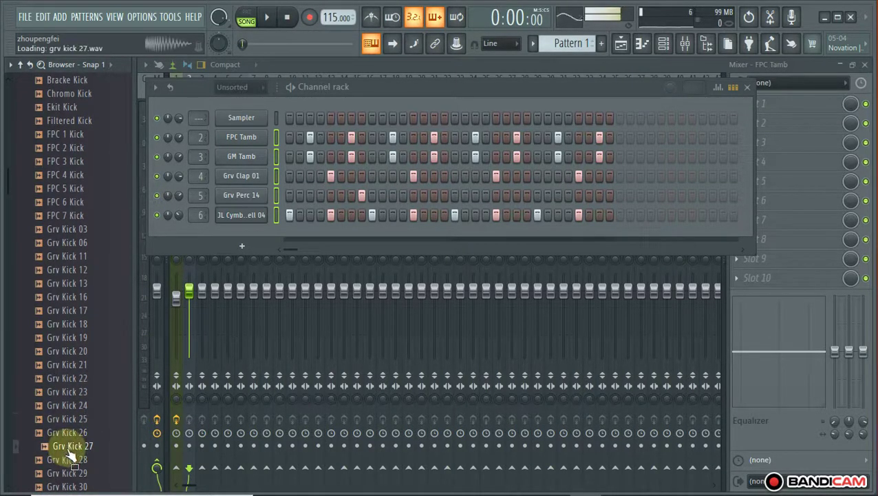
{"action": "left_click", "coordinate": [67, 230]}
Load Minimal Kick 01 into the empty Sampler channel and fill it every 4 steps
{"action": "left_click_drag", "start_coordinate": [62, 241], "coordinate": [246, 120]}
{"action": "right_click", "coordinate": [256, 122]}
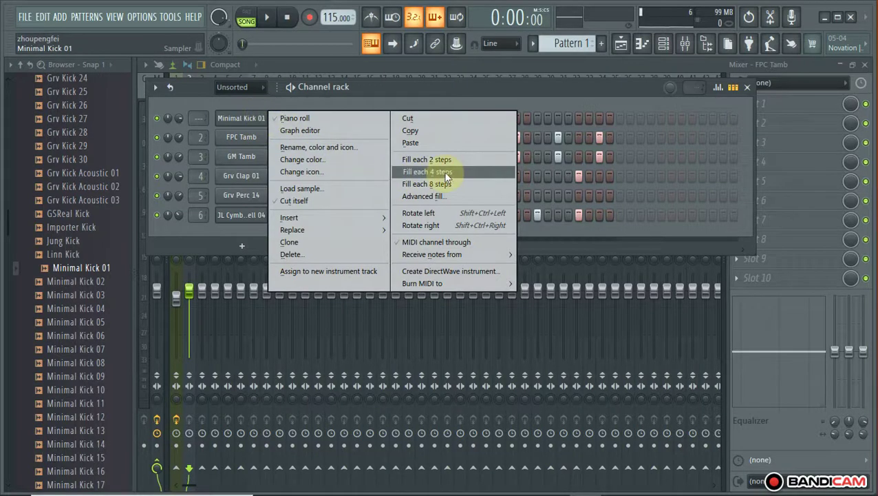
{"action": "left_click", "coordinate": [446, 177]}
Open the Minimal Kick 01 channel settings and raise its Trim
{"action": "left_click", "coordinate": [249, 118]}
{"action": "left_click_drag", "start_coordinate": [552, 380], "coordinate": [531, 389]}
Raise the main volume slightly and adjust the ride bell channel's volume while the song plays
{"action": "key", "text": "space"}
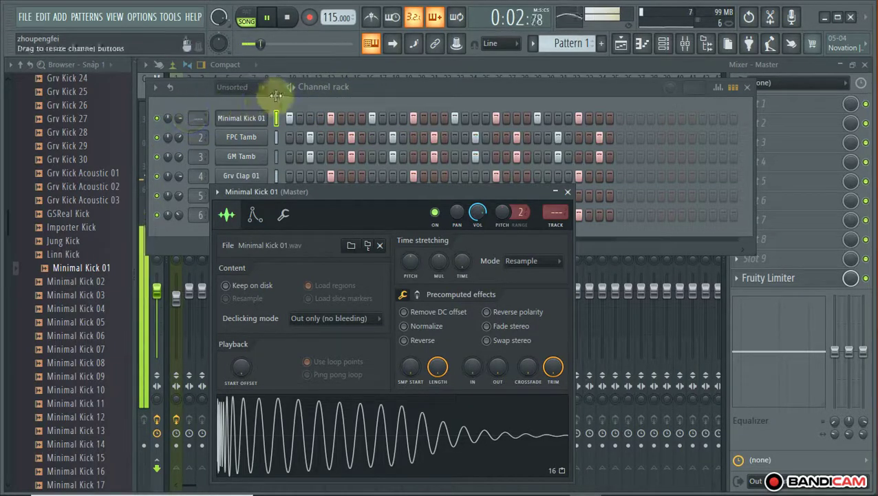
{"action": "left_click_drag", "start_coordinate": [219, 18], "coordinate": [220, 12]}
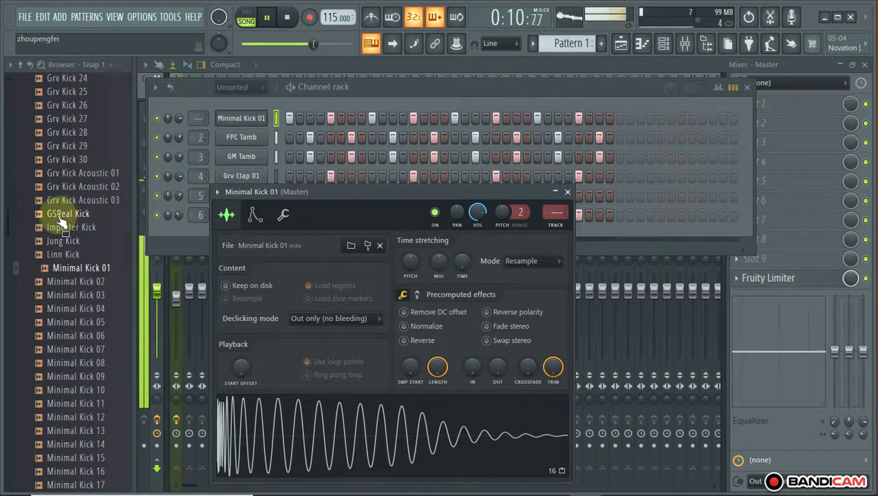
{"action": "scroll", "coordinate": [64, 234], "scroll_direction": "up", "scroll_amount": 10}
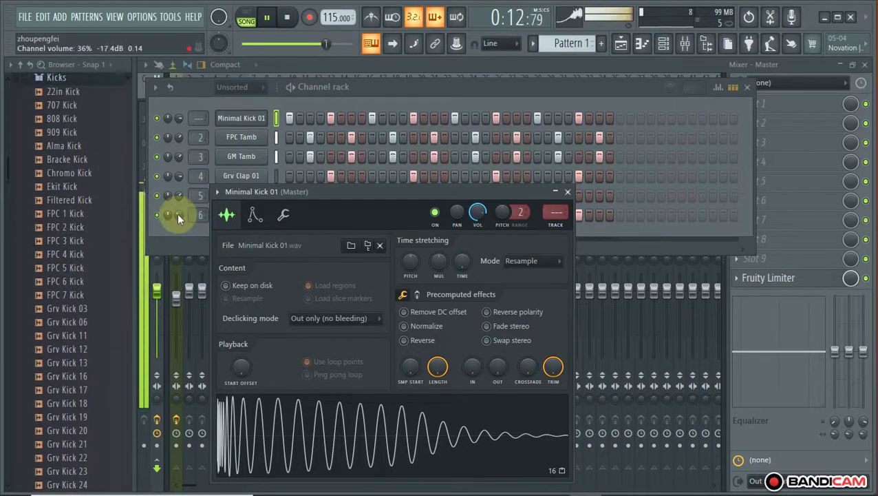
{"action": "left_click_drag", "start_coordinate": [177, 216], "coordinate": [177, 222]}
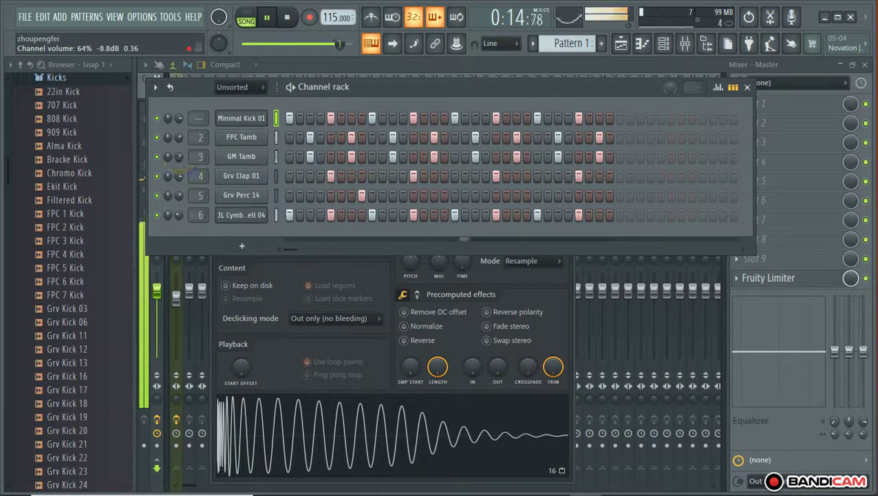
Audition closed and open hat samples in the Hats folder, including 909 OH, Grv CH 02, Grv CH 08 and Grv CH 10
{"action": "scroll", "coordinate": [49, 190], "scroll_direction": "up", "scroll_amount": 4}
{"action": "left_click", "coordinate": [53, 238]}
{"action": "left_click", "coordinate": [59, 227]}
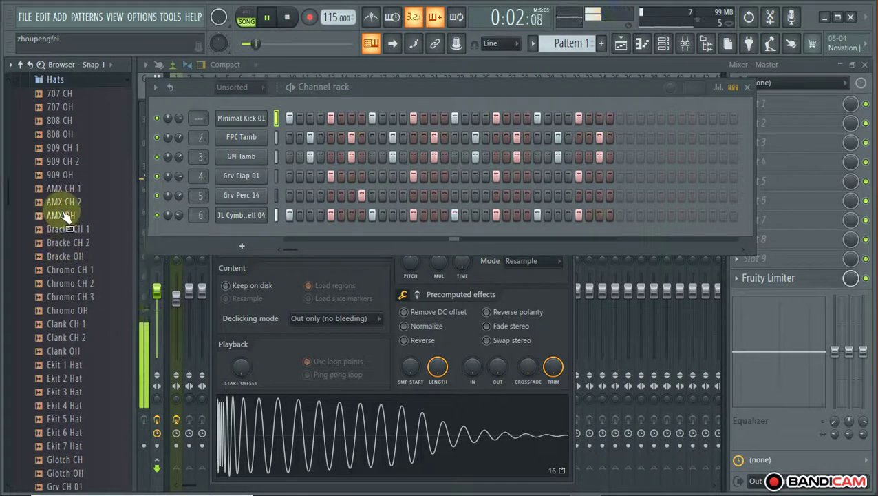
{"action": "left_click", "coordinate": [59, 177]}
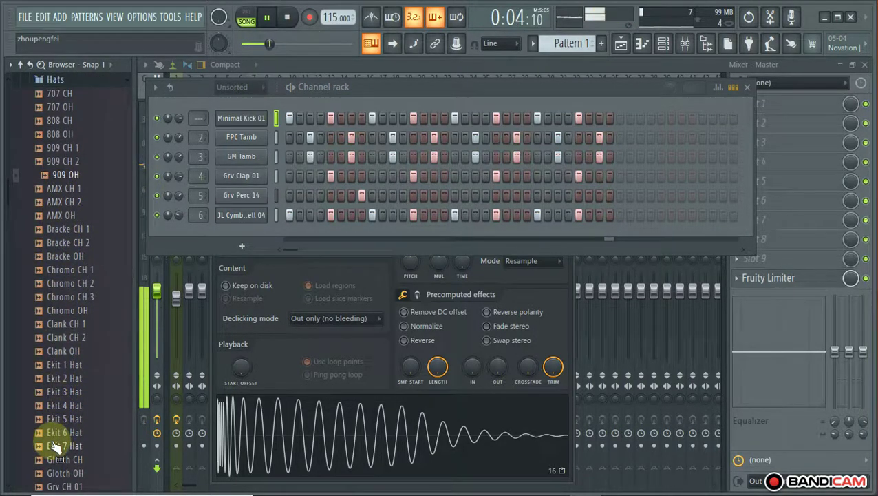
{"action": "scroll", "coordinate": [41, 434], "scroll_direction": "down", "scroll_amount": 4}
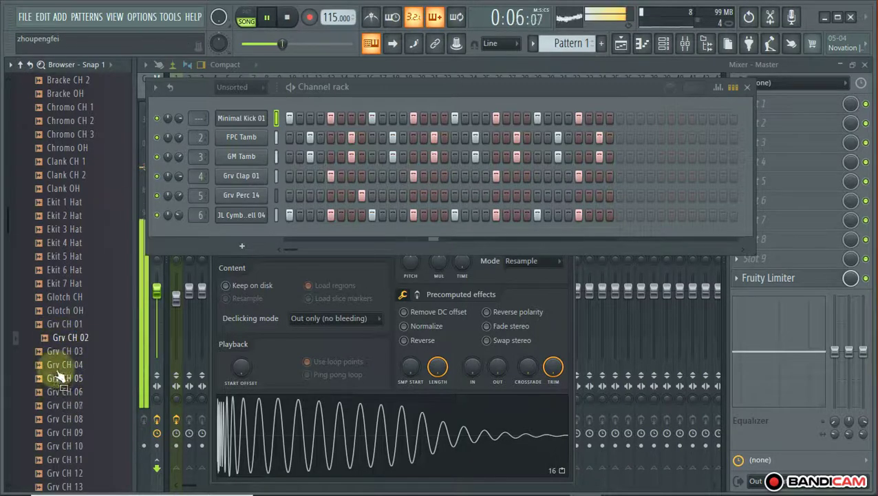
{"action": "left_click", "coordinate": [59, 339]}
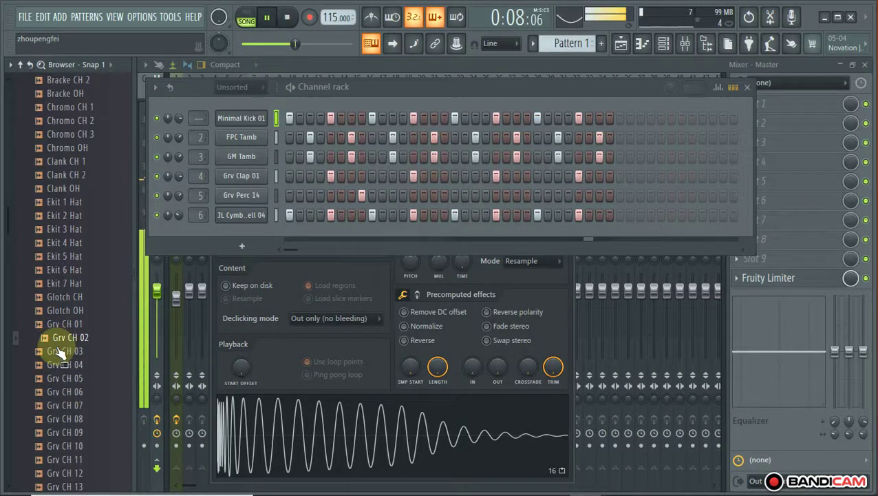
{"action": "left_click", "coordinate": [64, 419]}
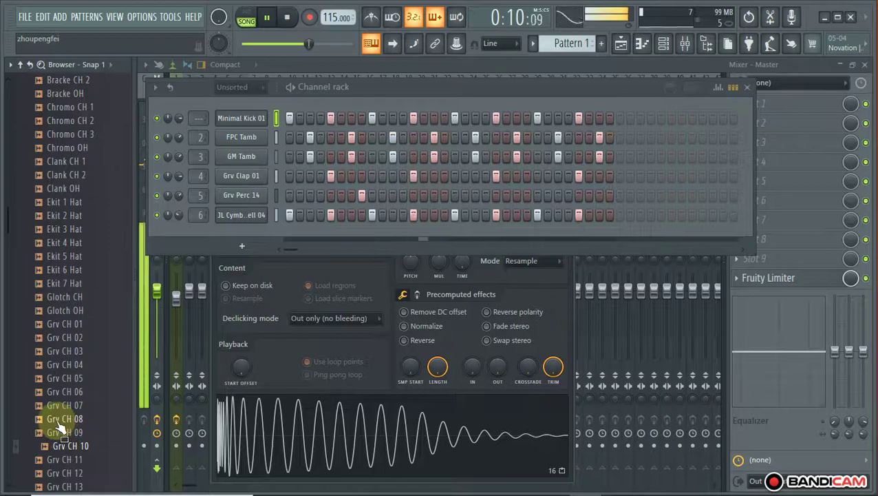
{"action": "left_click", "coordinate": [66, 447]}
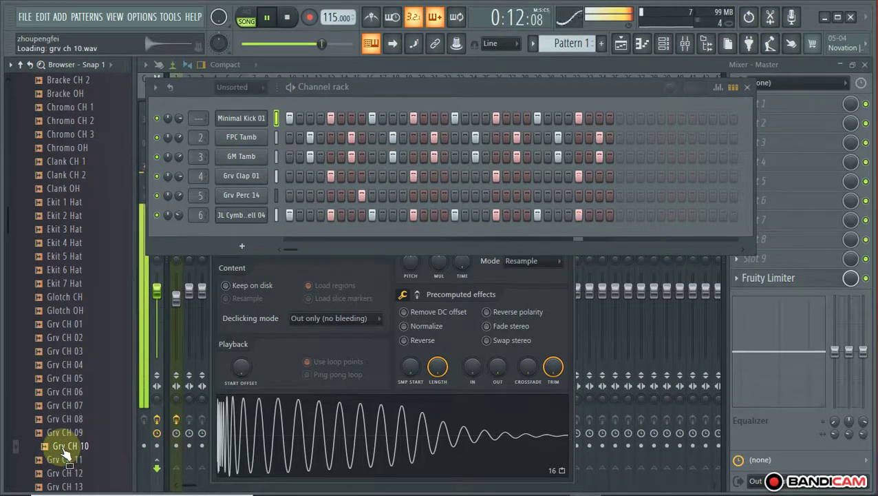
Load Grv CH 10 into a new channel, activate steps 3, 11, 19 and 27, and route it to mixer track 7
{"action": "right_click", "coordinate": [67, 454]}
{"action": "left_click", "coordinate": [120, 345]}
{"action": "left_click", "coordinate": [176, 252]}
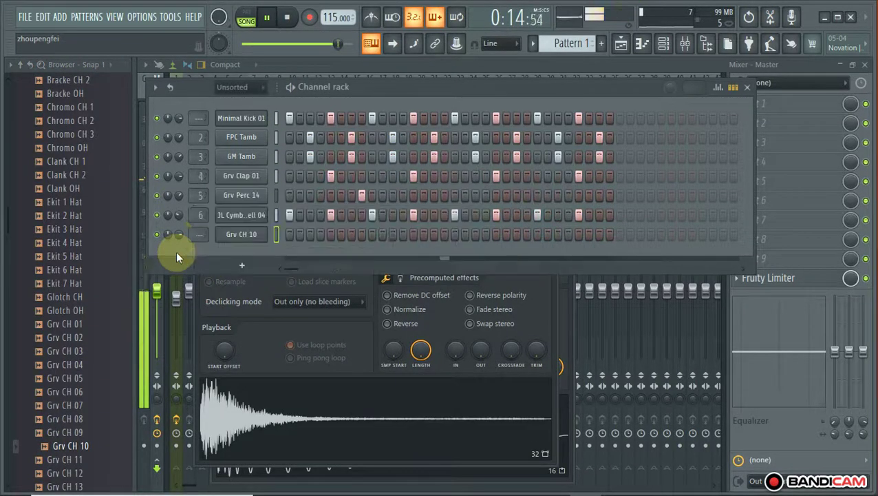
{"action": "left_click", "coordinate": [310, 236]}
{"action": "left_click", "coordinate": [393, 234]}
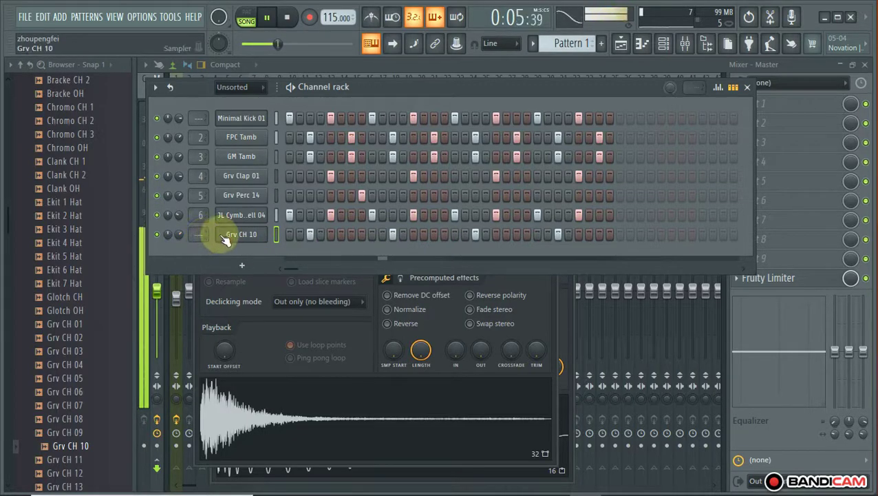
{"action": "key", "text": "ctrl+l"}
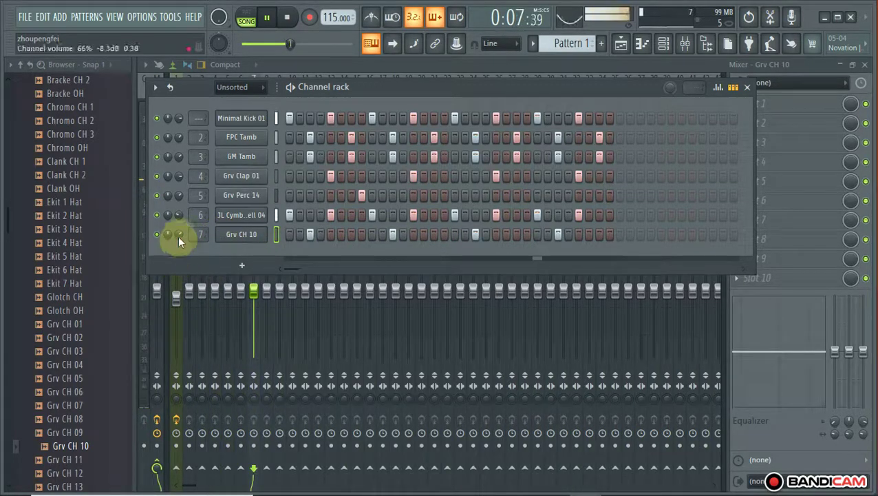
Audition the Ice Hat samples 1 to 4 and load Ice Hat 4 into a new channel
{"action": "scroll", "coordinate": [75, 378], "scroll_direction": "down", "scroll_amount": 5}
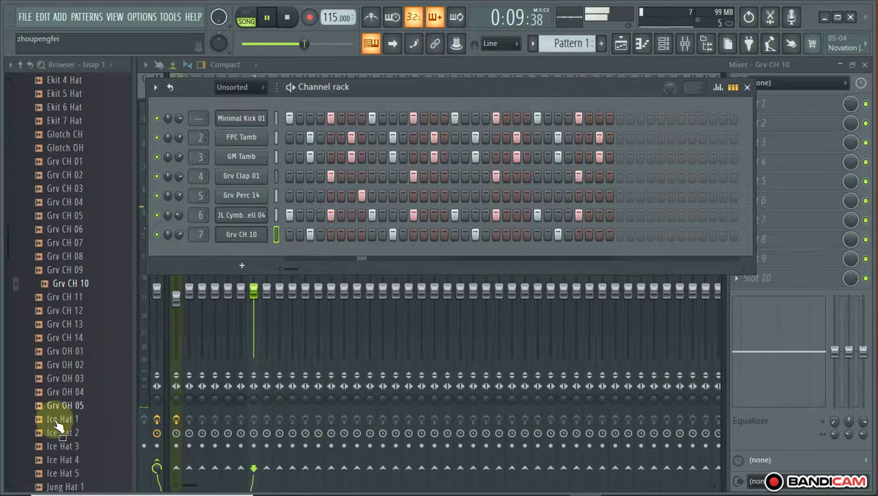
{"action": "left_click", "coordinate": [58, 421]}
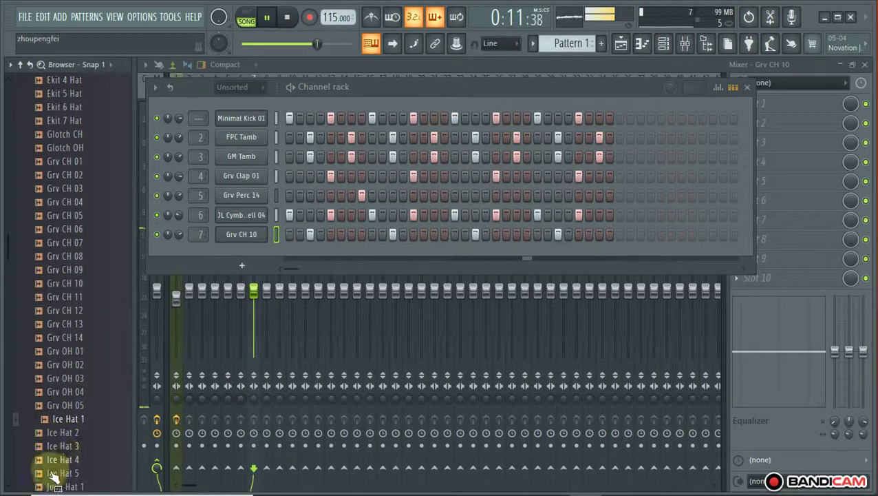
{"action": "left_click", "coordinate": [61, 432]}
{"action": "left_click", "coordinate": [60, 445]}
{"action": "left_click", "coordinate": [62, 459]}
{"action": "left_click", "coordinate": [59, 446]}
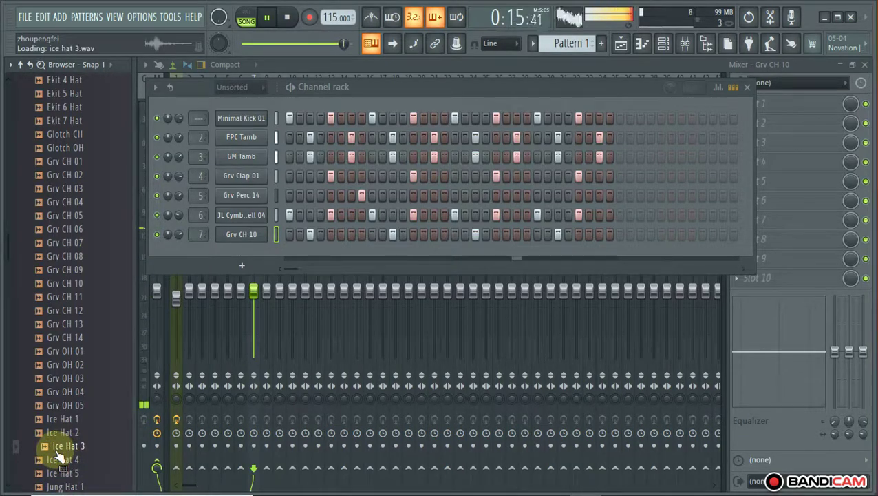
{"action": "left_click", "coordinate": [64, 460]}
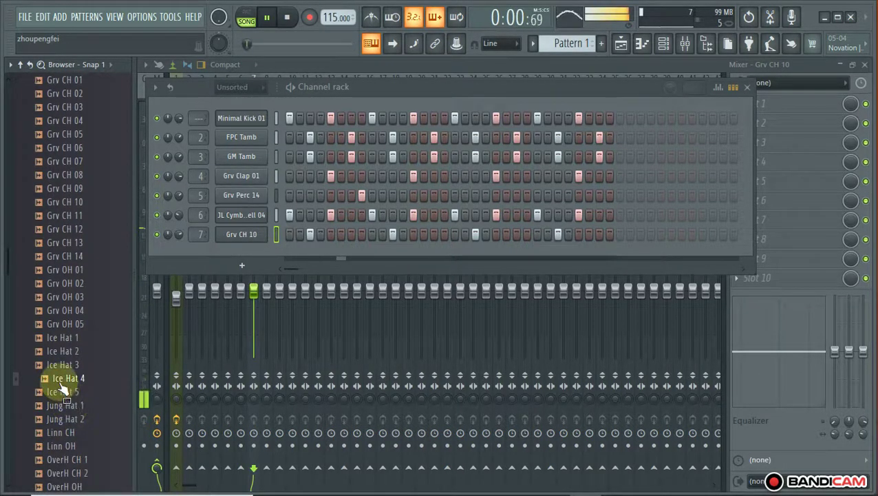
{"action": "right_click", "coordinate": [60, 383]}
{"action": "left_click", "coordinate": [110, 346]}
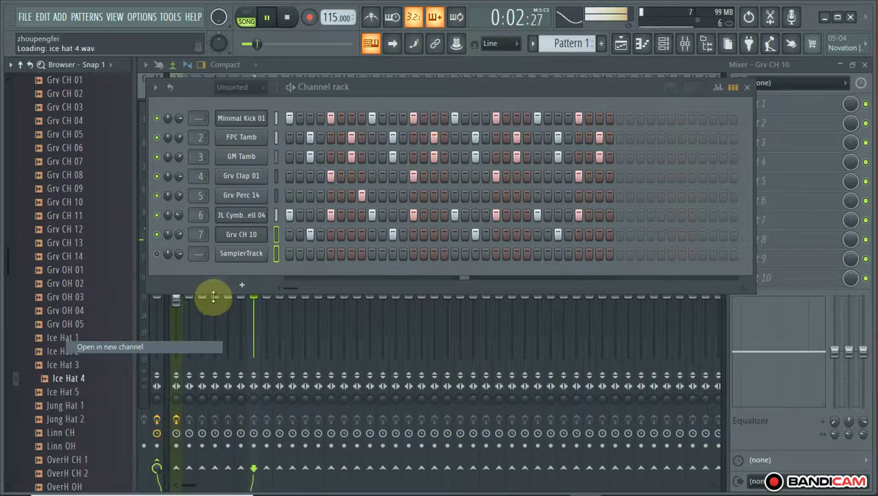
{"action": "left_click", "coordinate": [177, 267]}
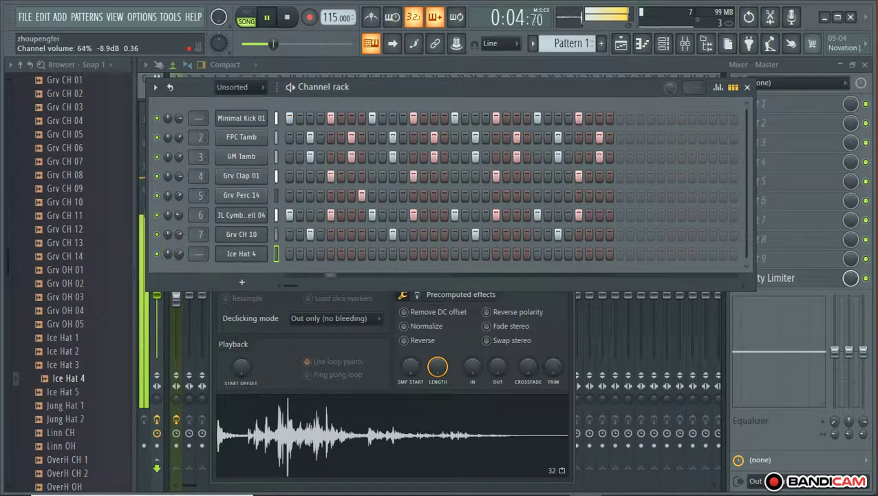
Activate steps 8 and 24 of the Ice Hat 4 channel and raise the main swing
{"action": "key", "text": "space"}
{"action": "key", "text": "space"}
{"action": "left_click", "coordinate": [361, 254]}
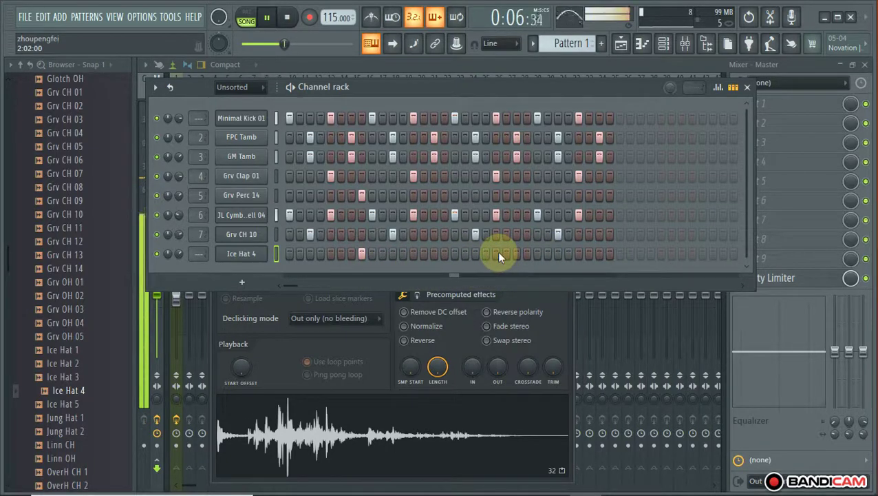
{"action": "left_click", "coordinate": [527, 253]}
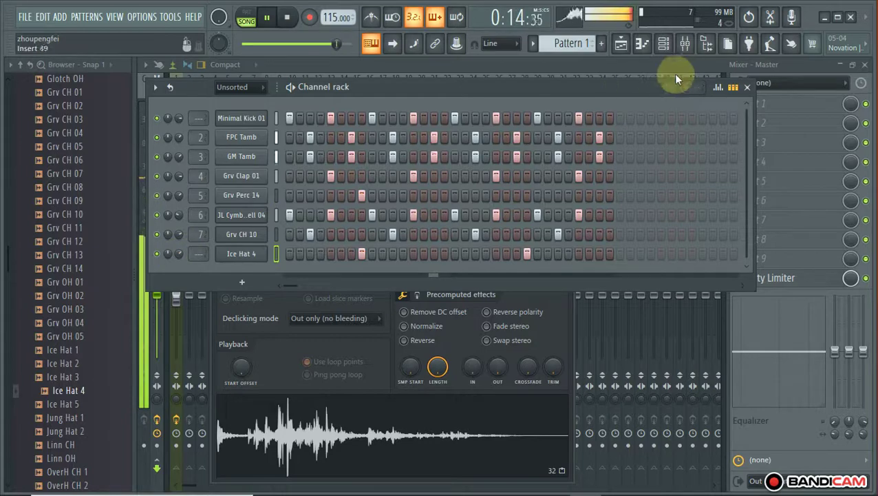
{"action": "left_click_drag", "start_coordinate": [667, 93], "coordinate": [667, 81]}
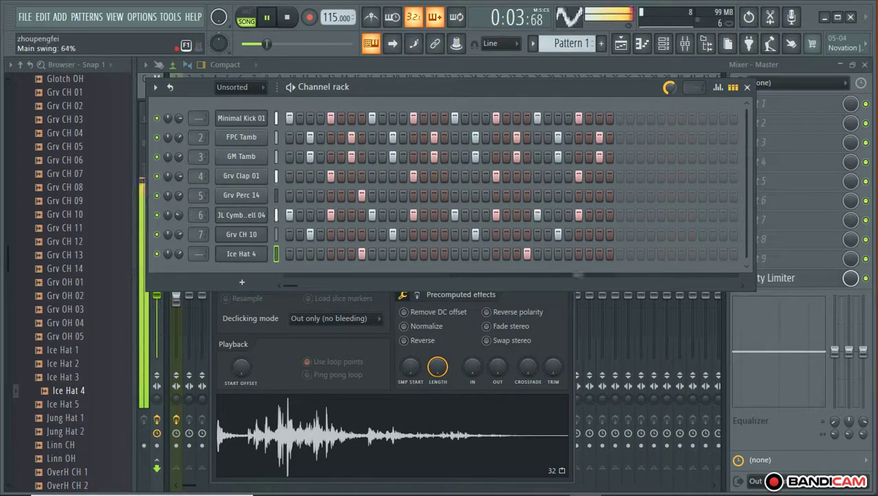
{"action": "left_click_drag", "start_coordinate": [667, 87], "coordinate": [667, 86]}
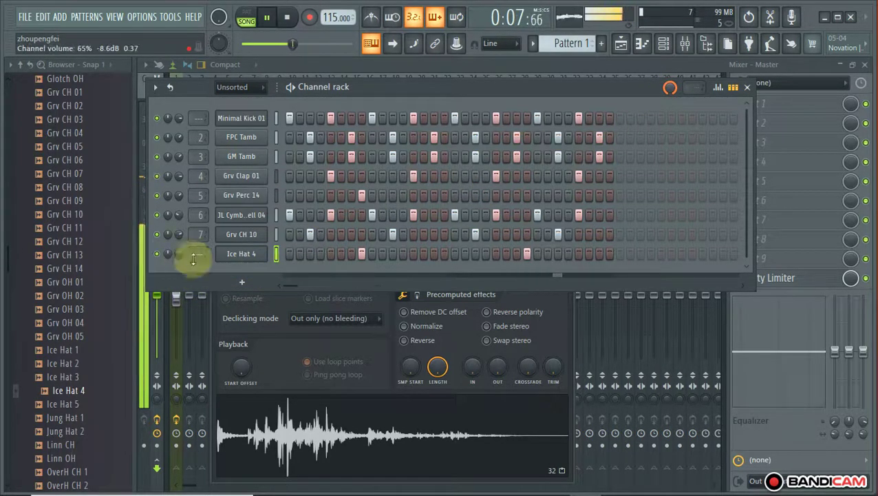
Place Pattern 2 on Track 2 of the Playlist so that its clips start at bars 1 and 5
{"action": "left_click", "coordinate": [604, 44]}
{"action": "left_click", "coordinate": [620, 46]}
{"action": "left_click_drag", "start_coordinate": [185, 131], "coordinate": [438, 151]}
{"action": "key", "text": "ctrl+b"}
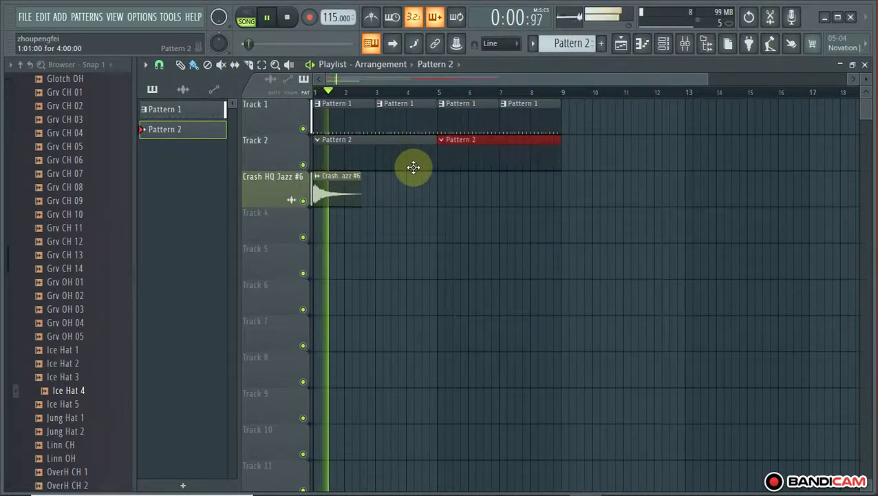
Stop playback, open Pattern 2 in the channel rack and add a Toxic Biohazard synth channel
{"action": "key", "text": "space"}
{"action": "key", "text": "ctrl+d"}
{"action": "double_click", "coordinate": [389, 157]}
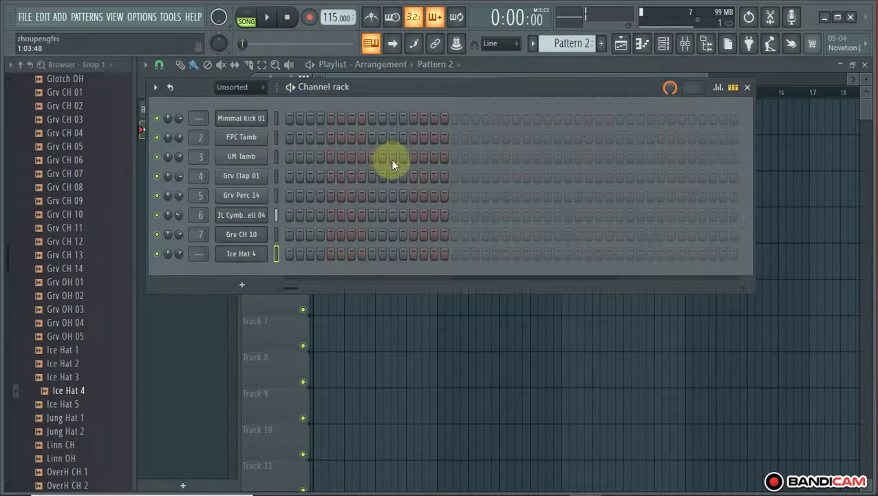
{"action": "left_click", "coordinate": [242, 286]}
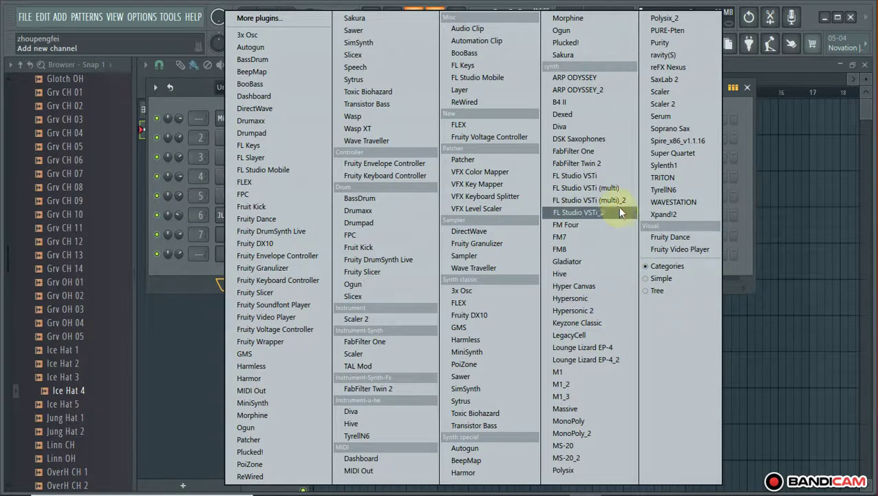
{"action": "left_click", "coordinate": [480, 416]}
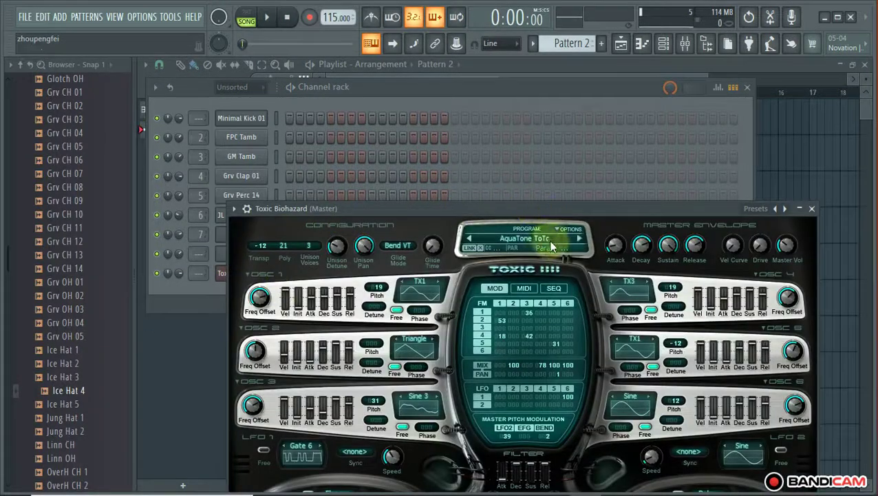
Load the Myst ToTc preset from the Pads bank of Toxic Biohazard's presets library
{"action": "left_click", "coordinate": [522, 241]}
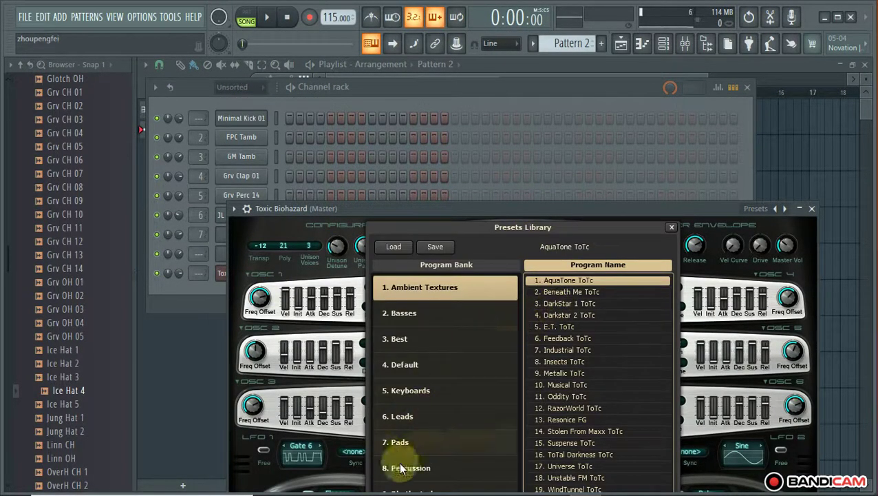
{"action": "left_click_drag", "start_coordinate": [448, 203], "coordinate": [438, 143]}
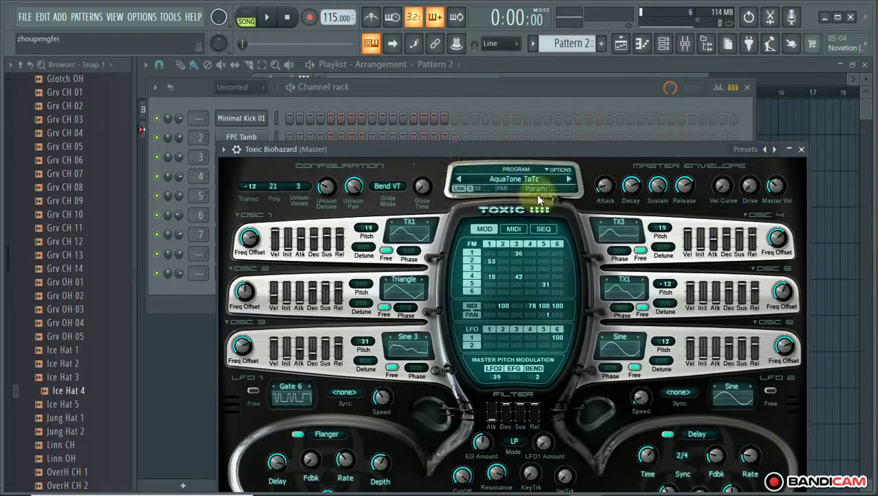
{"action": "left_click", "coordinate": [523, 182]}
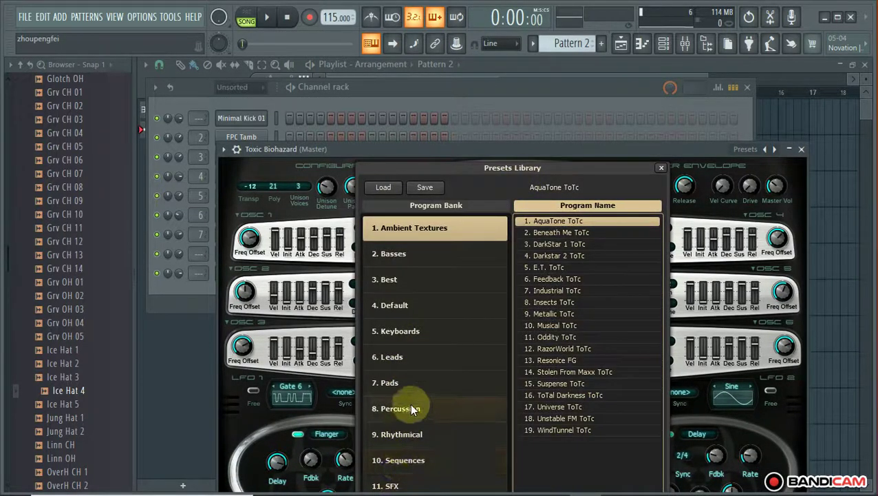
{"action": "left_click", "coordinate": [397, 389]}
{"action": "left_click_drag", "start_coordinate": [652, 285], "coordinate": [652, 381]}
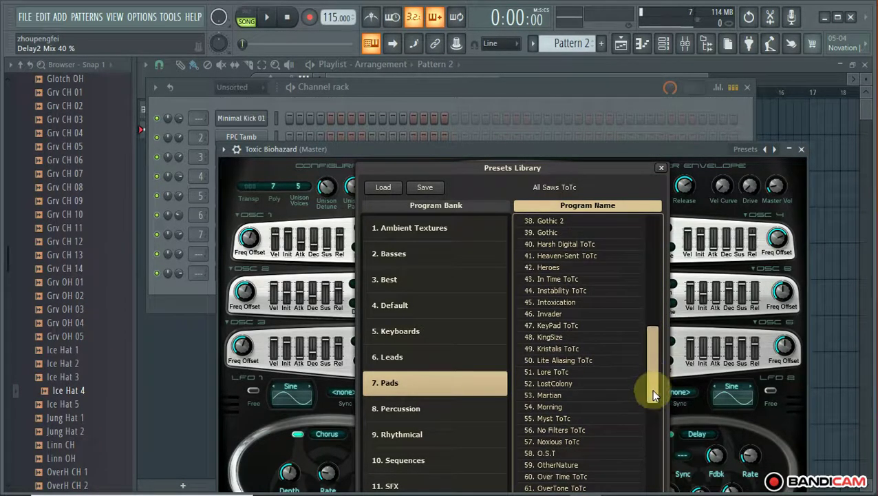
{"action": "left_click", "coordinate": [543, 416]}
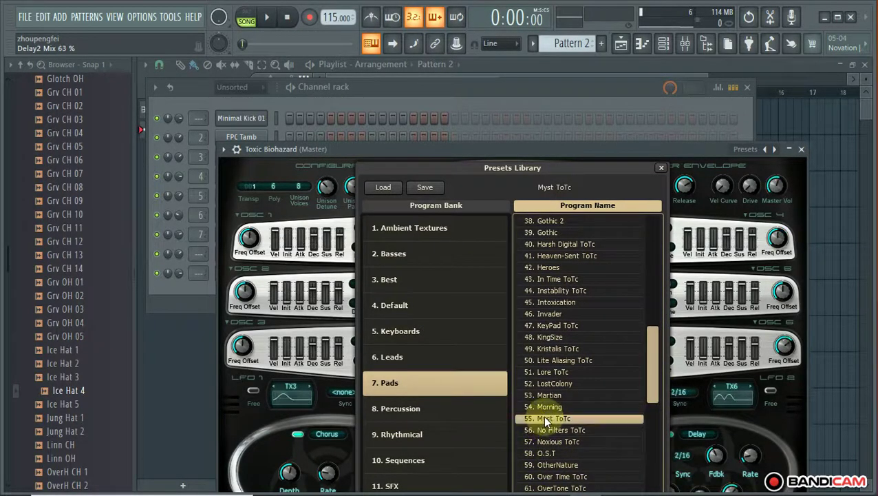
Reopen the Toxic Biohazard window and move it up so that its complete interface is in view
{"action": "left_click", "coordinate": [173, 291]}
{"action": "left_click", "coordinate": [242, 272]}
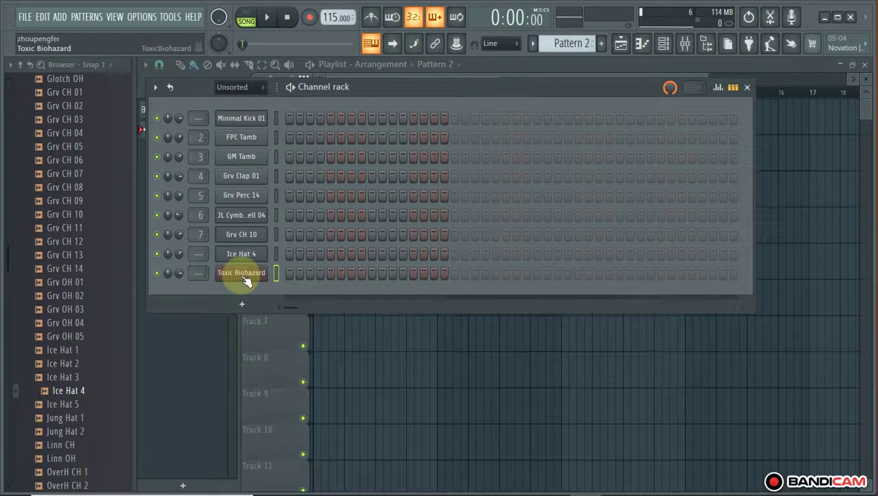
{"action": "left_click", "coordinate": [241, 274]}
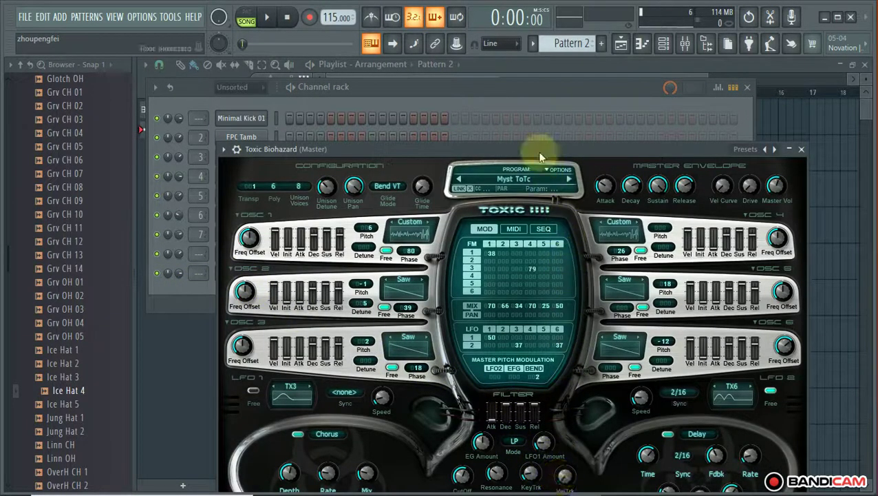
{"action": "left_click_drag", "start_coordinate": [531, 149], "coordinate": [522, 88]}
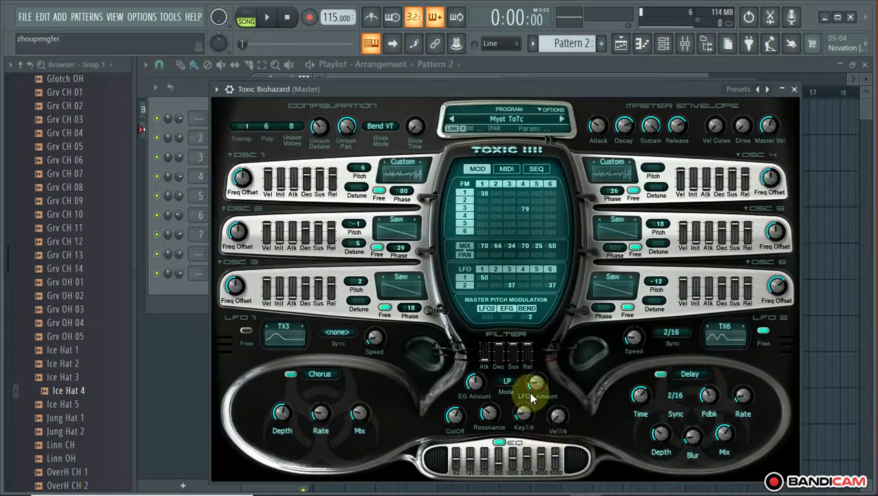
{"action": "left_click_drag", "start_coordinate": [533, 394], "coordinate": [530, 408]}
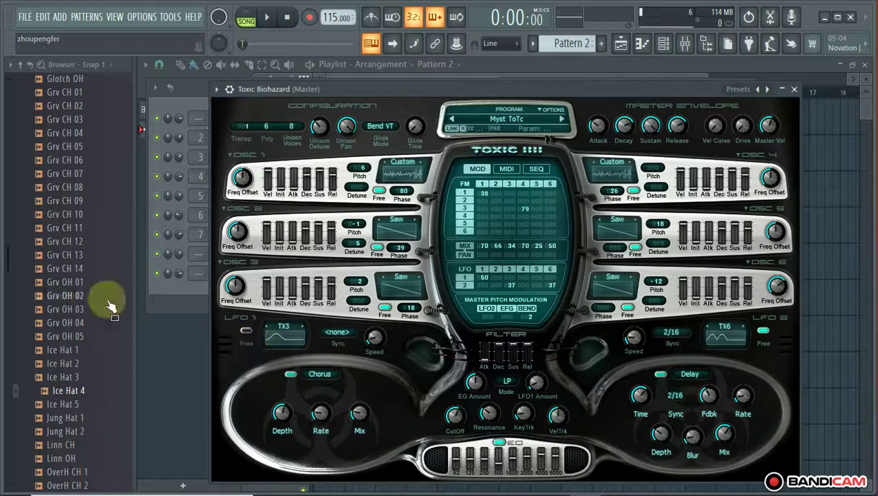
Stamp a five-note chord of A3, C4, E4, G4 and B4 at bar 1 in Toxic Biohazard's piano roll and audition it
{"action": "left_click", "coordinate": [173, 291]}
{"action": "right_click", "coordinate": [238, 273]}
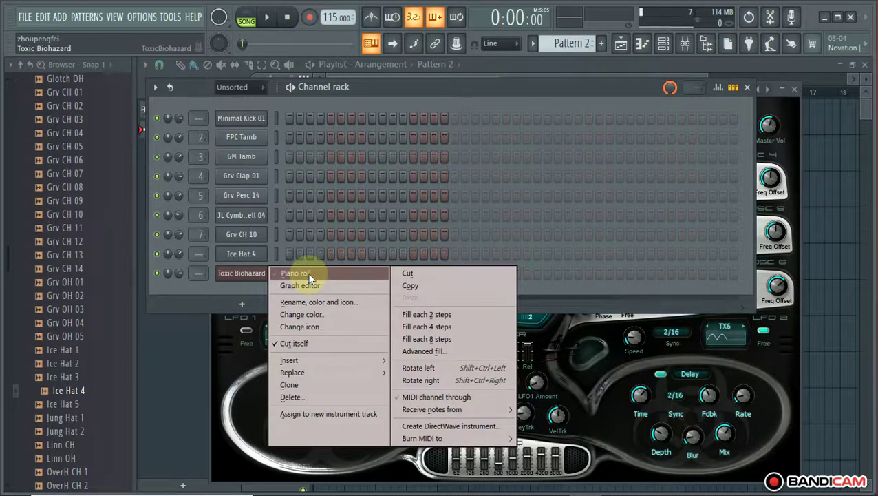
{"action": "left_click", "coordinate": [307, 274]}
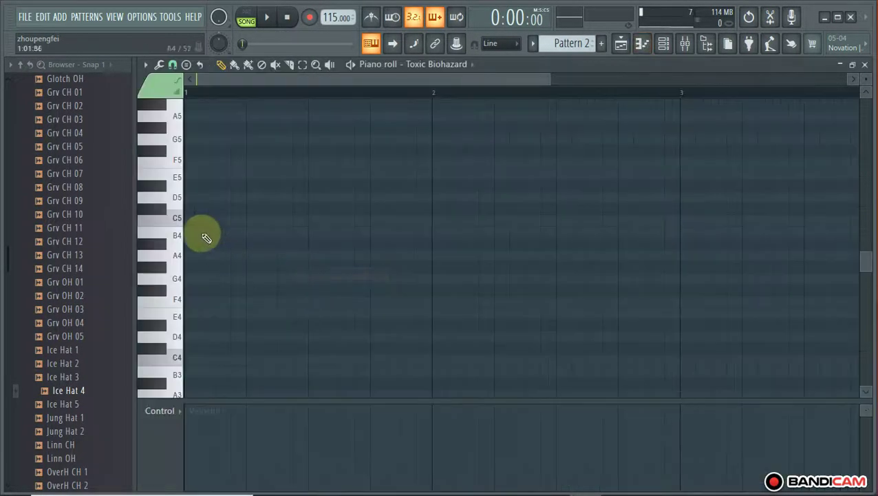
{"action": "left_click", "coordinate": [191, 66]}
{"action": "left_click", "coordinate": [210, 184]}
{"action": "scroll", "coordinate": [210, 257], "scroll_direction": "down", "scroll_amount": 2}
{"action": "scroll", "coordinate": [210, 256], "scroll_direction": "down", "scroll_amount": 1}
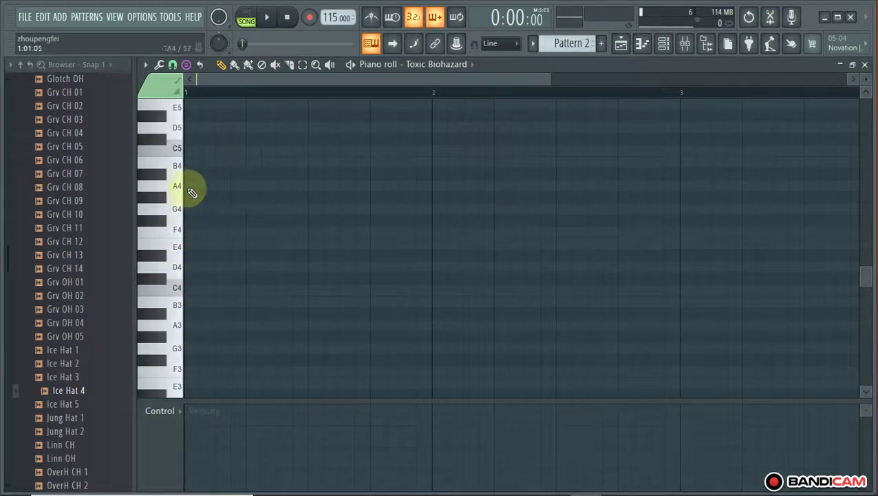
{"action": "scroll", "coordinate": [193, 290], "scroll_direction": "down", "scroll_amount": 3}
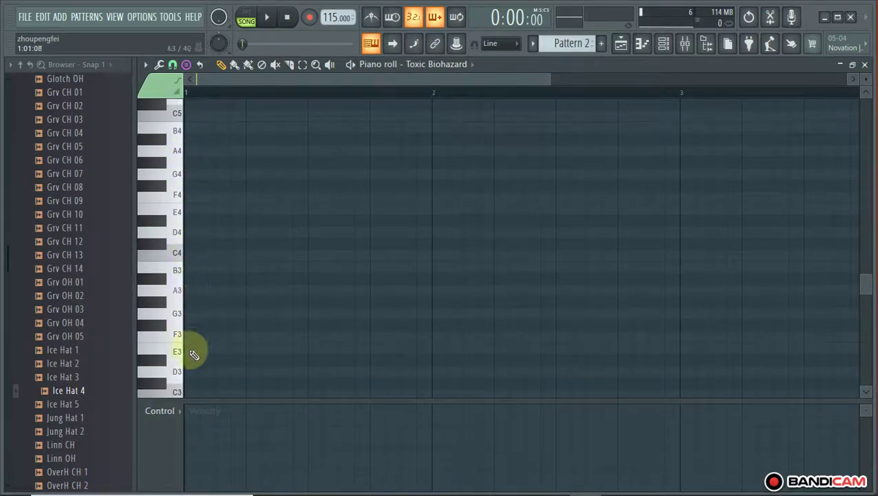
{"action": "left_click", "coordinate": [189, 290]}
{"action": "key", "text": "space"}
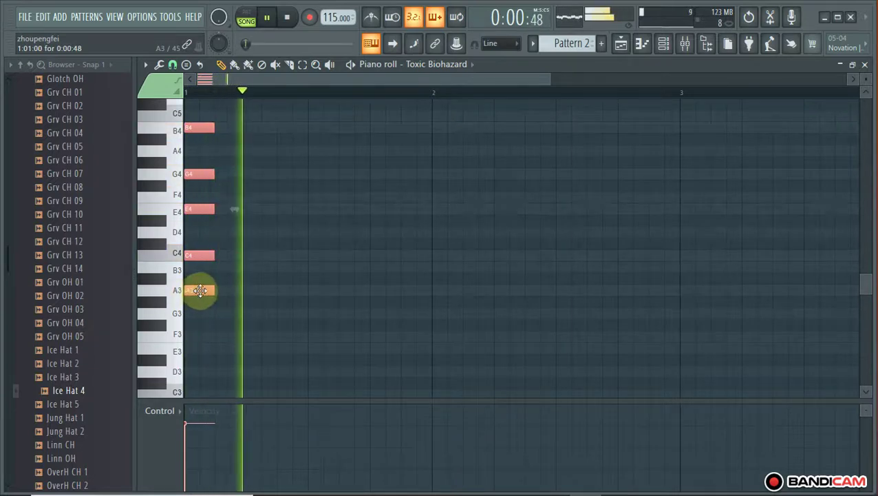
{"action": "key", "text": "space"}
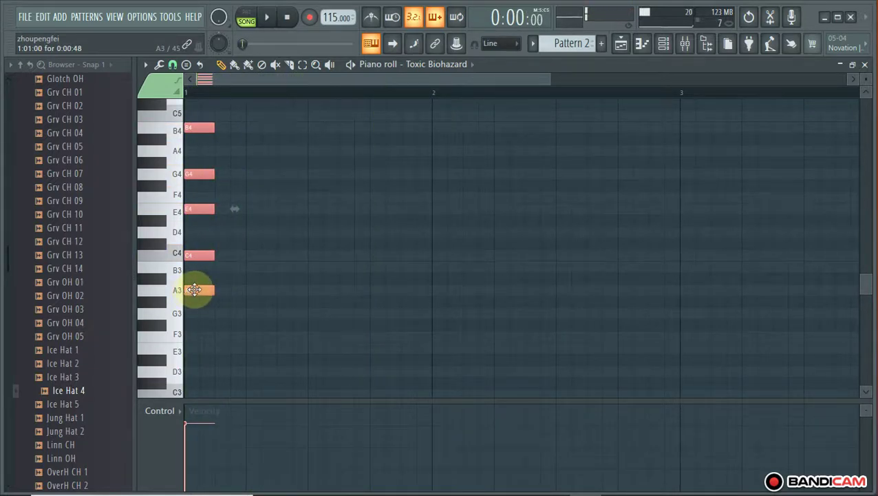
Lengthen all five chord notes together so that they run from bar 1 to the start of bar 5
{"action": "left_click_drag", "start_coordinate": [216, 292], "coordinate": [705, 227]}
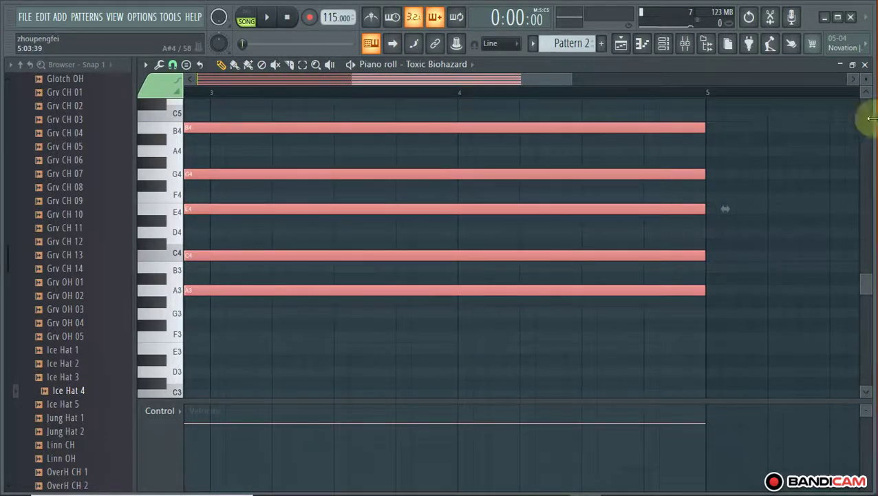
{"action": "scroll", "coordinate": [866, 87], "scroll_direction": "down", "scroll_amount": 3}
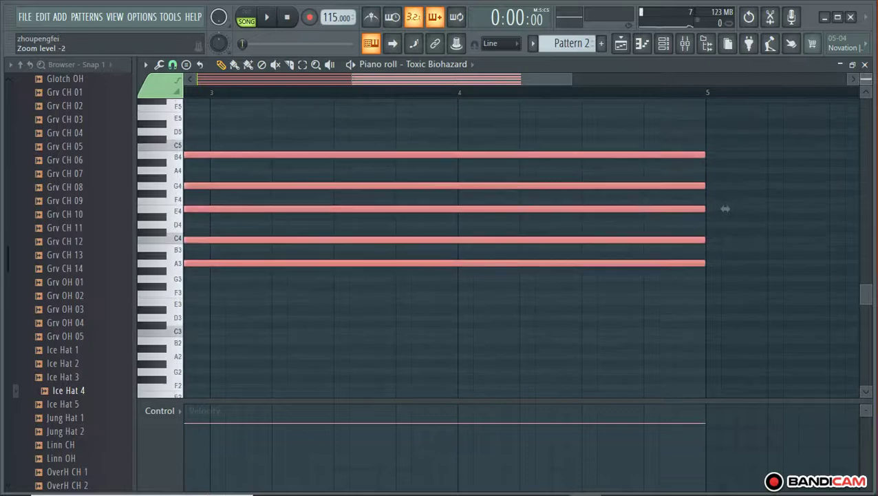
{"action": "left_click_drag", "start_coordinate": [495, 80], "coordinate": [256, 98]}
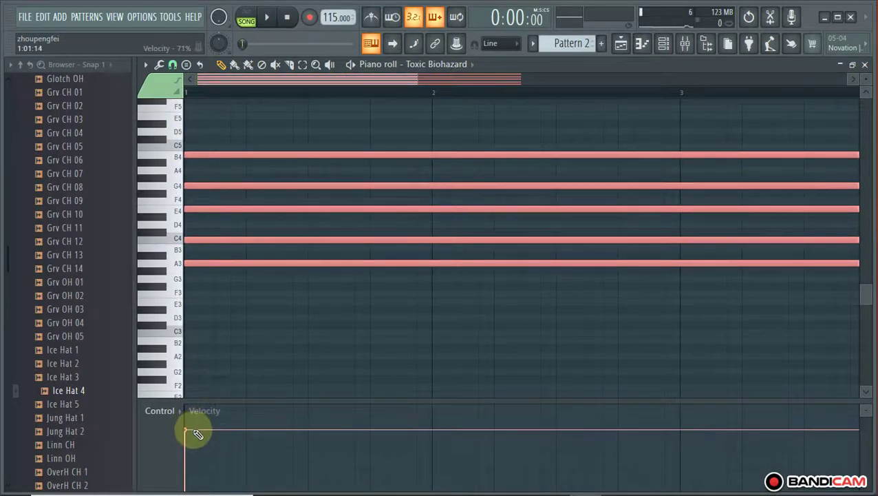
Play the arrangement and check the Toxic Biohazard chord part in the channel rack and piano roll
{"action": "left_click", "coordinate": [664, 45]}
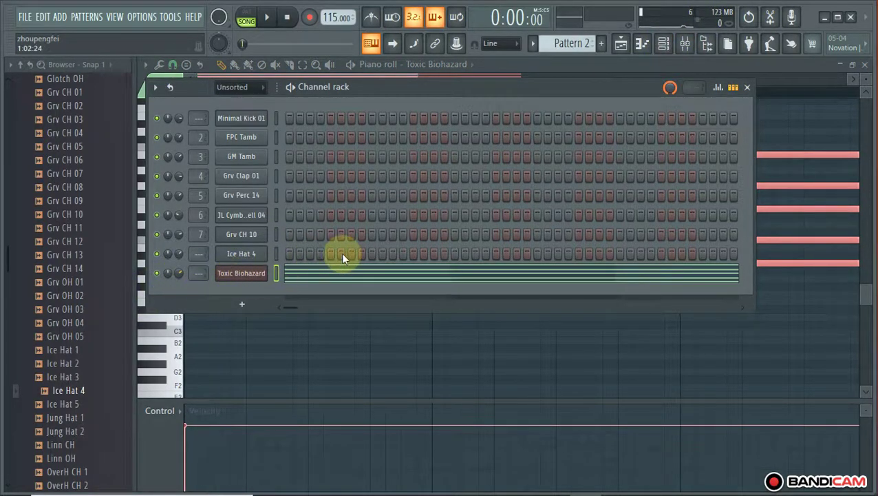
{"action": "key", "text": "space"}
{"action": "left_click", "coordinate": [322, 279]}
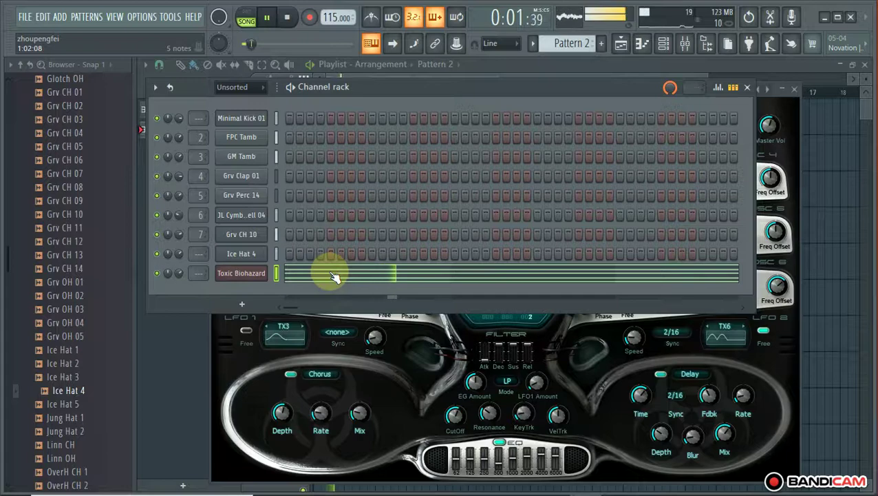
{"action": "left_click", "coordinate": [334, 275]}
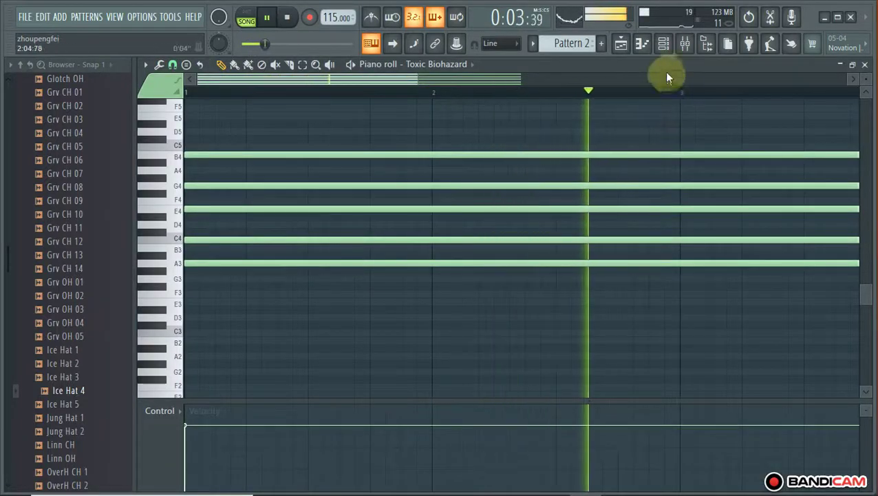
{"action": "left_click", "coordinate": [665, 44]}
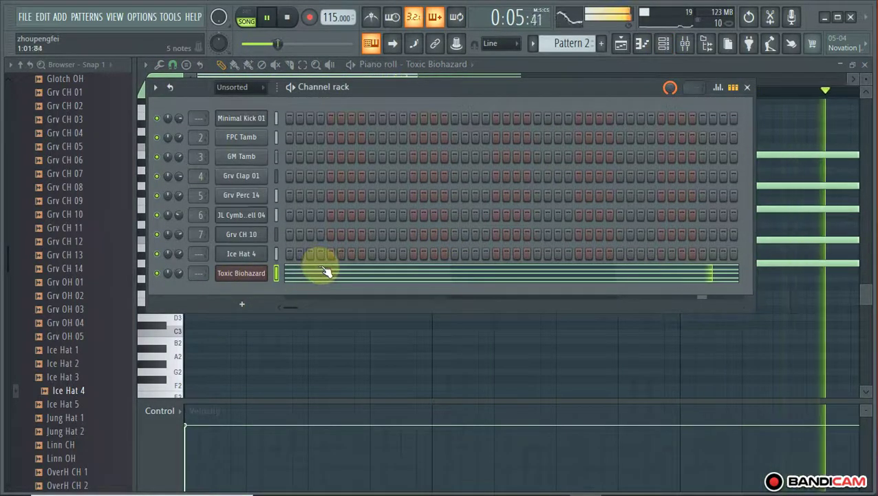
Route the Toxic Biohazard channel to mixer insert 20
{"action": "left_click", "coordinate": [683, 44]}
{"action": "left_click", "coordinate": [417, 141]}
{"action": "right_click", "coordinate": [420, 147]}
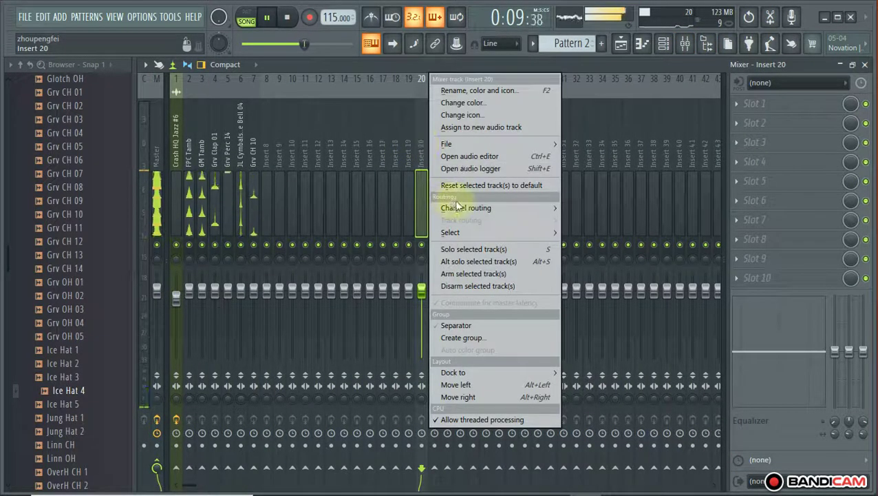
{"action": "mouse_move", "coordinate": [534, 205]}
{"action": "left_click", "coordinate": [605, 211]}
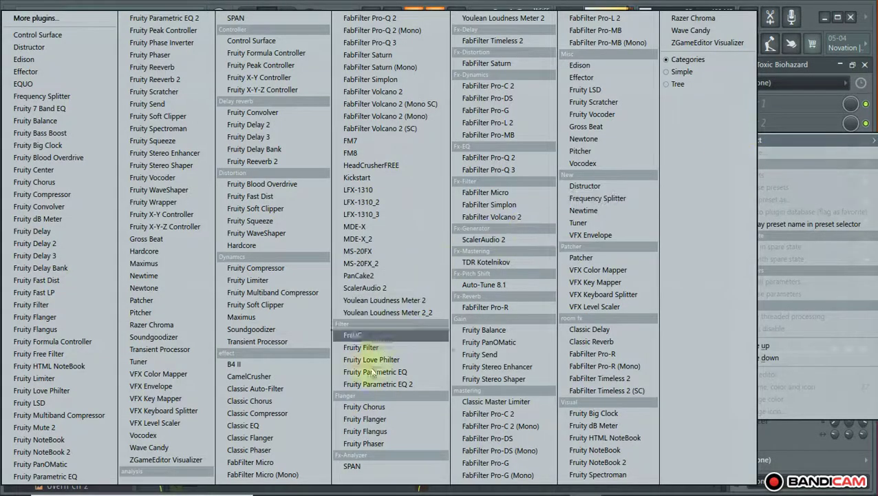
Add Fruity Parametric EQ 2 with the 20Hz + 18kHz cut preset in slot 2, and bring its low and high cuts inward around the mids
{"action": "left_click", "coordinate": [388, 384]}
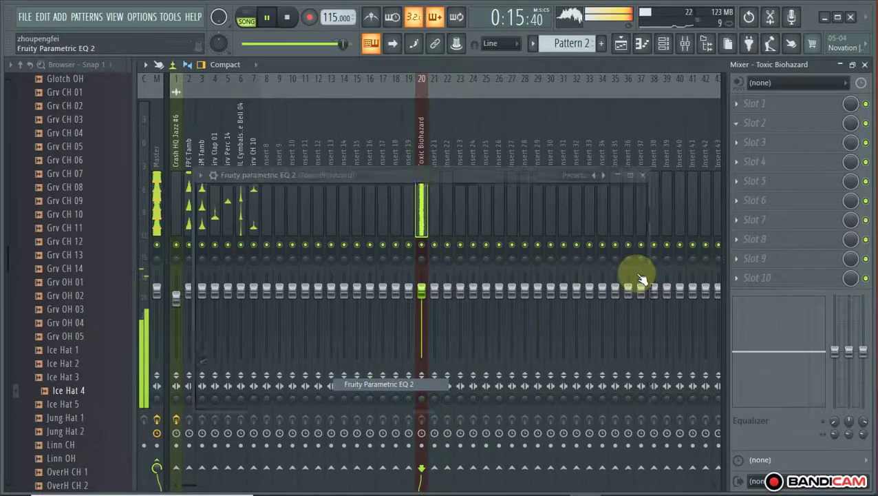
{"action": "left_click", "coordinate": [604, 176]}
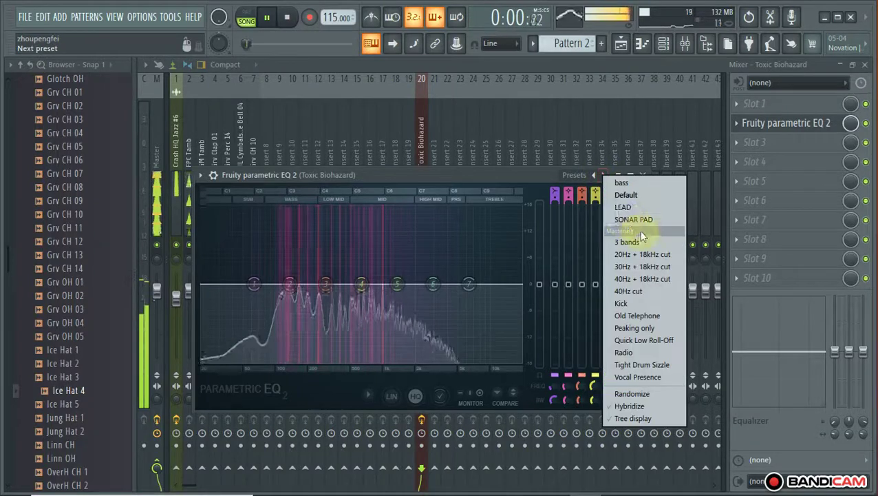
{"action": "left_click", "coordinate": [645, 255]}
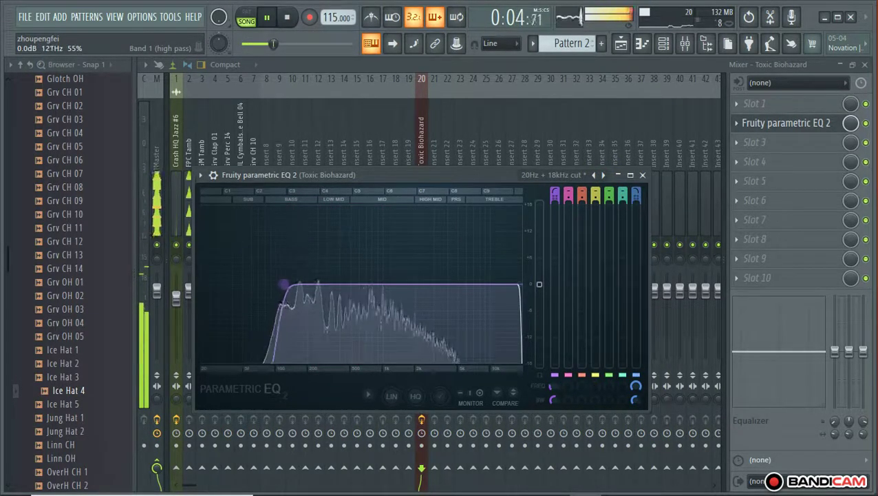
{"action": "left_click_drag", "start_coordinate": [520, 285], "coordinate": [427, 284]}
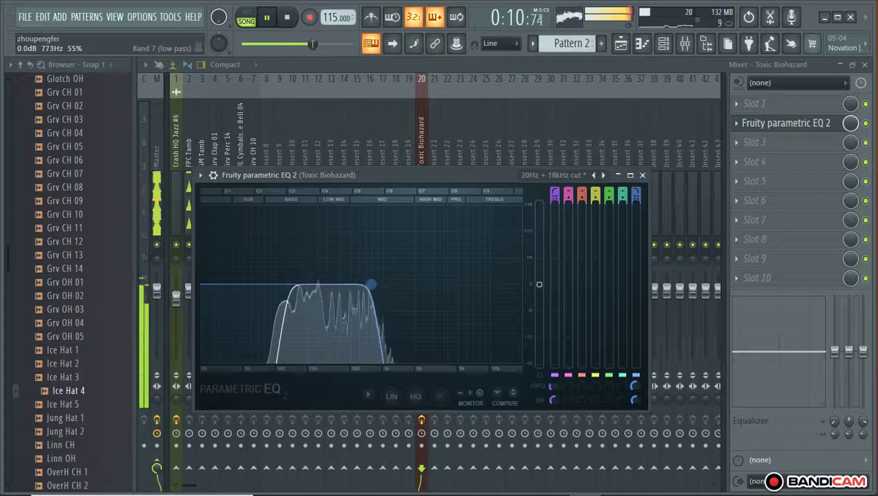
Add the Effector plugin in slot 4 of the Toxic Biohazard mixer track and switch it to the Trans effect
{"action": "left_click", "coordinate": [753, 169]}
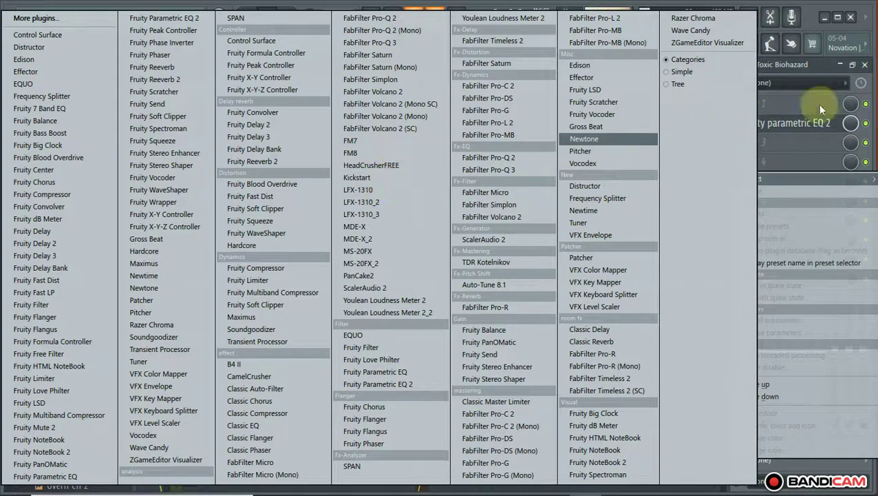
{"action": "left_click", "coordinate": [804, 134]}
{"action": "left_click", "coordinate": [743, 164]}
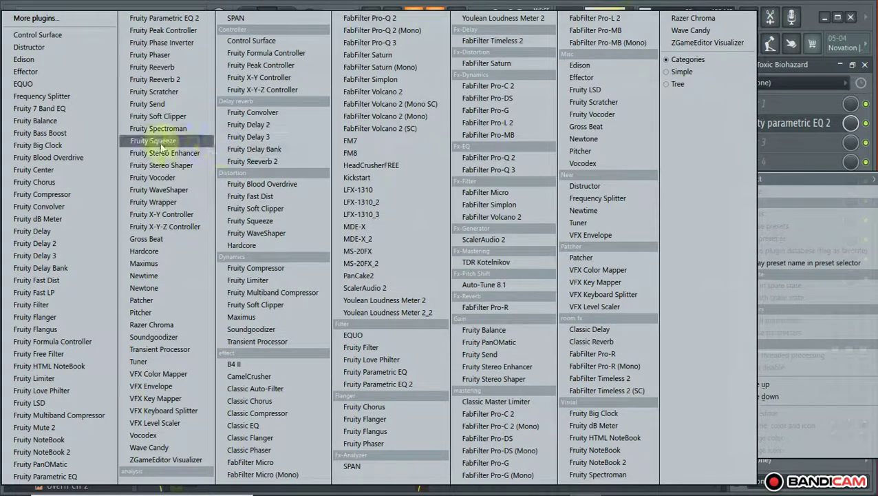
{"action": "left_click", "coordinate": [36, 73]}
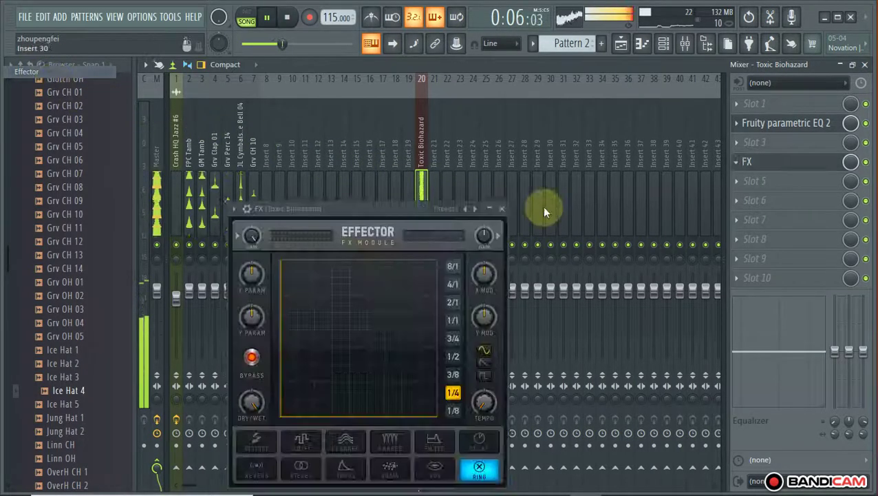
{"action": "left_click", "coordinate": [347, 470]}
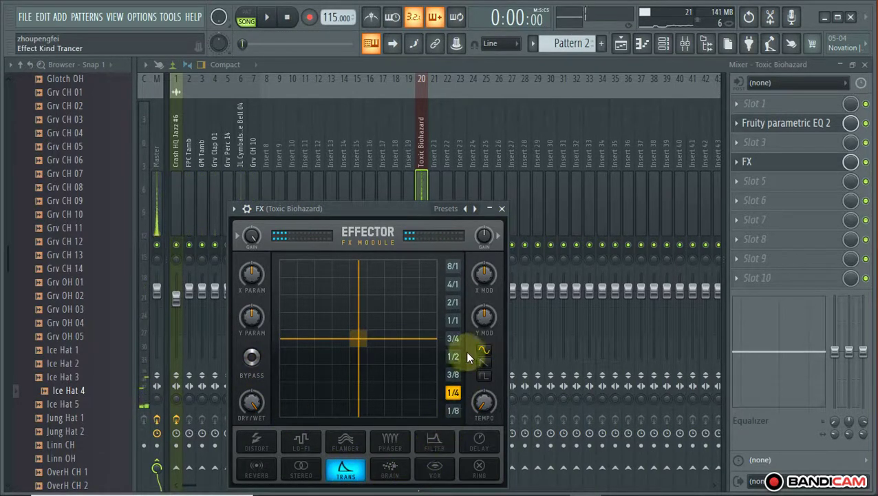
During playback, set Effector's rate to 1/1 and its XY point slightly above and right of the pad's centre, and close the plugin
{"action": "key", "text": "space"}
{"action": "left_click", "coordinate": [392, 375]}
{"action": "left_click", "coordinate": [371, 385]}
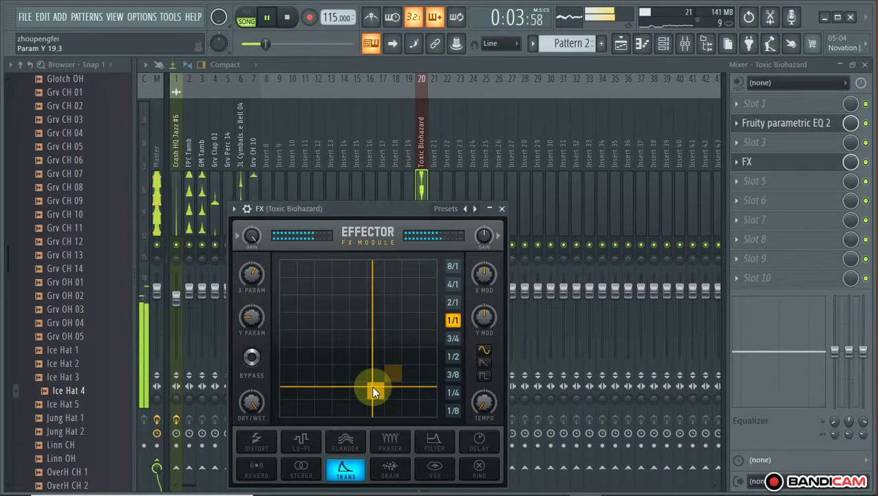
{"action": "left_click", "coordinate": [356, 404]}
{"action": "left_click", "coordinate": [389, 330]}
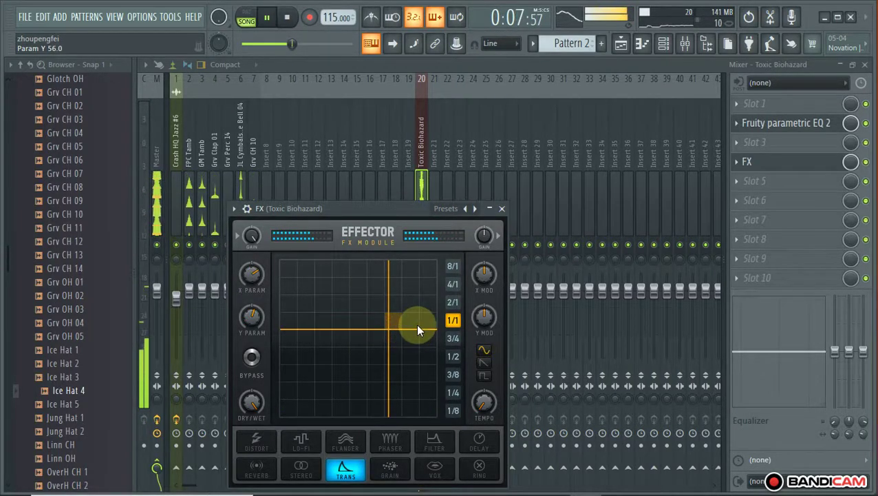
{"action": "left_click", "coordinate": [410, 323]}
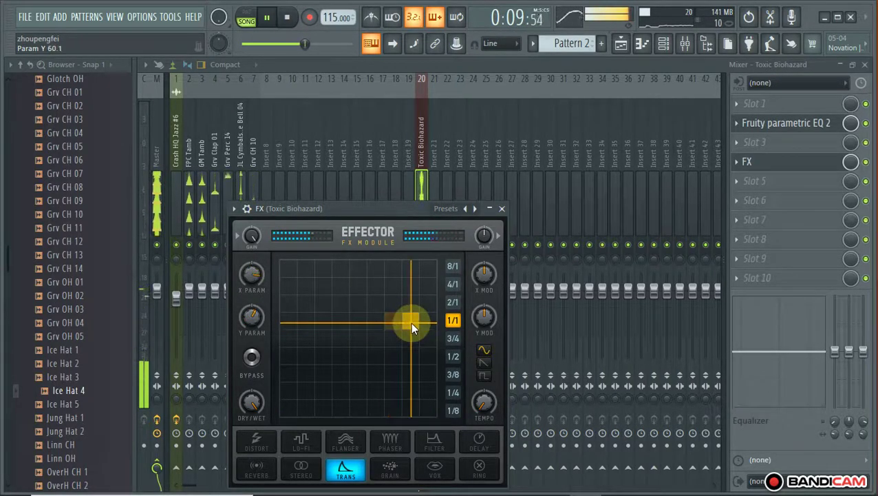
{"action": "left_click", "coordinate": [374, 321]}
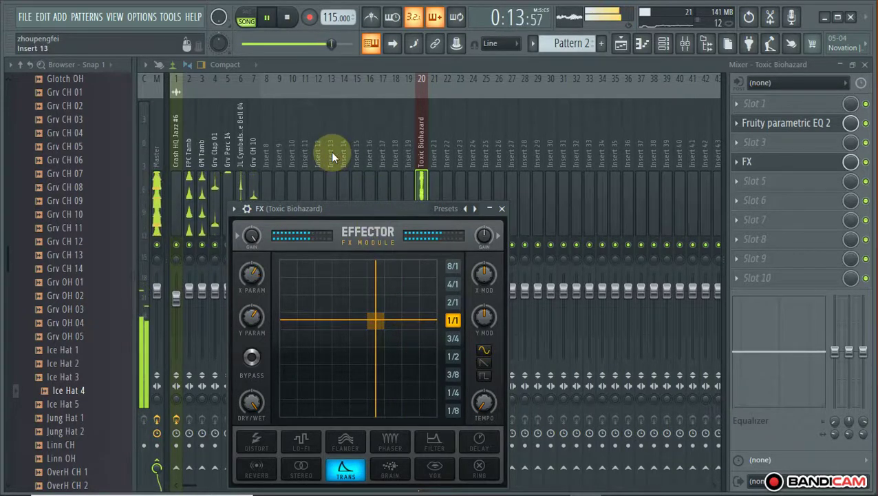
{"action": "key", "text": "XF86AudioRaiseVolume"}
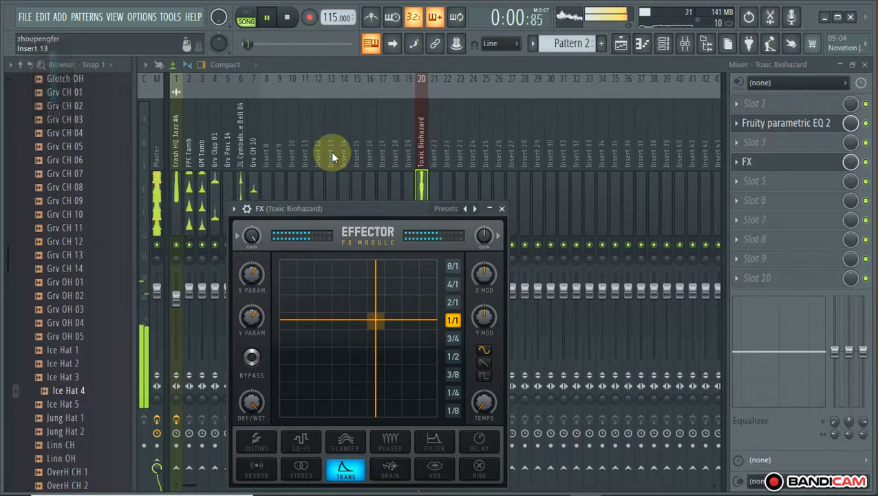
{"action": "left_click", "coordinate": [502, 208]}
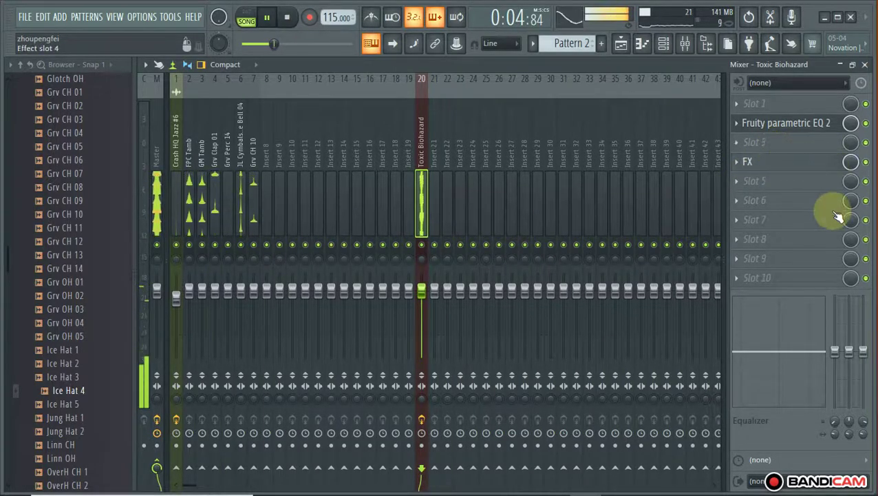
Add a Fruity DX10 channel to the channel rack and load its Log Drum preset
{"action": "left_click", "coordinate": [665, 44]}
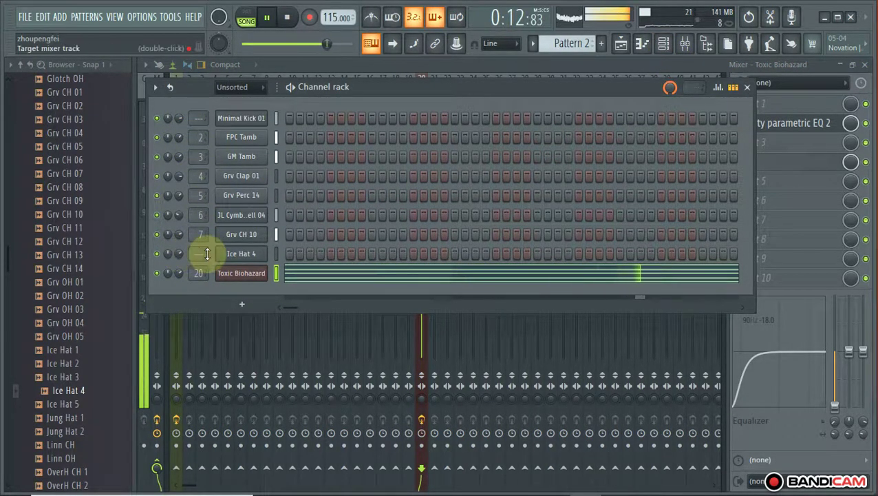
{"action": "left_click_drag", "start_coordinate": [197, 257], "coordinate": [269, 284]}
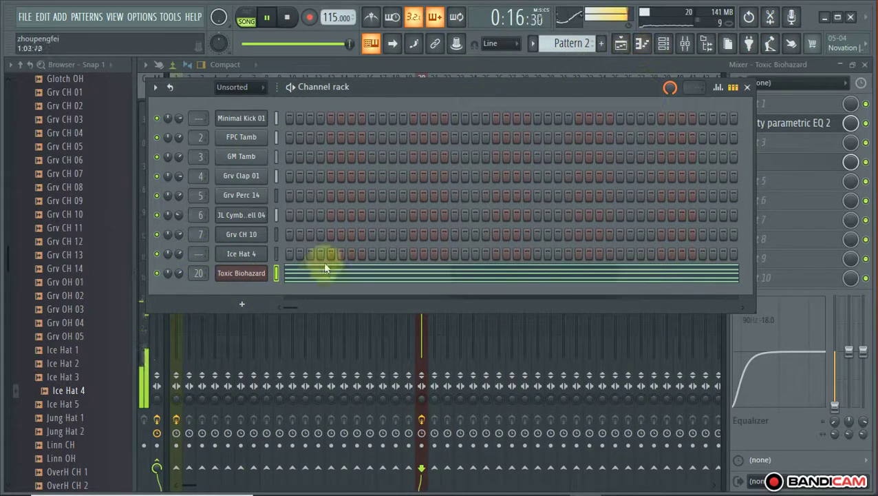
{"action": "left_click", "coordinate": [242, 304]}
{"action": "left_click", "coordinate": [465, 315]}
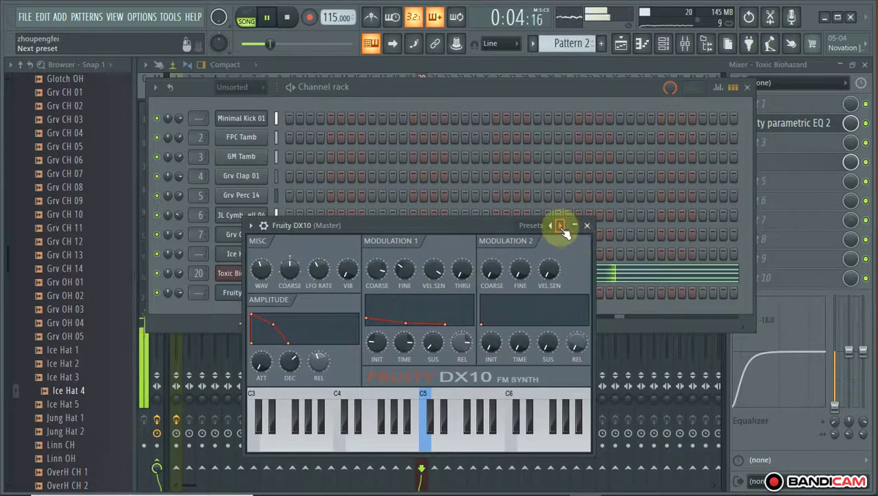
{"action": "left_click", "coordinate": [560, 225]}
{"action": "left_click", "coordinate": [590, 462]}
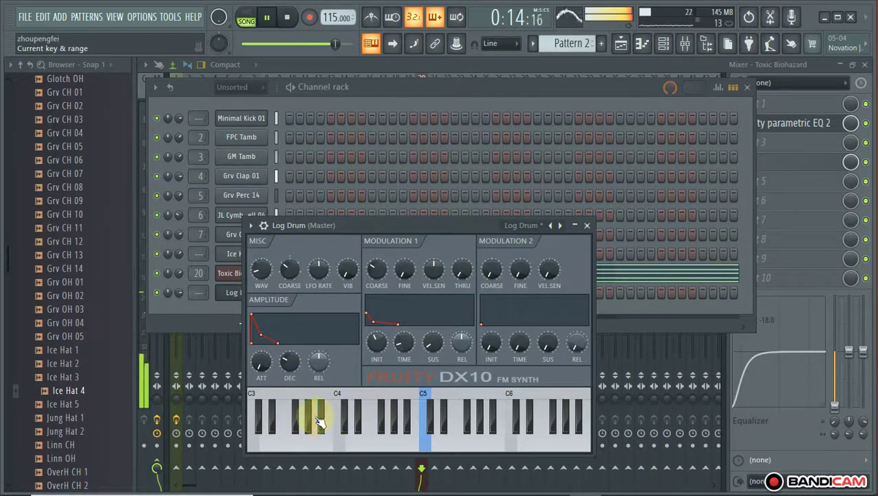
Open the piano roll for the Log Drum channel
{"action": "left_click", "coordinate": [179, 316]}
{"action": "right_click", "coordinate": [236, 293]}
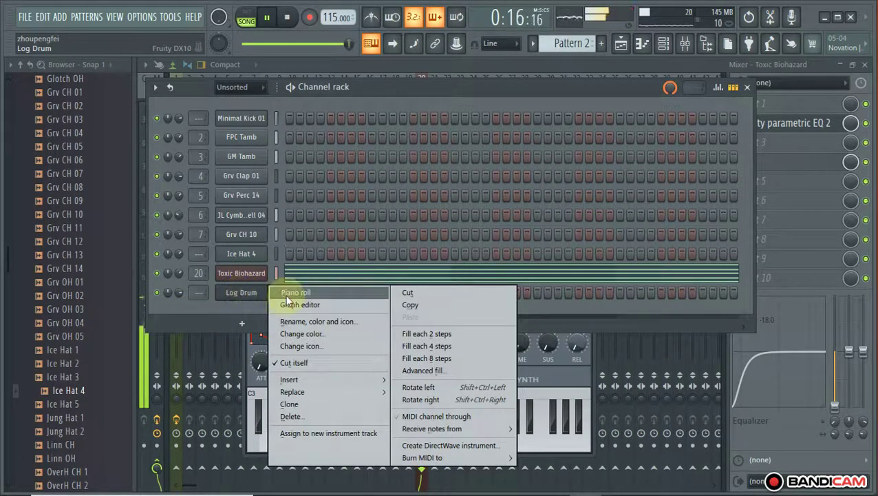
{"action": "left_click", "coordinate": [286, 295]}
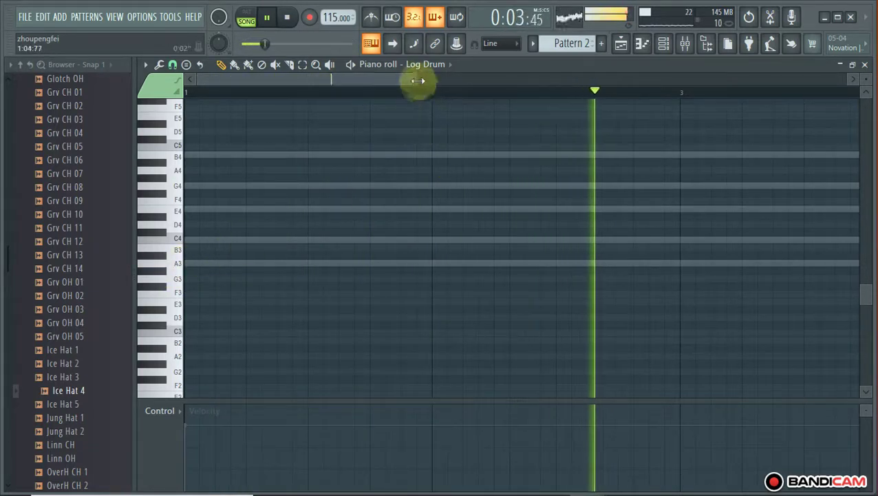
{"action": "left_click_drag", "start_coordinate": [418, 82], "coordinate": [325, 83]}
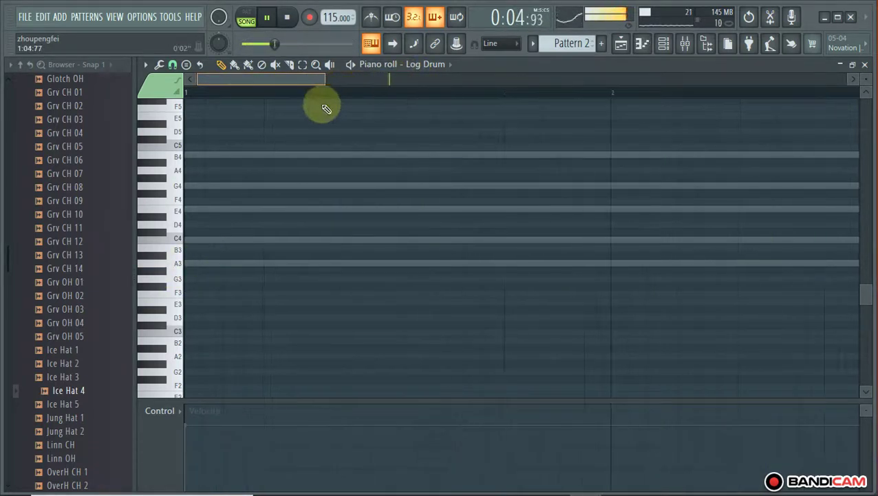
{"action": "left_click", "coordinate": [296, 265]}
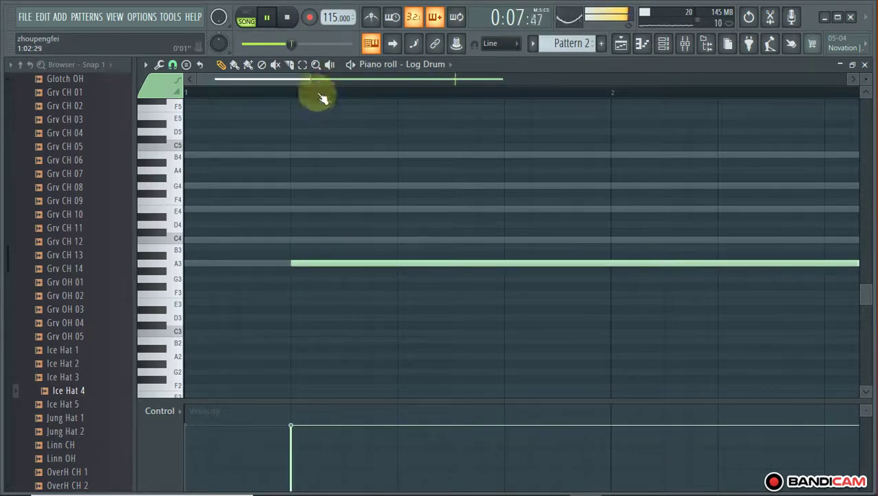
{"action": "left_click", "coordinate": [289, 65]}
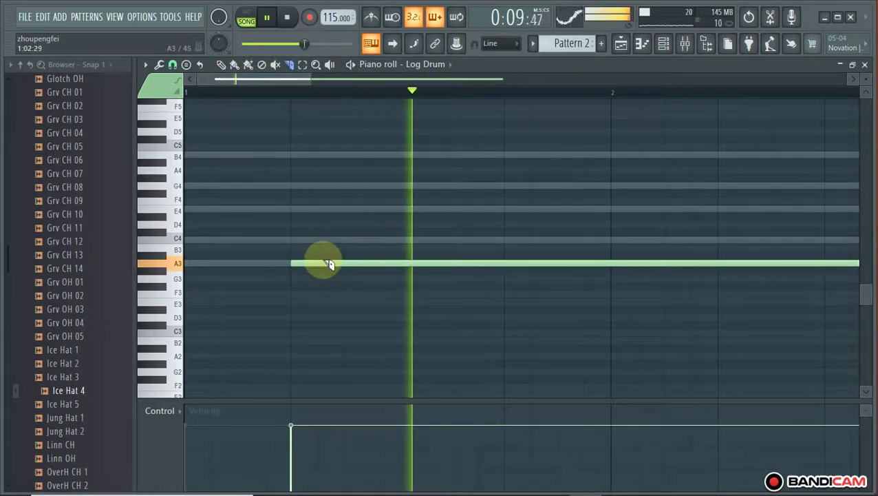
{"action": "left_click_drag", "start_coordinate": [318, 262], "coordinate": [318, 274]}
{"action": "left_click", "coordinate": [233, 64]}
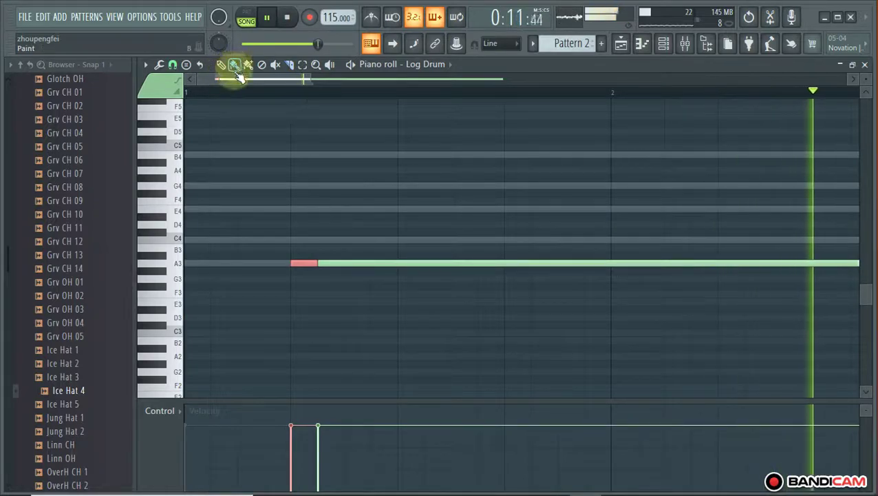
{"action": "right_click", "coordinate": [369, 261]}
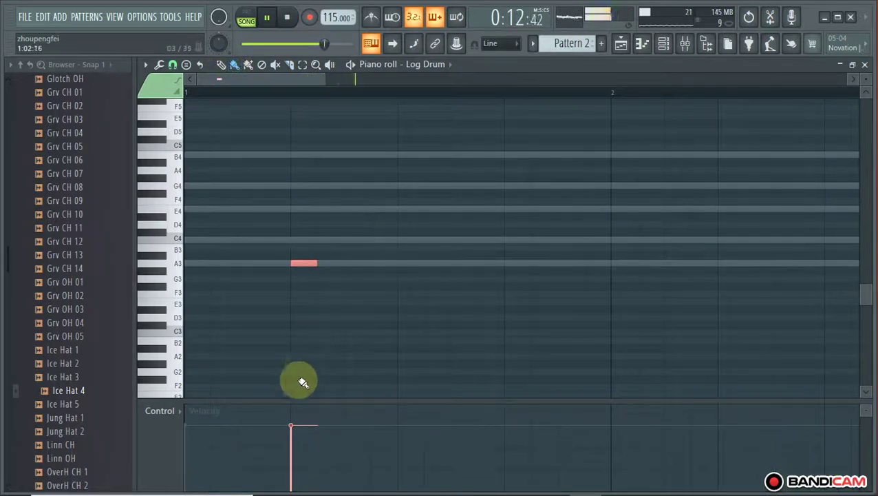
{"action": "key", "text": "space"}
{"action": "key", "text": "space"}
{"action": "right_click", "coordinate": [313, 263]}
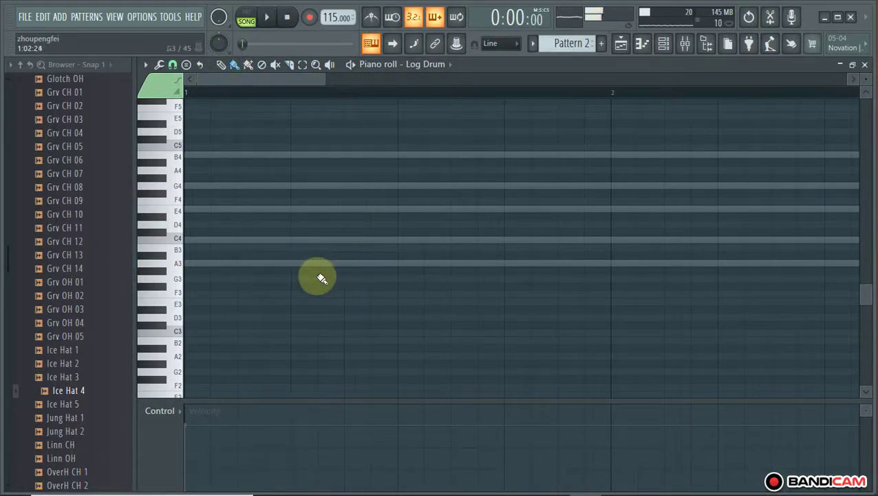
Place an A3 note halfway through beat 2 of bar 1, slice it to a sixteenth, delete the remainder, and audition it
{"action": "key", "text": "space"}
{"action": "key", "text": "space"}
{"action": "left_click", "coordinate": [367, 263]}
{"action": "right_click", "coordinate": [369, 263]}
{"action": "left_click", "coordinate": [362, 260]}
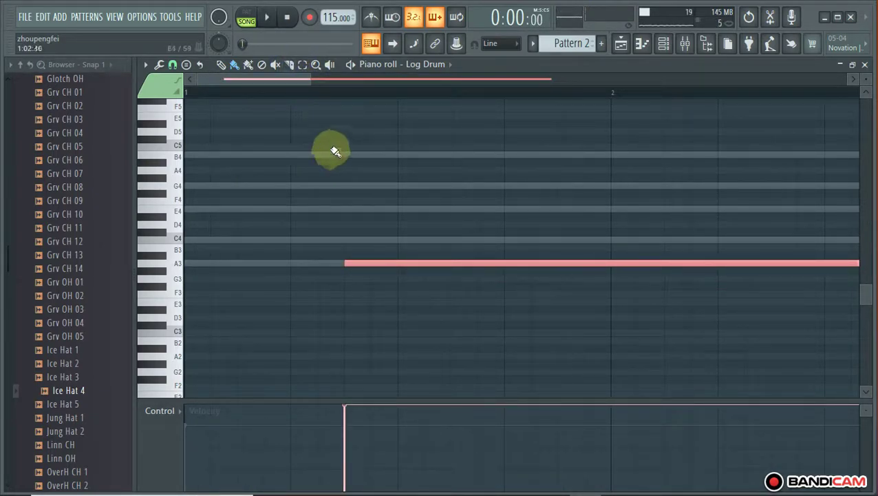
{"action": "left_click_drag", "start_coordinate": [384, 263], "coordinate": [387, 264]}
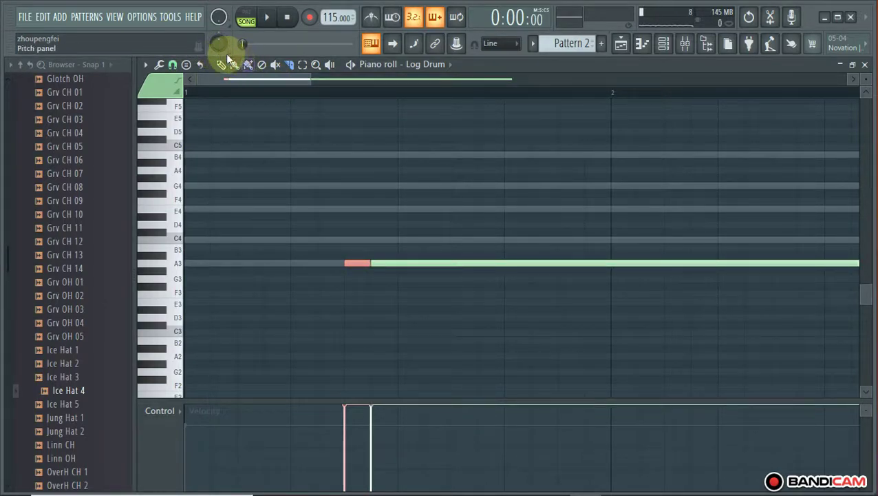
{"action": "right_click", "coordinate": [389, 263]}
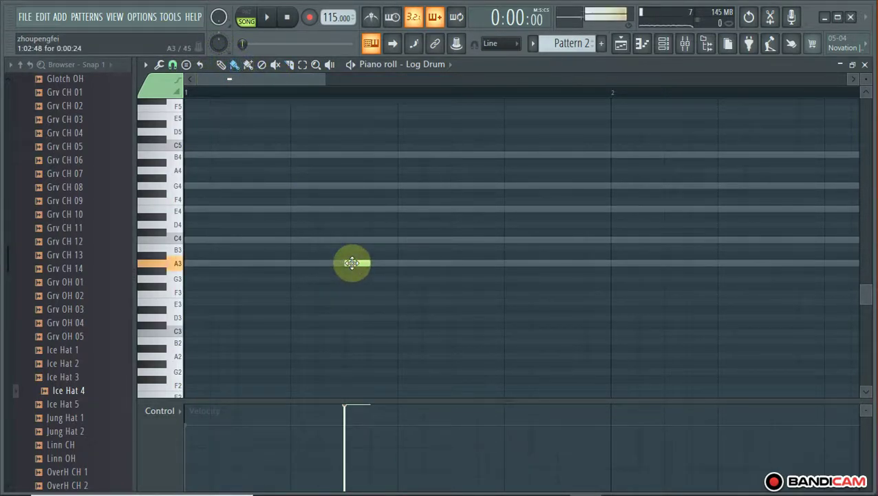
{"action": "key", "text": "space"}
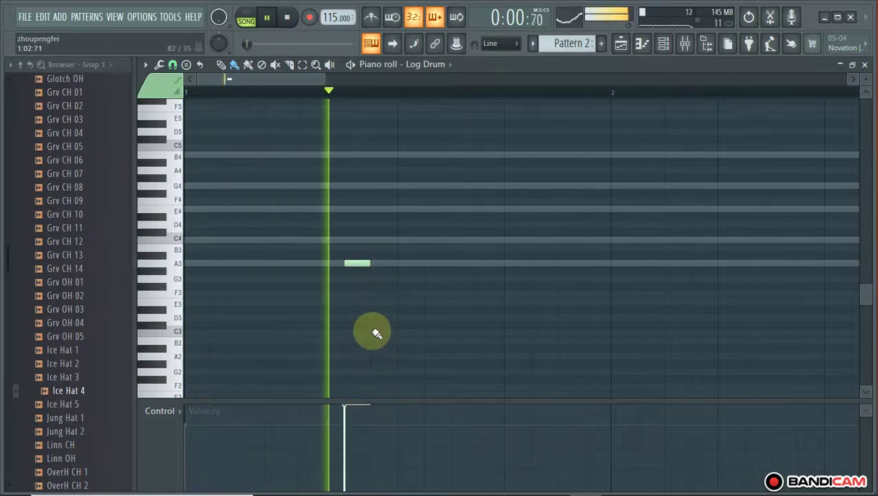
{"action": "key", "text": "space"}
{"action": "key", "text": "space"}
Add a sixteenth note halfway through beat 3 of bar 1, lower it to C3, and play the pattern back
{"action": "left_click", "coordinate": [458, 239]}
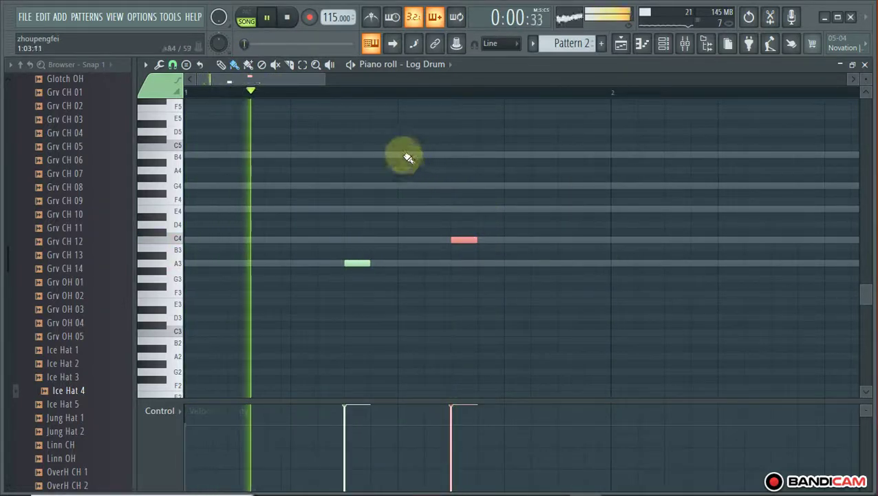
{"action": "key", "text": "space"}
{"action": "left_click_drag", "start_coordinate": [343, 78], "coordinate": [384, 78]}
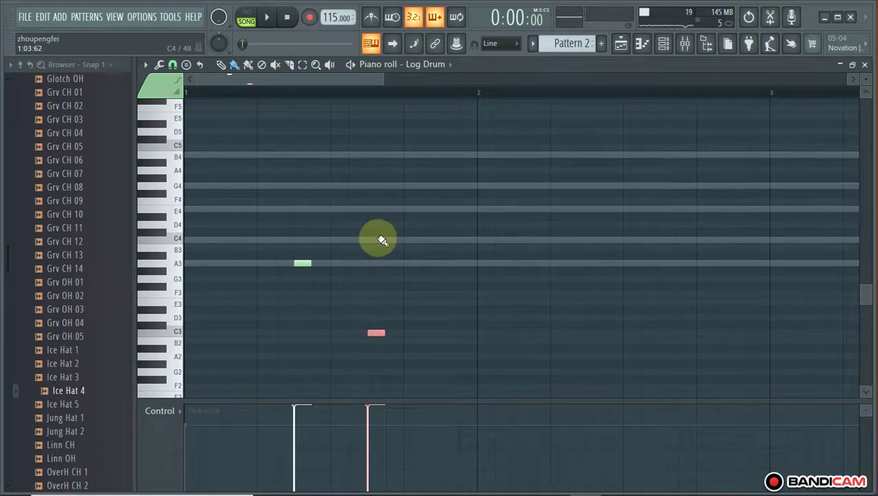
{"action": "key", "text": "space"}
{"action": "key", "text": "space"}
{"action": "key", "text": "space"}
Add a C3 note on the second sixteenth of beat 4 and an A3 note at the start of bar 1, auditioning each
{"action": "left_click", "coordinate": [432, 333]}
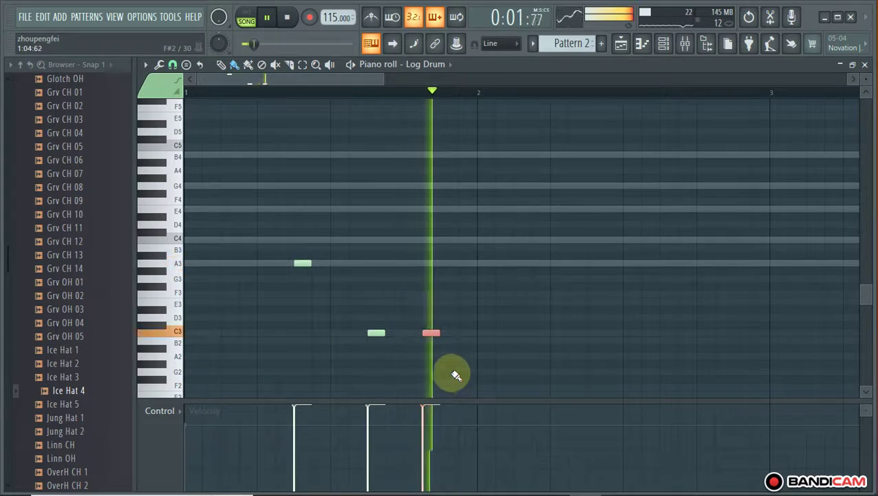
{"action": "key", "text": "space"}
{"action": "key", "text": "space"}
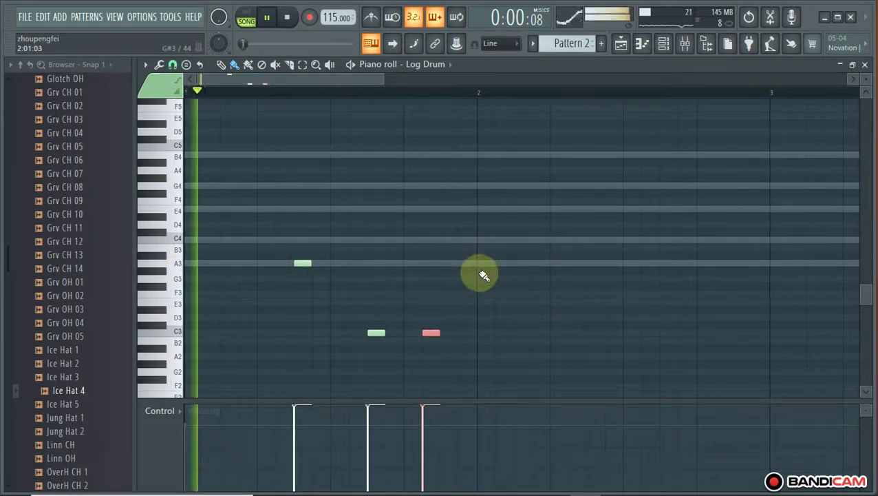
{"action": "key", "text": "space"}
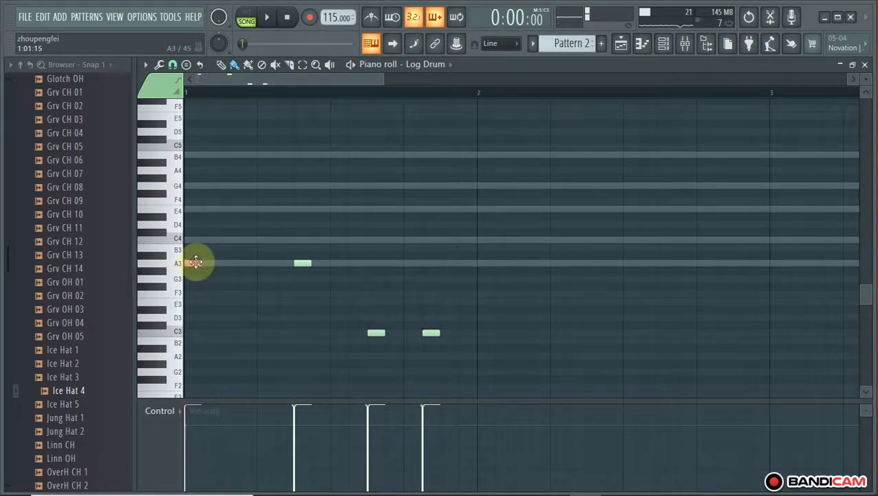
{"action": "left_click", "coordinate": [195, 262]}
{"action": "key", "text": "space"}
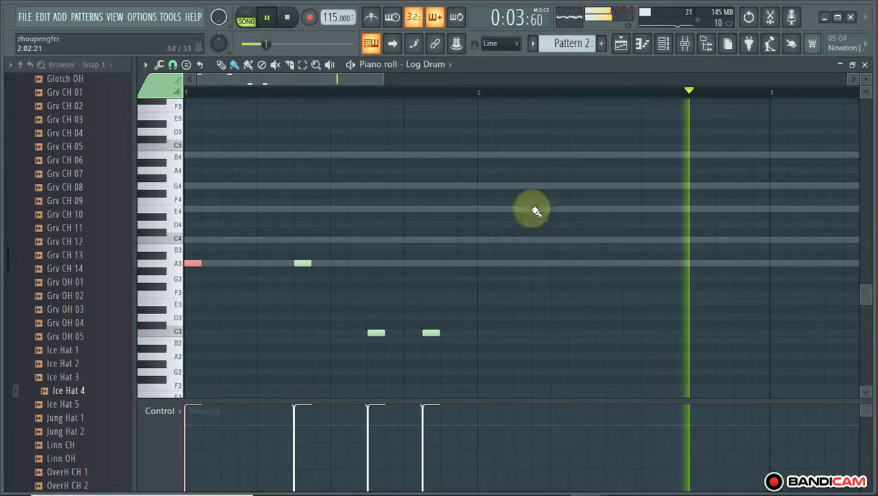
Duplicate the four-note phrase so that its copy starts at bar 3
{"action": "left_click_drag", "start_coordinate": [386, 78], "coordinate": [464, 77]}
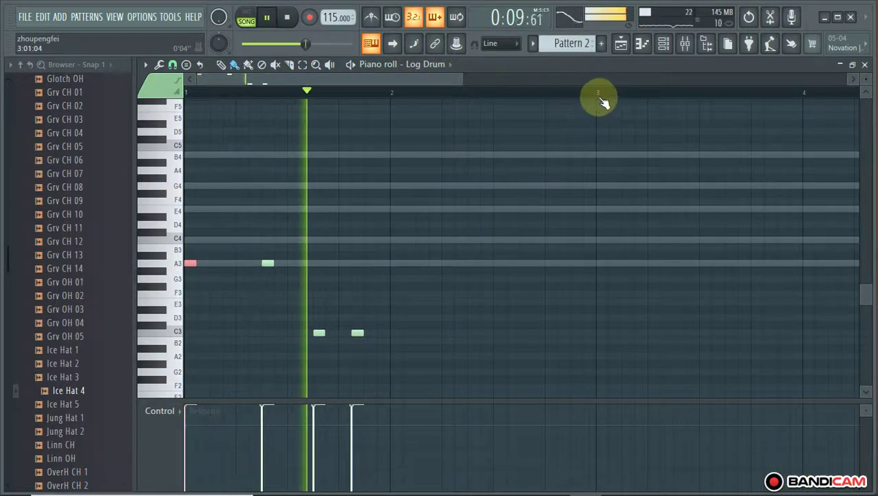
{"action": "left_click_drag", "start_coordinate": [597, 93], "coordinate": [351, 92]}
{"action": "key", "text": "ctrl+a"}
{"action": "key", "text": "ctrl+b"}
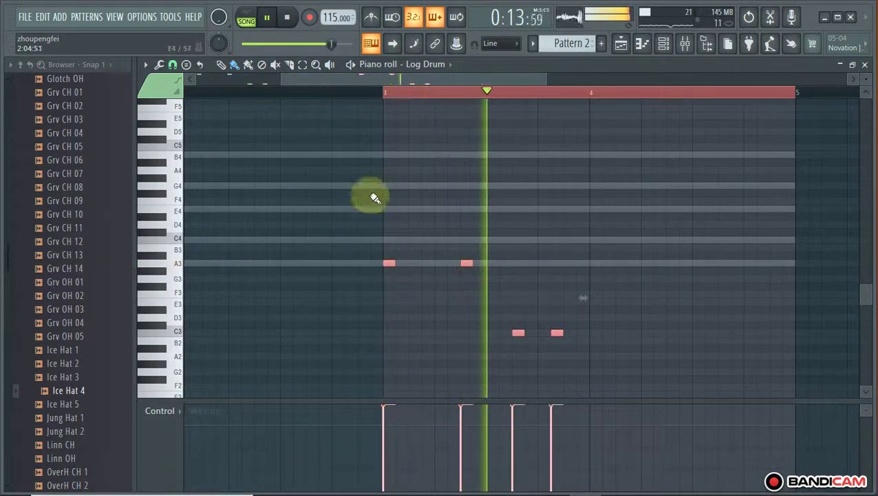
{"action": "left_click_drag", "start_coordinate": [392, 78], "coordinate": [298, 84]}
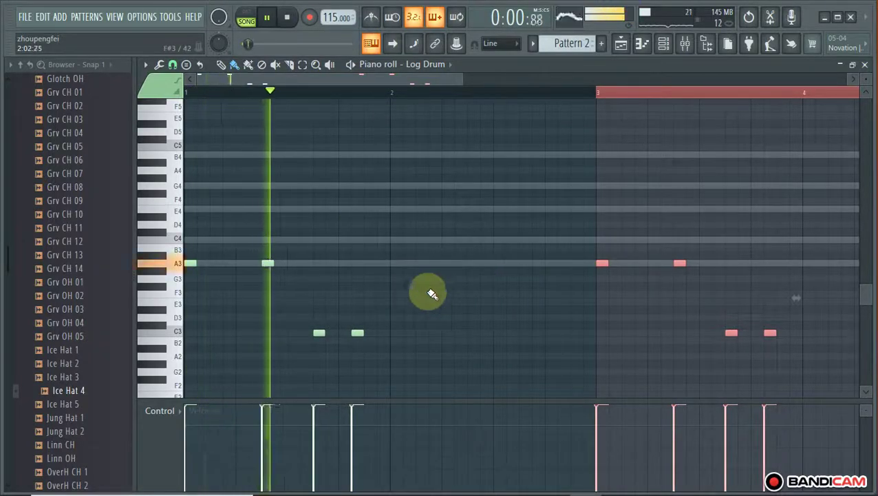
Fill bar 2 during playback with four rising sixteenth notes, A3, C4, E4 and E4, deleting the surplus E4 notes
{"action": "left_click", "coordinate": [444, 262]}
{"action": "left_click", "coordinate": [475, 240]}
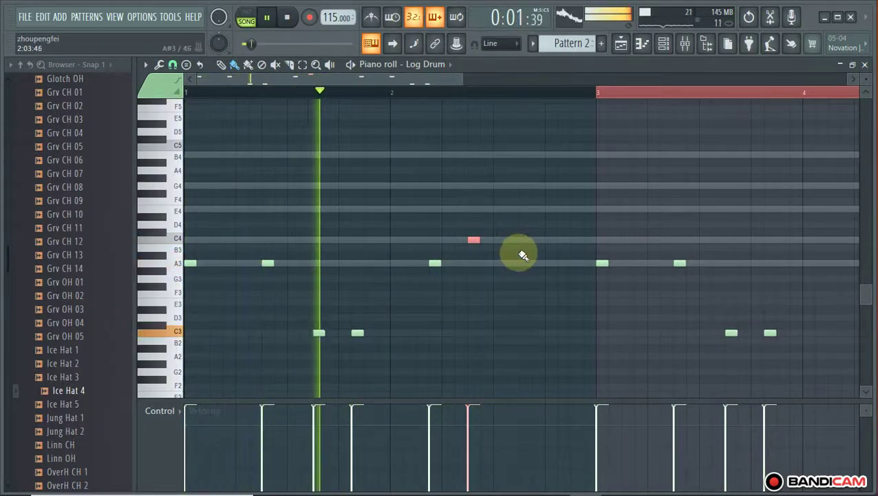
{"action": "left_click", "coordinate": [525, 209]}
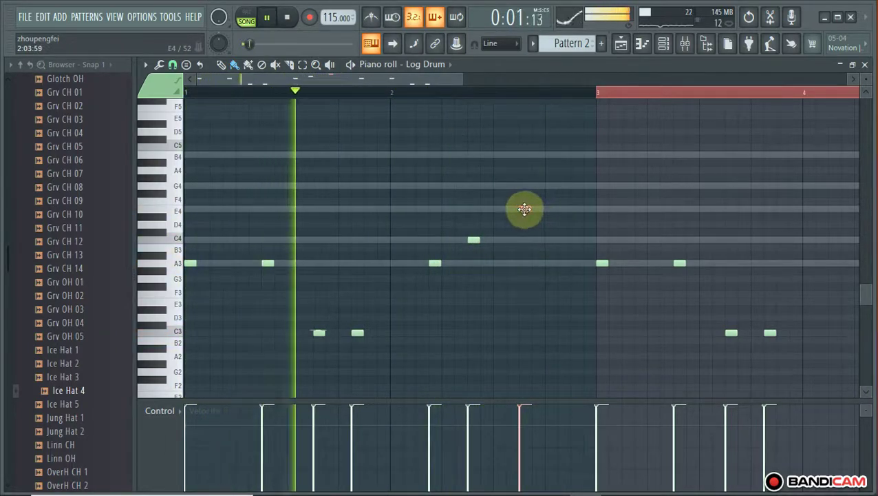
{"action": "key", "text": "space"}
{"action": "key", "text": "space"}
{"action": "left_click", "coordinate": [564, 209]}
{"action": "left_click", "coordinate": [576, 209]}
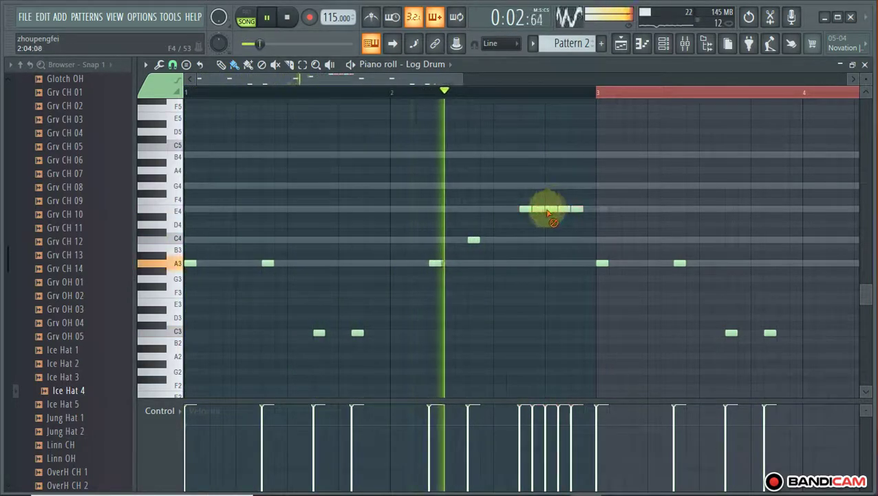
{"action": "right_click", "coordinate": [576, 211]}
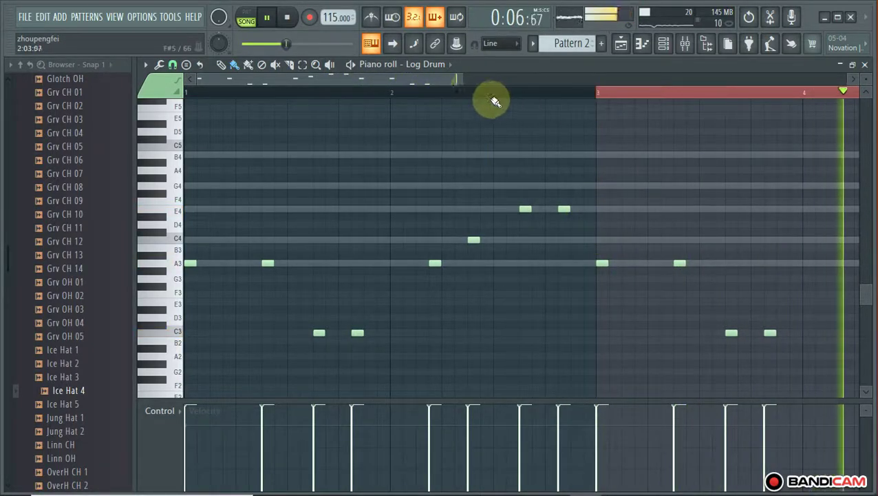
Add sixteenth notes C4, E4 and E4 in beats 2 to 4 of bar 4, following the rhythm of bar 2
{"action": "left_click_drag", "start_coordinate": [459, 75], "coordinate": [647, 118]}
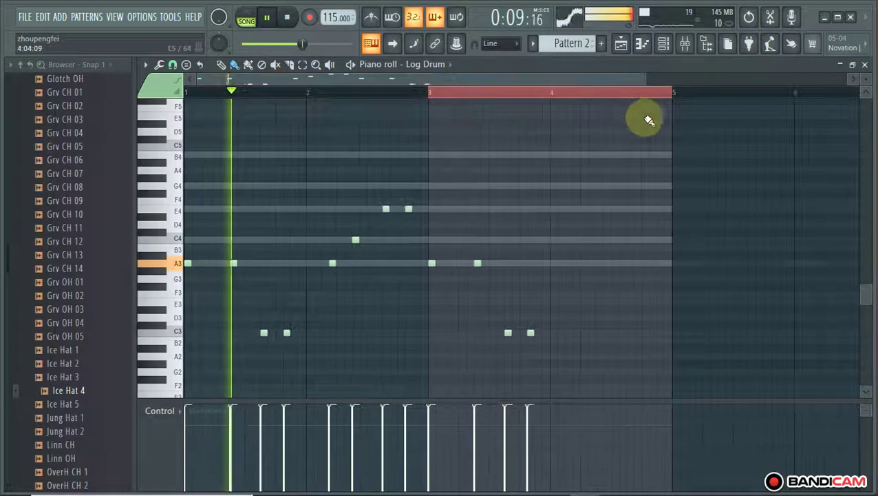
{"action": "left_click", "coordinate": [599, 240]}
{"action": "left_click", "coordinate": [630, 208]}
{"action": "left_click", "coordinate": [650, 208]}
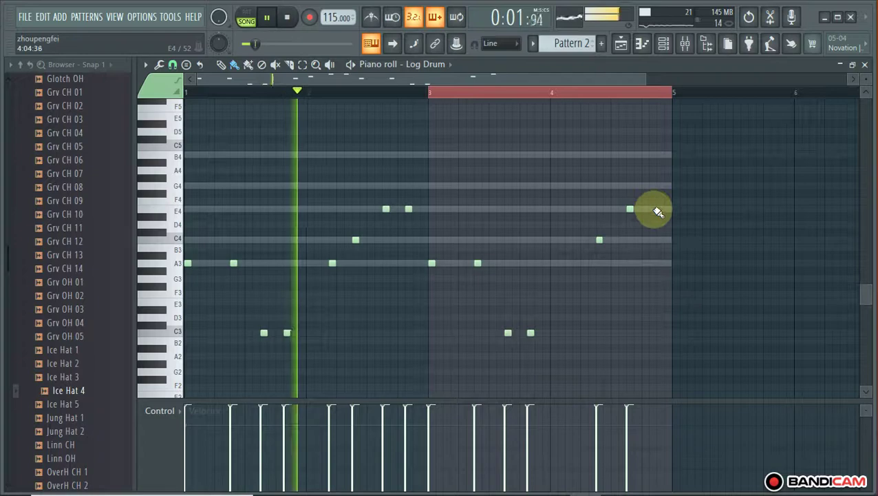
{"action": "left_click", "coordinate": [660, 186]}
{"action": "left_click", "coordinate": [668, 155]}
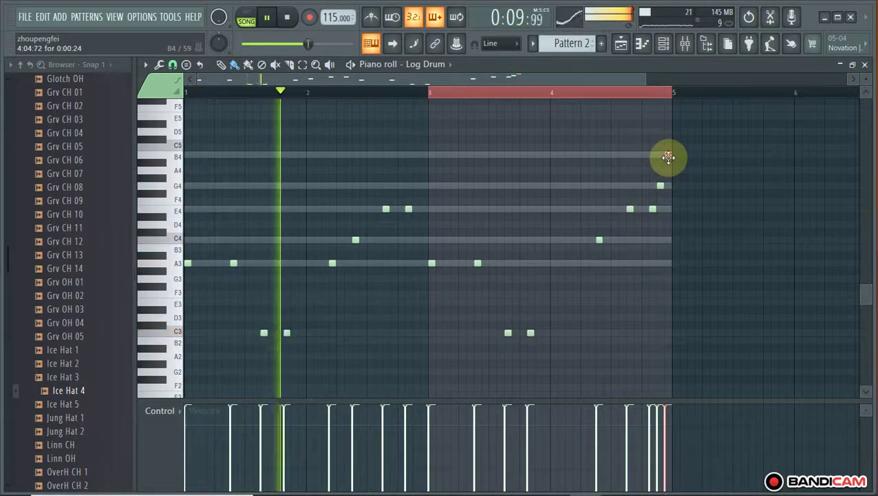
{"action": "right_click", "coordinate": [669, 158]}
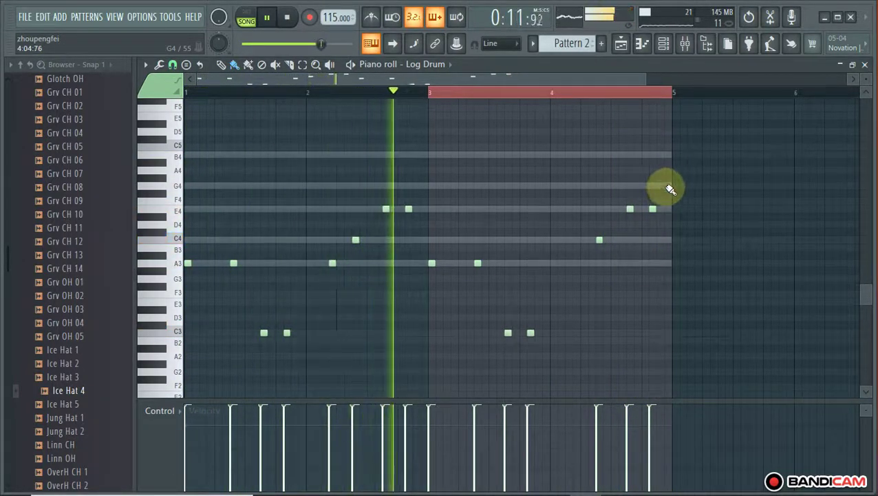
{"action": "left_click", "coordinate": [668, 185]}
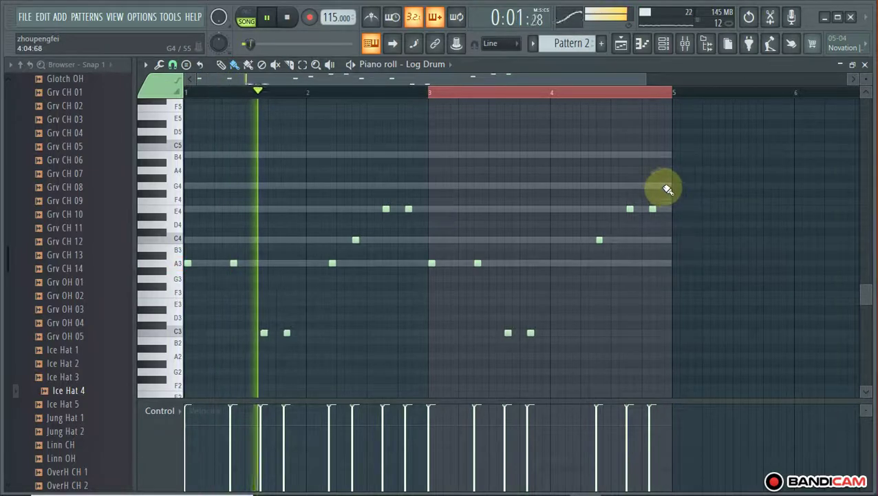
Add an eighth note on the last half beat of bar 4 and bring its pitch down to C3
{"action": "left_click_drag", "start_coordinate": [667, 187], "coordinate": [662, 155]}
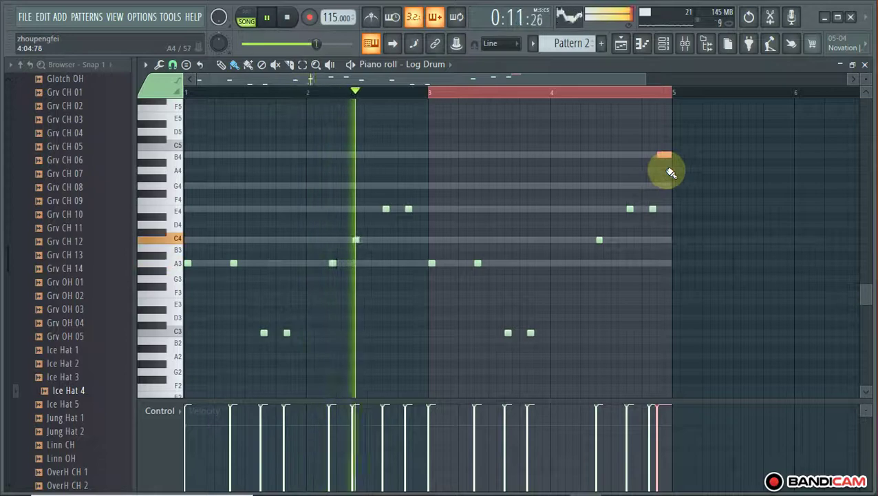
{"action": "key", "text": "ctrl+Down"}
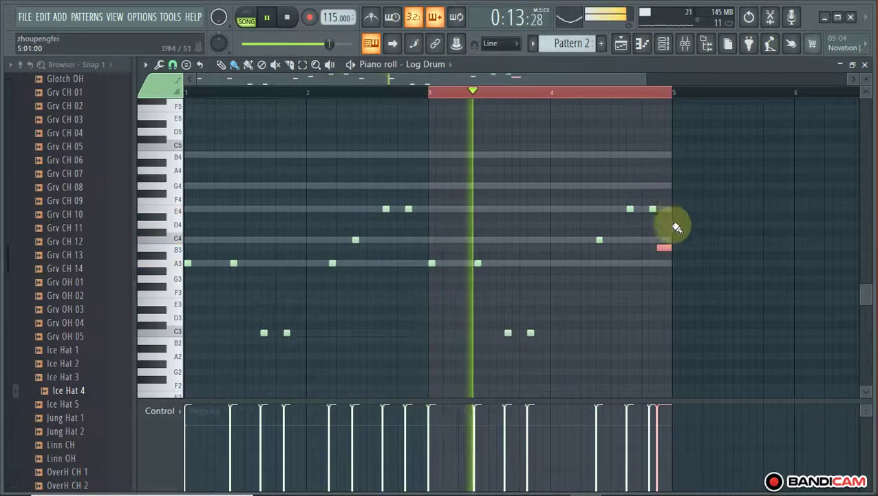
{"action": "left_click_drag", "start_coordinate": [665, 248], "coordinate": [667, 266]}
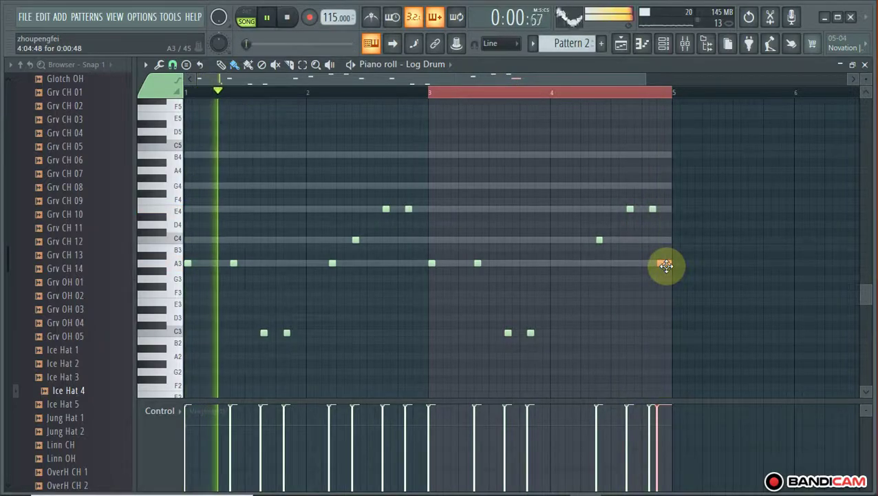
{"action": "key", "text": "ctrl+Down"}
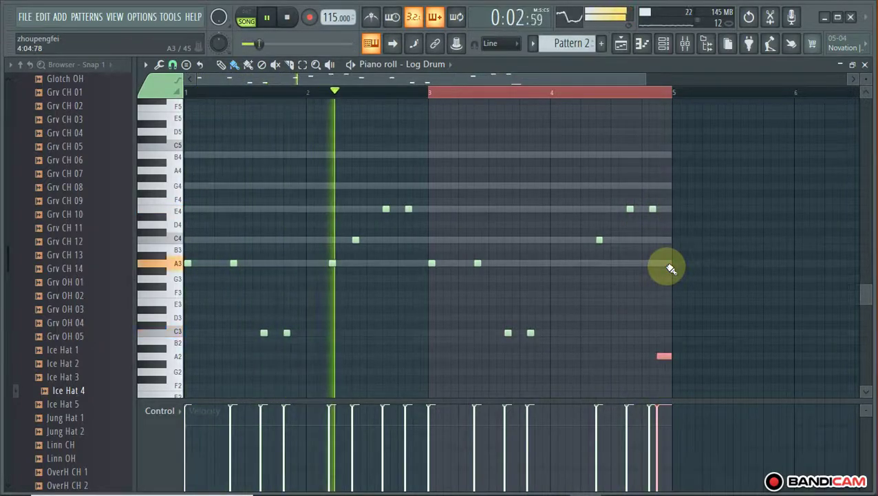
{"action": "left_click_drag", "start_coordinate": [665, 357], "coordinate": [664, 333]}
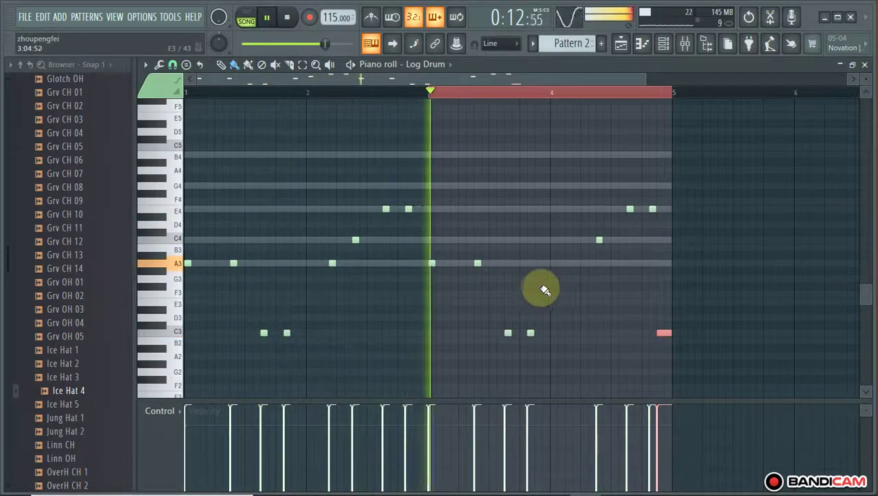
Add an A3 eighth note at the start of bar 4 in the Log Drum line
{"action": "left_click", "coordinate": [559, 265]}
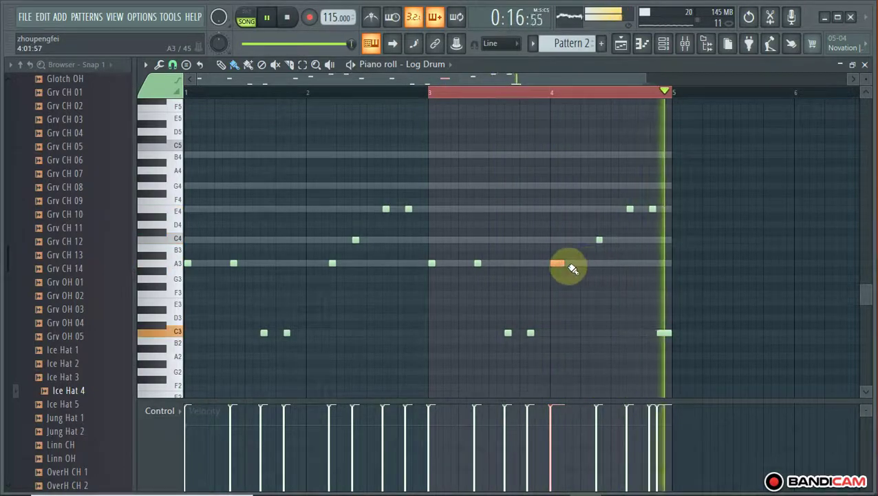
Clone the Log Drum channel and load the eFlute preset in the cloned Fruity DX10
{"action": "left_click", "coordinate": [664, 43]}
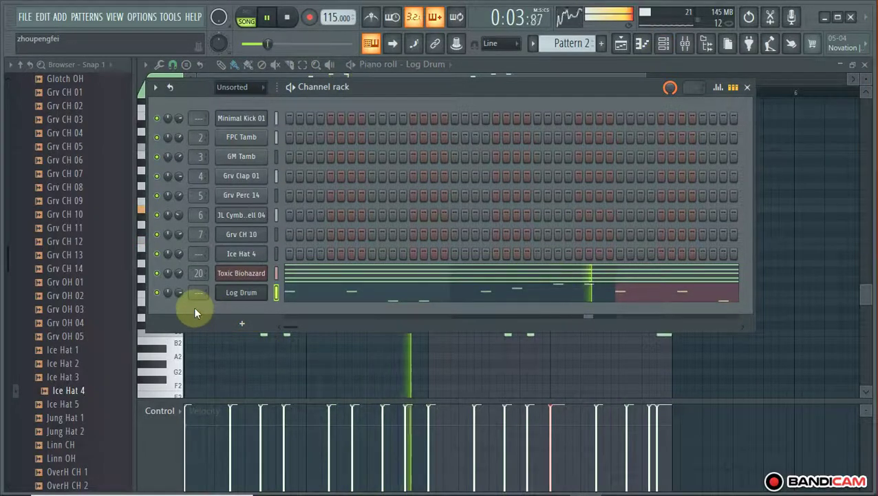
{"action": "right_click", "coordinate": [236, 296]}
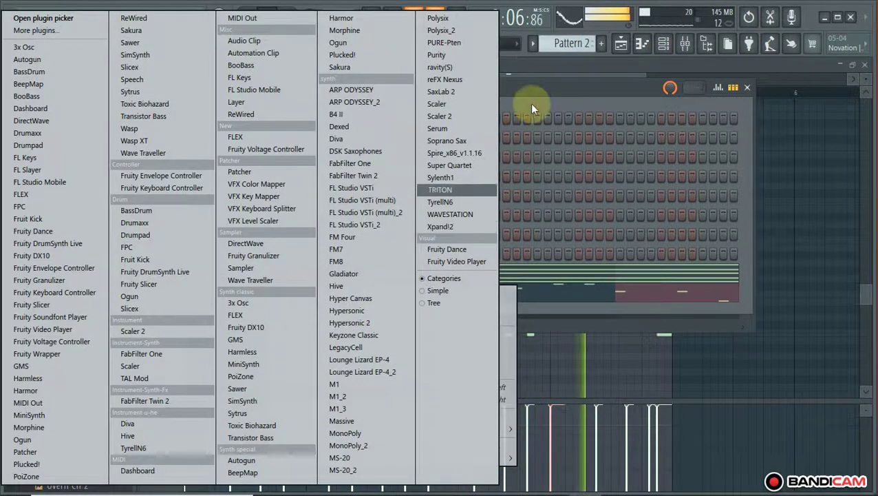
{"action": "left_click", "coordinate": [515, 109]}
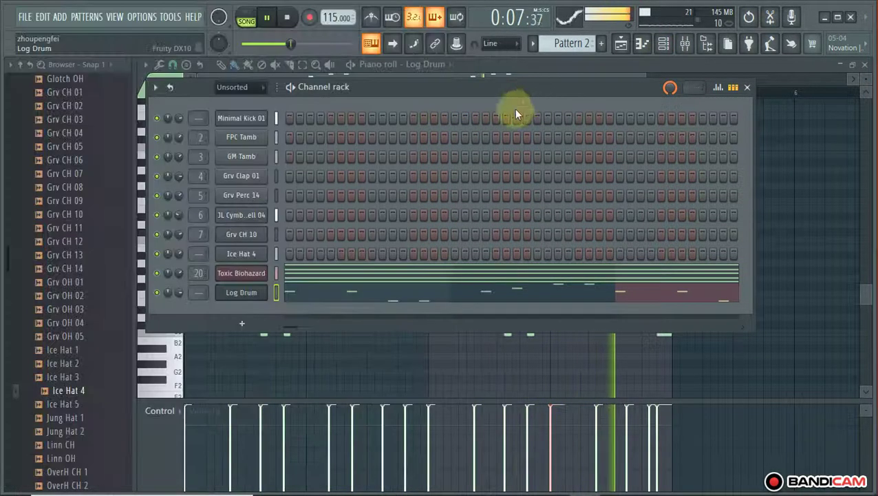
{"action": "right_click", "coordinate": [236, 295]}
{"action": "left_click", "coordinate": [292, 405]}
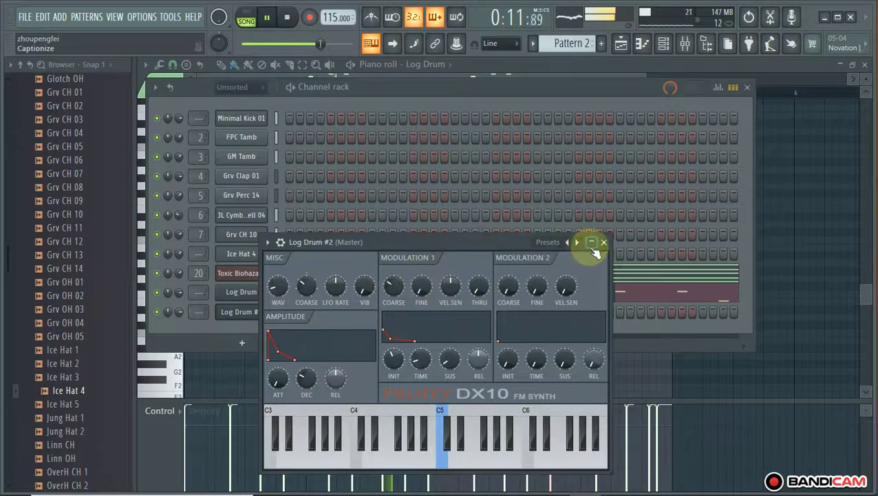
{"action": "left_click", "coordinate": [577, 244]}
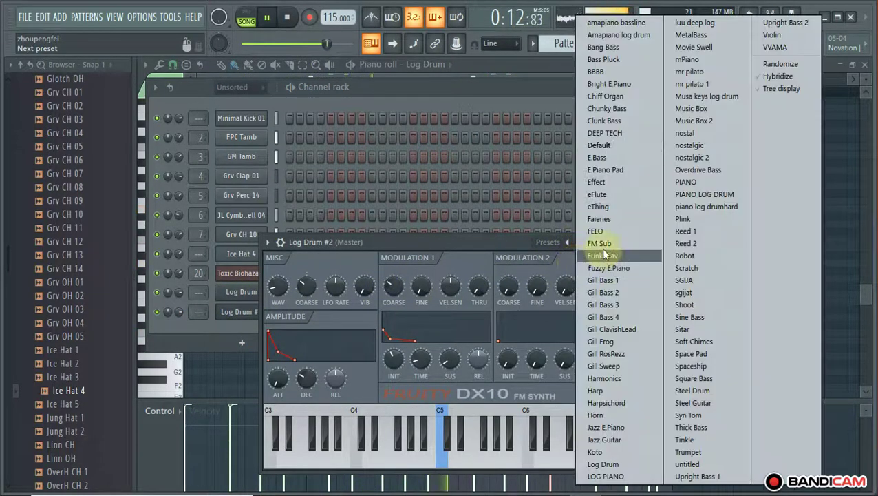
{"action": "left_click", "coordinate": [601, 196]}
Copy the Log Drum channel's notes and paste them into the eFlute channel
{"action": "left_click", "coordinate": [200, 336]}
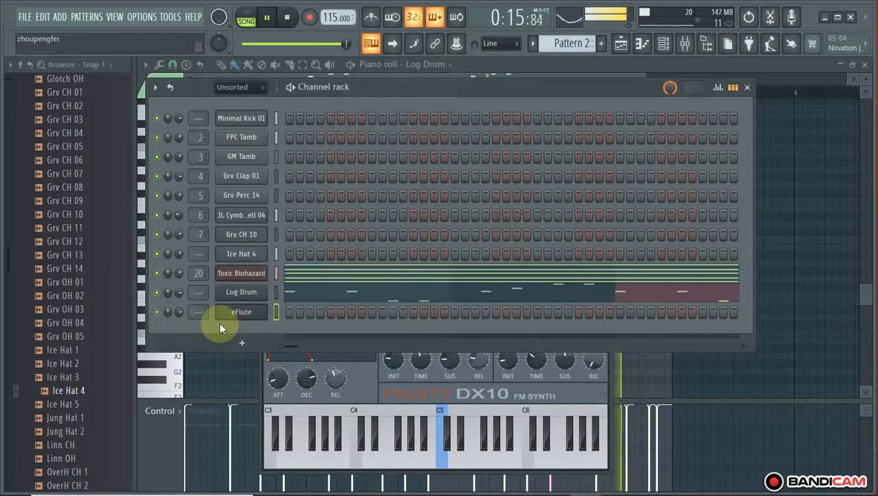
{"action": "right_click", "coordinate": [248, 300]}
{"action": "left_click", "coordinate": [406, 303]}
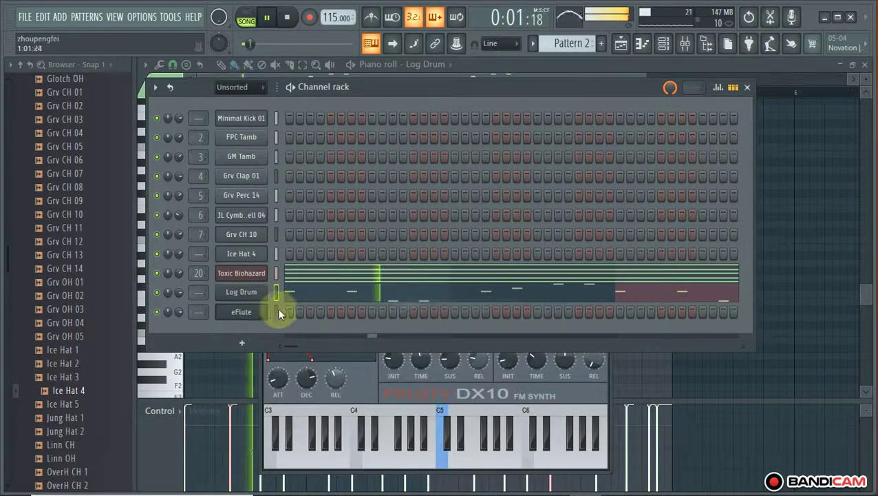
{"action": "right_click", "coordinate": [240, 314]}
{"action": "left_click", "coordinate": [412, 335]}
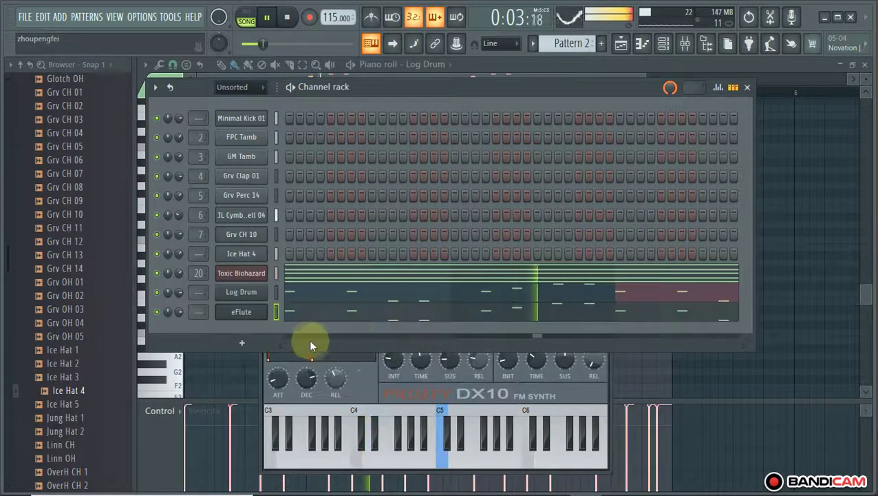
Lengthen all eFlute notes by an eighth note and lower their velocities evenly to about three quarters
{"action": "left_click", "coordinate": [333, 307]}
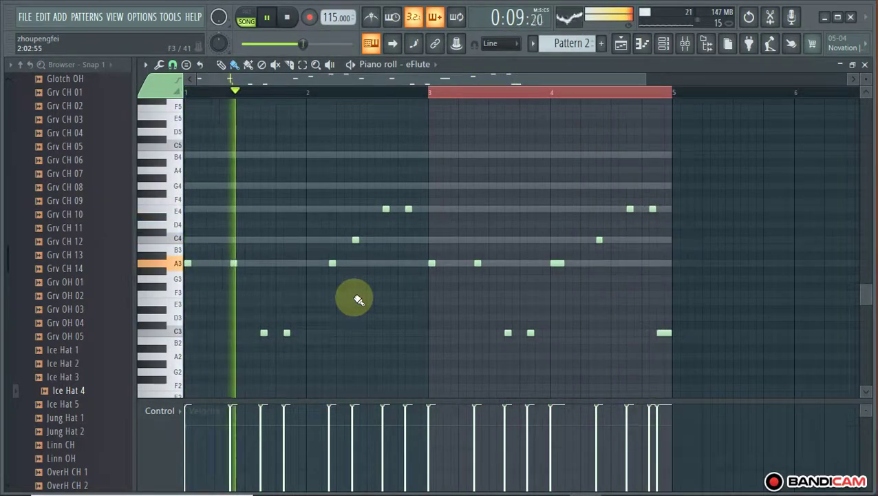
{"action": "key", "text": "ctrl+a"}
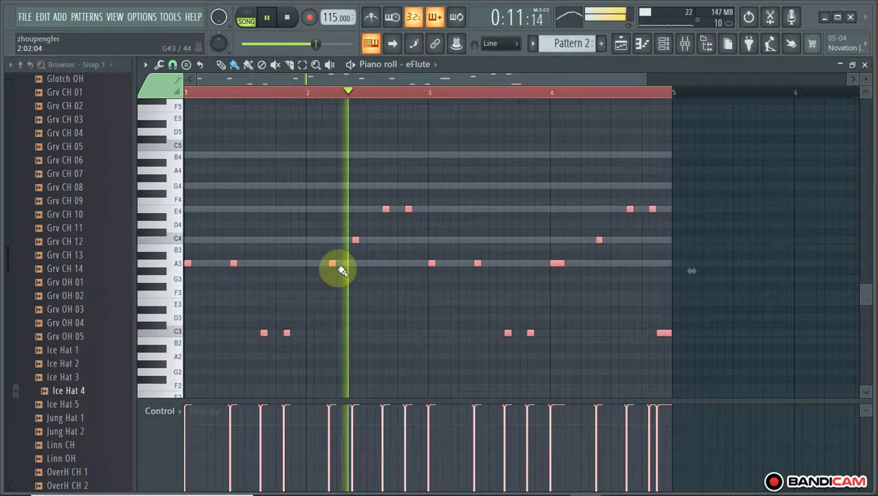
{"action": "left_click_drag", "start_coordinate": [338, 261], "coordinate": [352, 262]}
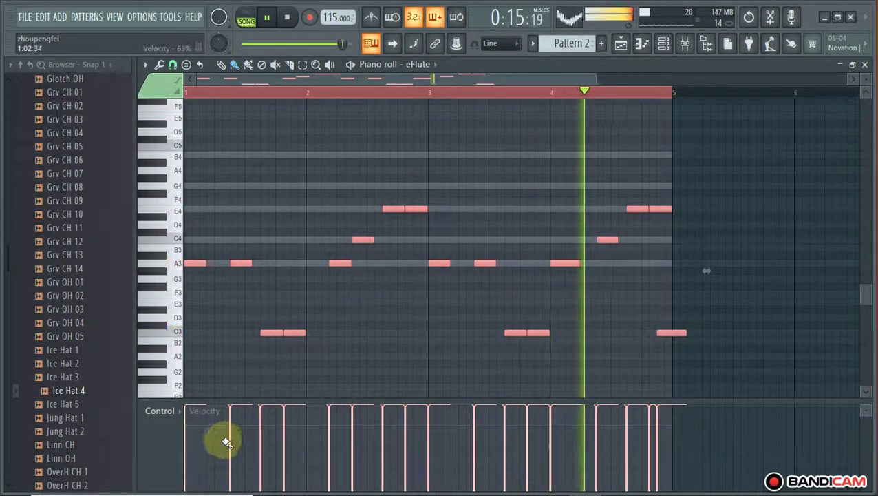
{"action": "left_click_drag", "start_coordinate": [187, 427], "coordinate": [651, 428]}
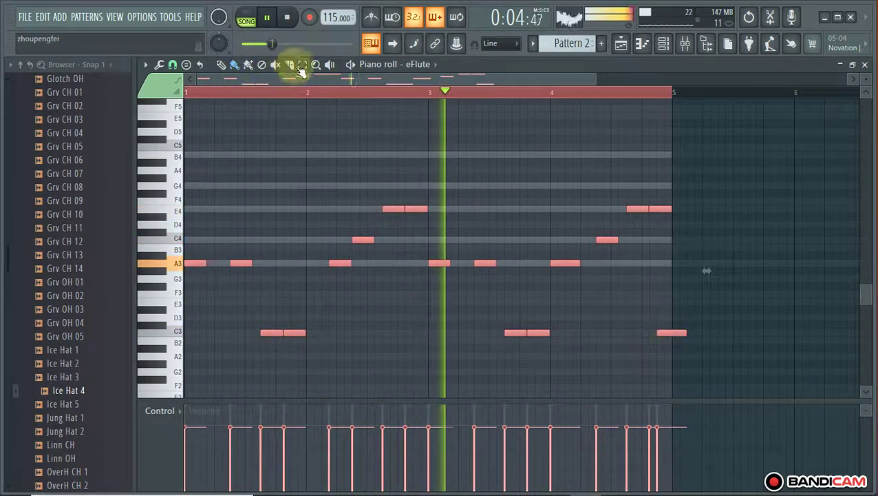
Slice the last C3 note of the eFlute line at bar 5 and delete the overhanging piece
{"action": "left_click", "coordinate": [675, 333]}
{"action": "left_click_drag", "start_coordinate": [678, 335], "coordinate": [676, 353]}
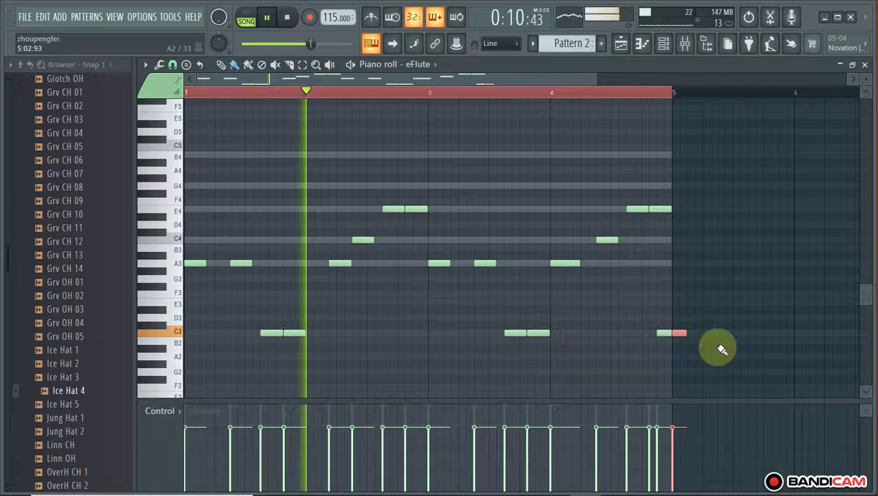
{"action": "right_click", "coordinate": [679, 334]}
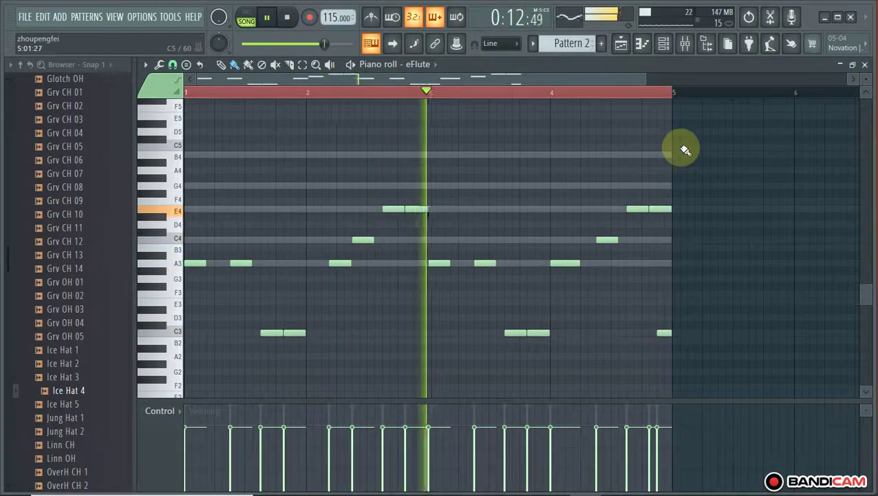
Audition the LostColony and Martian pads in Toxic Biohazard during playback and return to Myst ToTc
{"action": "left_click", "coordinate": [663, 50]}
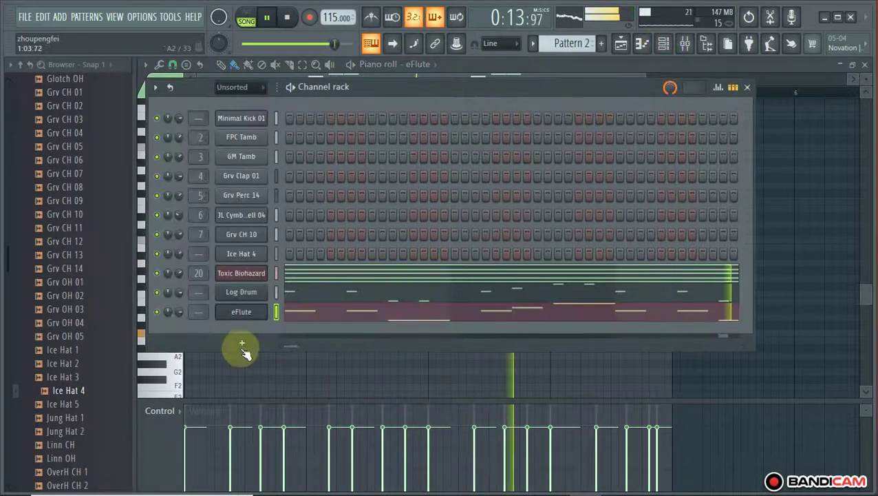
{"action": "left_click", "coordinate": [234, 274]}
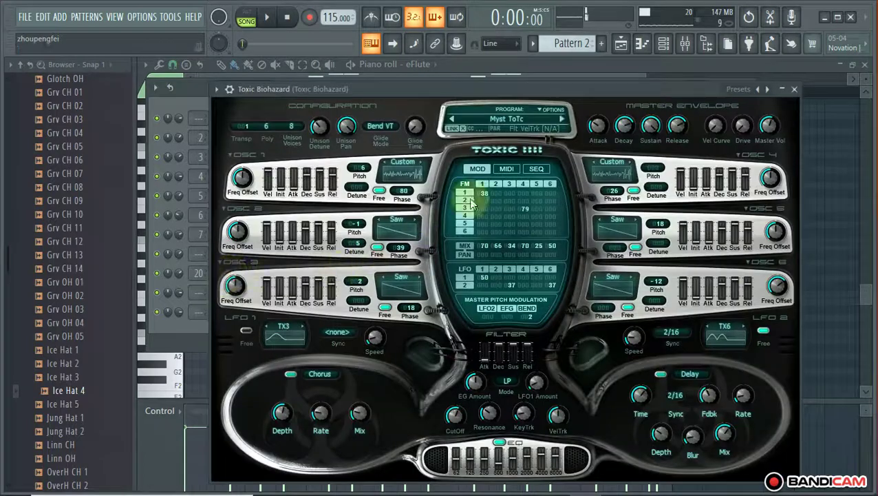
{"action": "left_click", "coordinate": [516, 127]}
{"action": "left_click", "coordinate": [561, 324]}
{"action": "key", "text": "space"}
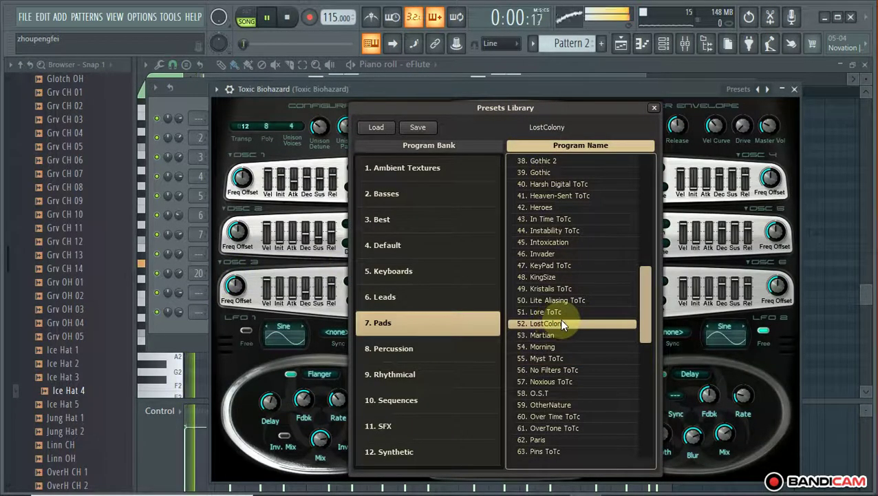
{"action": "left_click", "coordinate": [554, 334]}
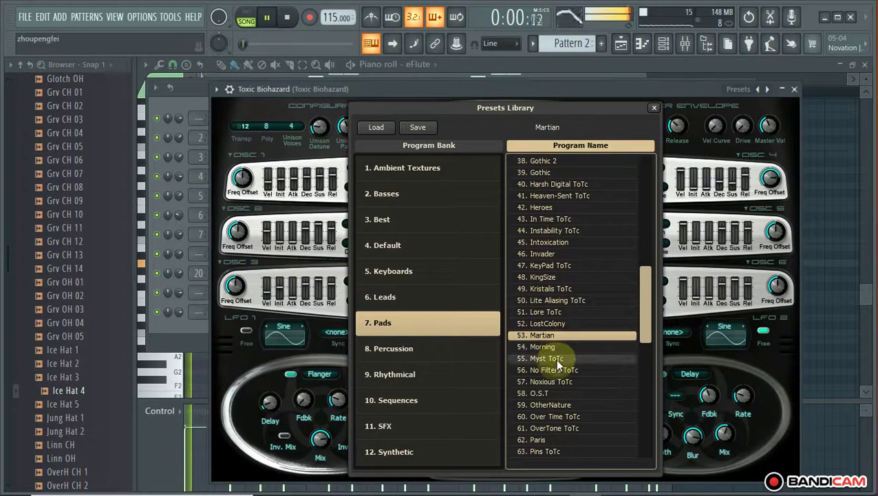
{"action": "left_click", "coordinate": [546, 358]}
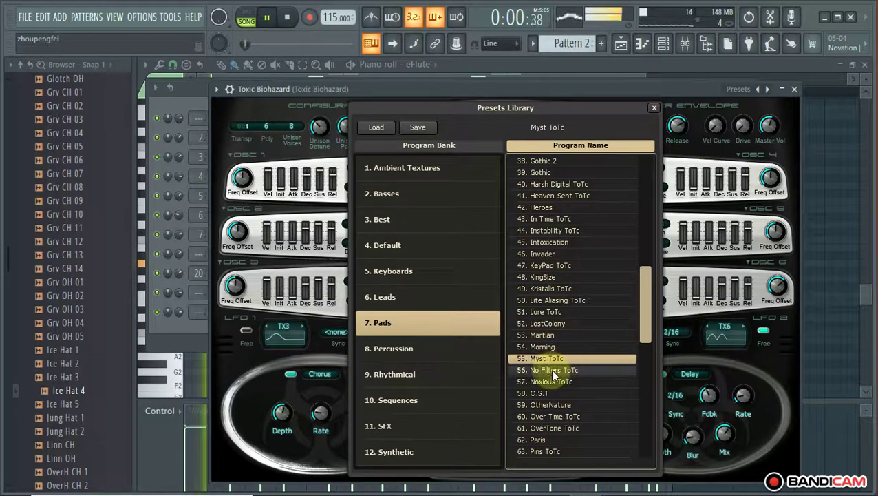
Add a Morphine channel and load the KBD Crystal MC preset from its Keyboards bank
{"action": "left_click", "coordinate": [177, 336]}
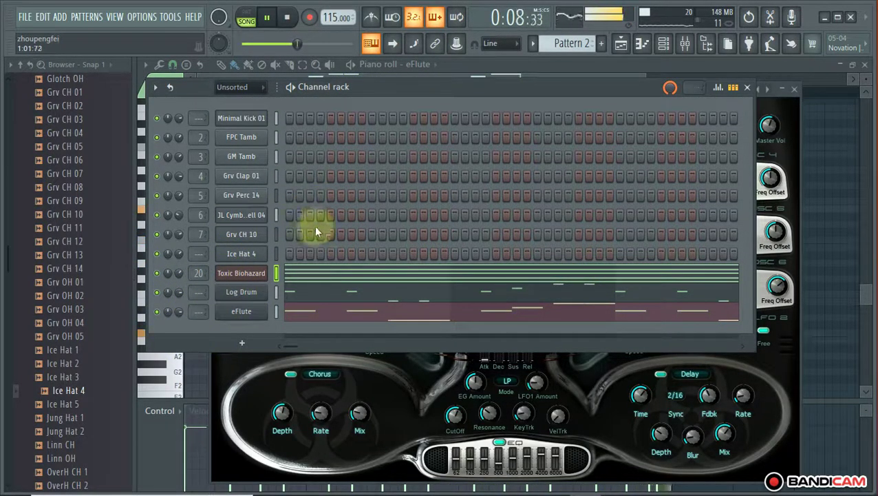
{"action": "left_click", "coordinate": [242, 343]}
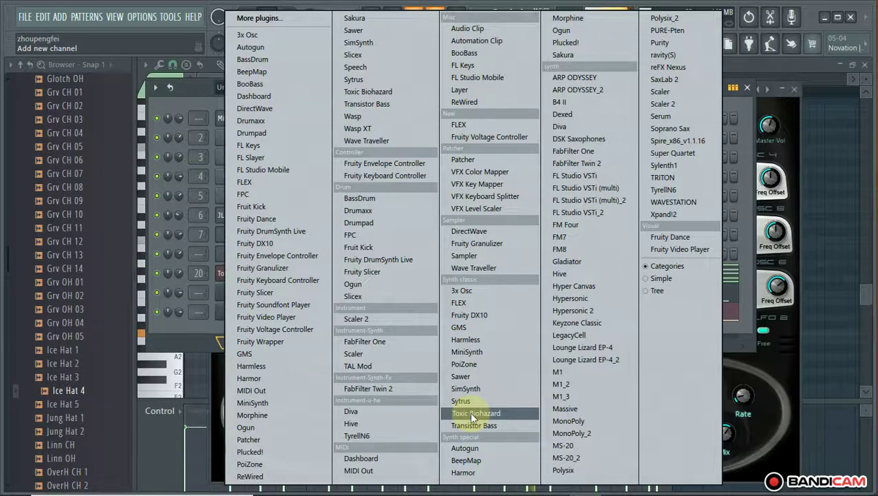
{"action": "left_click", "coordinate": [253, 415]}
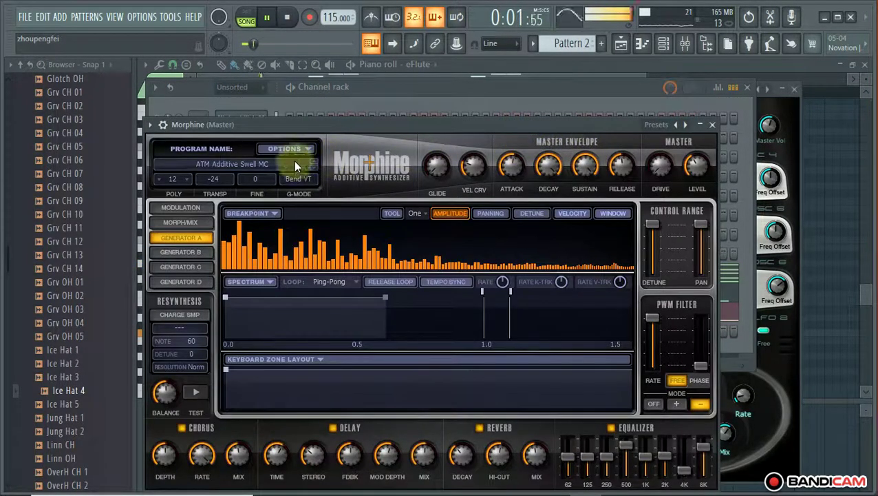
{"action": "left_click", "coordinate": [245, 162]}
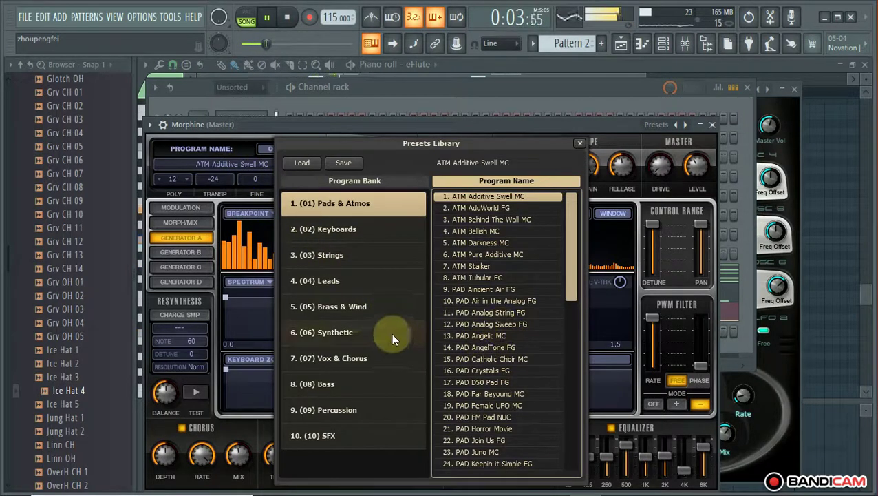
{"action": "left_click", "coordinate": [347, 280]}
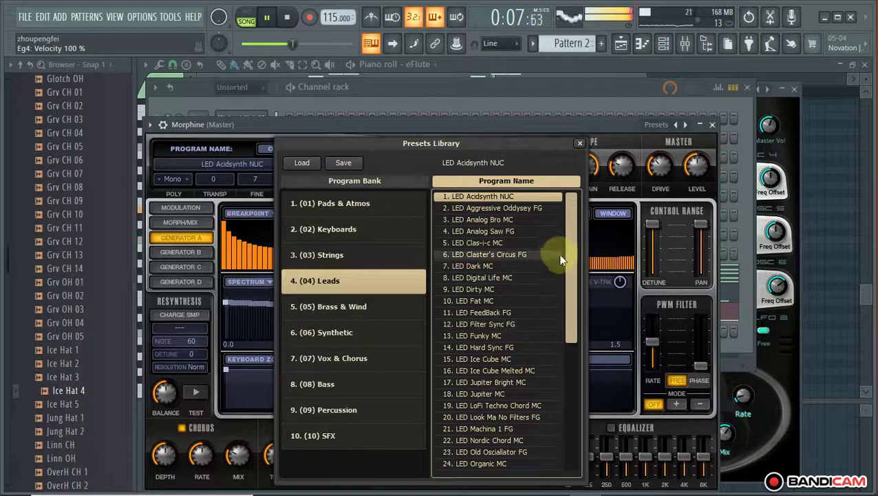
{"action": "left_click_drag", "start_coordinate": [571, 236], "coordinate": [573, 260]}
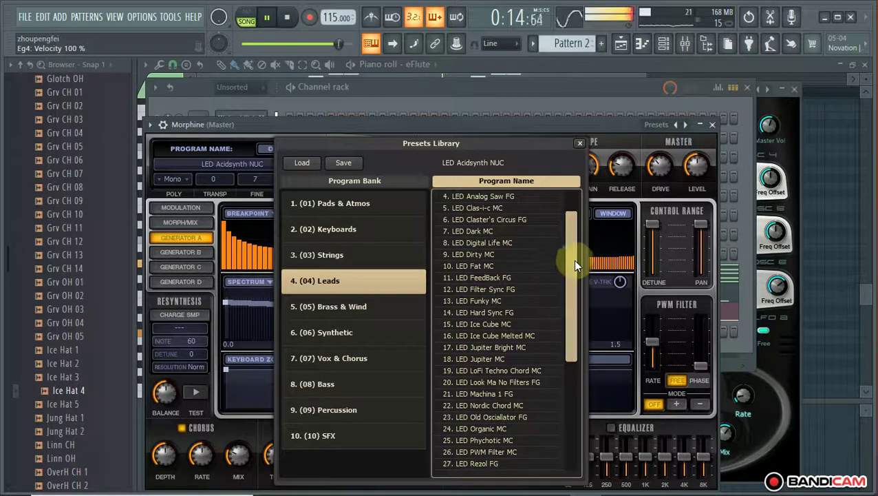
{"action": "left_click", "coordinate": [350, 230]}
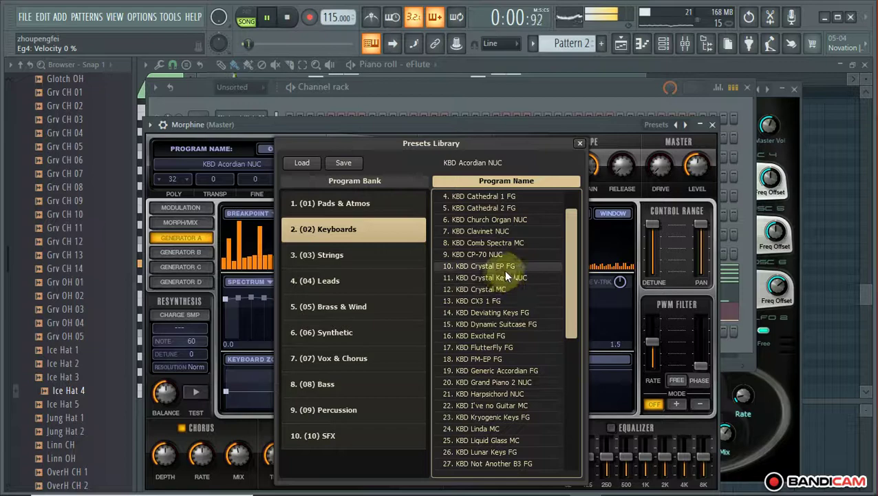
{"action": "left_click", "coordinate": [490, 290]}
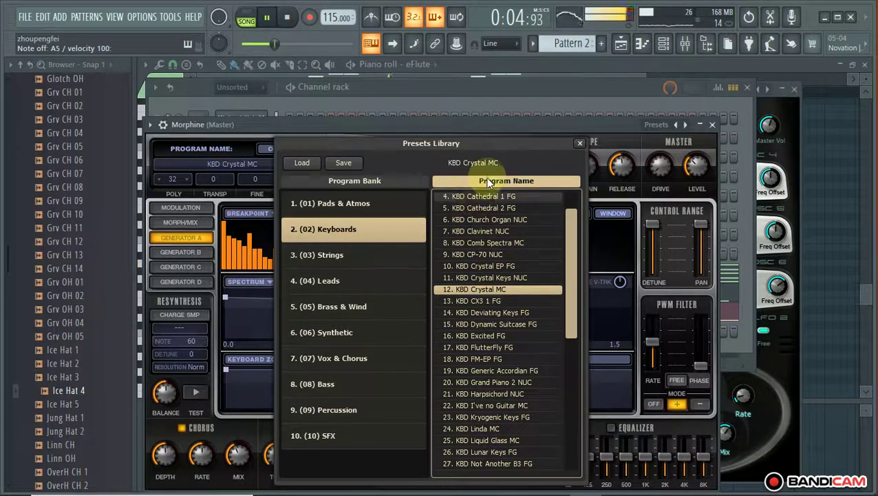
Stop playback and route the Morphine channel to mixer insert 21
{"action": "left_click", "coordinate": [462, 98]}
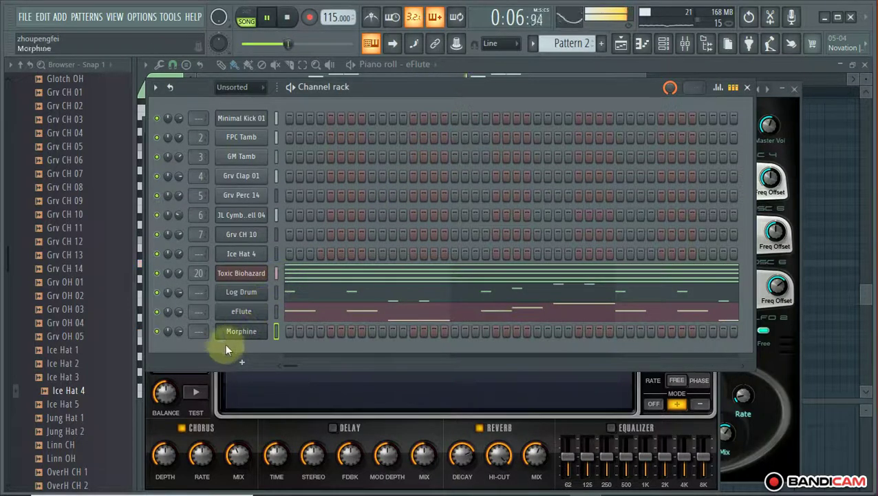
{"action": "key", "text": "space"}
{"action": "left_click", "coordinate": [243, 329]}
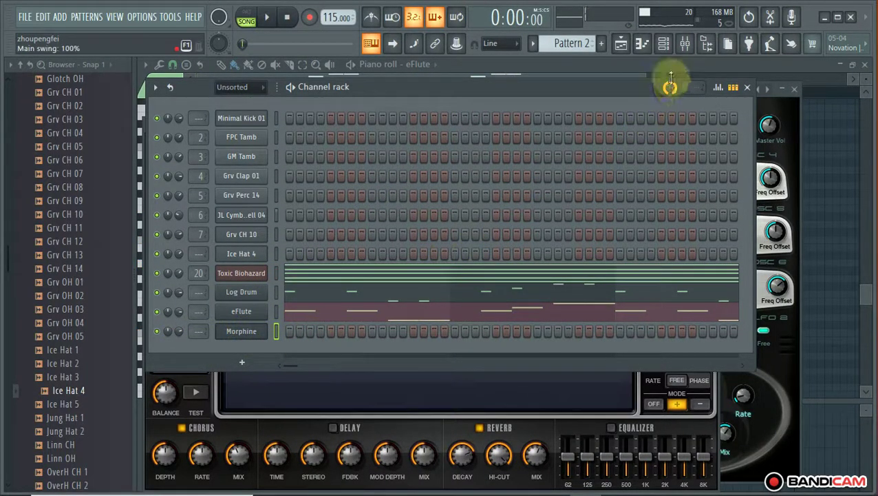
{"action": "left_click", "coordinate": [685, 45]}
{"action": "left_click", "coordinate": [434, 173]}
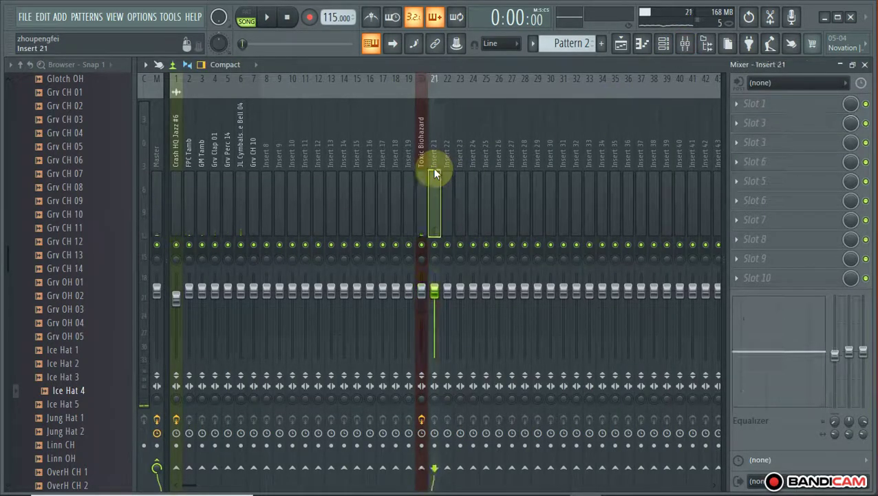
{"action": "right_click", "coordinate": [434, 175]}
{"action": "mouse_move", "coordinate": [561, 203]}
{"action": "left_click", "coordinate": [623, 208]}
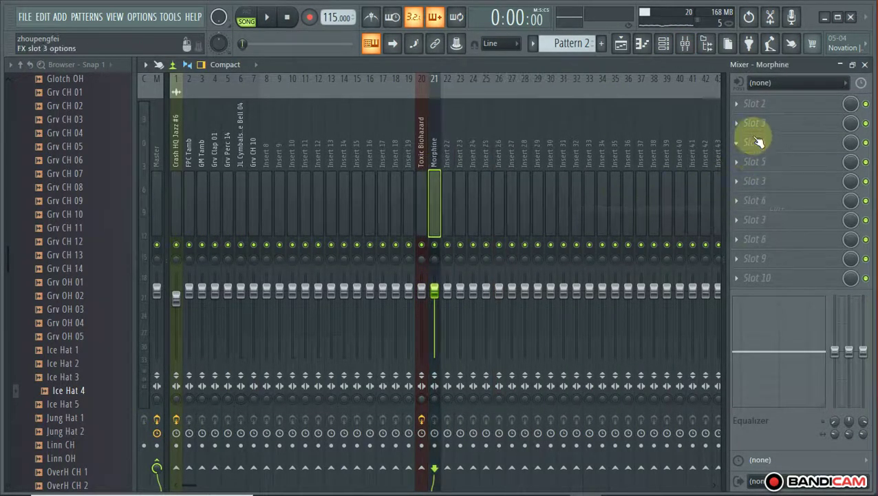
Load Fruity Reeverb 2 into slot 3 of the Morphine insert and set its decay time to 3.0 sec
{"action": "left_click", "coordinate": [754, 140]}
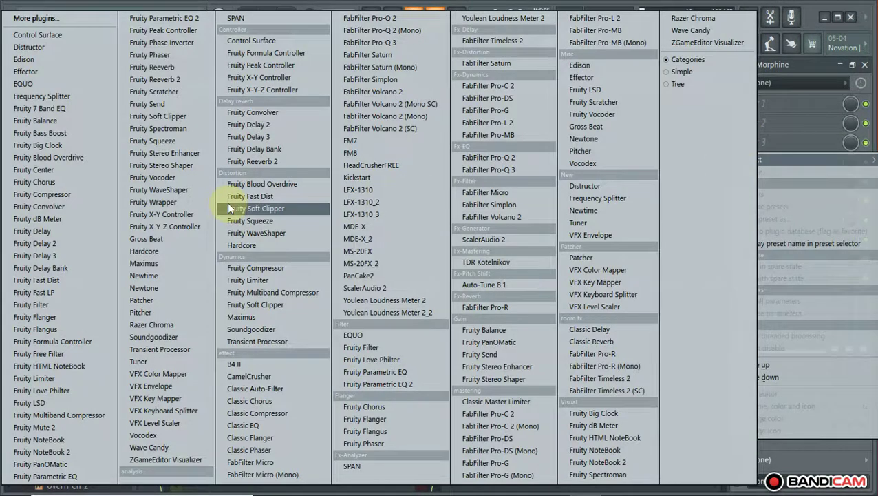
{"action": "left_click", "coordinate": [236, 163]}
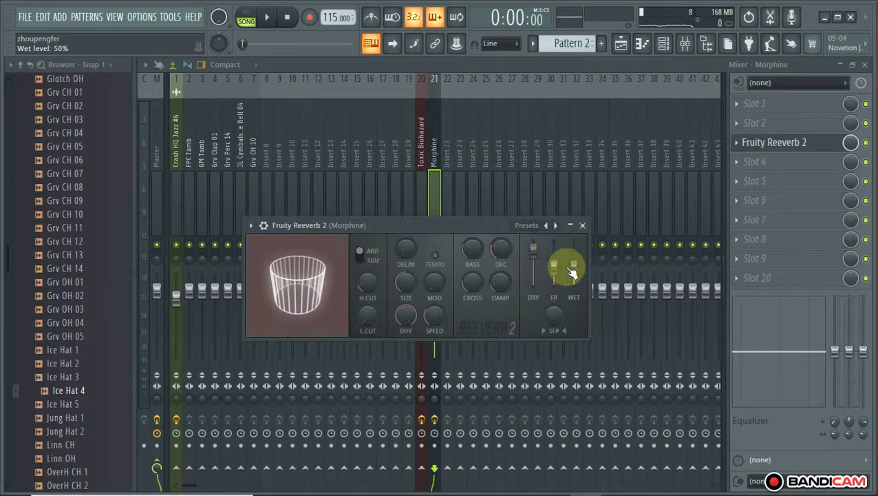
{"action": "left_click", "coordinate": [486, 244]}
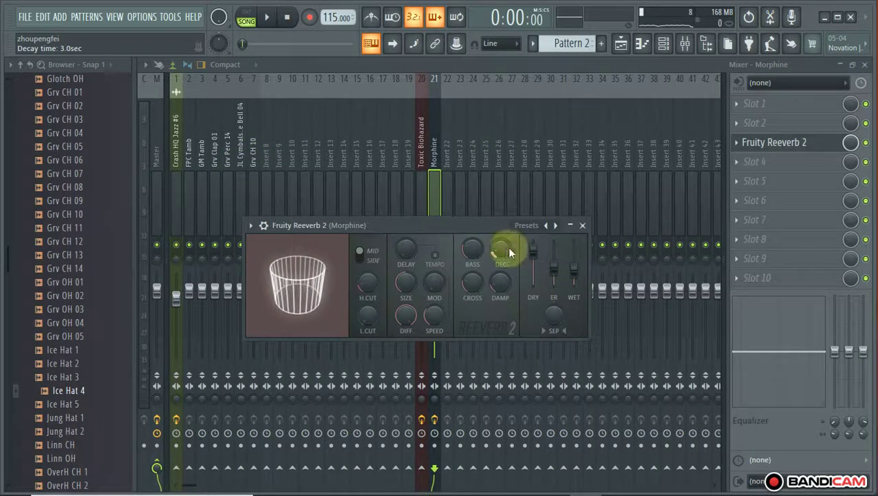
{"action": "left_click", "coordinate": [582, 225]}
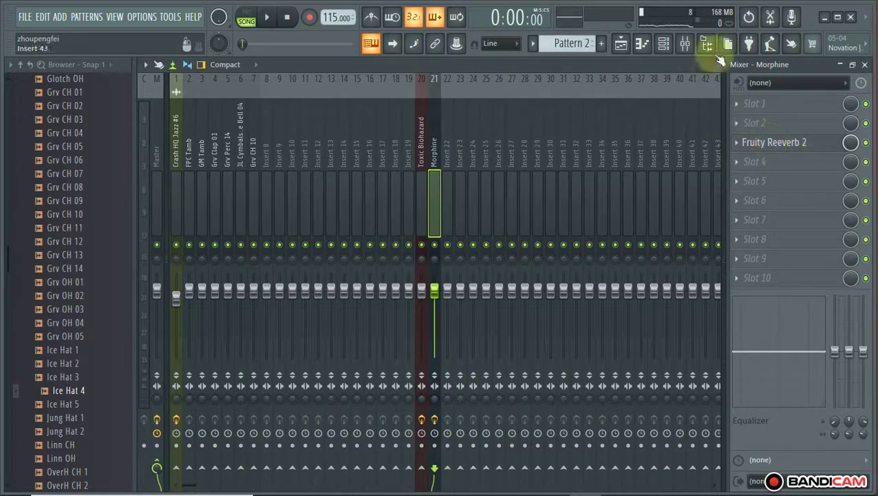
Copy the Toxic Biohazard chord notes into the Morphine channel and open them in the piano roll
{"action": "left_click", "coordinate": [664, 43]}
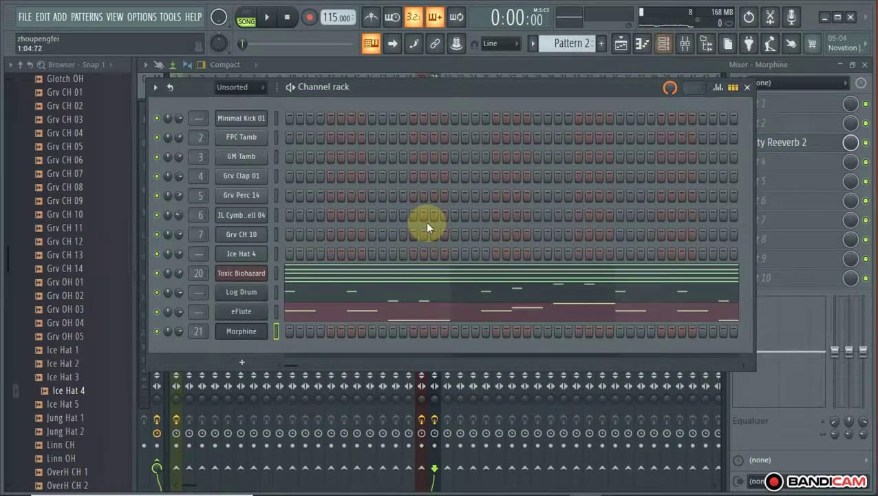
{"action": "right_click", "coordinate": [241, 274]}
{"action": "left_click", "coordinate": [410, 285]}
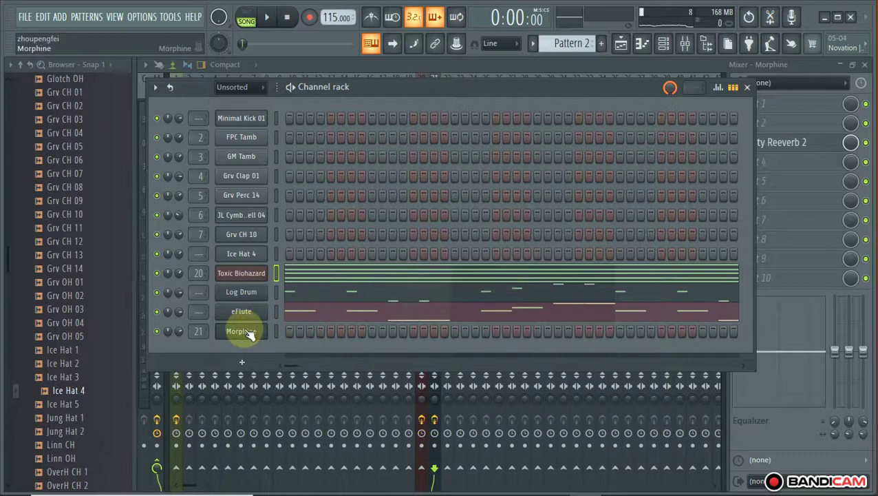
{"action": "right_click", "coordinate": [241, 329]}
{"action": "left_click", "coordinate": [420, 337]}
{"action": "left_click", "coordinate": [318, 336]}
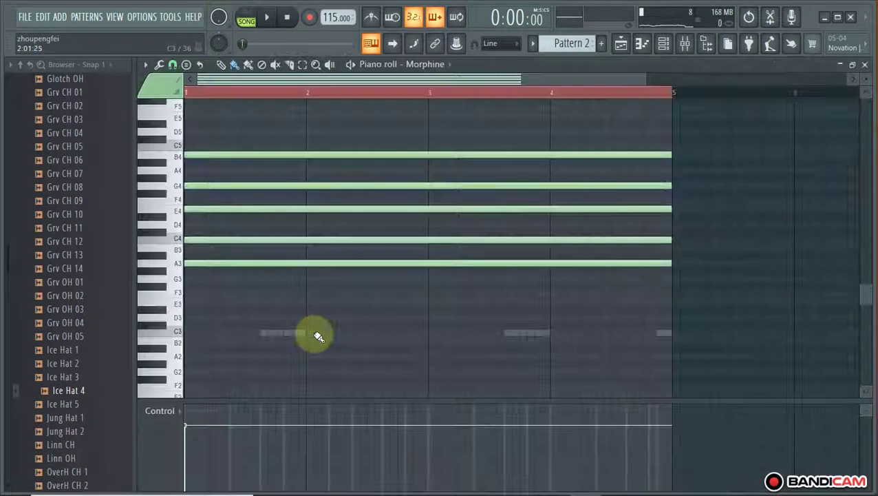
Shorten all the Morphine chord notes to one step and move them halfway between beats 2 and 3 of bar 1
{"action": "key", "text": "ctrl+a"}
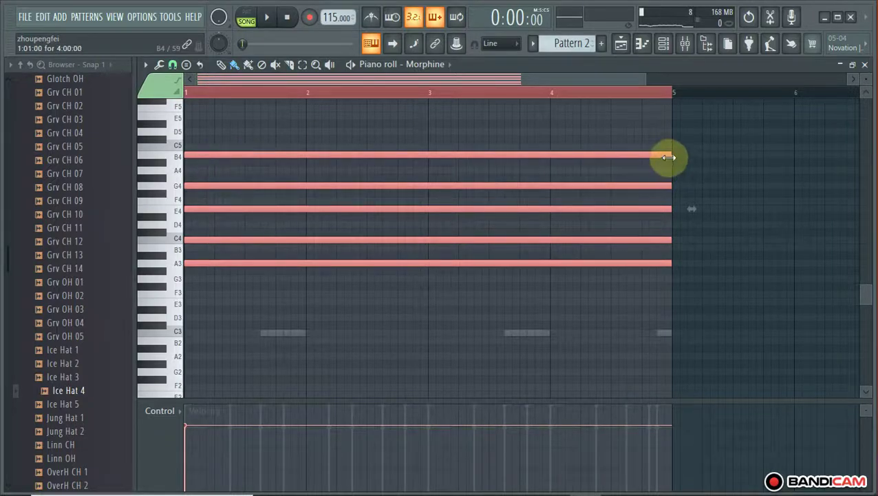
{"action": "left_click_drag", "start_coordinate": [654, 154], "coordinate": [4, 204]}
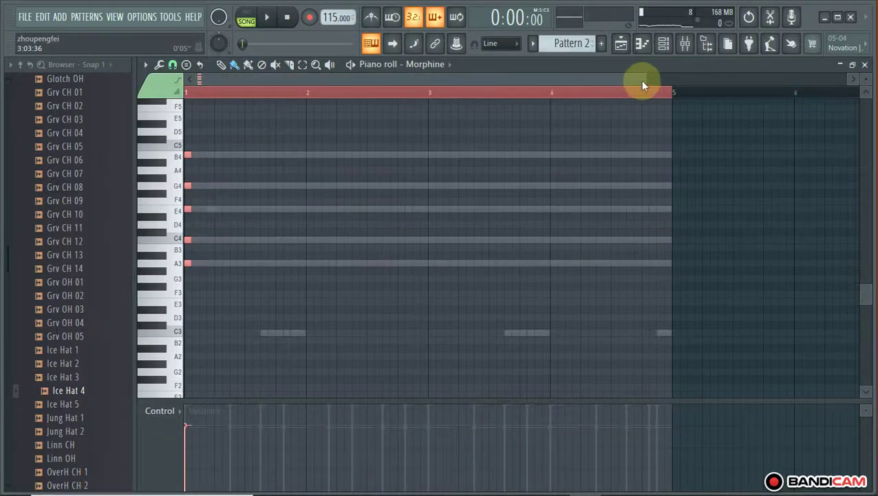
{"action": "left_click_drag", "start_coordinate": [647, 80], "coordinate": [281, 99]}
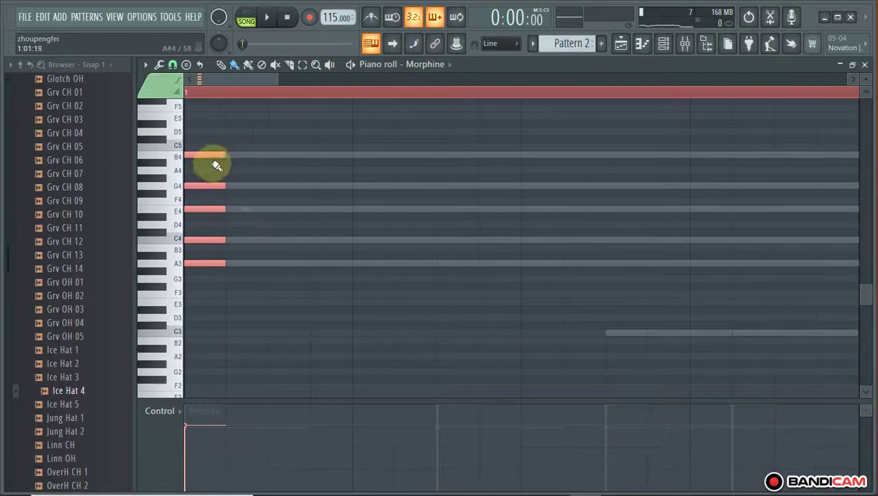
{"action": "left_click_drag", "start_coordinate": [212, 157], "coordinate": [467, 157]}
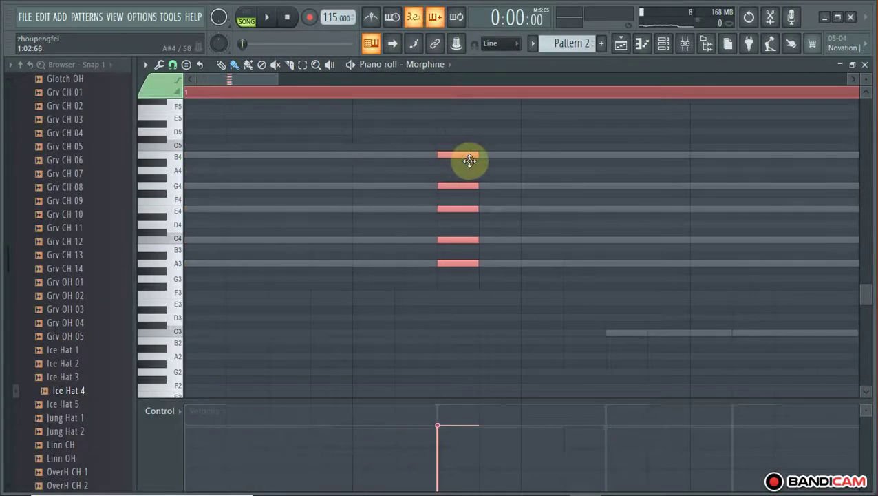
Audition the short Morphine chord in playback and transpose it up one octave
{"action": "key", "text": "space"}
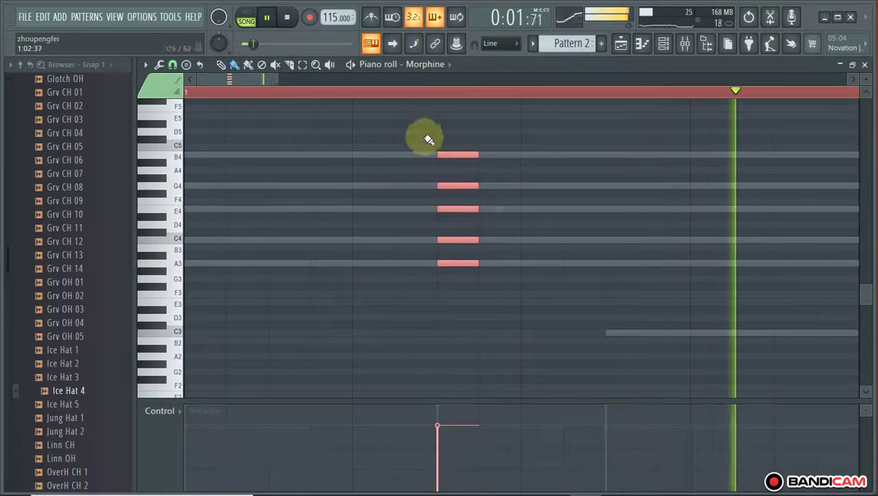
{"action": "key", "text": "space"}
{"action": "left_click_drag", "start_coordinate": [285, 79], "coordinate": [446, 94]}
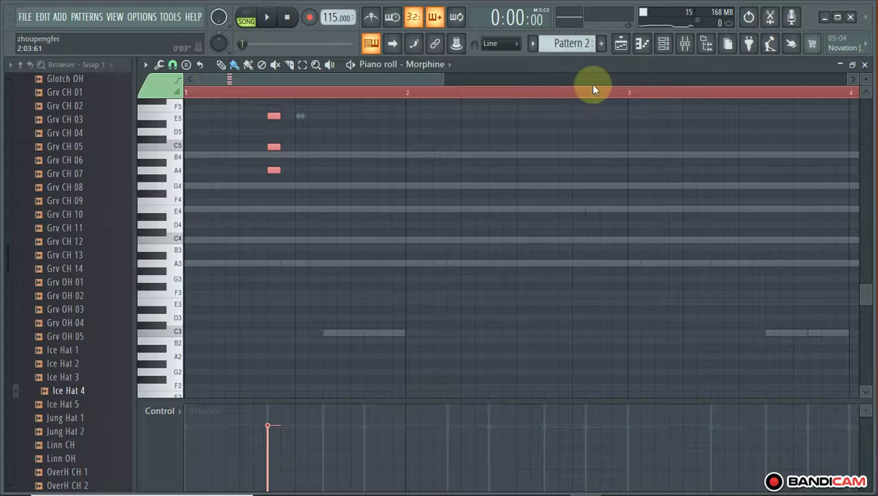
Load the LED Hard Sync FG preset from Morphine's Leads bank and audition it with the song
{"action": "left_click", "coordinate": [661, 47]}
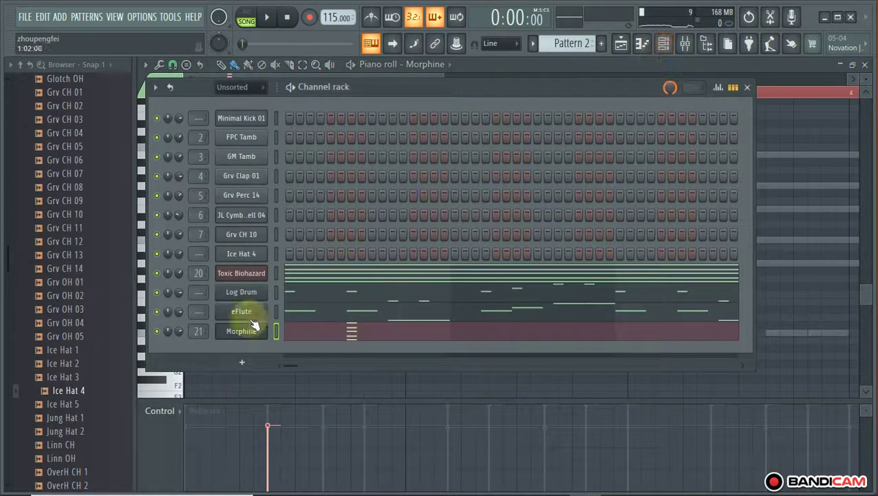
{"action": "left_click", "coordinate": [241, 332]}
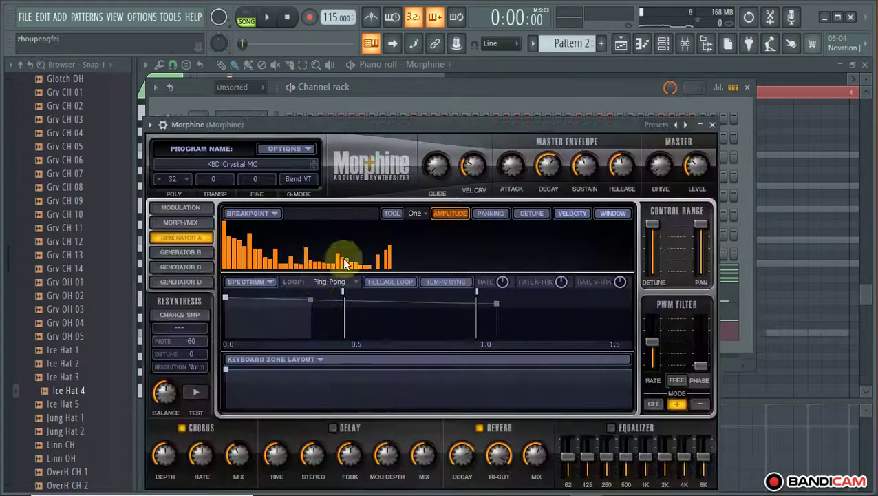
{"action": "left_click", "coordinate": [236, 163]}
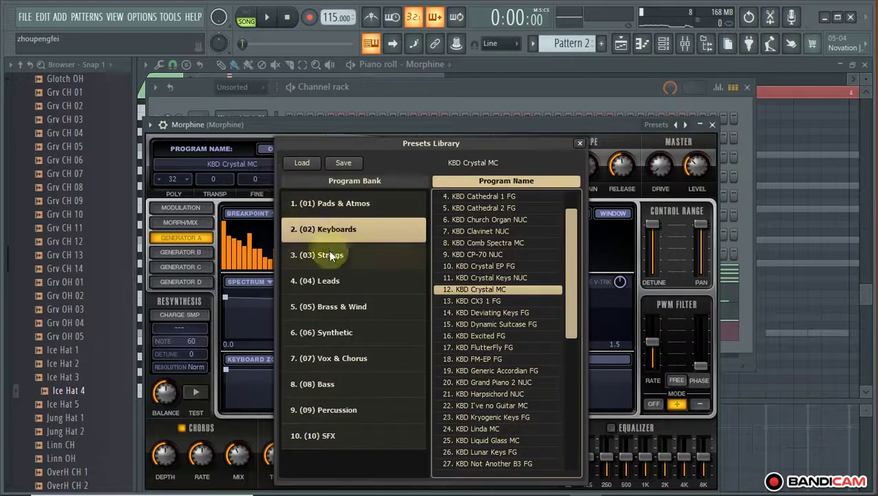
{"action": "left_click", "coordinate": [331, 281]}
{"action": "left_click", "coordinate": [478, 312]}
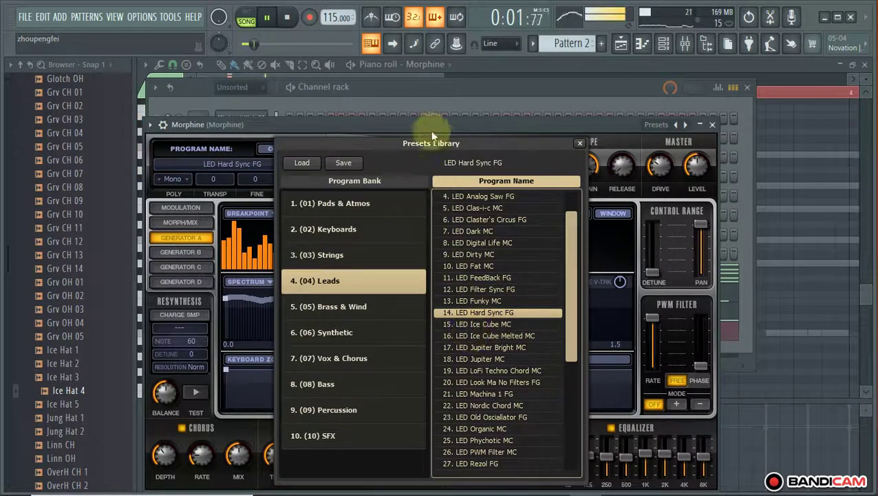
{"action": "left_click", "coordinate": [394, 102]}
{"action": "key", "text": "space"}
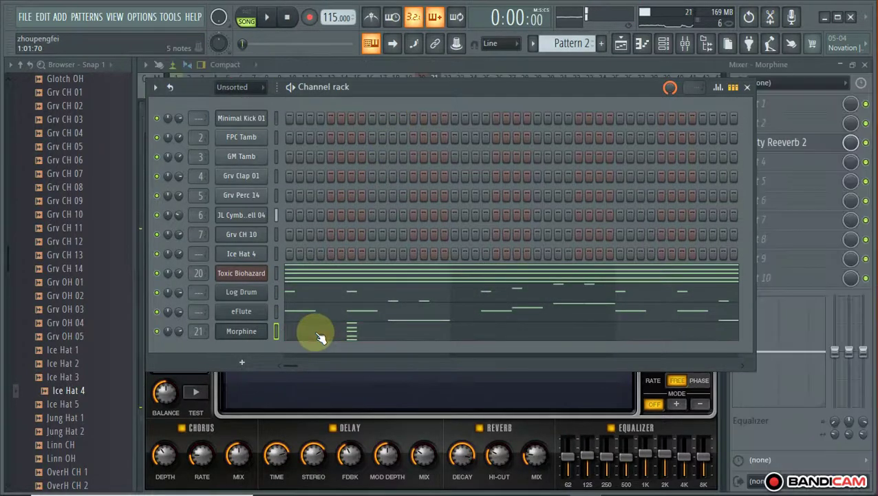
Duplicate the Morphine chord at the same position in bar 3 and lower the channel volume to 36%
{"action": "left_click", "coordinate": [315, 330]}
{"action": "key", "text": "space"}
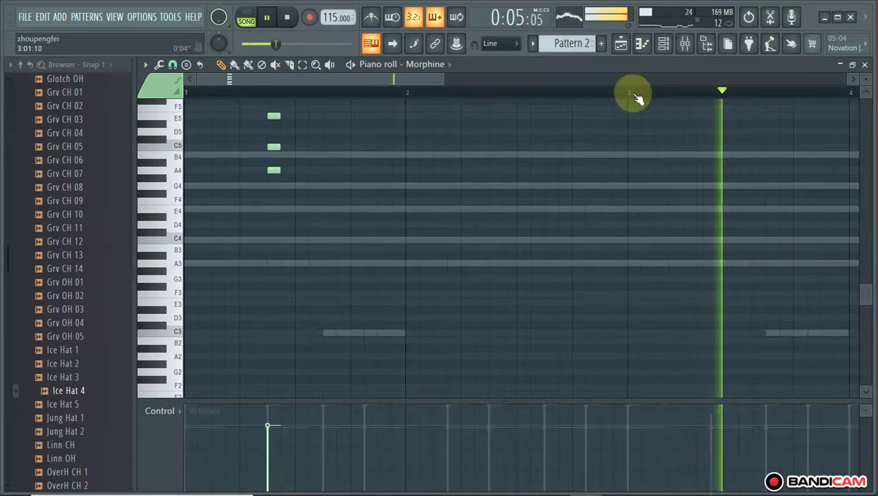
{"action": "left_click_drag", "start_coordinate": [631, 92], "coordinate": [8, 151]}
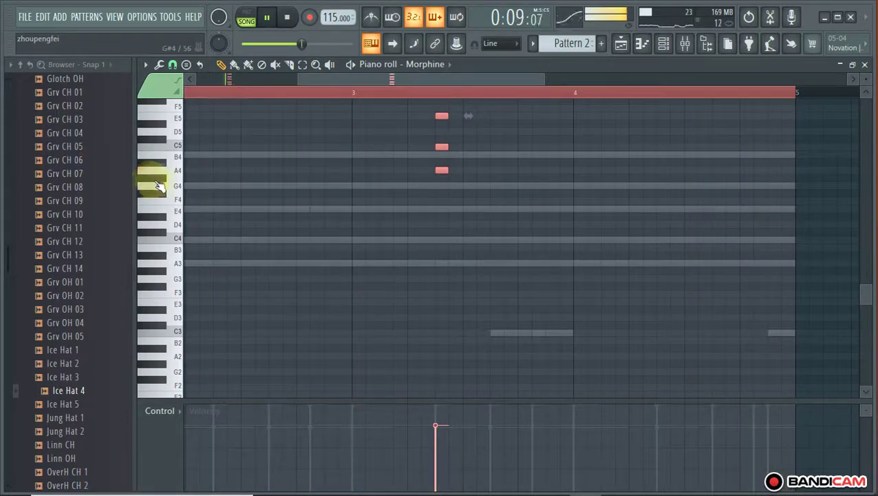
{"action": "left_click", "coordinate": [663, 43]}
{"action": "left_click_drag", "start_coordinate": [179, 331], "coordinate": [178, 356]}
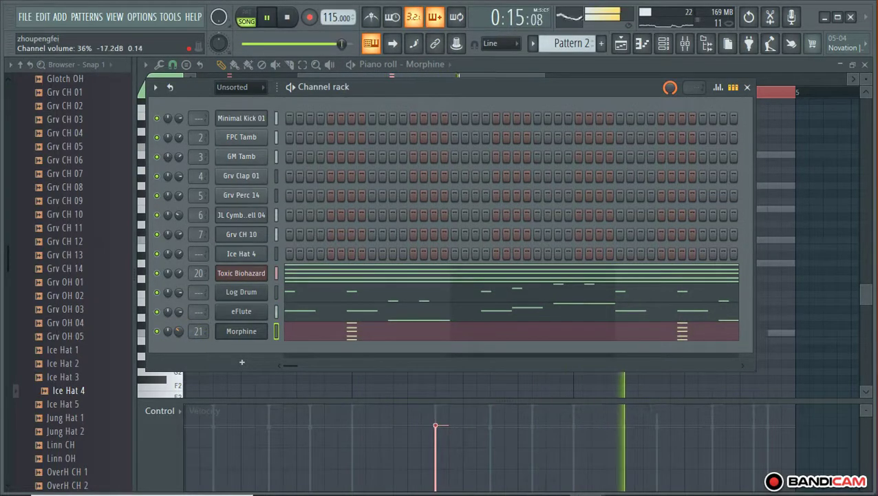
Add a second Morphine channel and open the Synthetic bank in its presets library
{"action": "left_click", "coordinate": [242, 362]}
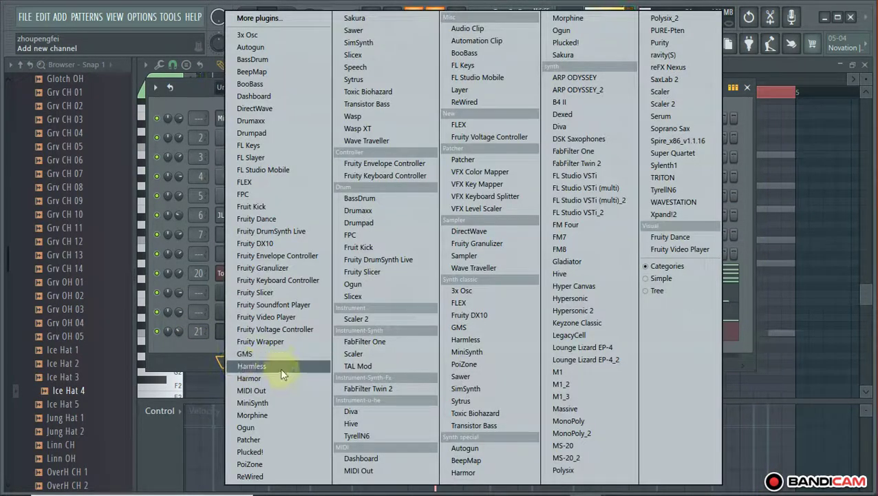
{"action": "left_click", "coordinate": [271, 415]}
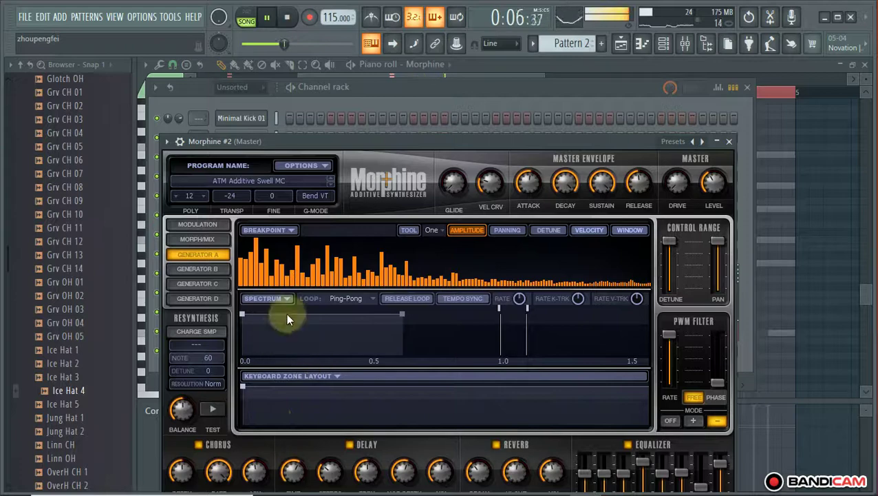
{"action": "left_click", "coordinate": [254, 181]}
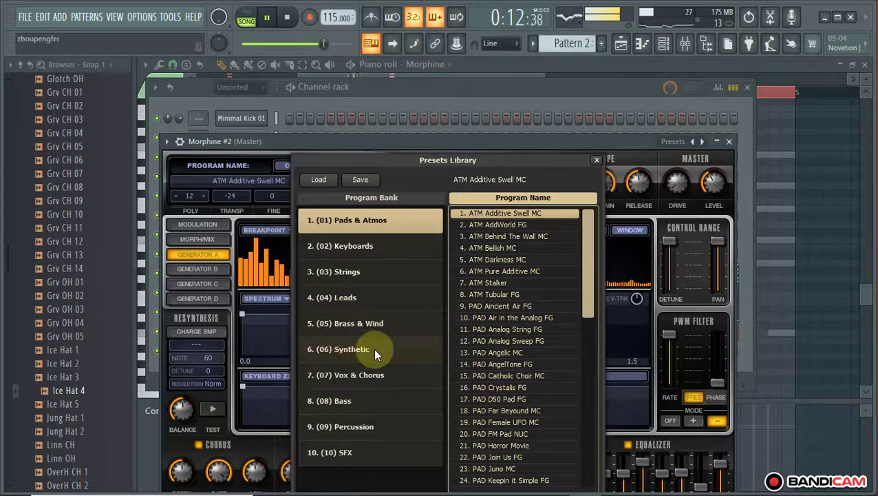
{"action": "left_click", "coordinate": [354, 349]}
Audition Synthetic presets for Morphine #2, such as SYN Ancient Asian FG and SYN Kasio Flute NUC, and load SYN Fake Arp NUC
{"action": "left_click", "coordinate": [503, 284]}
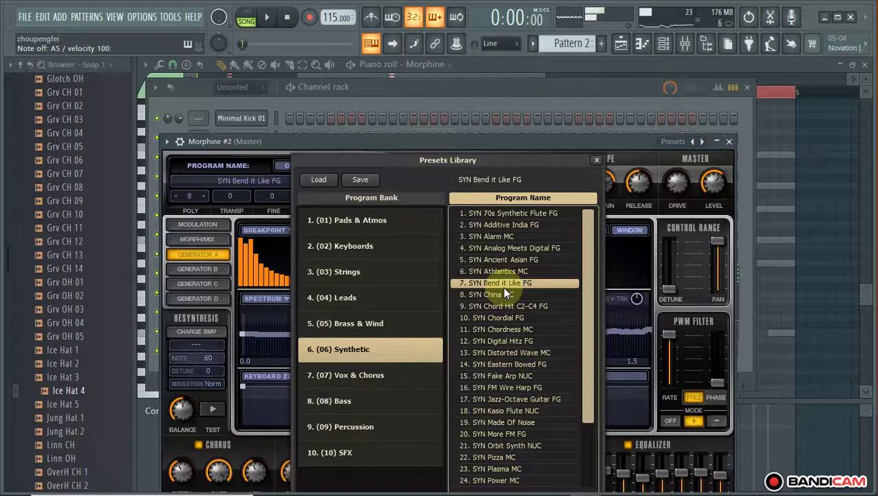
{"action": "left_click", "coordinate": [485, 259]}
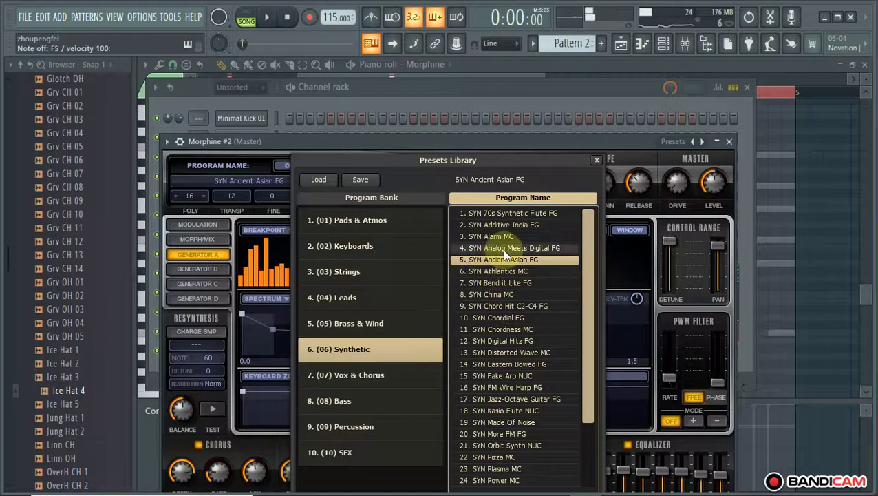
{"action": "left_click", "coordinate": [503, 249]}
{"action": "left_click", "coordinate": [494, 225]}
{"action": "left_click", "coordinate": [499, 214]}
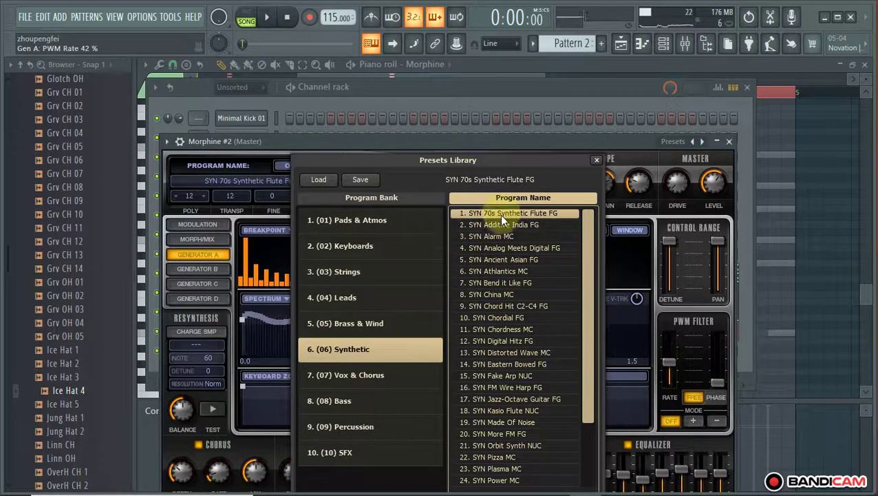
{"action": "left_click", "coordinate": [473, 423]}
{"action": "left_click", "coordinate": [493, 447]}
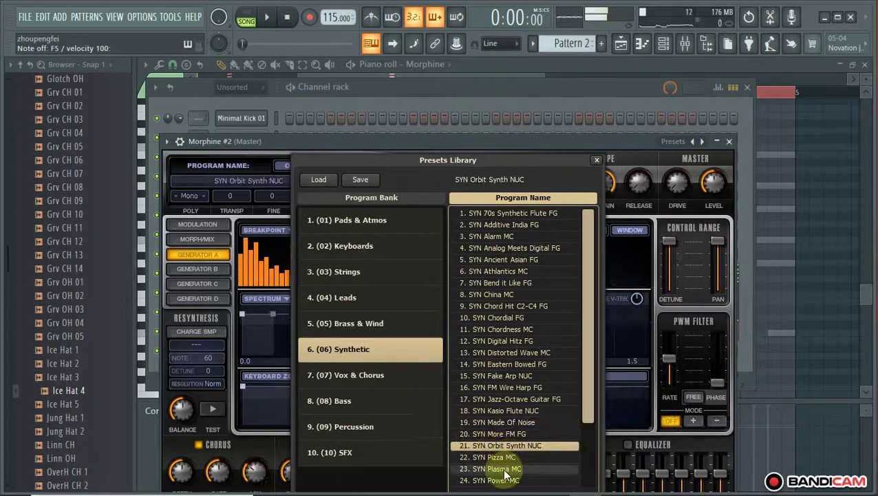
{"action": "left_click", "coordinate": [503, 469]}
{"action": "left_click", "coordinate": [507, 412]}
{"action": "left_click", "coordinate": [506, 375]}
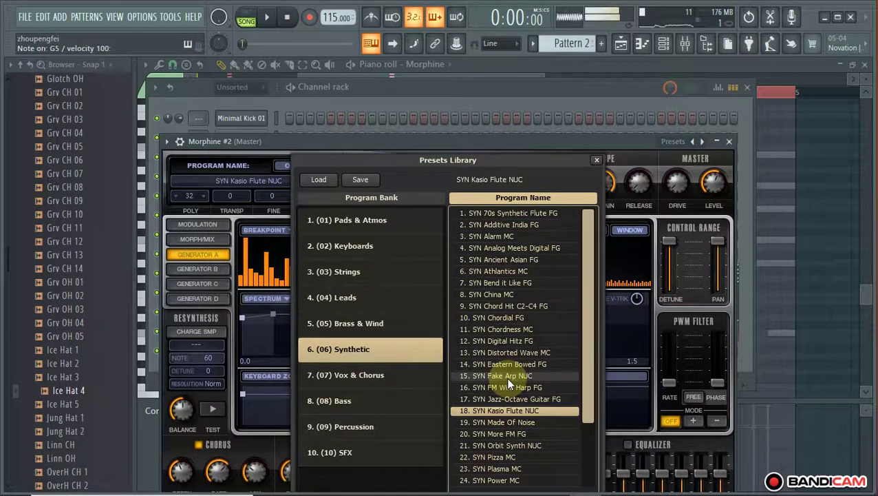
{"action": "left_click", "coordinate": [509, 387]}
{"action": "left_click", "coordinate": [503, 375]}
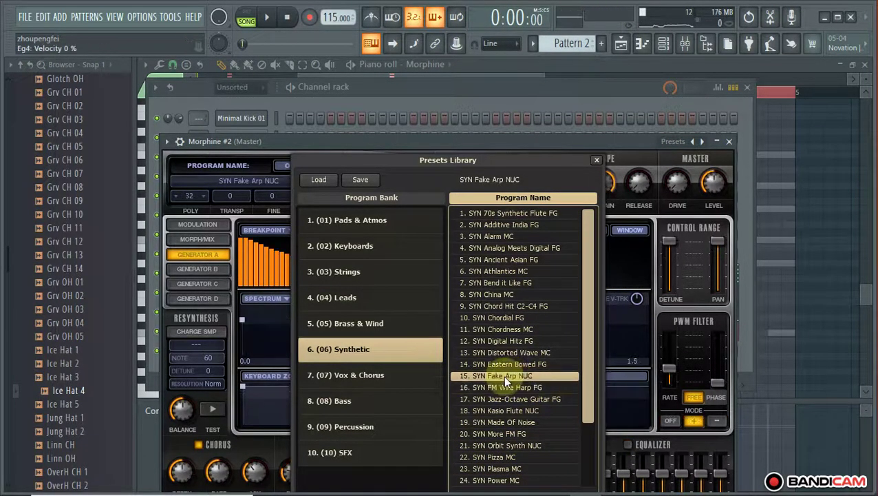
Play the song and set the Morphine #2 channel volume to 73%
{"action": "left_click", "coordinate": [442, 86]}
{"action": "key", "text": "space"}
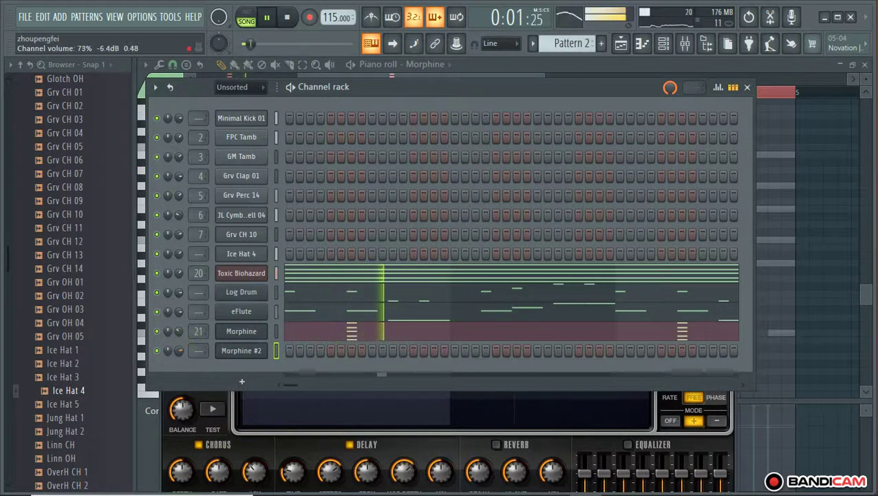
{"action": "right_click", "coordinate": [224, 351]}
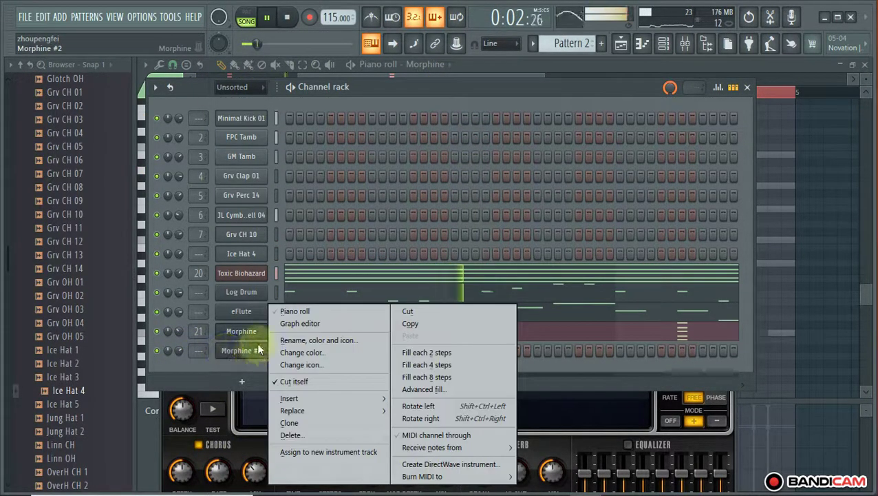
{"action": "left_click", "coordinate": [215, 366]}
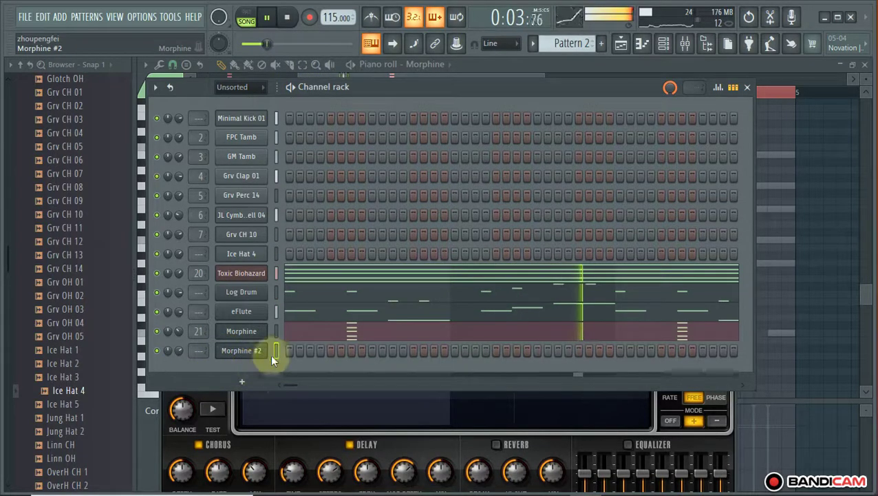
Route the Morphine #2 channel to mixer insert 22
{"action": "left_click", "coordinate": [684, 45]}
{"action": "left_click", "coordinate": [448, 159]}
{"action": "right_click", "coordinate": [448, 174]}
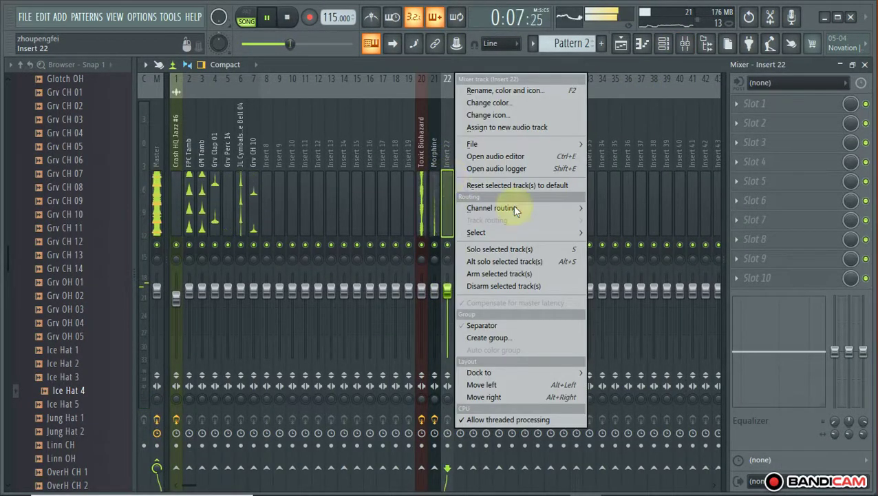
{"action": "mouse_move", "coordinate": [513, 207]}
{"action": "left_click", "coordinate": [618, 208]}
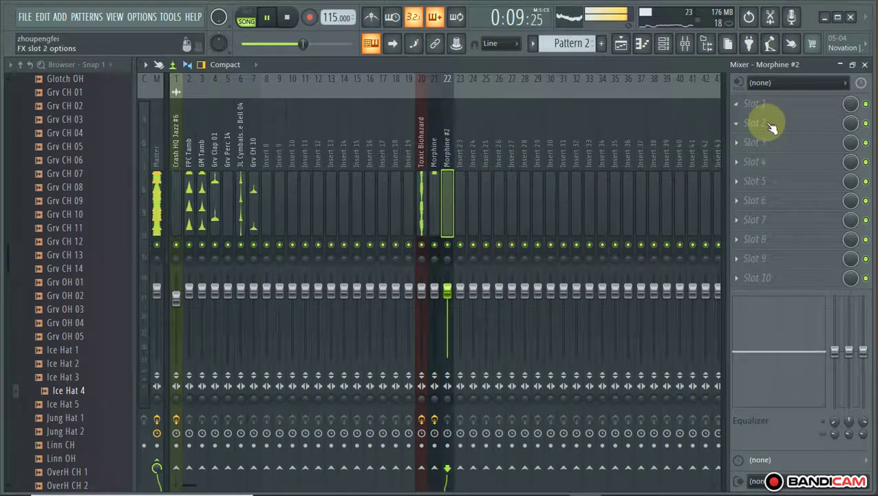
Load Fruity Reeverb 2 in effect slot 2 of the Morphine #2 insert and raise its wet level
{"action": "left_click", "coordinate": [768, 124]}
{"action": "left_click", "coordinate": [253, 161]}
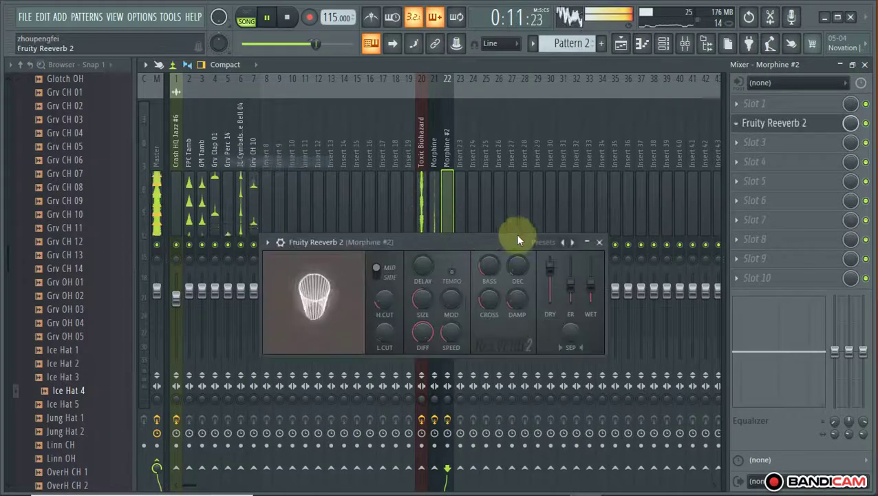
{"action": "left_click_drag", "start_coordinate": [584, 290], "coordinate": [592, 283]}
{"action": "left_click", "coordinate": [599, 242]}
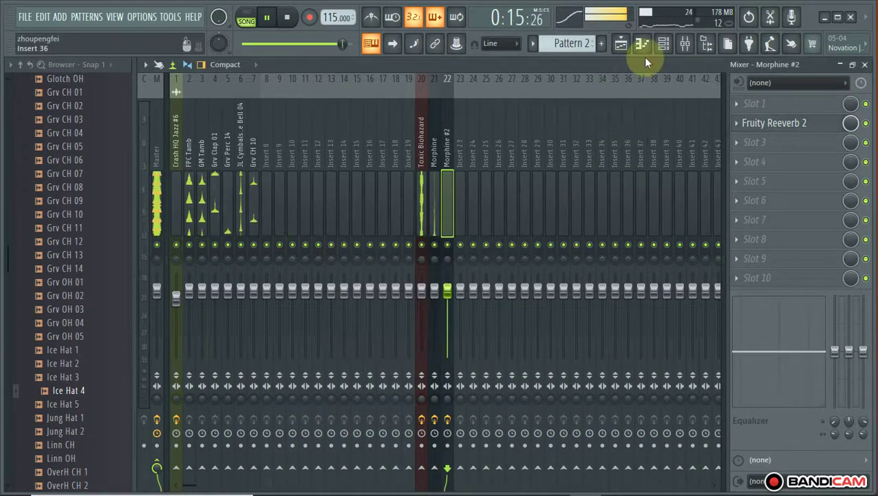
Open the Morphine #2 piano roll for Pattern 2 and place a short A4 note early in bar 1
{"action": "left_click", "coordinate": [662, 43]}
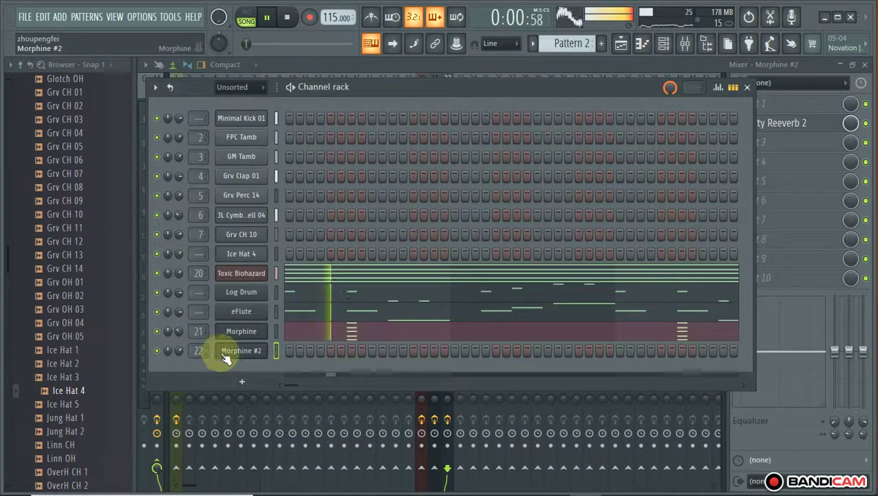
{"action": "right_click", "coordinate": [234, 351]}
{"action": "left_click", "coordinate": [302, 312]}
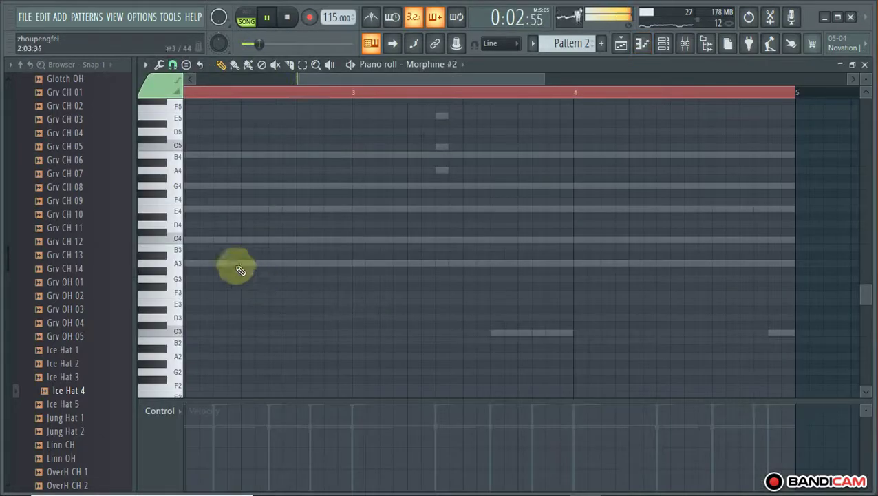
{"action": "left_click_drag", "start_coordinate": [365, 79], "coordinate": [198, 102]}
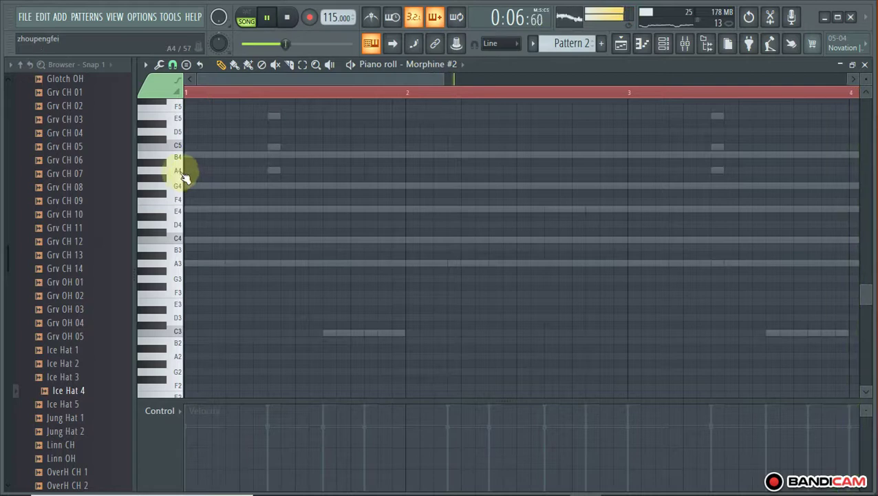
{"action": "key", "text": "space"}
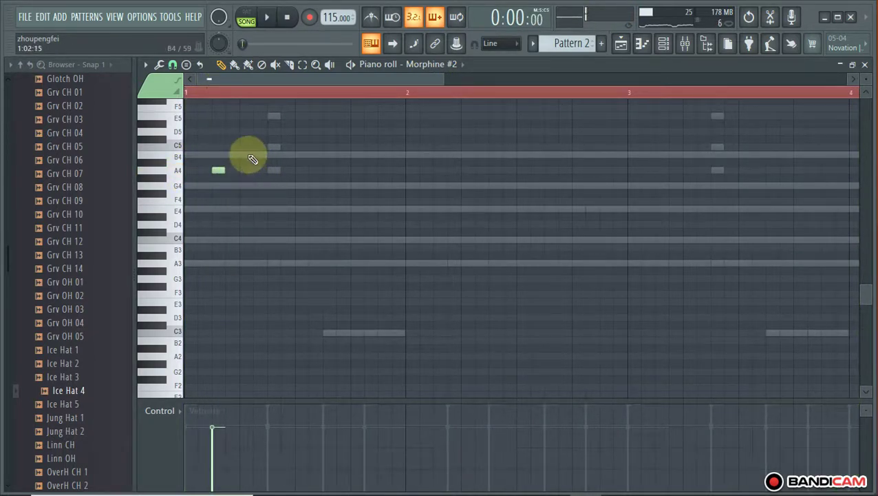
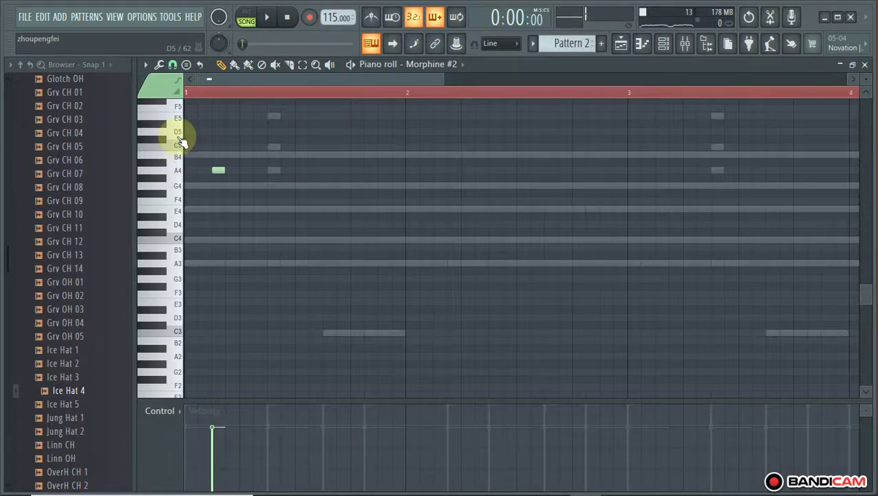
Try a short E5 note after the A4 note in bar 1 against the playing song
{"action": "key", "text": "space"}
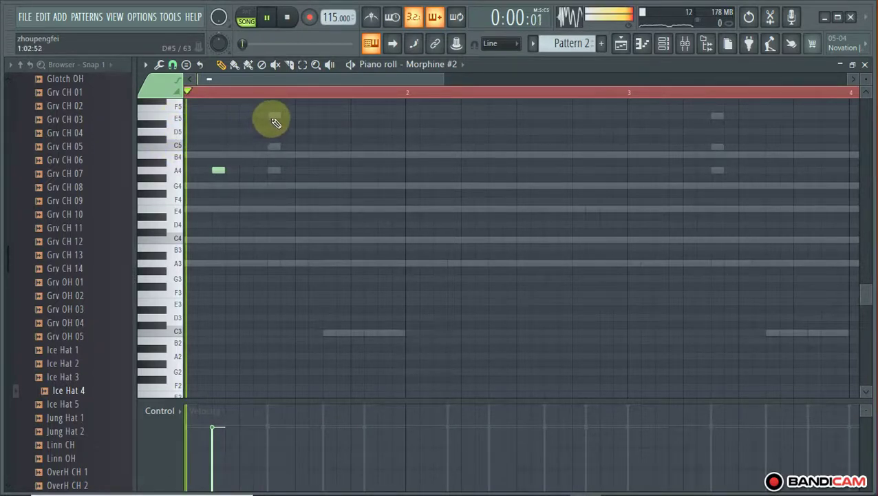
{"action": "left_click", "coordinate": [274, 118]}
{"action": "key", "text": "space"}
{"action": "scroll", "coordinate": [278, 121], "scroll_direction": "up", "scroll_amount": 1}
{"action": "scroll", "coordinate": [278, 124], "scroll_direction": "up", "scroll_amount": 1}
{"action": "right_click", "coordinate": [275, 142]}
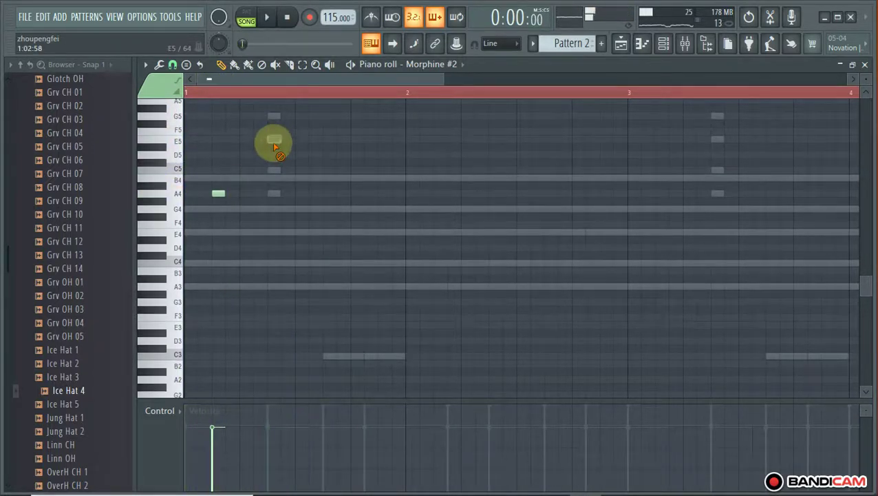
Add short B4 and C5 notes after the A4 note in bar 1, checking them against playback
{"action": "key", "text": "space"}
{"action": "key", "text": "space"}
{"action": "right_click", "coordinate": [262, 180]}
{"action": "key", "text": "space"}
{"action": "left_click", "coordinate": [261, 177]}
{"action": "key", "text": "space"}
{"action": "left_click", "coordinate": [274, 170]}
{"action": "key", "text": "space"}
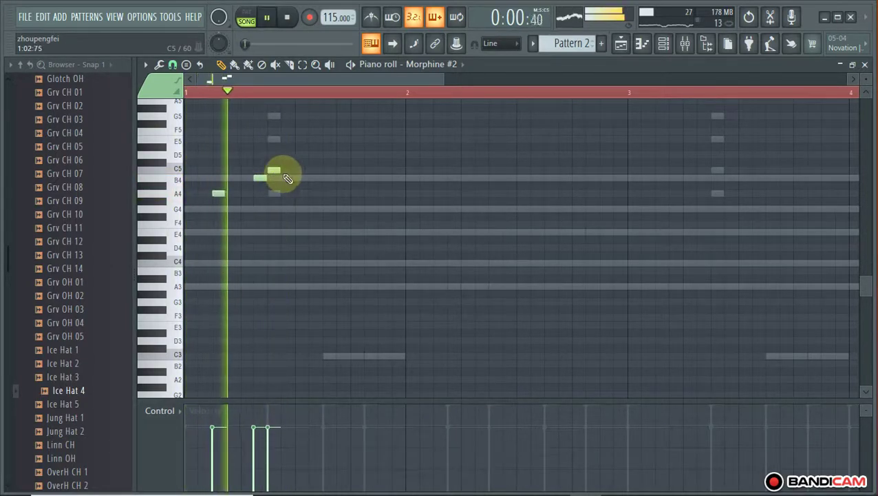
Replay the opening of the Morphine #2 phrase and add another short B4 note near the end of bar 1
{"action": "key", "text": "space"}
{"action": "key", "text": "space"}
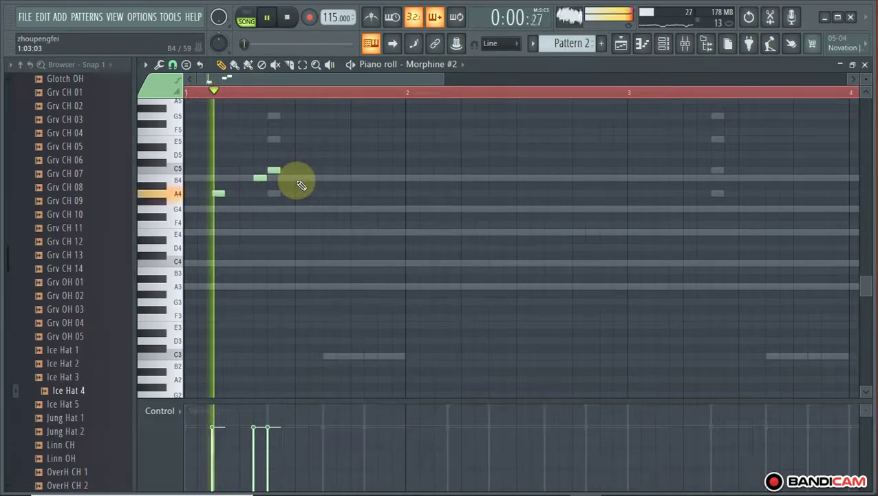
{"action": "key", "text": "space"}
{"action": "key", "text": "space"}
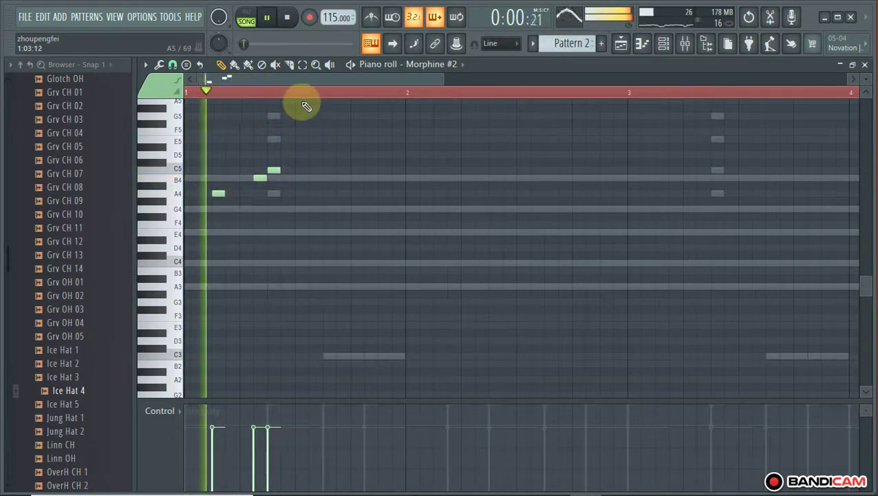
{"action": "key", "text": "space"}
{"action": "key", "text": "space"}
{"action": "key", "text": "space"}
{"action": "key", "text": "space"}
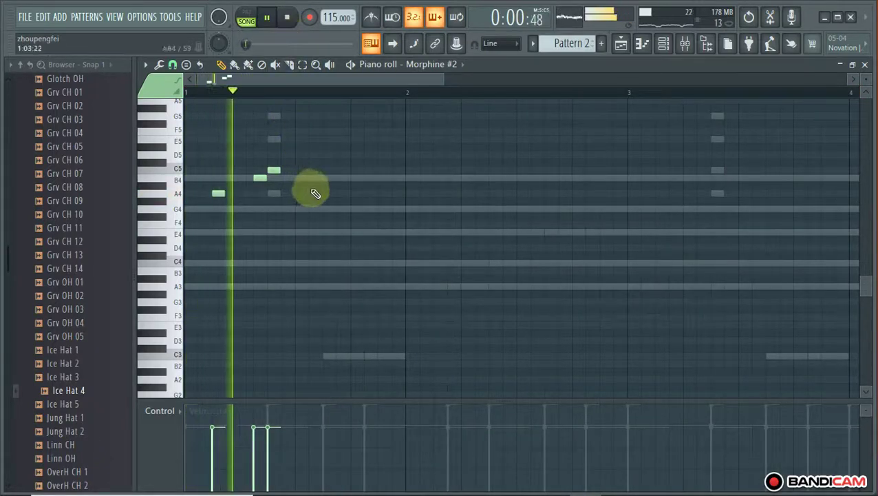
{"action": "key", "text": "space"}
{"action": "key", "text": "space"}
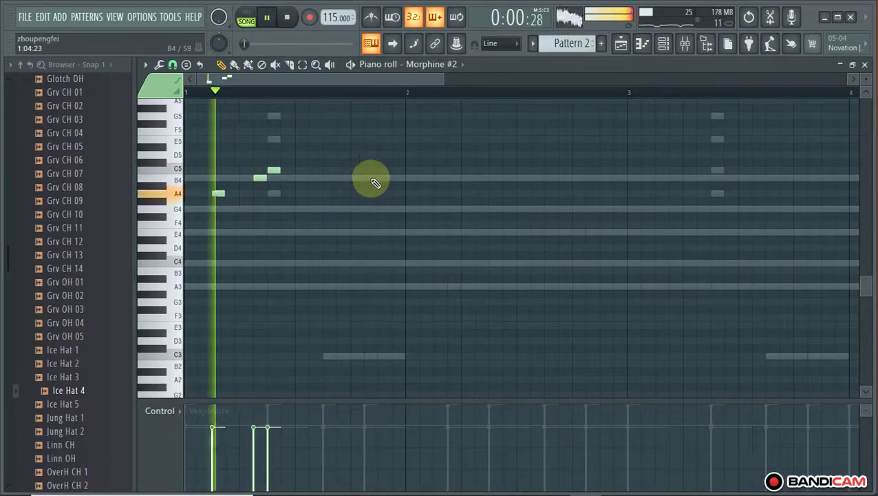
{"action": "left_click", "coordinate": [369, 178]}
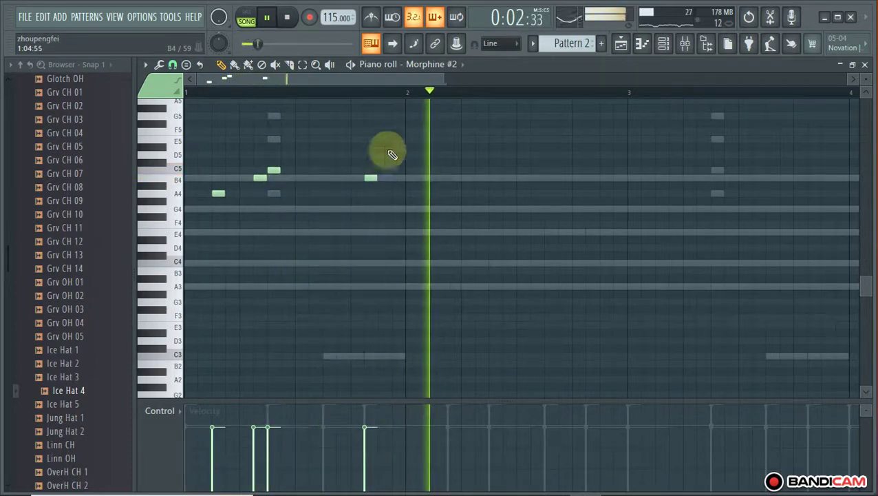
Select bar 1 of the Morphine #2 melody and duplicate it three times to fill bars 2 to 4
{"action": "left_click_drag", "start_coordinate": [406, 90], "coordinate": [186, 92]}
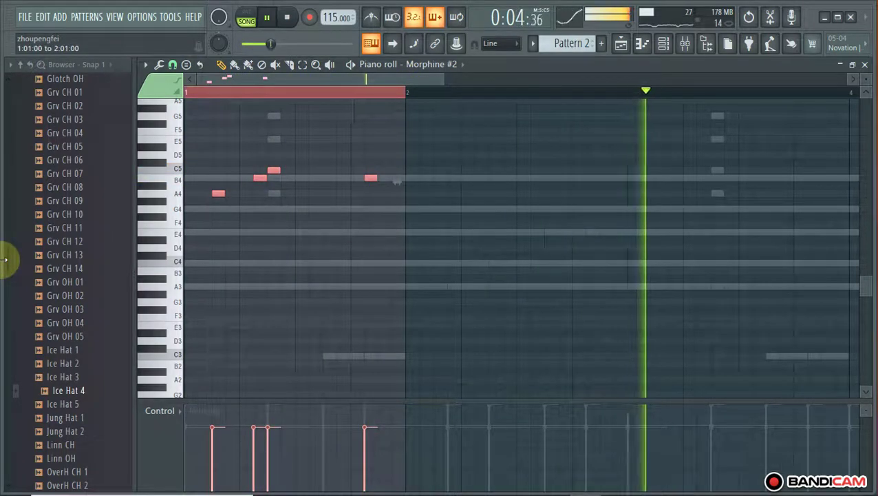
{"action": "key", "text": "ctrl+b"}
{"action": "key", "text": "ctrl+b"}
{"action": "key", "text": "ctrl+b"}
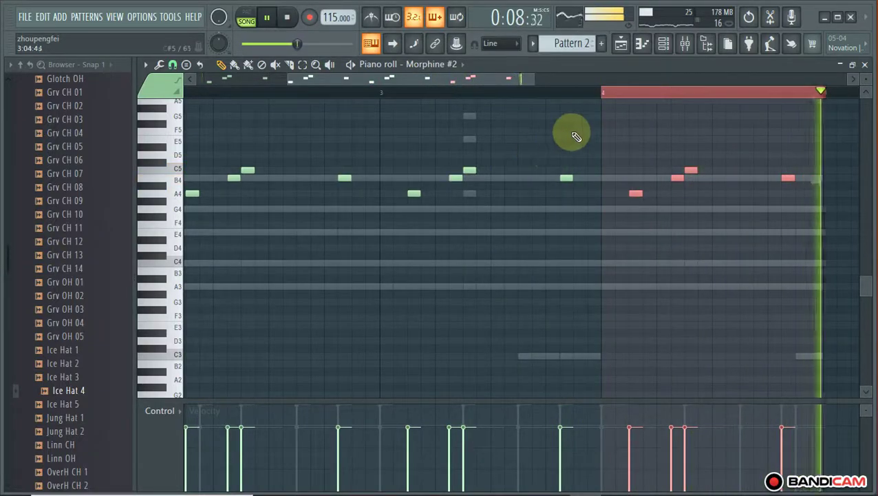
{"action": "left_click", "coordinate": [615, 94]}
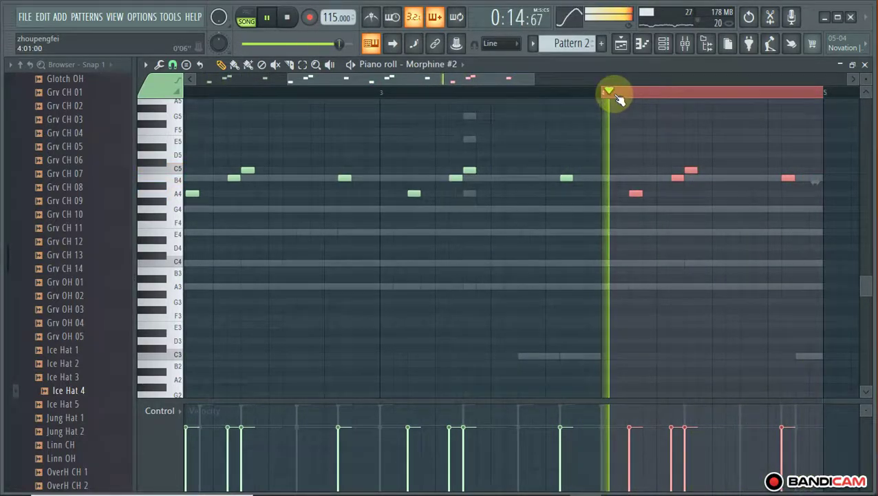
Audition Synthetic presets for Morphine #2, such as SYN FM Wire Harp FG and SYN Distorted Wave MC, and return to SYN Fake Arp NUC
{"action": "left_click", "coordinate": [664, 43]}
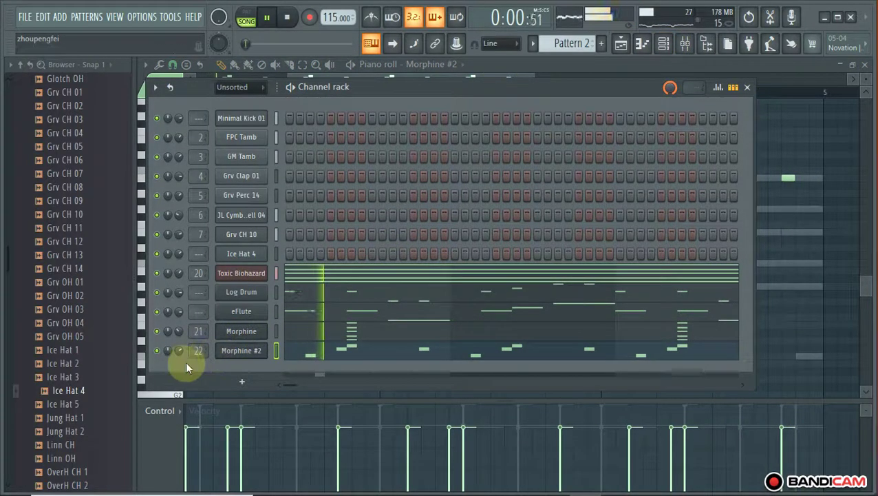
{"action": "left_click", "coordinate": [238, 350]}
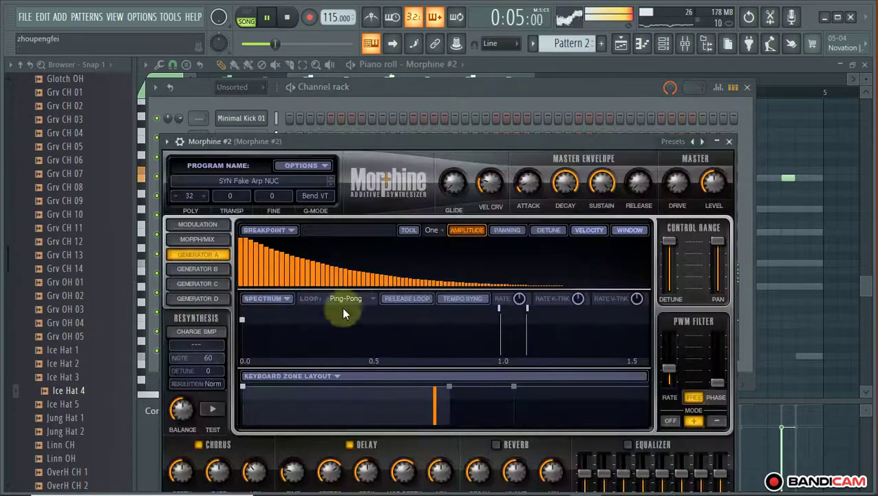
{"action": "left_click", "coordinate": [260, 182]}
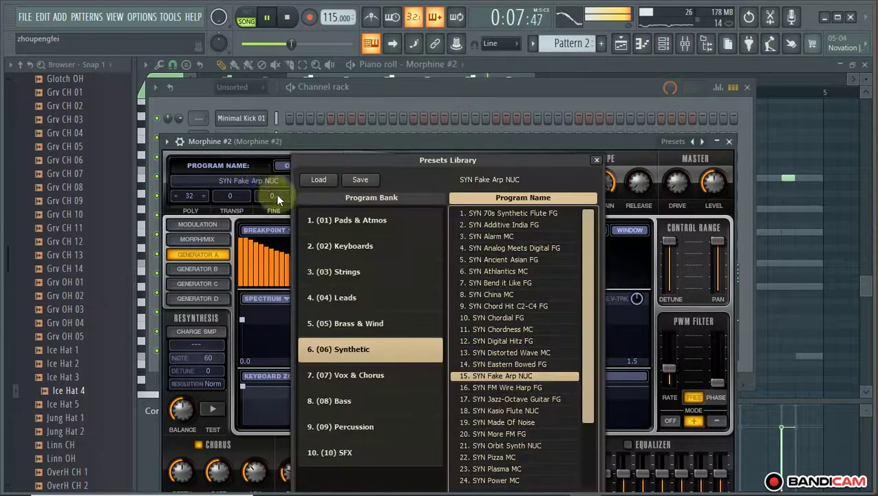
{"action": "left_click", "coordinate": [492, 388]}
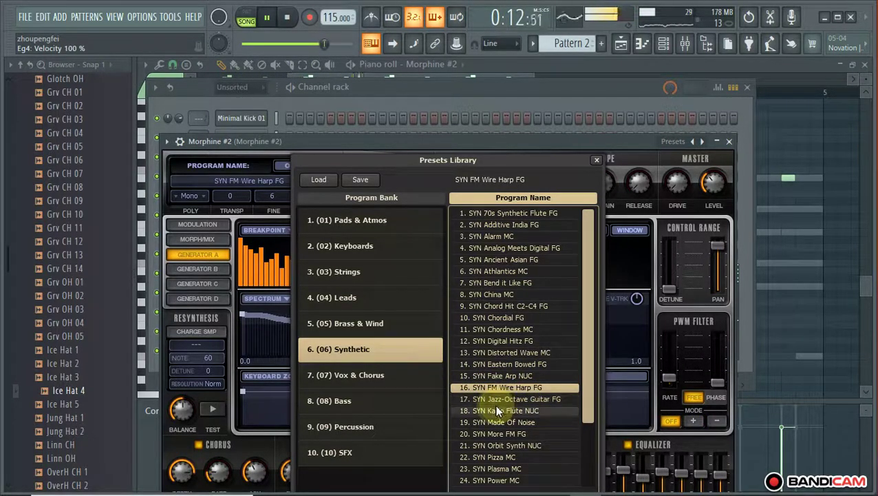
{"action": "left_click", "coordinate": [490, 409]}
{"action": "left_click", "coordinate": [503, 352]}
{"action": "left_click", "coordinate": [499, 374]}
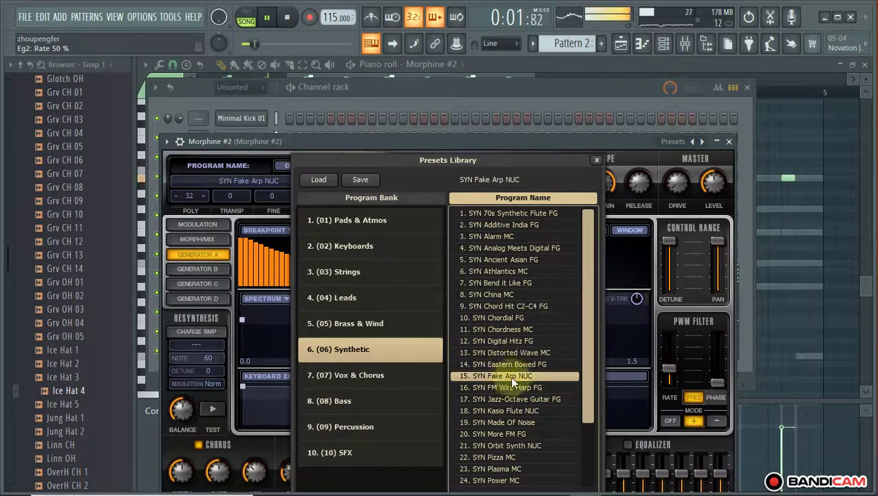
Return to the channel rack and add a GMS synthesizer channel
{"action": "left_click", "coordinate": [507, 93]}
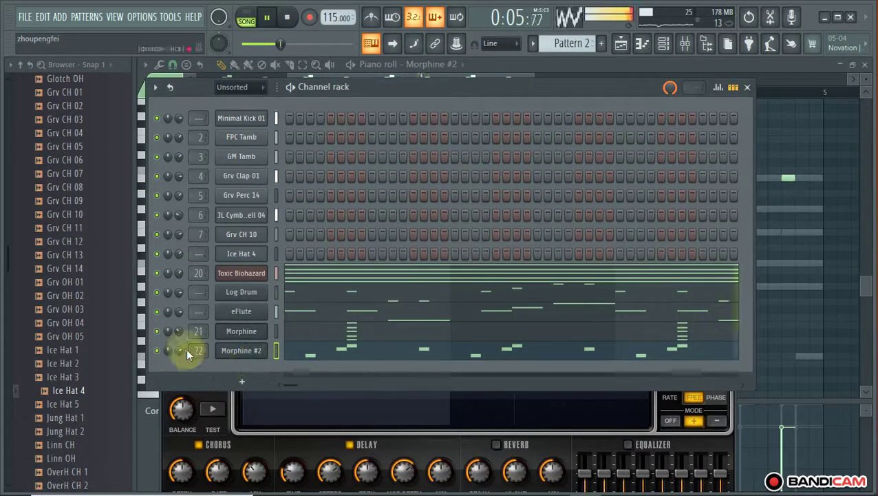
{"action": "left_click", "coordinate": [242, 381]}
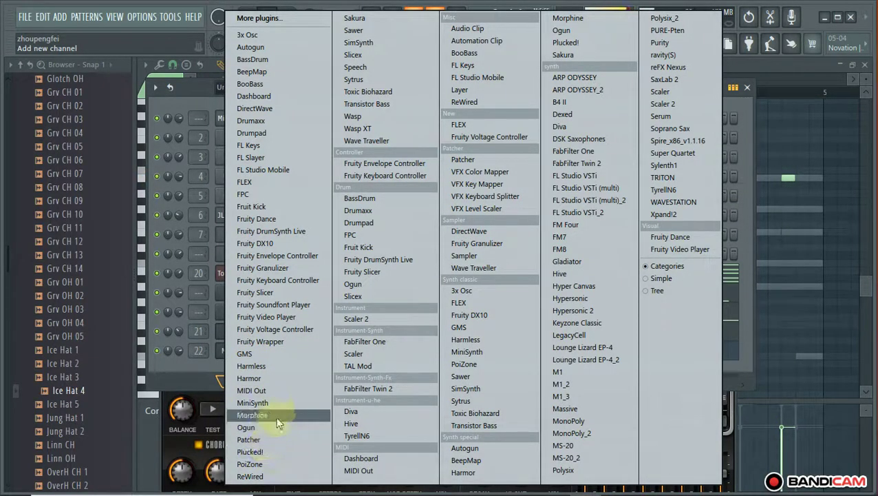
{"action": "left_click", "coordinate": [177, 367]}
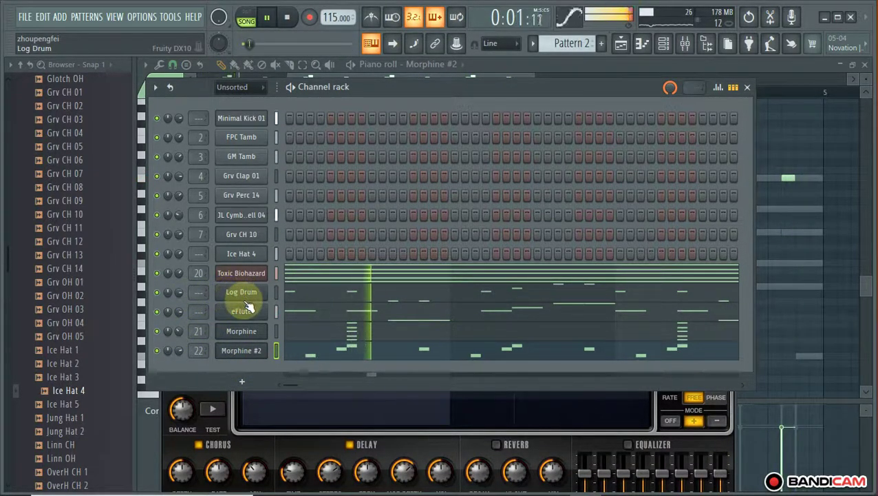
{"action": "left_click", "coordinate": [241, 380]}
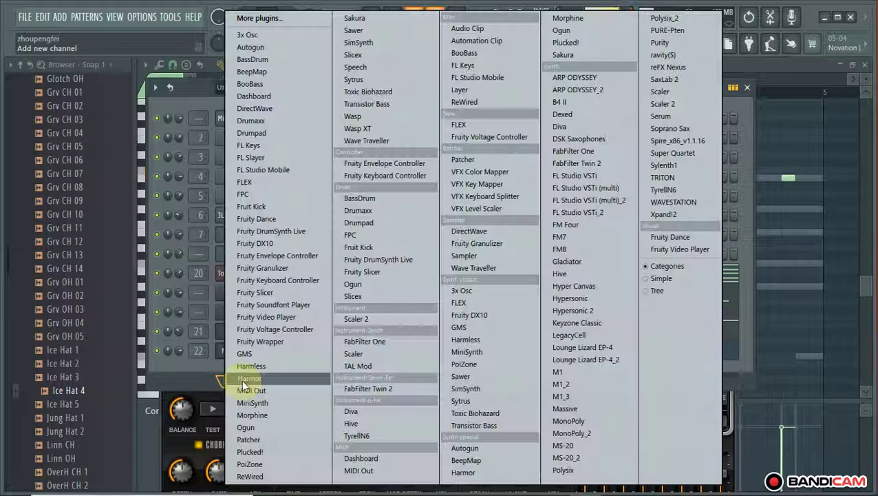
{"action": "left_click", "coordinate": [285, 353]}
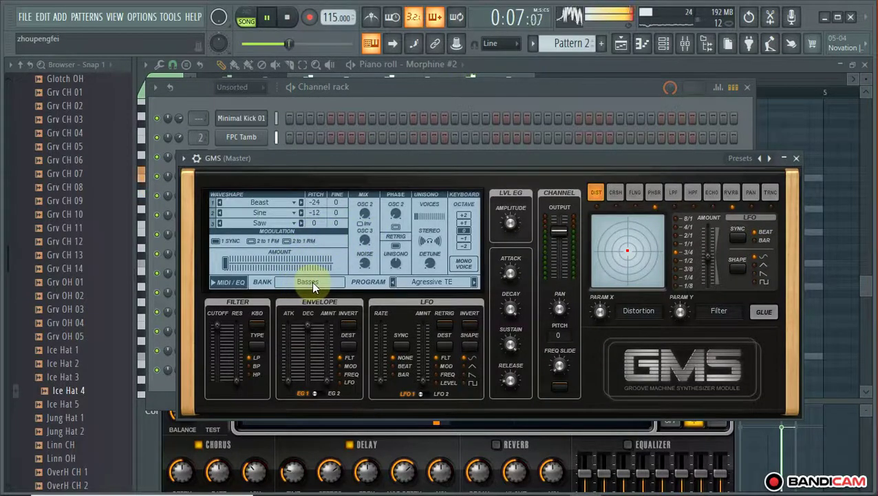
Load Bass 4 MC from the Basses bank in GMS and set the GMS channel volume to 71%
{"action": "left_click", "coordinate": [311, 282]}
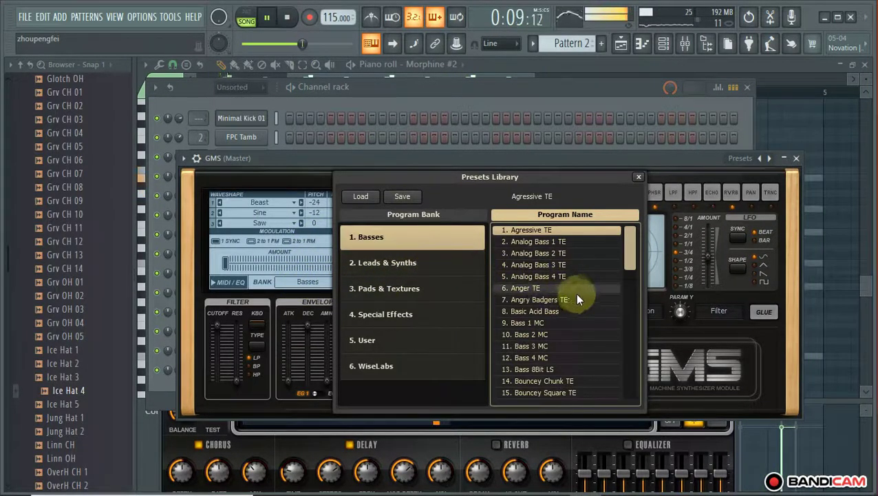
{"action": "left_click", "coordinate": [531, 357]}
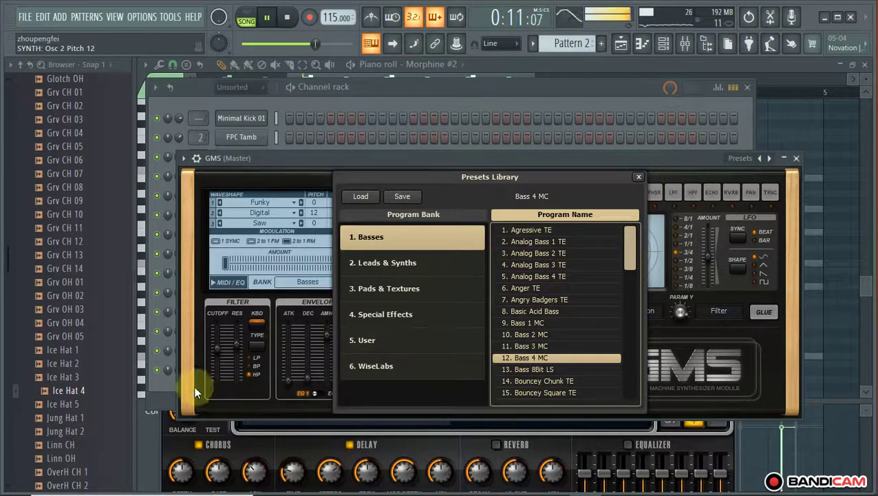
{"action": "left_click", "coordinate": [169, 381]}
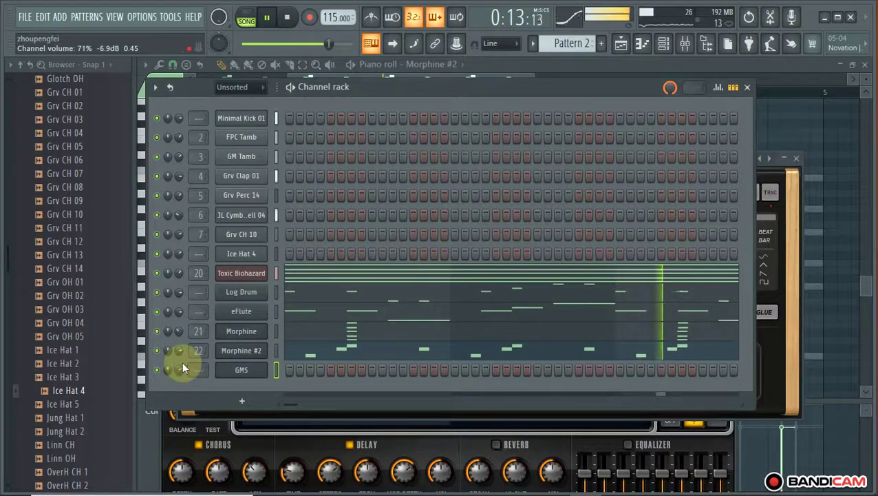
Open the GMS channel's piano roll, audition the A3 key and go to the lower octaves
{"action": "right_click", "coordinate": [235, 370]}
{"action": "left_click", "coordinate": [294, 315]}
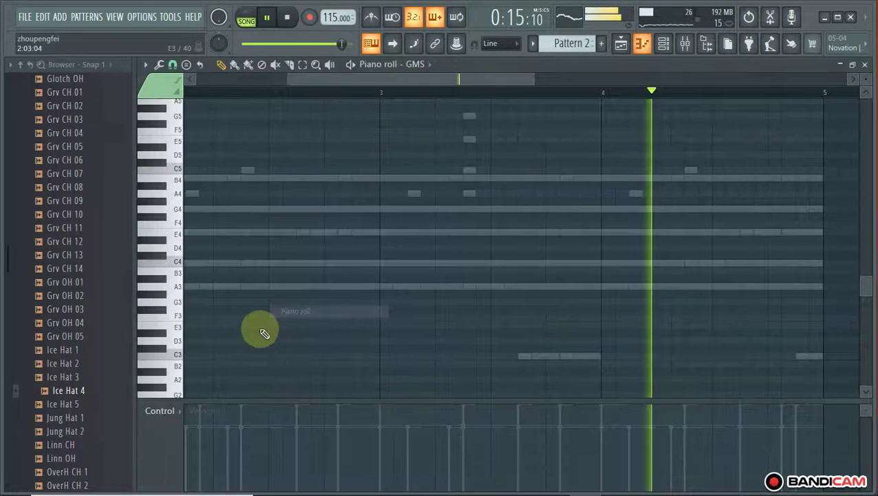
{"action": "left_click", "coordinate": [178, 289]}
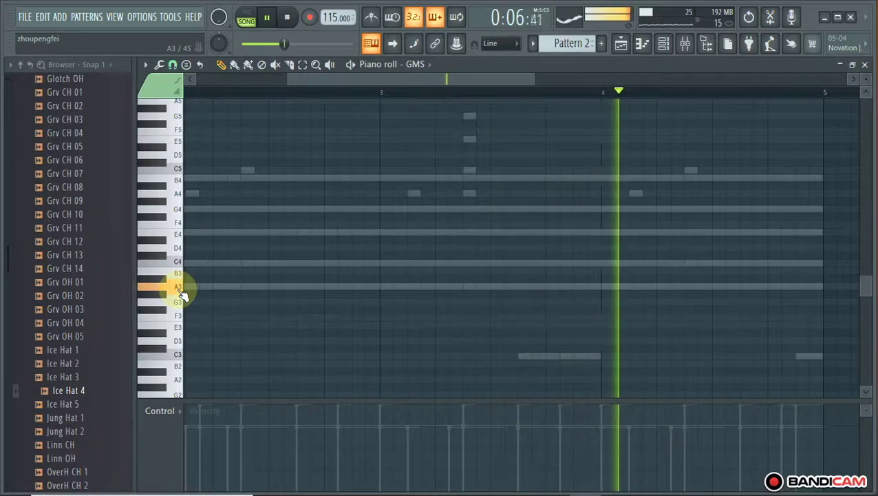
{"action": "scroll", "coordinate": [320, 237], "scroll_direction": "down", "scroll_amount": 3}
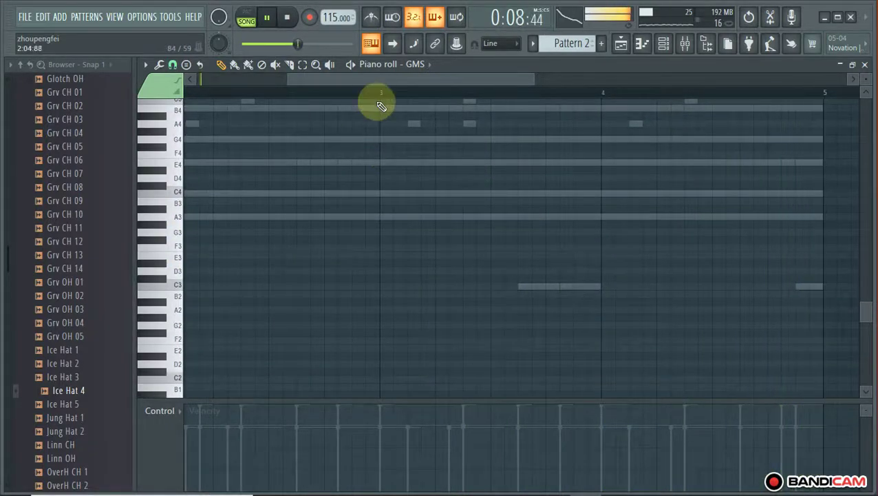
{"action": "scroll", "coordinate": [383, 96], "scroll_direction": "down", "scroll_amount": 3}
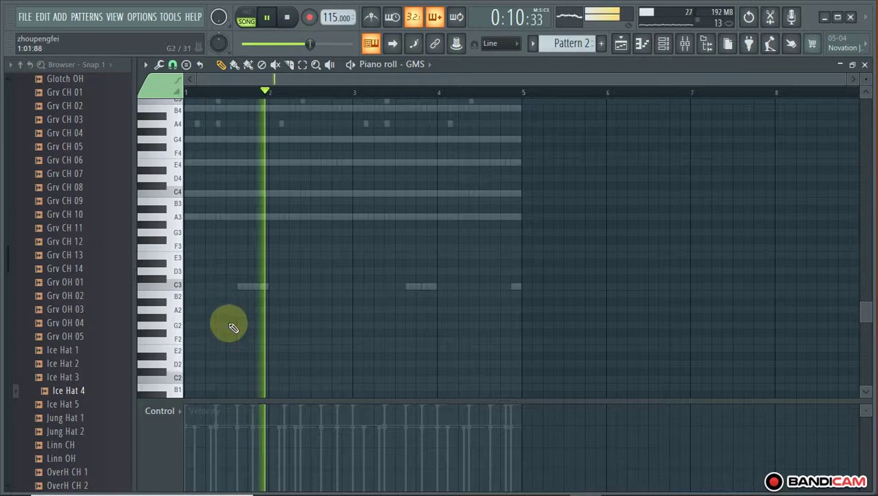
{"action": "left_click", "coordinate": [209, 218]}
{"action": "left_click_drag", "start_coordinate": [211, 217], "coordinate": [241, 218]}
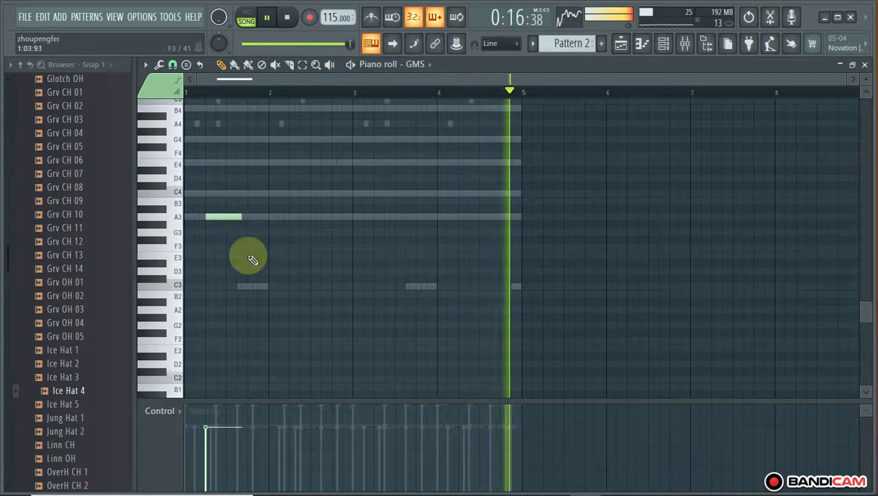
{"action": "left_click", "coordinate": [247, 286]}
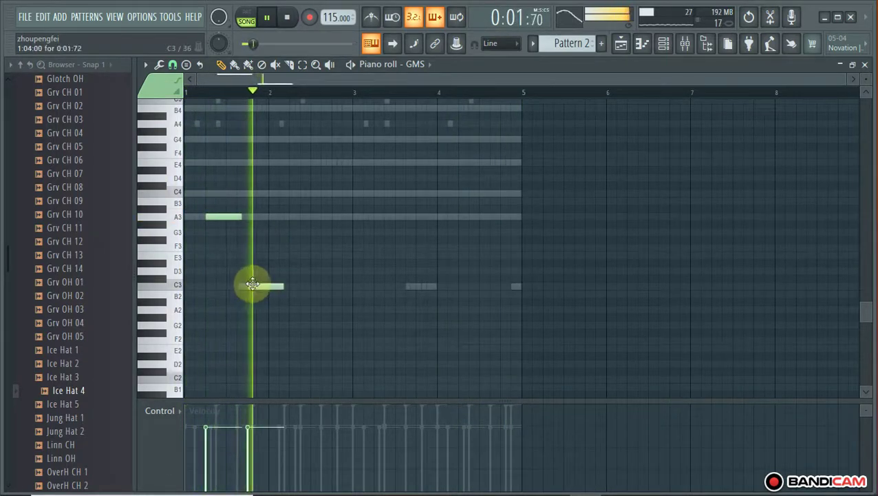
{"action": "right_click", "coordinate": [274, 287]}
{"action": "right_click", "coordinate": [222, 216]}
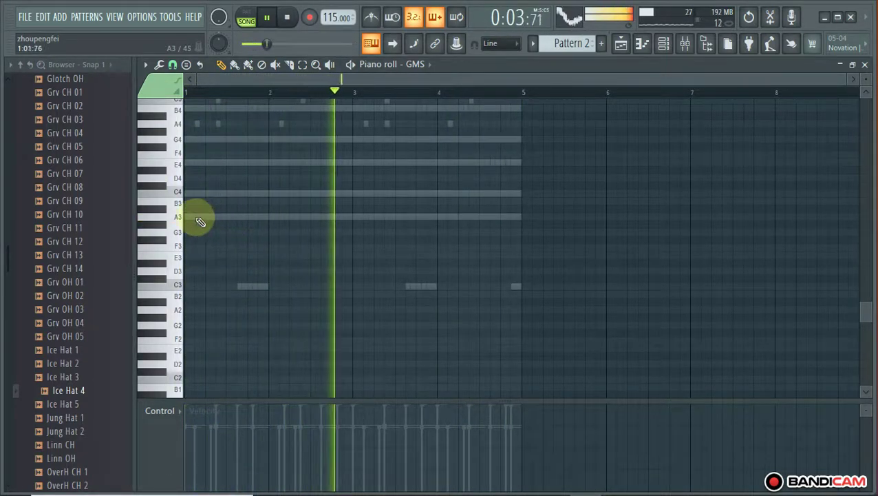
Place an A4 note in the last part of bar 1 in the GMS piano roll and trim it to end at bar 2
{"action": "scroll", "coordinate": [200, 219], "scroll_direction": "up", "scroll_amount": 2}
{"action": "scroll", "coordinate": [196, 219], "scroll_direction": "up", "scroll_amount": 2}
{"action": "left_click", "coordinate": [177, 194]}
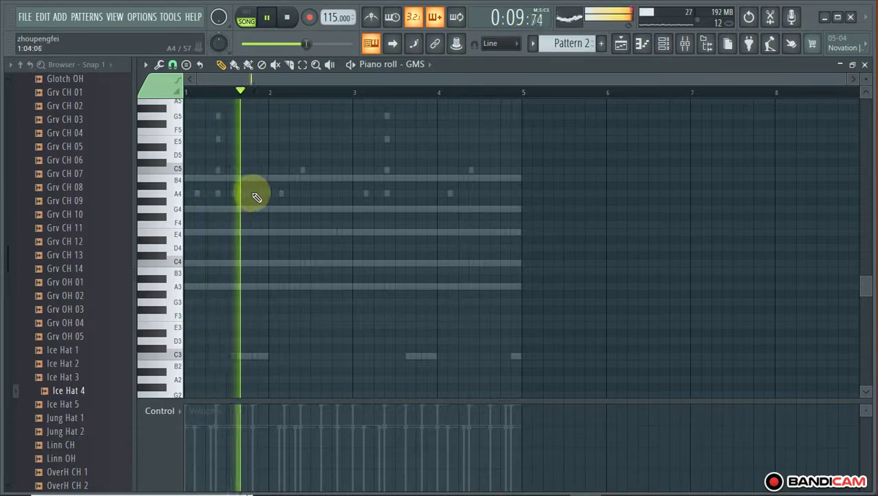
{"action": "left_click", "coordinate": [256, 194]}
{"action": "key", "text": "ctrl+s"}
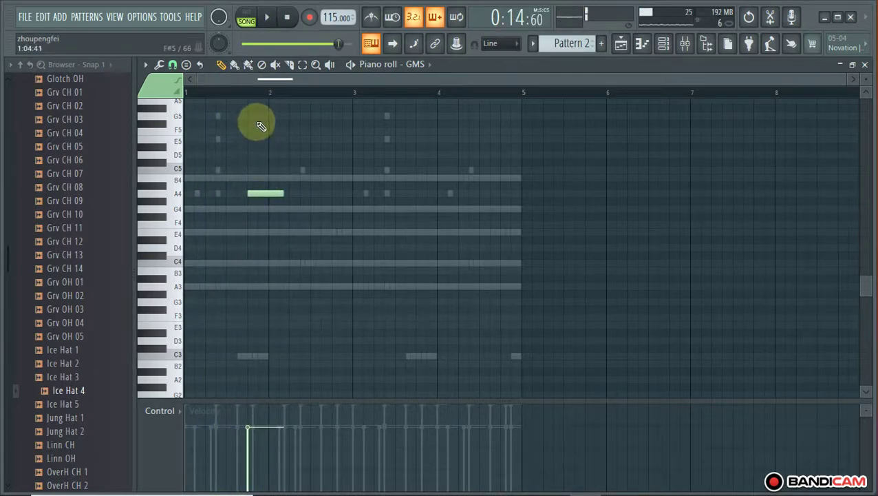
{"action": "left_click_drag", "start_coordinate": [264, 99], "coordinate": [206, 78]}
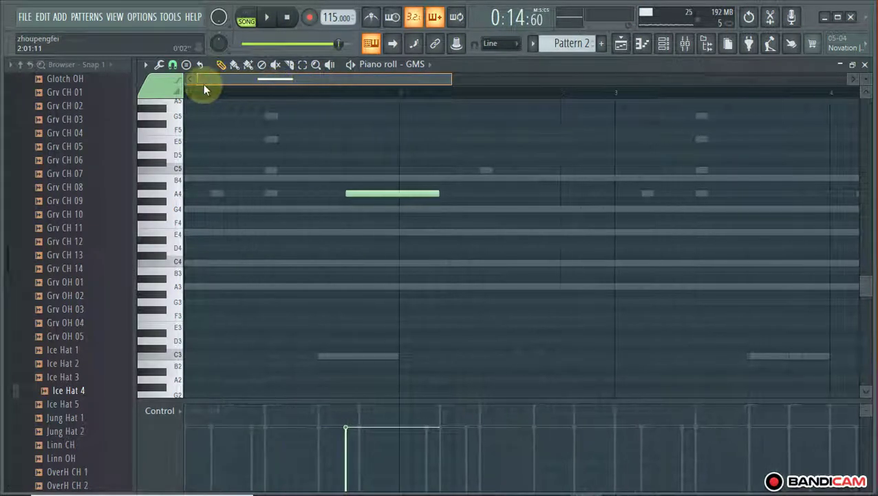
{"action": "key", "text": "space"}
{"action": "key", "text": "space"}
{"action": "key", "text": "space"}
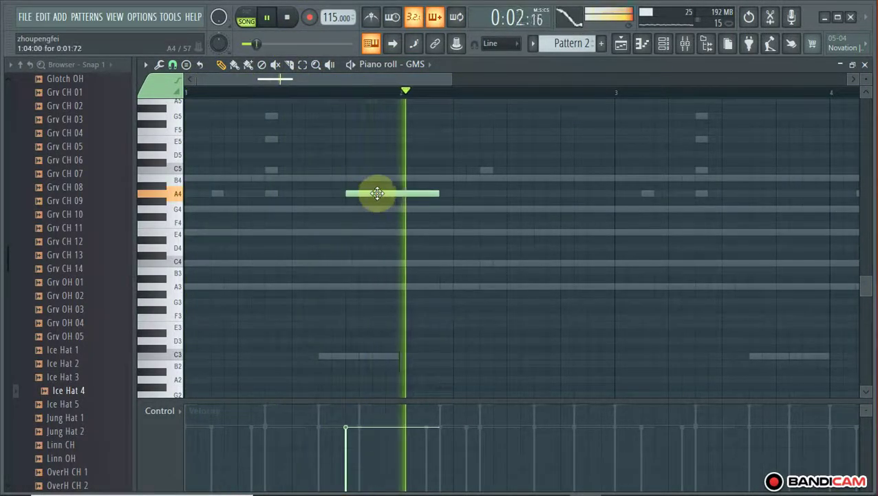
{"action": "left_click_drag", "start_coordinate": [434, 194], "coordinate": [399, 194]}
Continue the GMS melody with a B4 note at the start of bar 2, a short B4, and a C5 held until bar 3
{"action": "left_click", "coordinate": [417, 179]}
{"action": "key", "text": "space"}
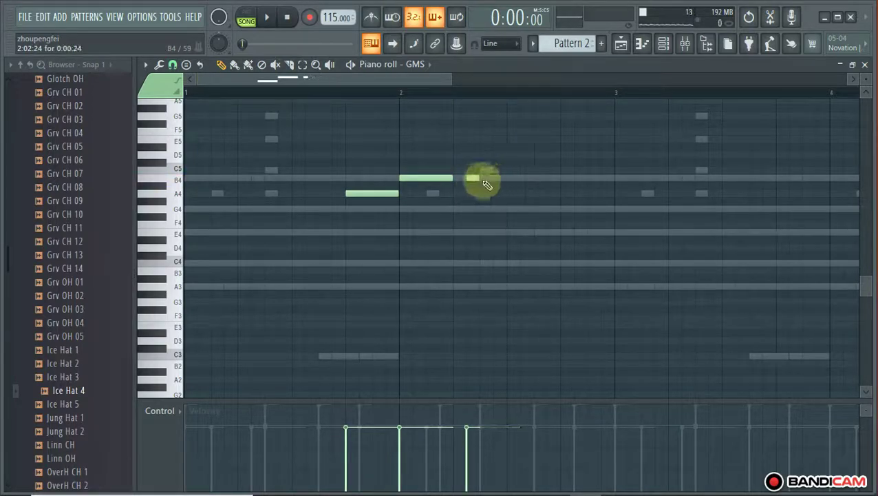
{"action": "left_click_drag", "start_coordinate": [491, 169], "coordinate": [585, 174]}
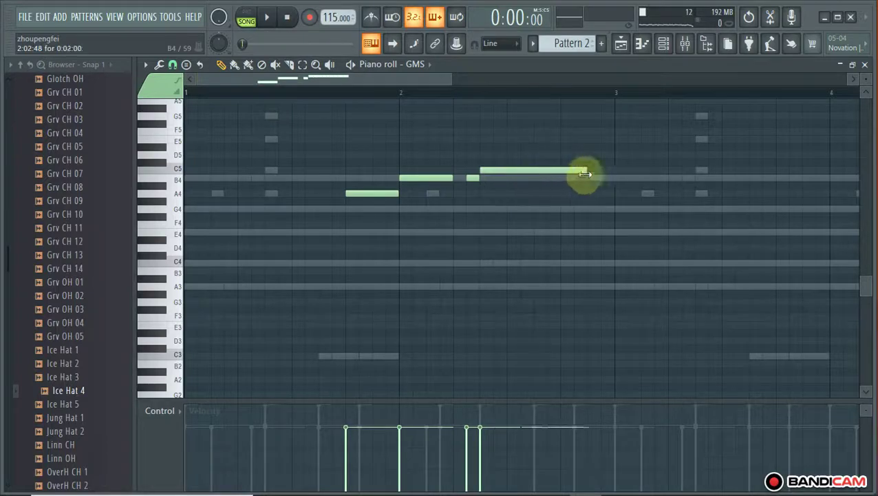
{"action": "key", "text": "space"}
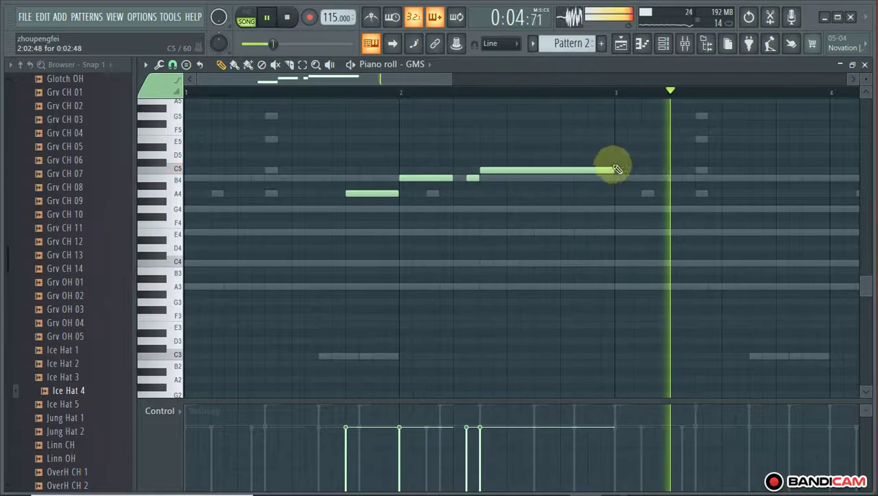
Duplicate the two-bar melody into bars 3 and 4 and transpose all the notes down one octave
{"action": "left_click_drag", "start_coordinate": [620, 90], "coordinate": [6, 179]}
{"action": "key", "text": "ctrl+b"}
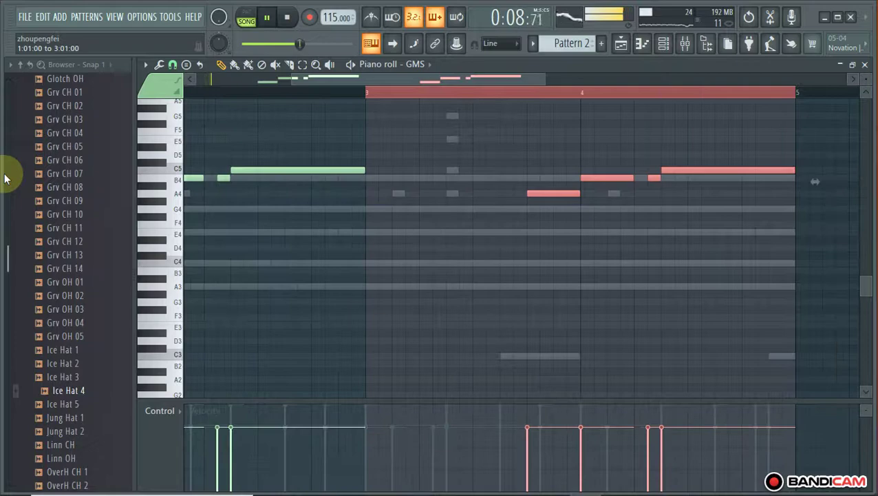
{"action": "key", "text": "ctrl+a"}
{"action": "key", "text": "ctrl+Down"}
{"action": "left_click_drag", "start_coordinate": [43, 170], "coordinate": [51, 172]}
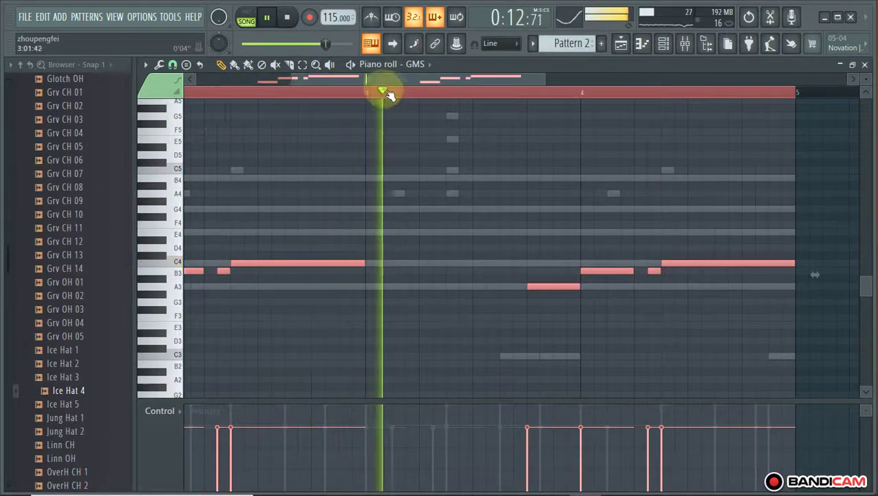
{"action": "left_click_drag", "start_coordinate": [373, 78], "coordinate": [184, 83]}
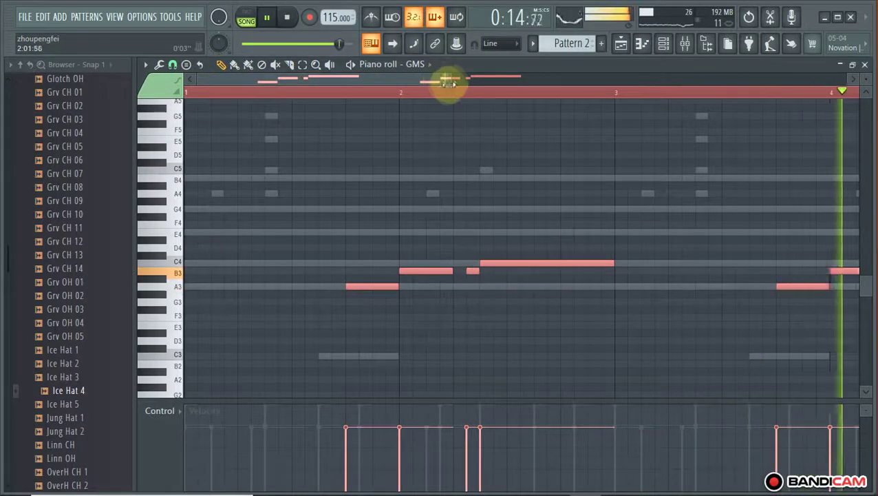
{"action": "left_click_drag", "start_coordinate": [451, 78], "coordinate": [714, 110]}
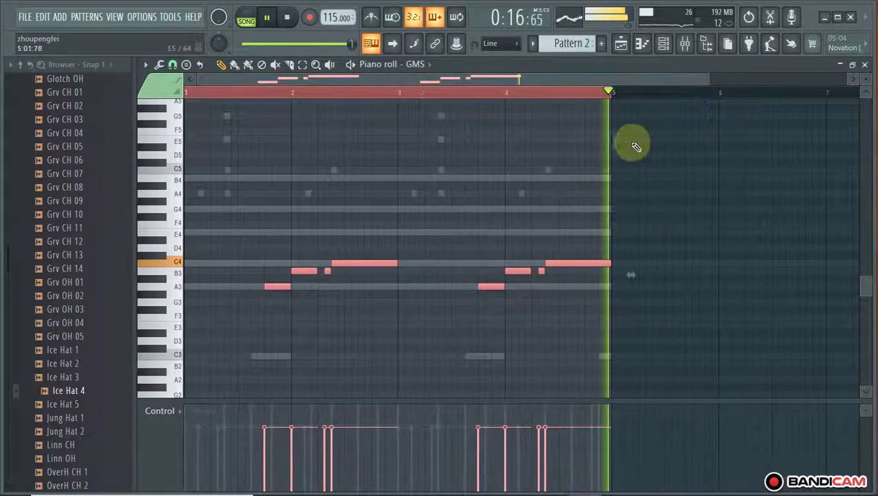
Load the Analog Bass 4 TE program from the Basses bank in the GMS synth and return to the piano roll
{"action": "left_click", "coordinate": [663, 44]}
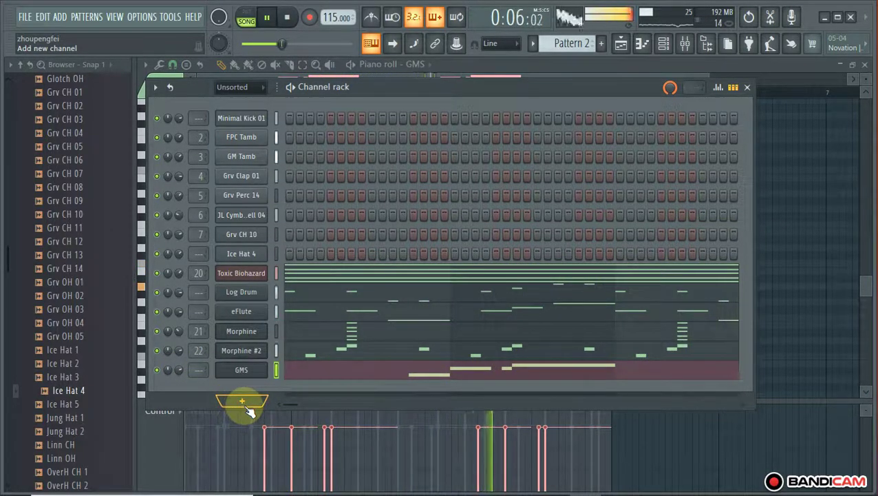
{"action": "left_click", "coordinate": [233, 366]}
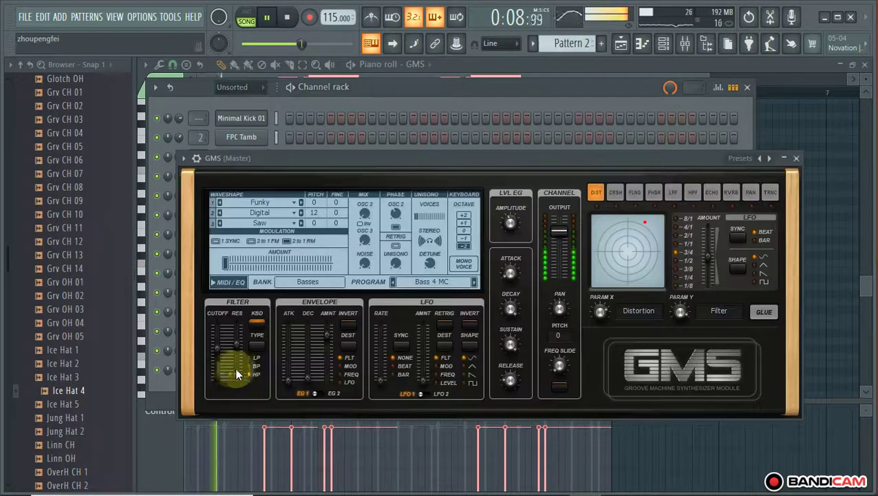
{"action": "left_click", "coordinate": [440, 285]}
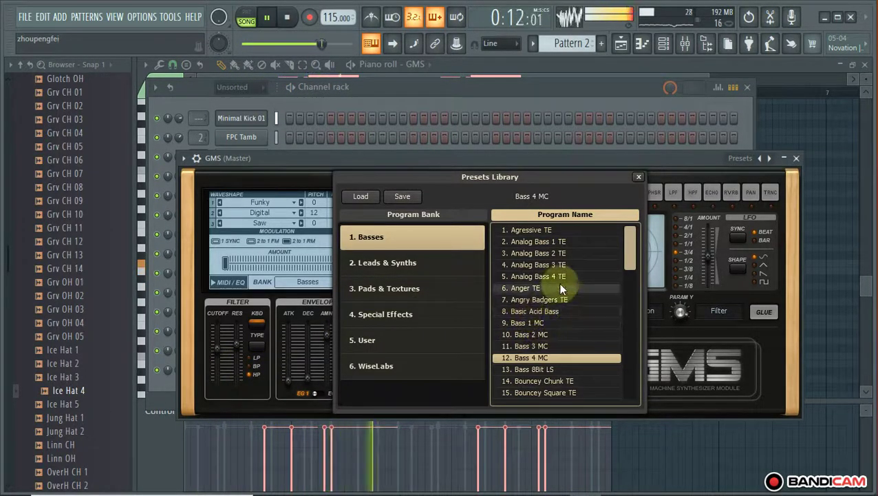
{"action": "left_click", "coordinate": [535, 276]}
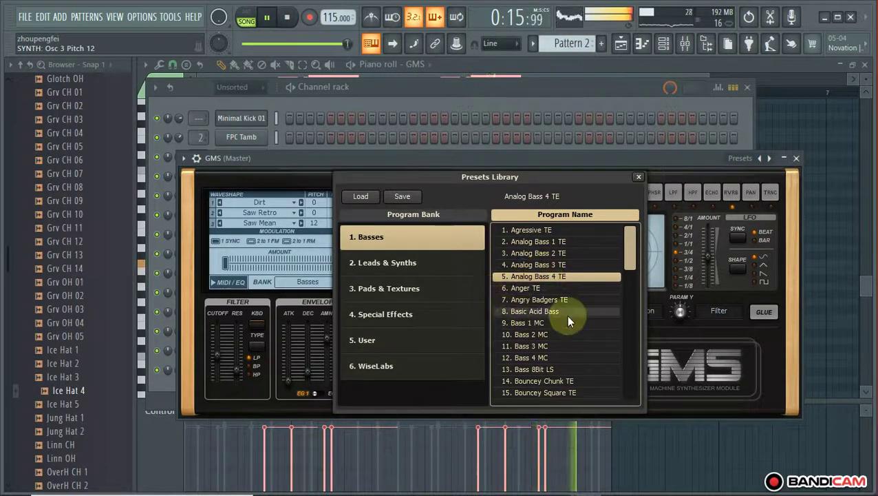
{"action": "left_click", "coordinate": [147, 394]}
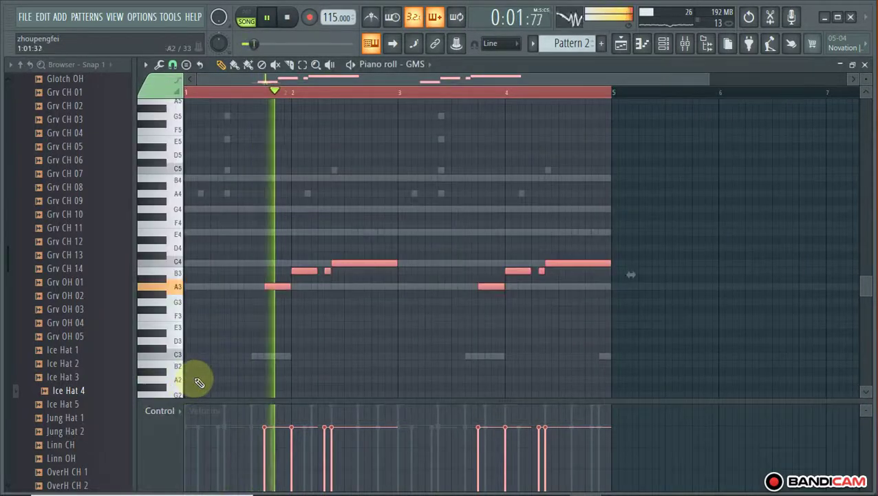
Switch playback to pattern mode with the channel rack shown, and open the Shakers folder under Drums (ModeAudio) in the browser
{"action": "left_click", "coordinate": [668, 47]}
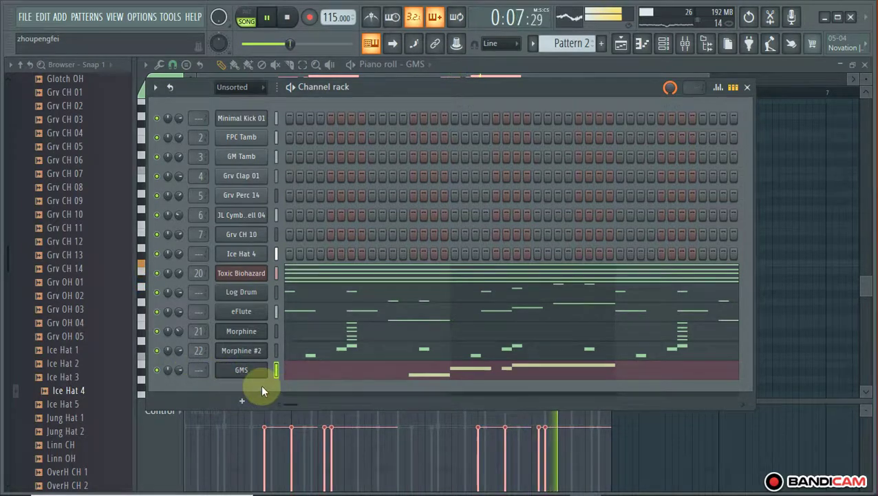
{"action": "left_click", "coordinate": [250, 19]}
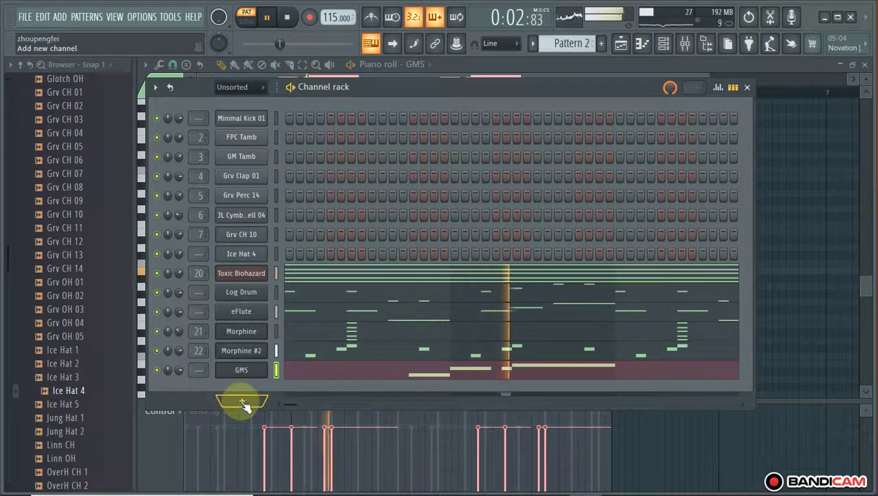
{"action": "scroll", "coordinate": [62, 275], "scroll_direction": "up", "scroll_amount": 15}
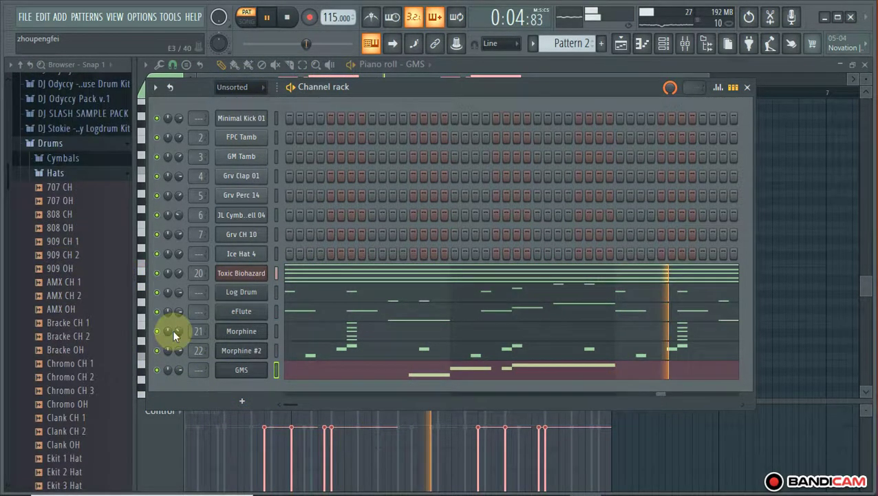
{"action": "left_click", "coordinate": [55, 175]}
{"action": "scroll", "coordinate": [61, 238], "scroll_direction": "up", "scroll_amount": 3}
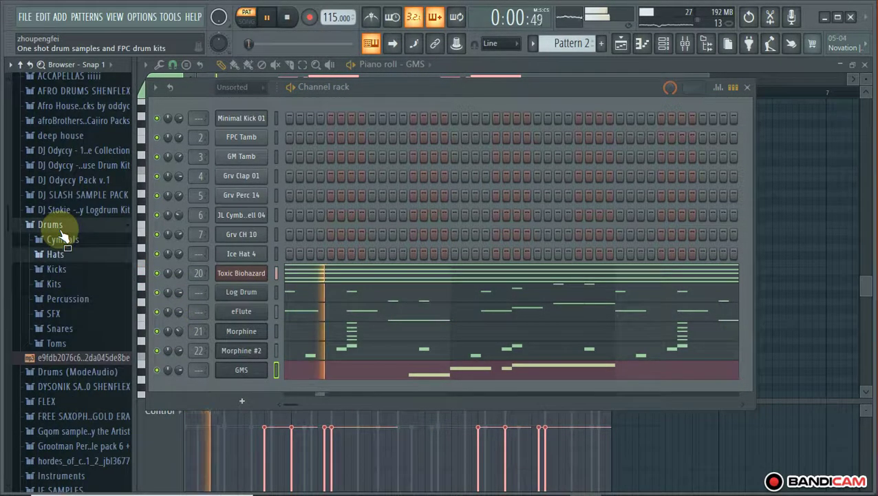
{"action": "left_click", "coordinate": [48, 225]}
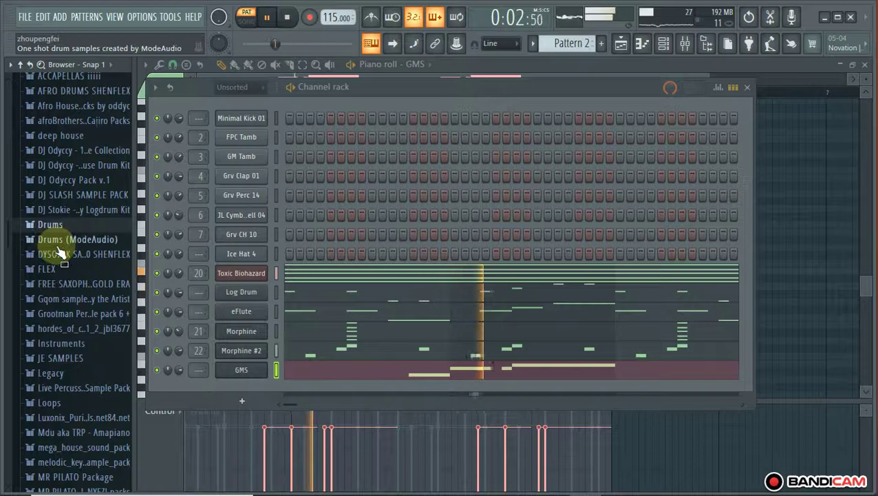
{"action": "left_click", "coordinate": [62, 241]}
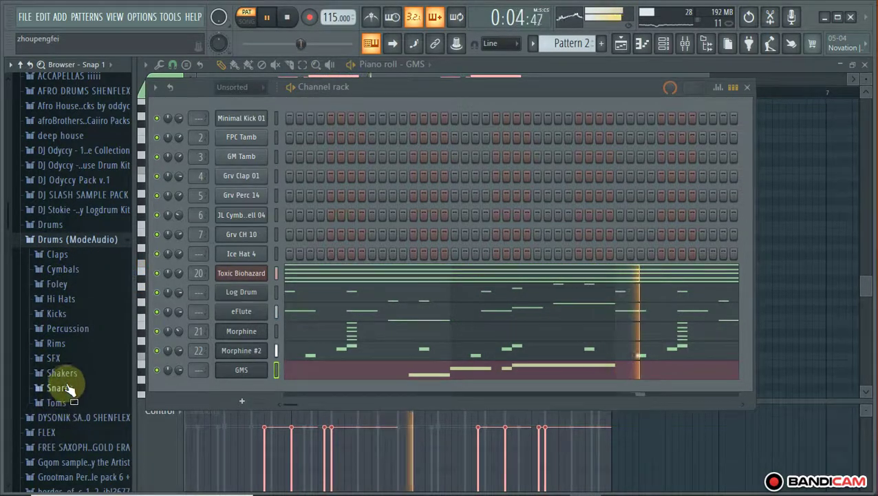
{"action": "left_click", "coordinate": [61, 372]}
Audition shaker samples in the Shakers folder, from the HouseGen and Hyper shakers to Collider Sub Shaker
{"action": "left_click", "coordinate": [66, 379]}
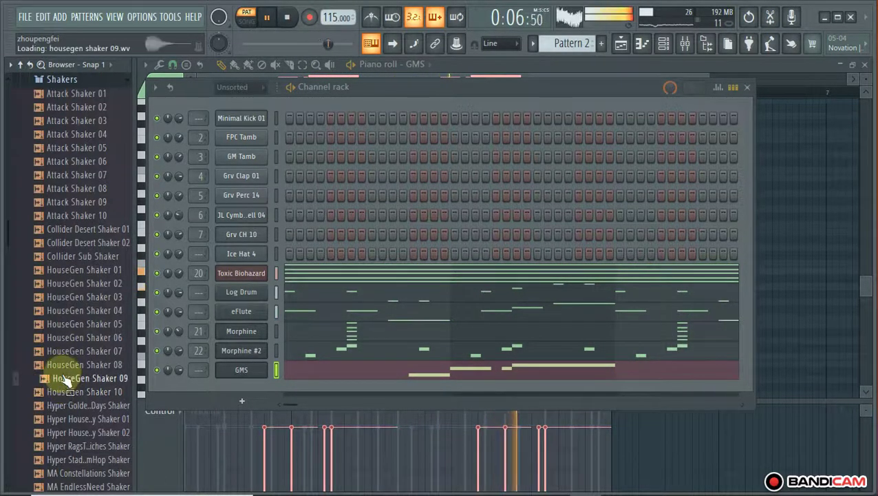
{"action": "left_click", "coordinate": [73, 459]}
{"action": "left_click", "coordinate": [61, 445]}
{"action": "left_click", "coordinate": [68, 460]}
{"action": "left_click", "coordinate": [62, 446]}
{"action": "left_click", "coordinate": [68, 435]}
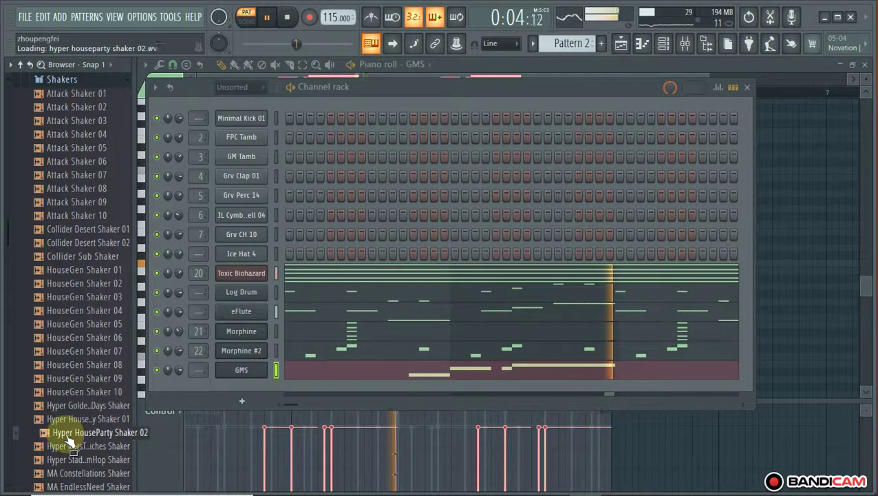
{"action": "left_click", "coordinate": [58, 419]}
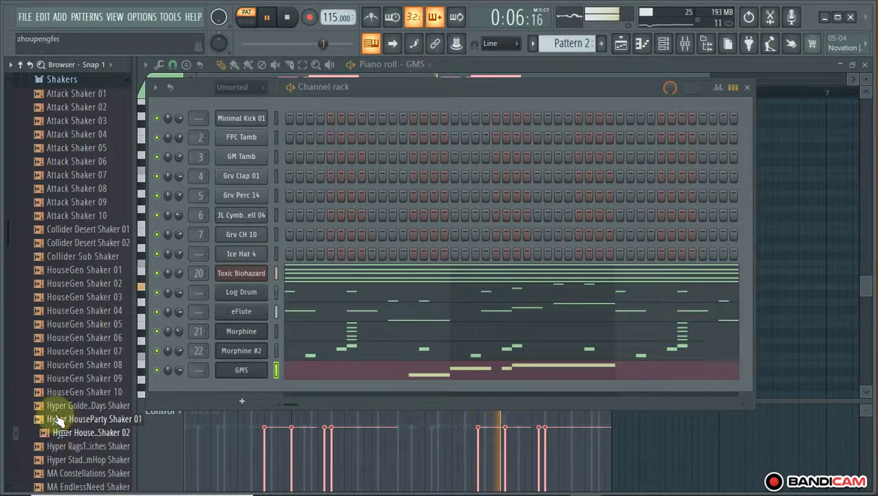
{"action": "left_click", "coordinate": [61, 406]}
{"action": "left_click", "coordinate": [60, 391]}
{"action": "left_click", "coordinate": [68, 351]}
{"action": "left_click", "coordinate": [69, 311]}
{"action": "left_click", "coordinate": [65, 283]}
{"action": "left_click", "coordinate": [67, 256]}
{"action": "scroll", "coordinate": [67, 256], "scroll_direction": "up", "scroll_amount": 2}
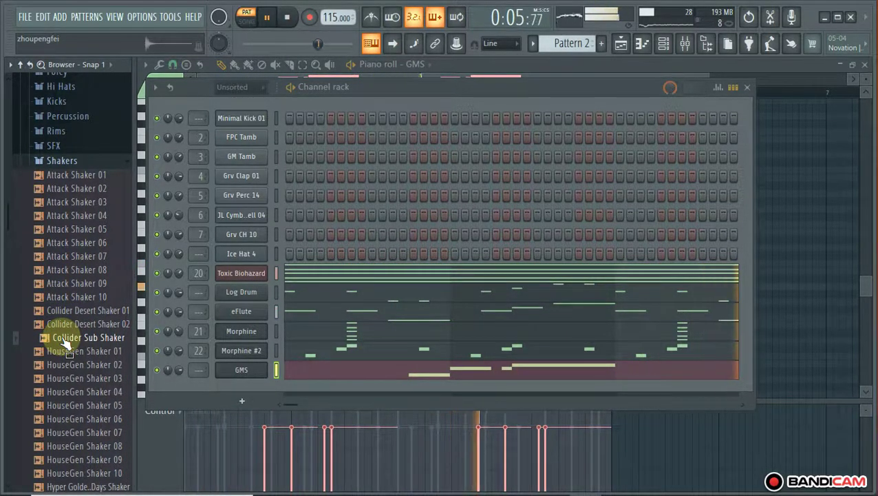
Add the Collider Sub Shaker sample as a new channel and bring the channel rack back to the front
{"action": "right_click", "coordinate": [66, 342]}
{"action": "left_click", "coordinate": [97, 347]}
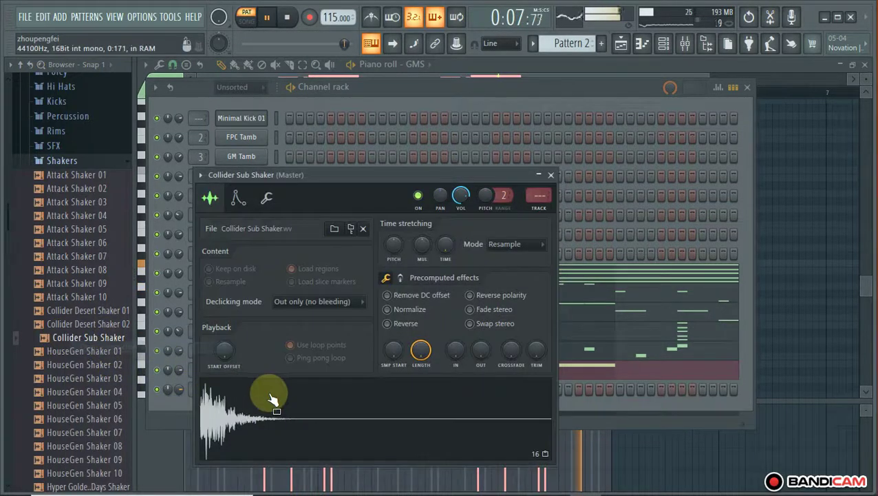
{"action": "left_click", "coordinate": [170, 404]}
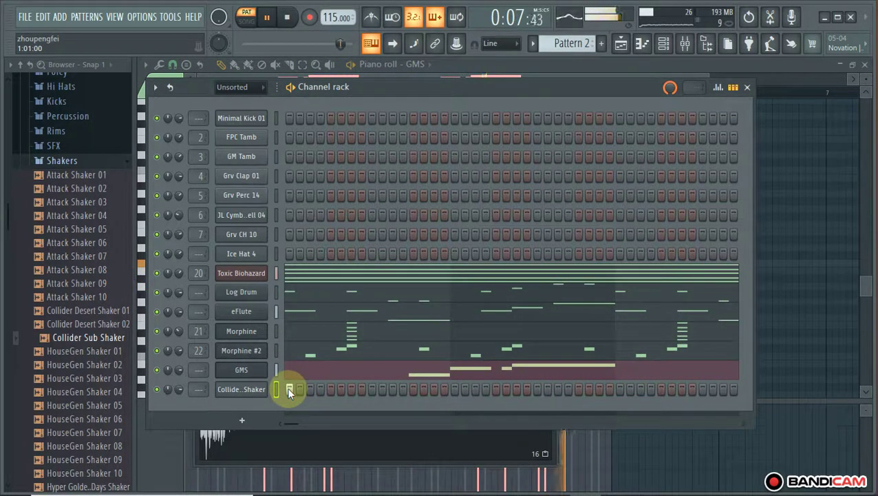
Program the Collider Sub Shaker on steps 1, 5, 8, 17, 21 and 24 and play the pattern
{"action": "left_click", "coordinate": [290, 389]}
{"action": "key", "text": "space"}
{"action": "key", "text": "space"}
{"action": "left_click", "coordinate": [331, 389]}
{"action": "key", "text": "space"}
{"action": "left_click", "coordinate": [362, 389]}
{"action": "left_click", "coordinate": [455, 389]}
{"action": "key", "text": "space"}
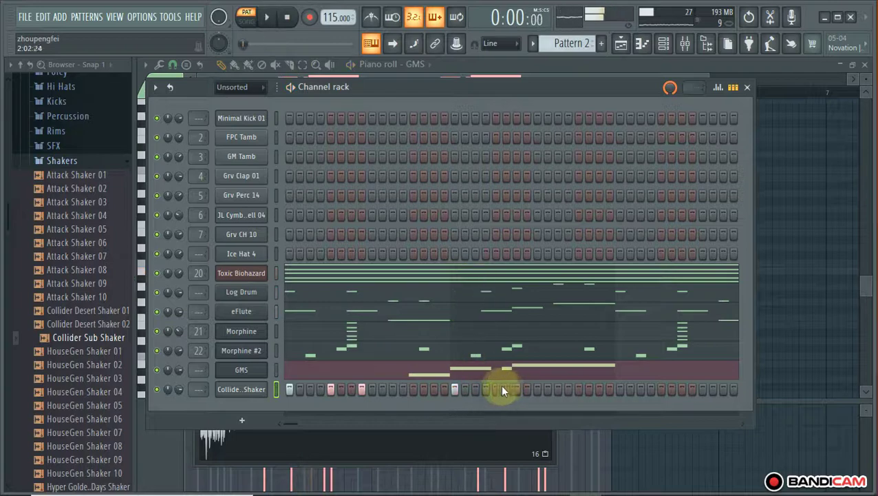
{"action": "key", "text": "space"}
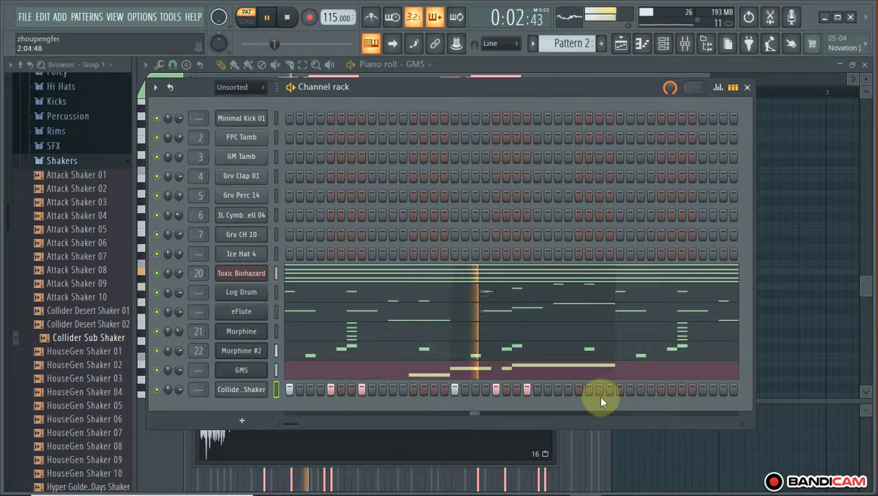
Open the Collider Sub Shaker's notes in the piano roll and duplicate the two-bar shaker rhythm into bars 3 and 4
{"action": "right_click", "coordinate": [252, 394]}
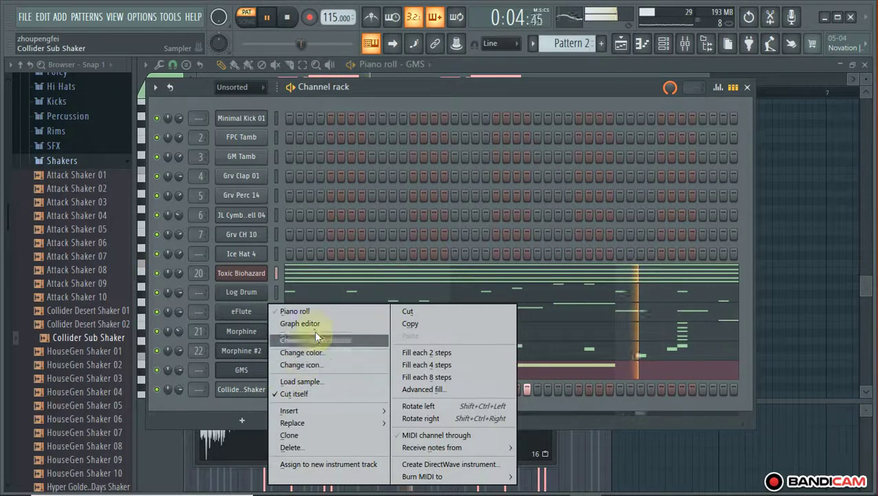
{"action": "left_click", "coordinate": [323, 310]}
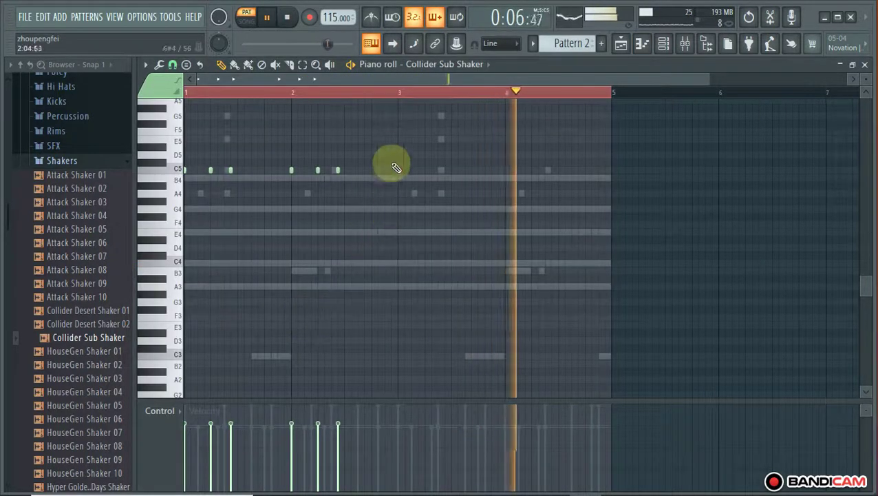
{"action": "key", "text": "space"}
{"action": "left_click", "coordinate": [399, 91]}
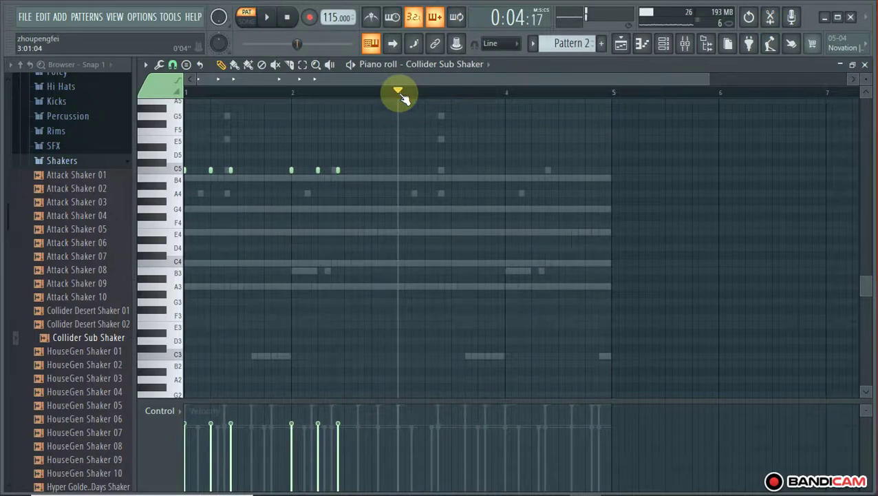
{"action": "left_click_drag", "start_coordinate": [295, 114], "coordinate": [3, 193]}
{"action": "key", "text": "ctrl+b"}
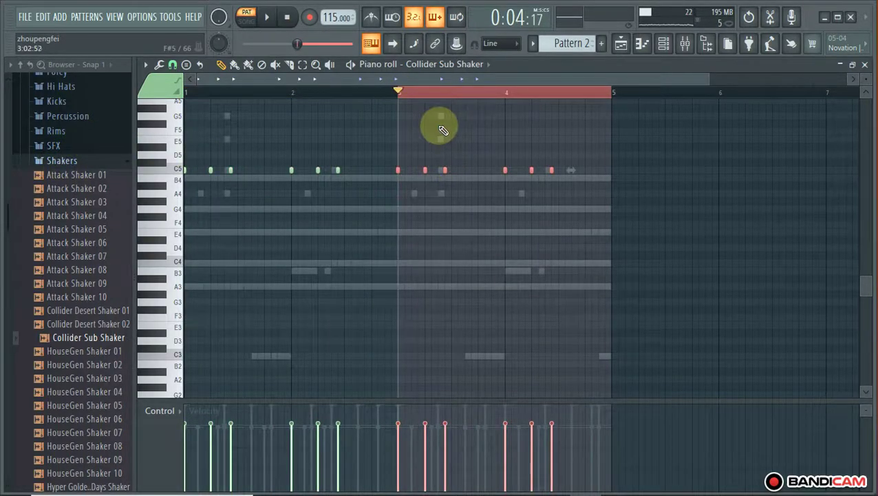
{"action": "left_click", "coordinate": [428, 96]}
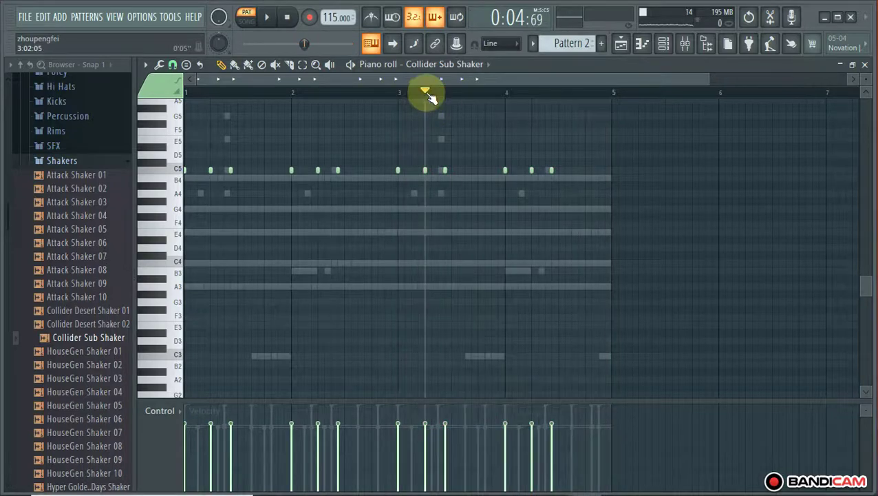
Show the channel rack, add the Attack Shaker 07 sample as a new channel and bring the rack back to the front
{"action": "left_click", "coordinate": [45, 256]}
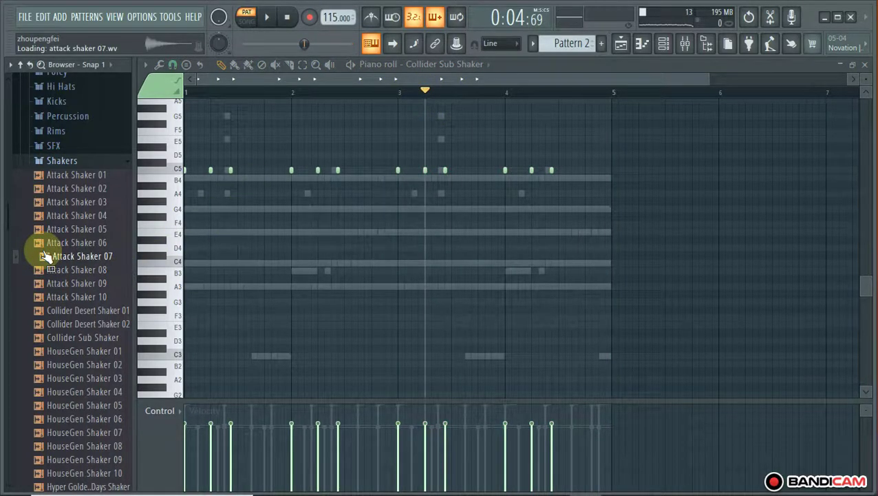
{"action": "left_click_drag", "start_coordinate": [45, 256], "coordinate": [108, 273]}
{"action": "left_click_drag", "start_coordinate": [752, 31], "coordinate": [637, 61]}
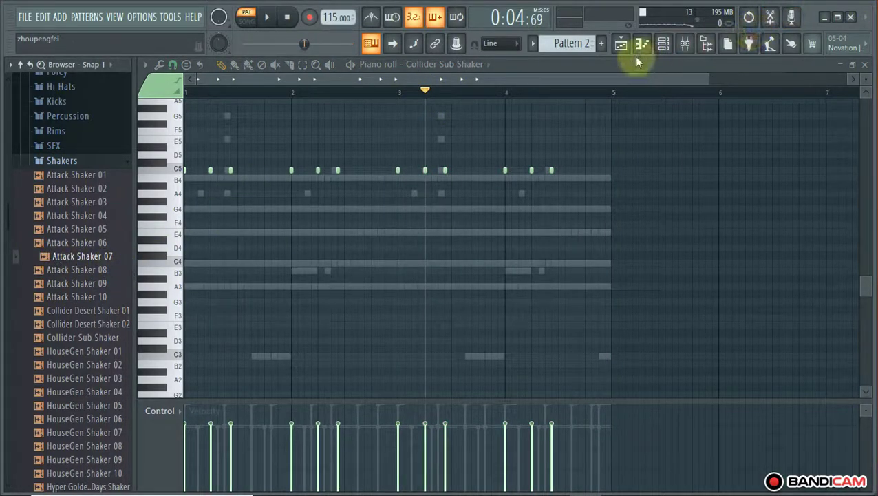
{"action": "left_click", "coordinate": [665, 44]}
{"action": "left_click_drag", "start_coordinate": [55, 320], "coordinate": [74, 271]}
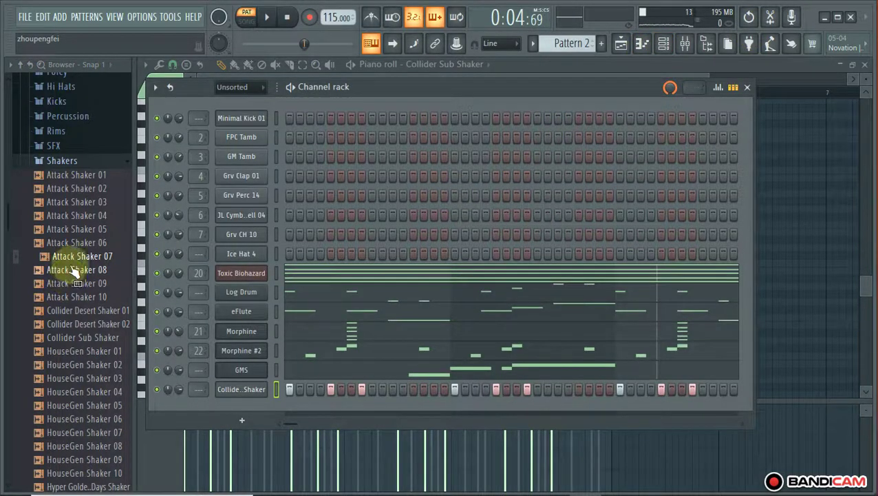
{"action": "right_click", "coordinate": [72, 252]}
{"action": "left_click", "coordinate": [113, 269]}
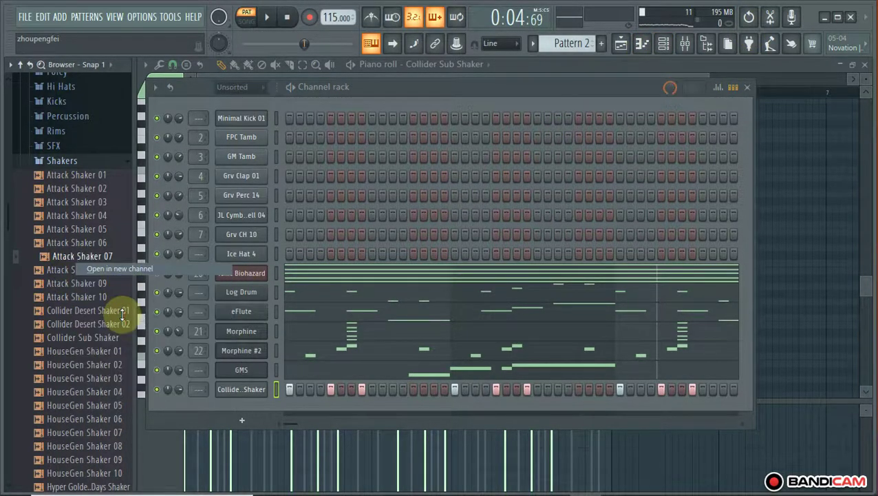
{"action": "left_click", "coordinate": [157, 423]}
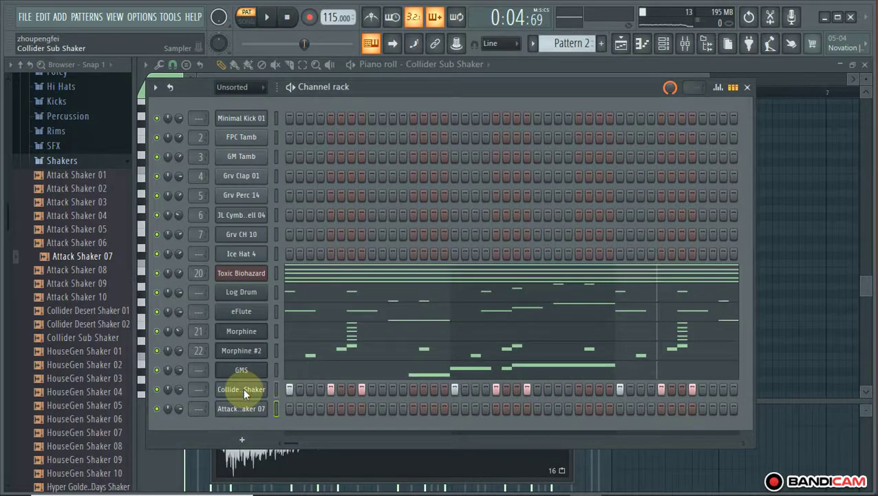
Copy the Collider Sub Shaker's rhythm to the Attack Shaker 07 channel and play the pattern
{"action": "right_click", "coordinate": [243, 388]}
{"action": "left_click", "coordinate": [426, 321]}
{"action": "left_click", "coordinate": [239, 406]}
{"action": "right_click", "coordinate": [239, 407]}
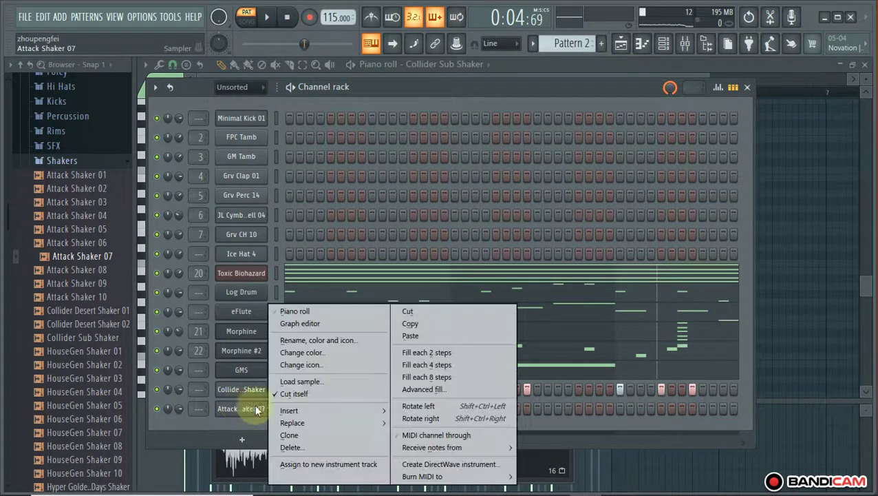
{"action": "left_click", "coordinate": [411, 335]}
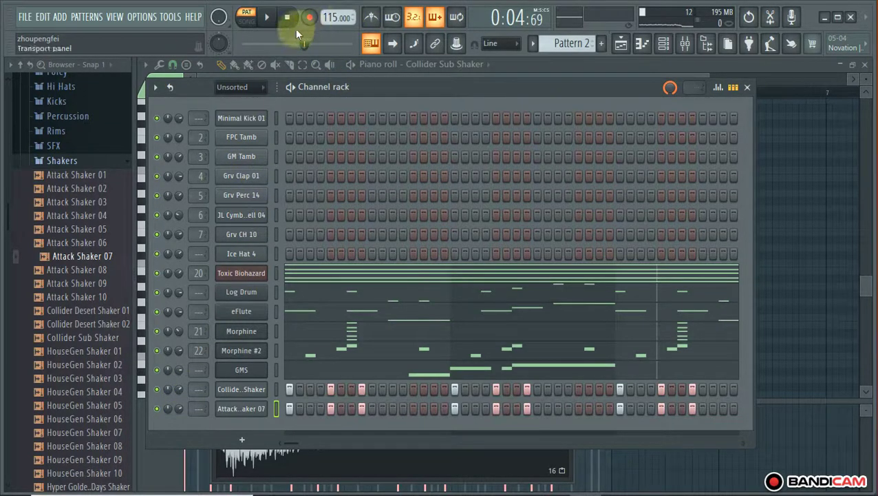
{"action": "key", "text": "space"}
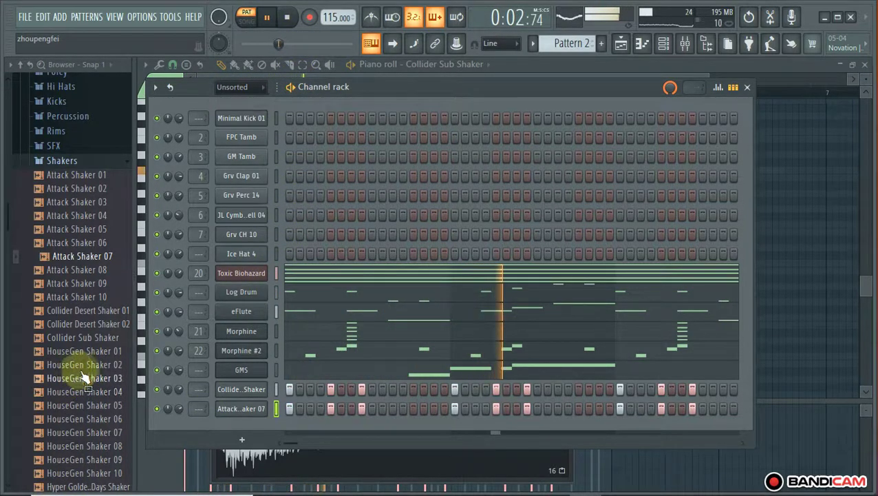
{"action": "left_click_drag", "start_coordinate": [167, 370], "coordinate": [167, 380]}
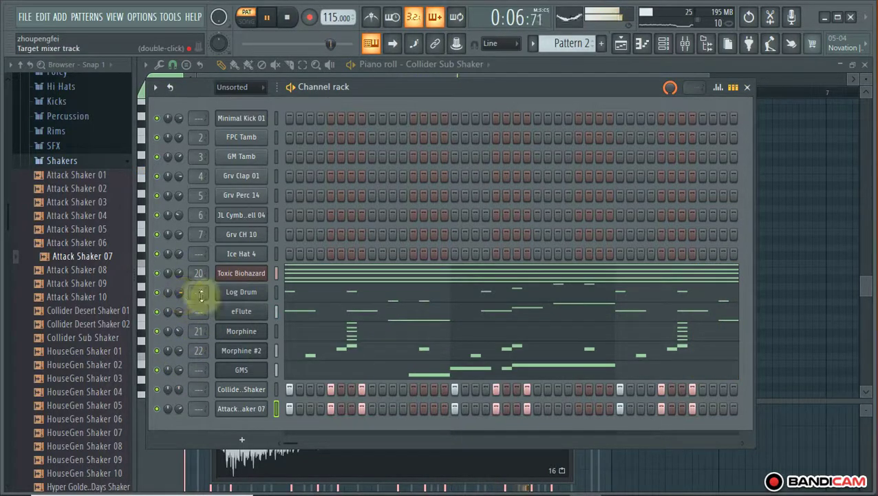
Adjust the Log Drum's modulation 1 decay to about 19% and amplitude decay to about 30%, and return to the channel rack
{"action": "left_click", "coordinate": [241, 293]}
{"action": "left_click_drag", "start_coordinate": [403, 353], "coordinate": [403, 371]}
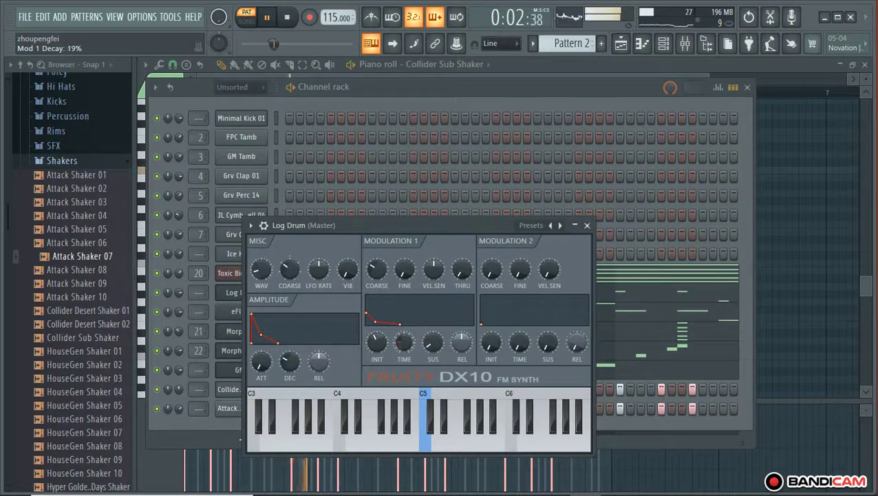
{"action": "left_click_drag", "start_coordinate": [290, 361], "coordinate": [290, 367]}
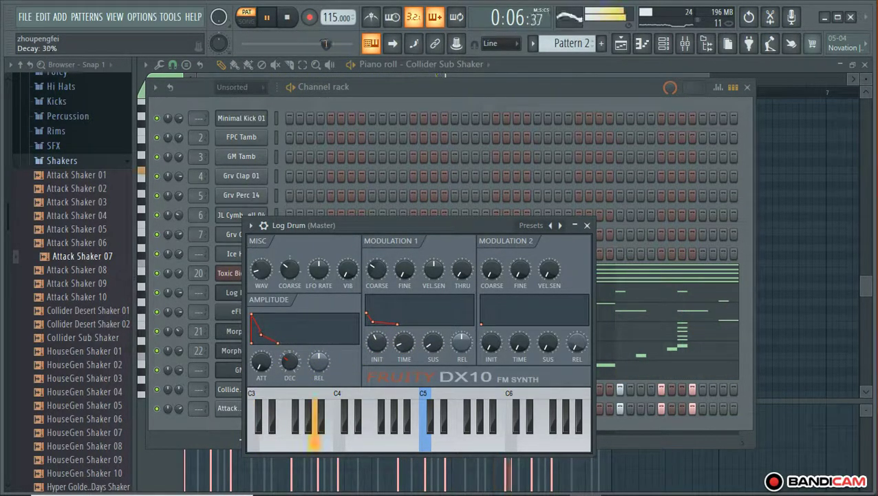
{"action": "scroll", "coordinate": [69, 423], "scroll_direction": "down", "scroll_amount": 6}
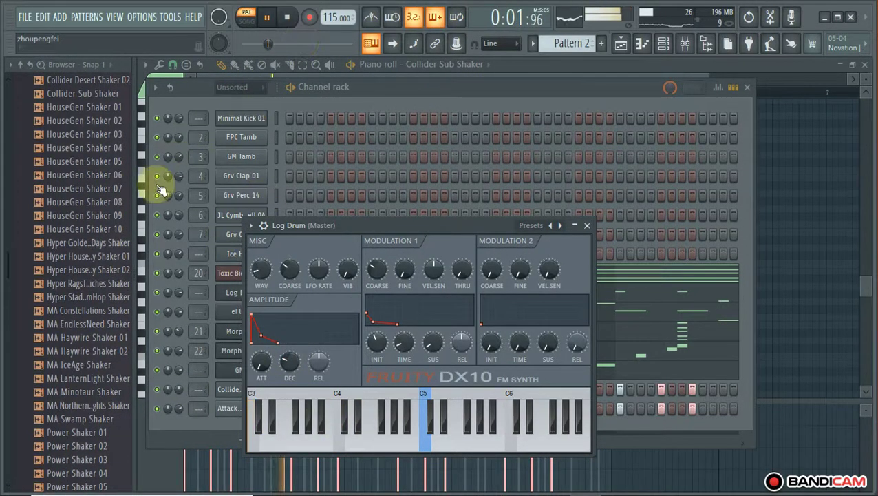
{"action": "left_click", "coordinate": [207, 424]}
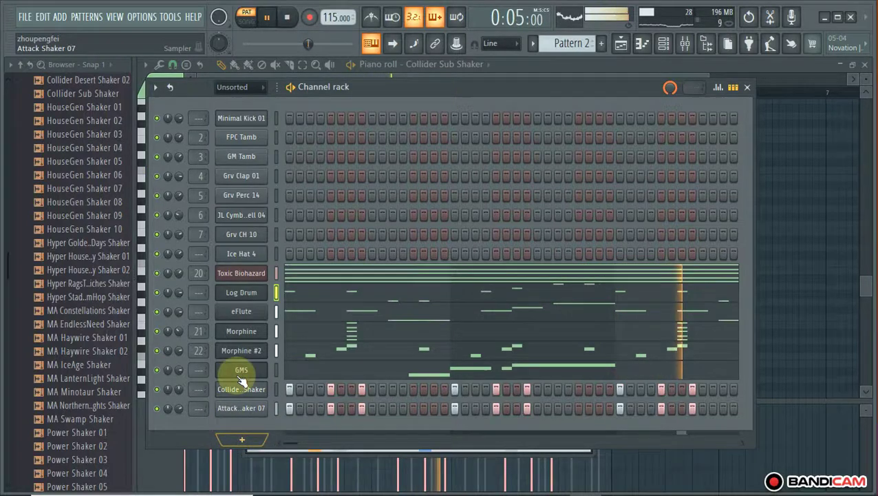
Switch playback to song mode and look through the list of instruments available for a new channel
{"action": "left_click", "coordinate": [242, 439]}
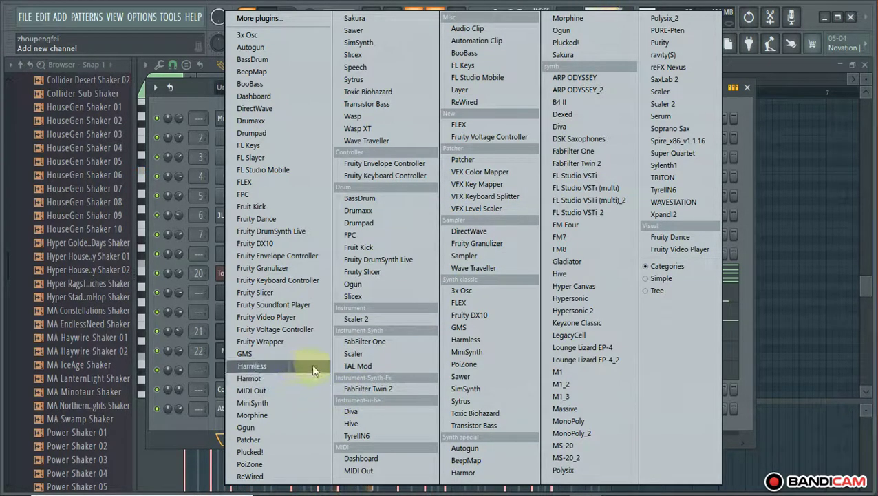
{"action": "left_click", "coordinate": [179, 436]}
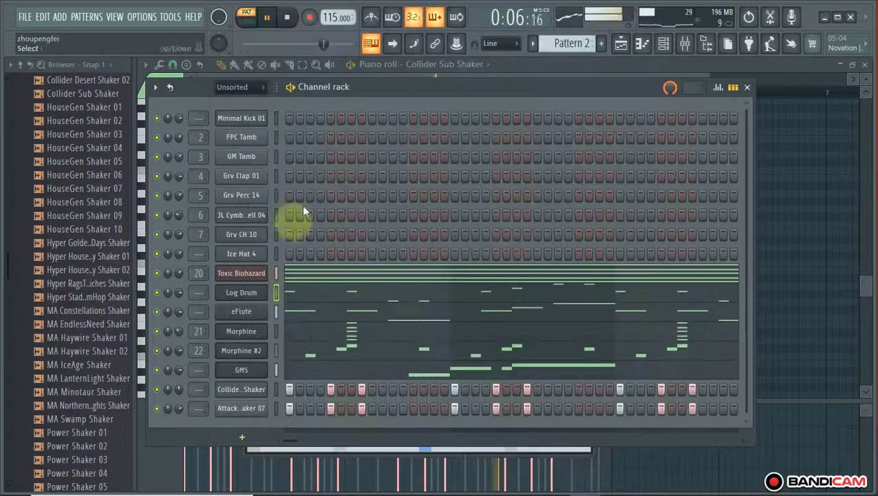
{"action": "left_click", "coordinate": [259, 25]}
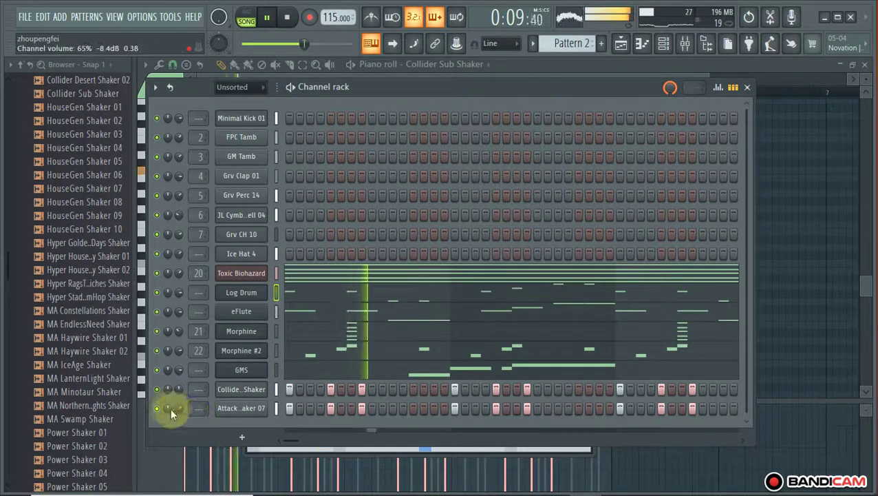
{"action": "left_click", "coordinate": [242, 436]}
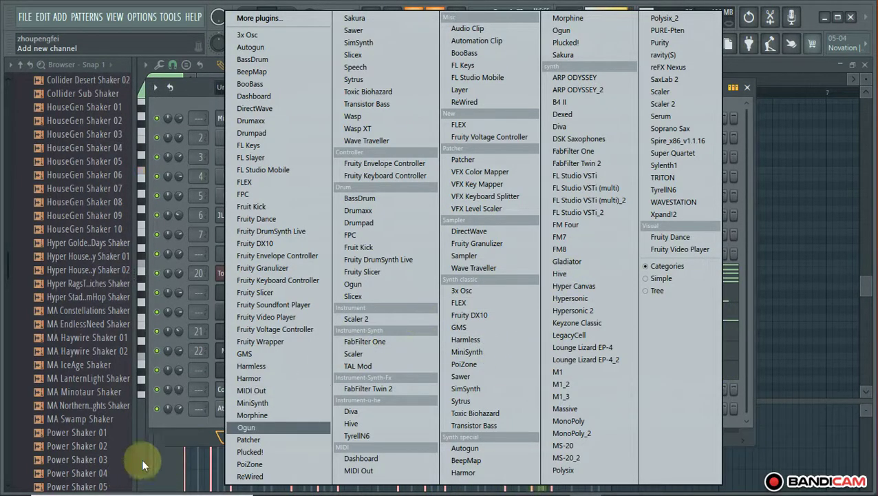
{"action": "left_click", "coordinate": [169, 432]}
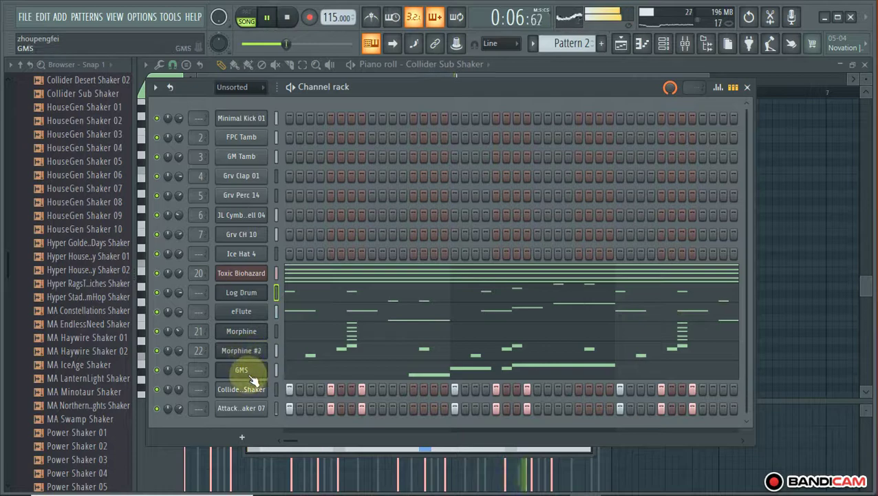
Clone the Morphine #2 channel and load the SYN China MC preset from the Synthetic bank on the clone
{"action": "right_click", "coordinate": [237, 352]}
{"action": "left_click", "coordinate": [292, 423]}
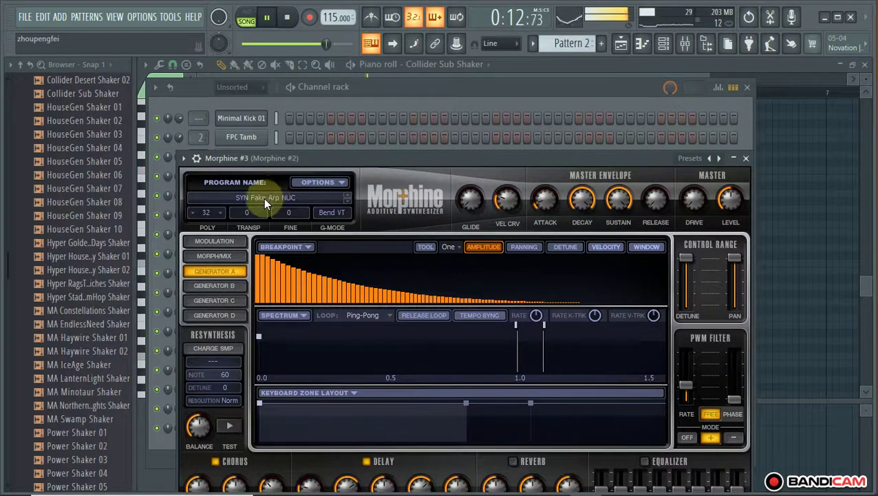
{"action": "left_click", "coordinate": [263, 198]}
{"action": "left_click", "coordinate": [376, 367]}
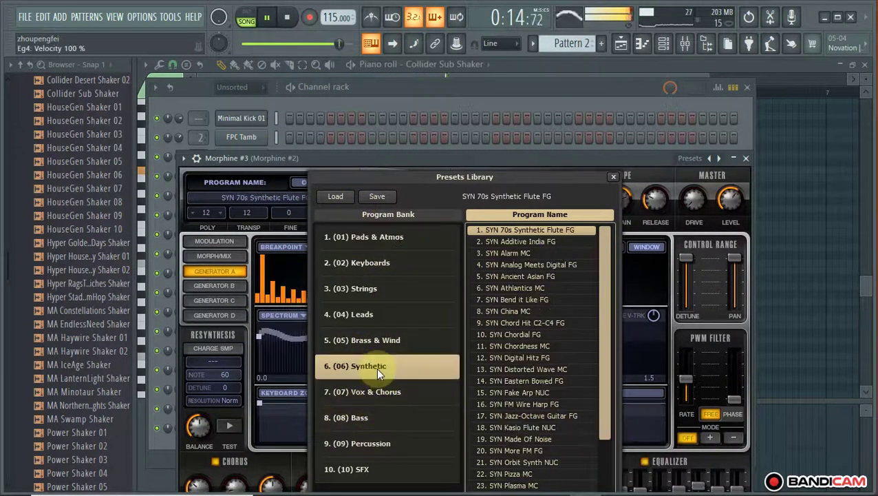
{"action": "left_click", "coordinate": [509, 310]}
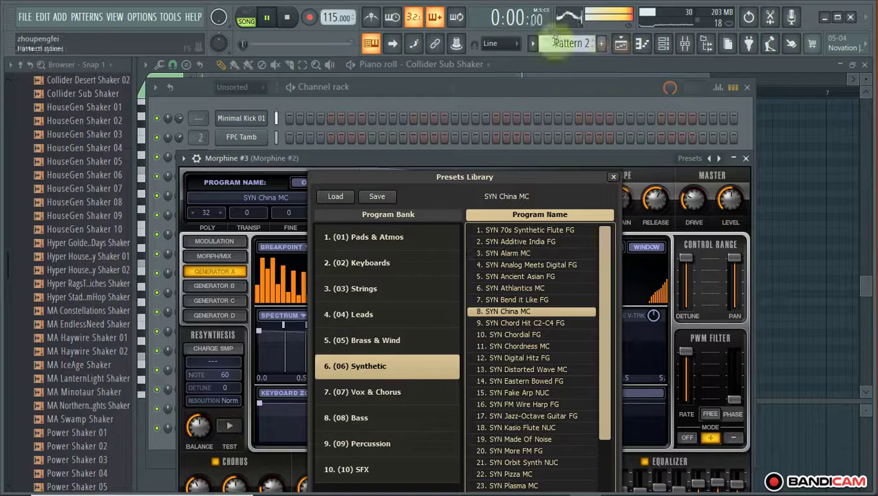
Copy the Morphine #2 notes to the Morphine #3 channel and lower its channel volume to about 28%
{"action": "left_click", "coordinate": [470, 90]}
{"action": "left_click", "coordinate": [469, 90]}
{"action": "right_click", "coordinate": [241, 370]}
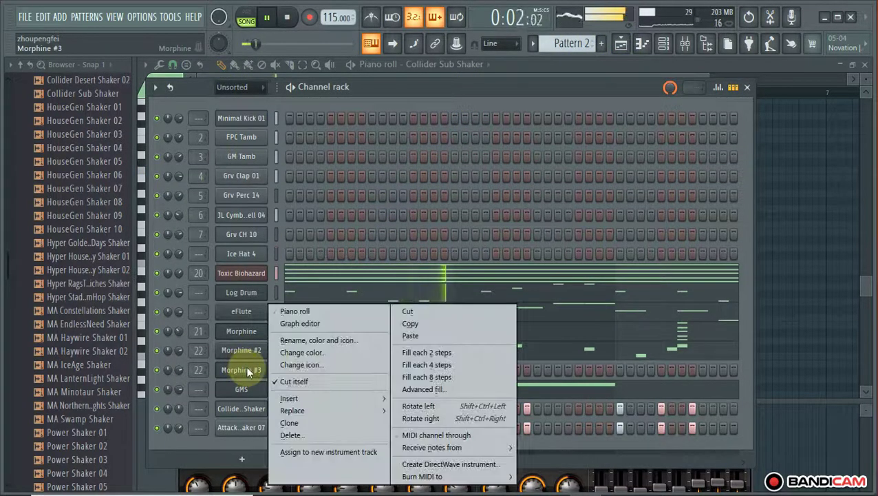
{"action": "left_click", "coordinate": [442, 322]}
{"action": "right_click", "coordinate": [243, 369]}
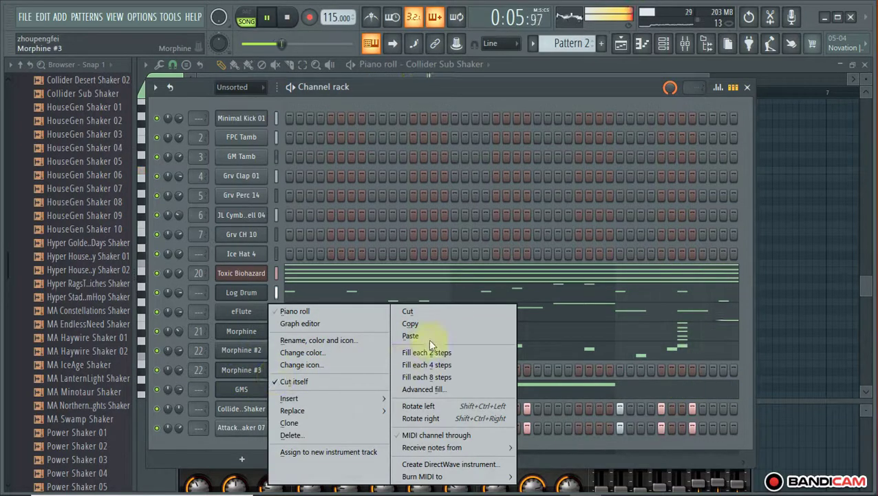
{"action": "left_click", "coordinate": [409, 338]}
{"action": "left_click_drag", "start_coordinate": [179, 370], "coordinate": [179, 372]}
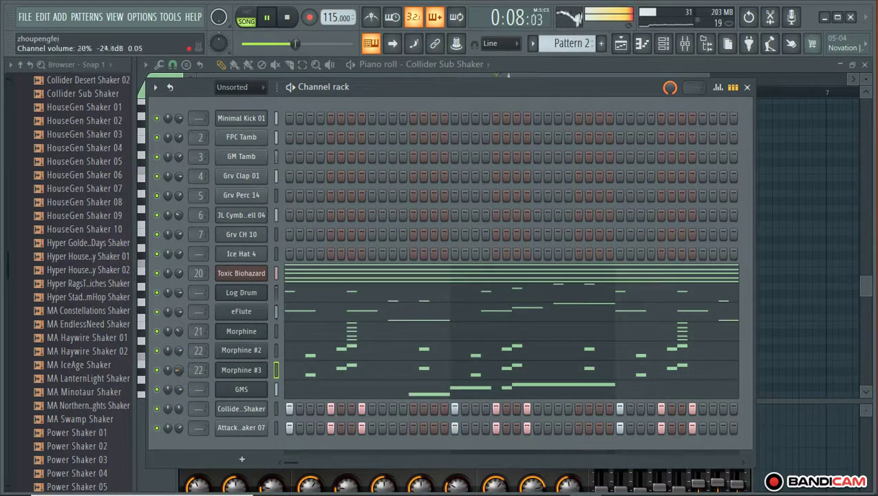
Audition presets from the Synthetic bank on Morphine #3, load SYN Chordial FG, and return to the channel rack
{"action": "left_click", "coordinate": [240, 370]}
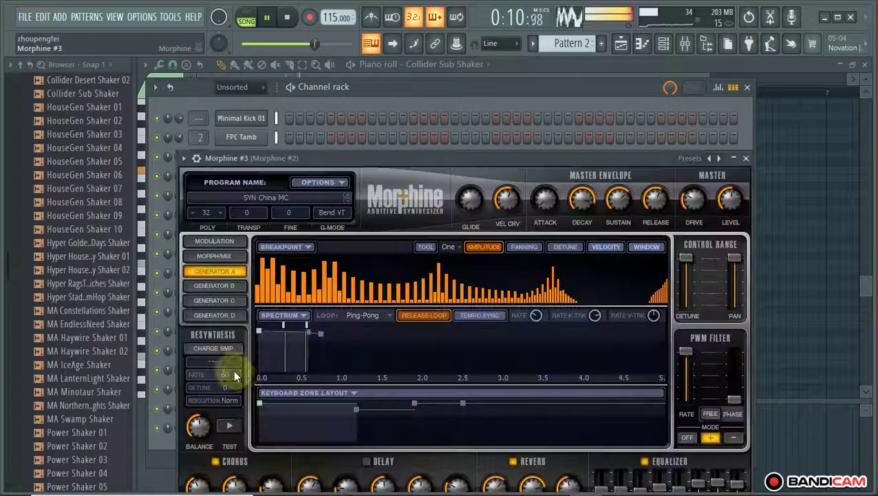
{"action": "left_click", "coordinate": [269, 201]}
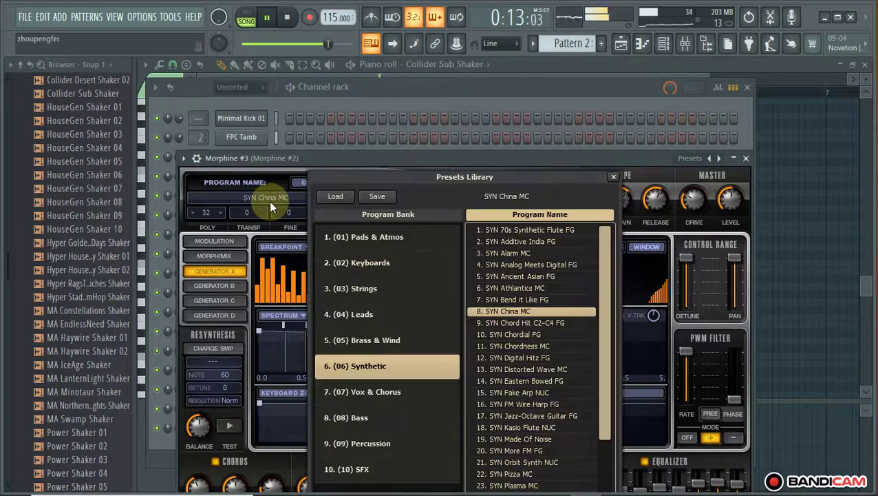
{"action": "left_click", "coordinate": [516, 323]}
{"action": "left_click", "coordinate": [518, 345]}
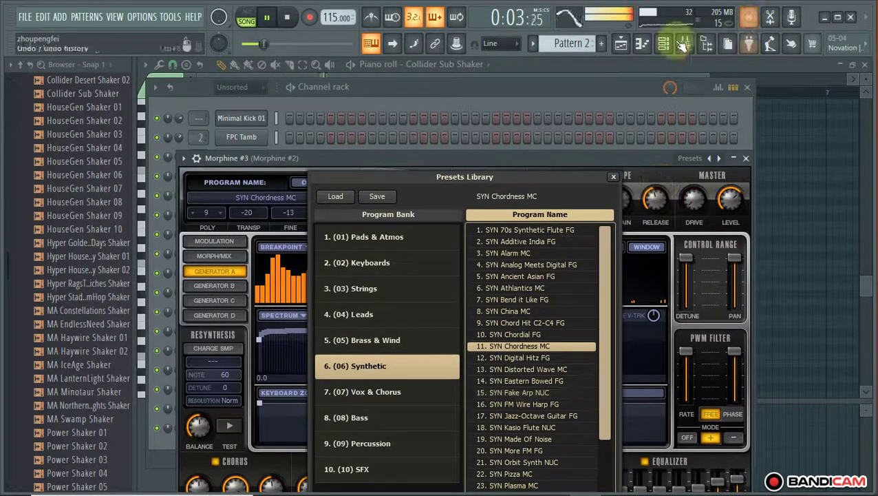
{"action": "left_click", "coordinate": [514, 241]}
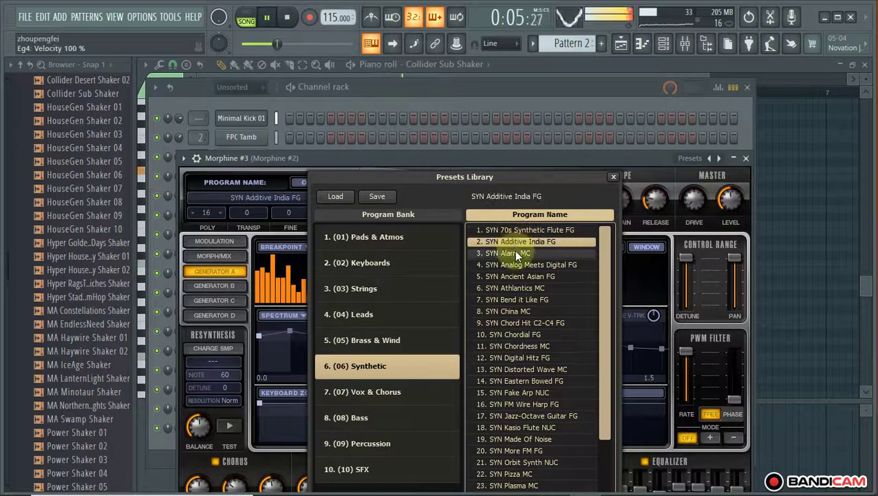
{"action": "left_click", "coordinate": [513, 289]}
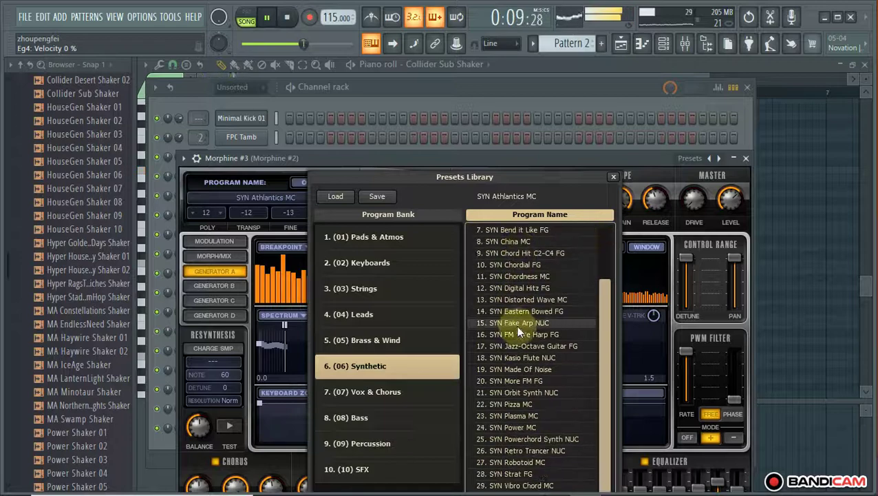
{"action": "scroll", "coordinate": [516, 326], "scroll_direction": "down", "scroll_amount": 3}
{"action": "left_click", "coordinate": [519, 394]}
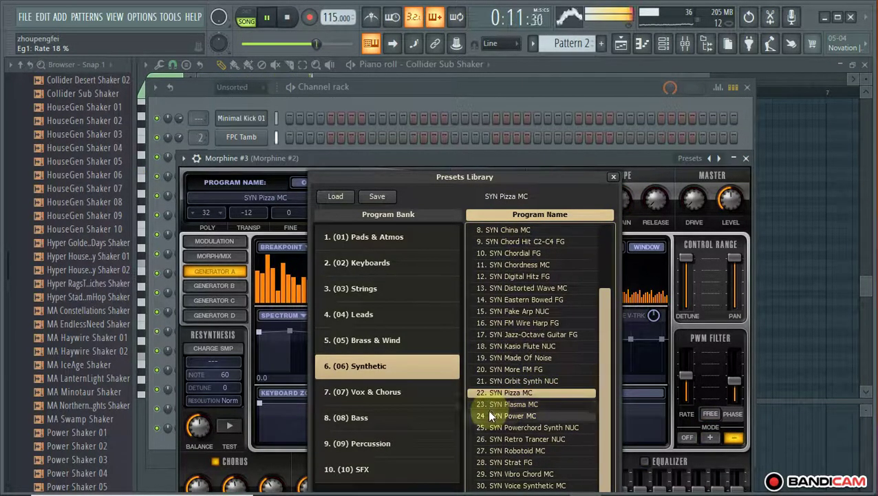
{"action": "left_click", "coordinate": [508, 326]}
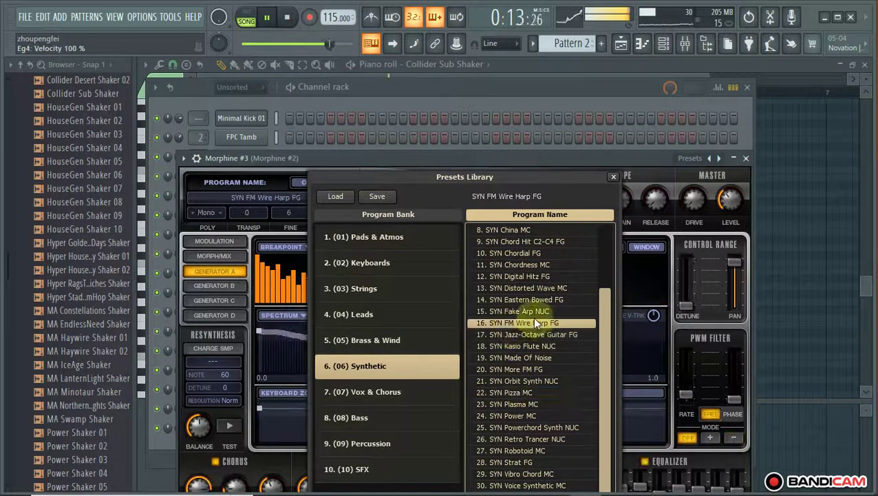
{"action": "left_click", "coordinate": [516, 289]}
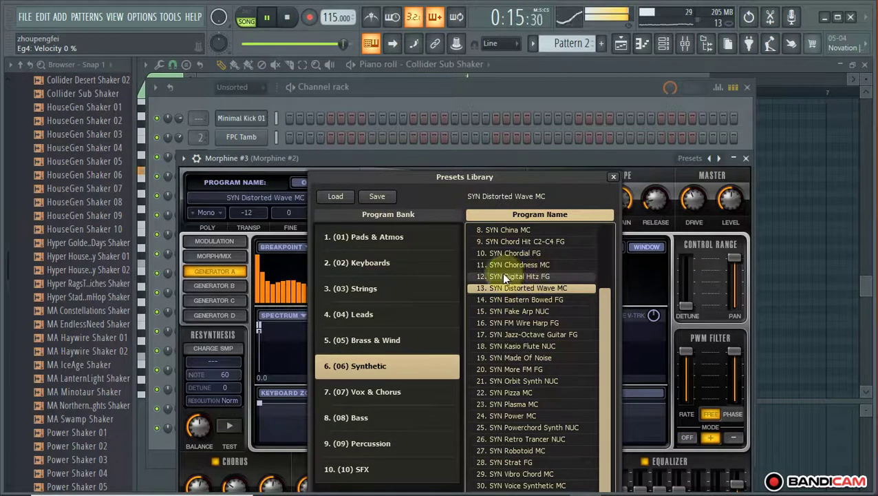
{"action": "left_click", "coordinate": [501, 254]}
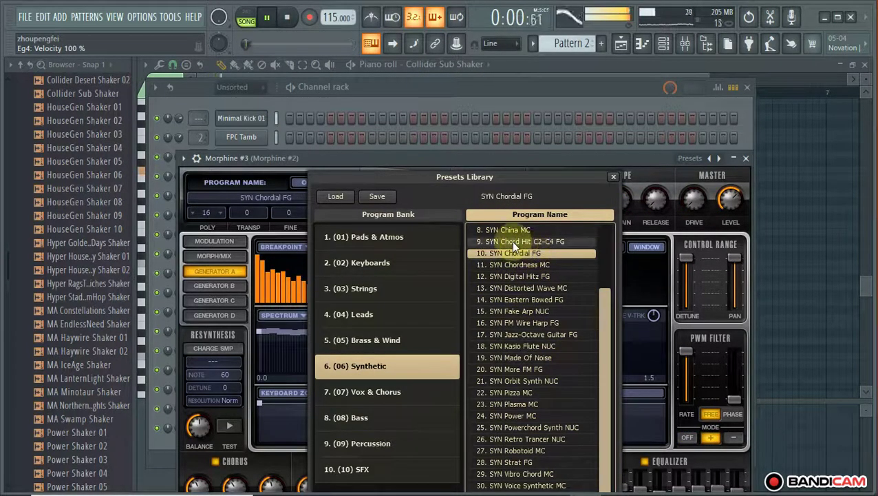
{"action": "left_click", "coordinate": [509, 170]}
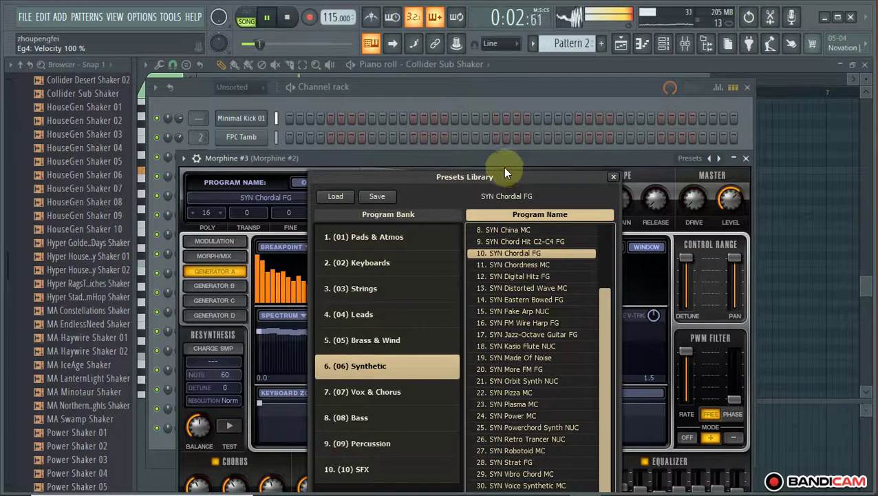
{"action": "left_click", "coordinate": [478, 101]}
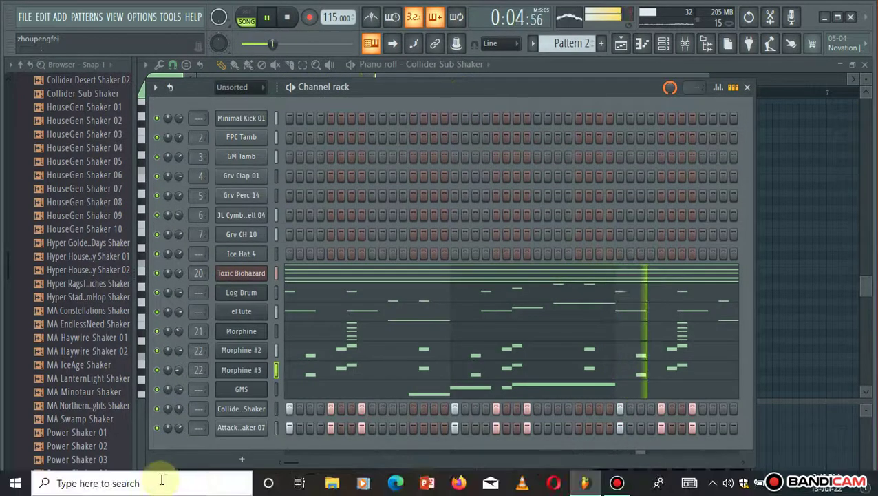
Collapse the Shakers and Drums (ModeAudio) folders in the sample browser
{"action": "scroll", "coordinate": [69, 399], "scroll_direction": "up", "scroll_amount": 5}
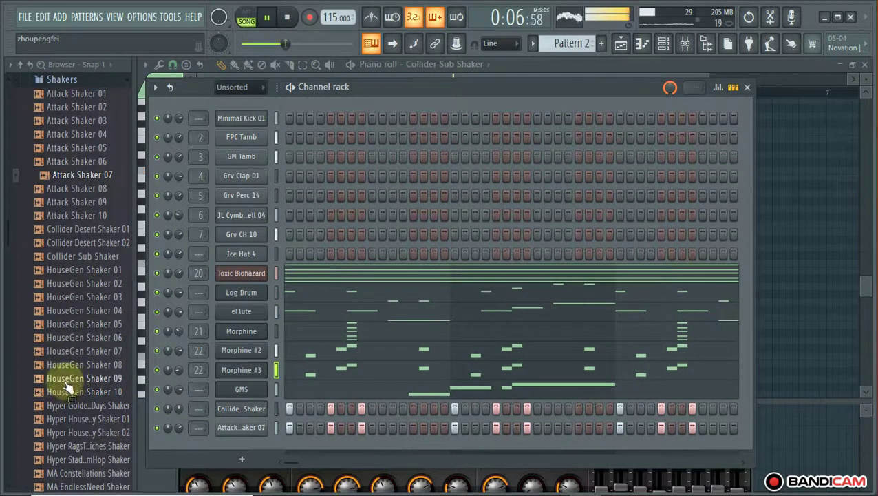
{"action": "scroll", "coordinate": [67, 392], "scroll_direction": "up", "scroll_amount": 10}
{"action": "scroll", "coordinate": [68, 386], "scroll_direction": "up", "scroll_amount": 2}
{"action": "left_click", "coordinate": [56, 405]}
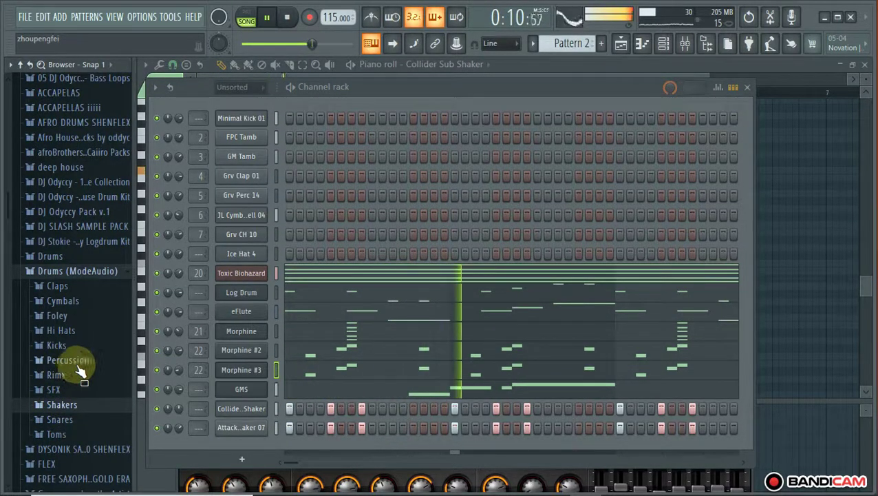
{"action": "left_click", "coordinate": [45, 271]}
Look through the list of sample packs and check the subfolders of the Drums folder
{"action": "scroll", "coordinate": [61, 303], "scroll_direction": "down", "scroll_amount": 5}
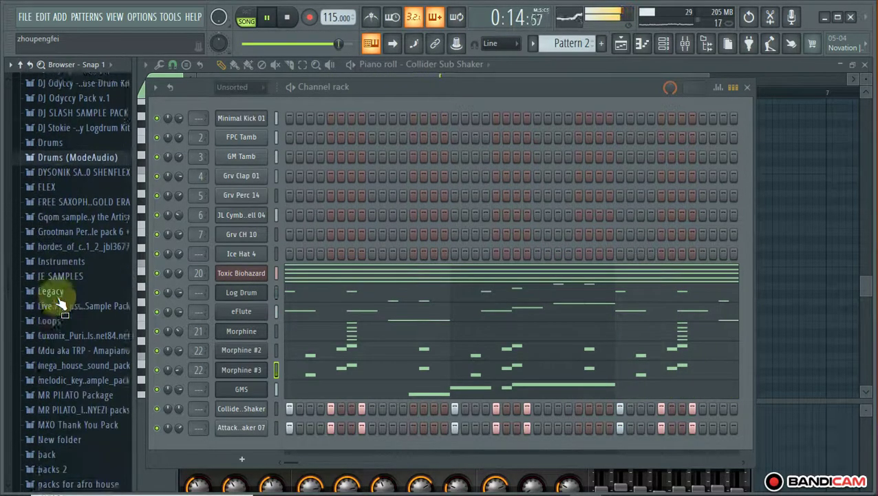
{"action": "scroll", "coordinate": [60, 303], "scroll_direction": "down", "scroll_amount": 3}
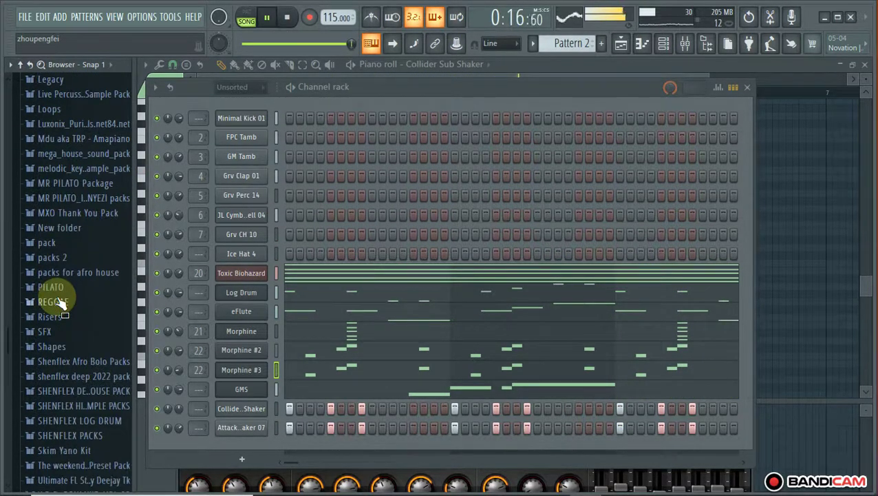
{"action": "scroll", "coordinate": [61, 302], "scroll_direction": "up", "scroll_amount": 10}
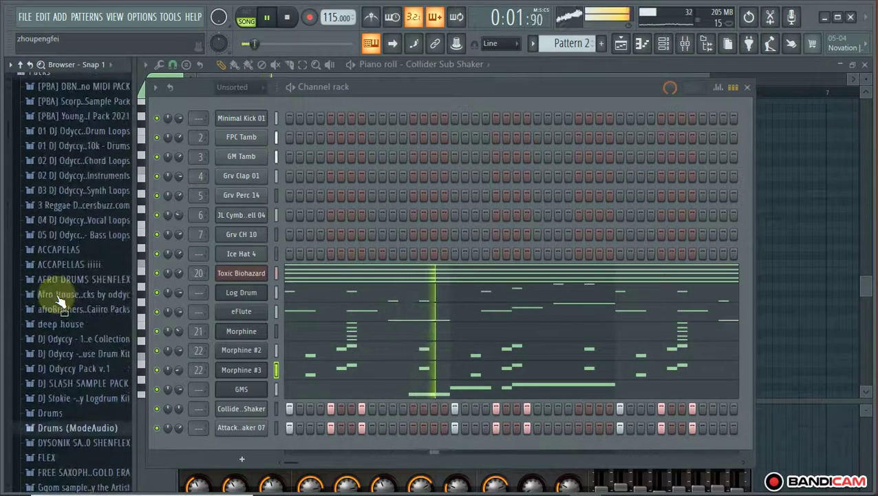
{"action": "scroll", "coordinate": [58, 301], "scroll_direction": "down", "scroll_amount": 4}
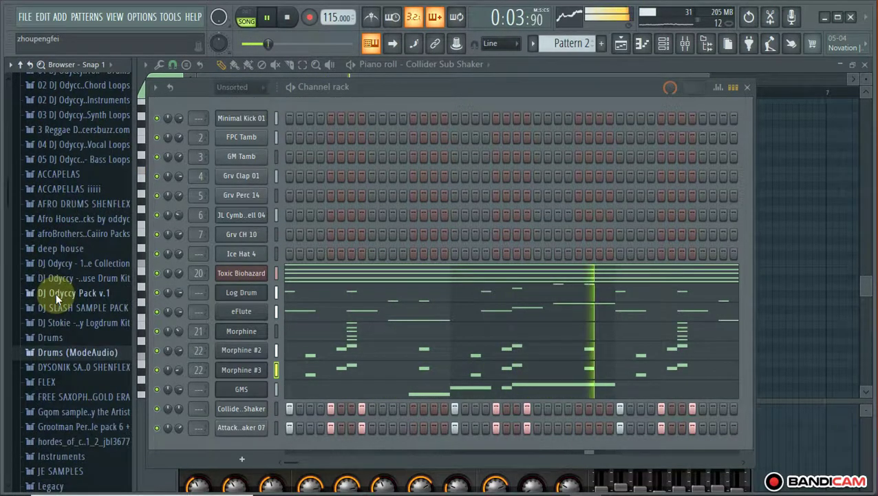
{"action": "scroll", "coordinate": [68, 296], "scroll_direction": "down", "scroll_amount": 3}
{"action": "scroll", "coordinate": [74, 291], "scroll_direction": "down", "scroll_amount": 1}
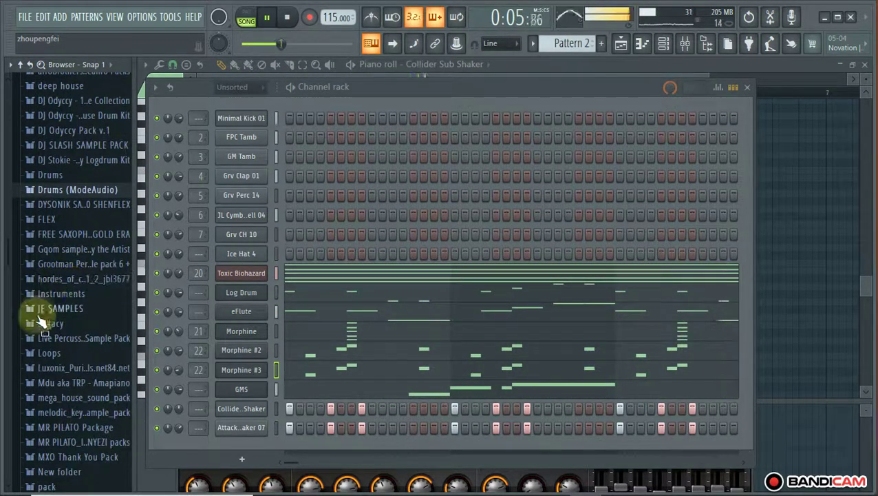
{"action": "scroll", "coordinate": [82, 320], "scroll_direction": "down", "scroll_amount": 2}
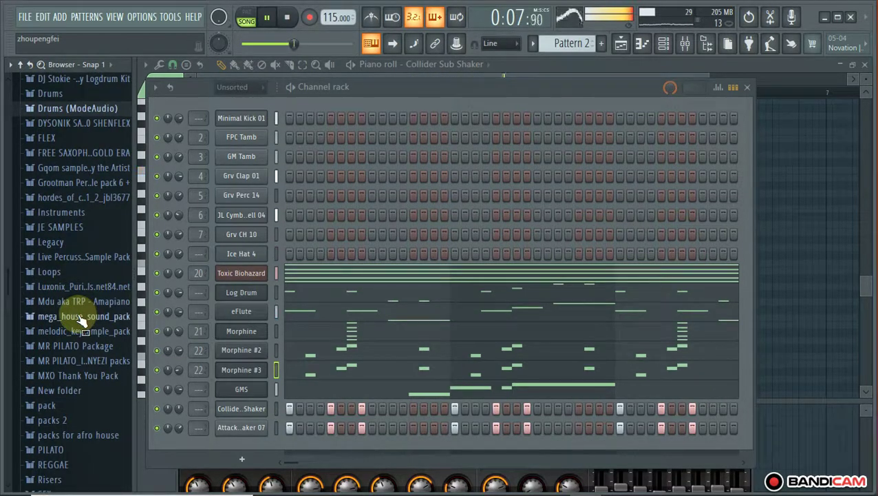
{"action": "scroll", "coordinate": [79, 315], "scroll_direction": "up", "scroll_amount": 6}
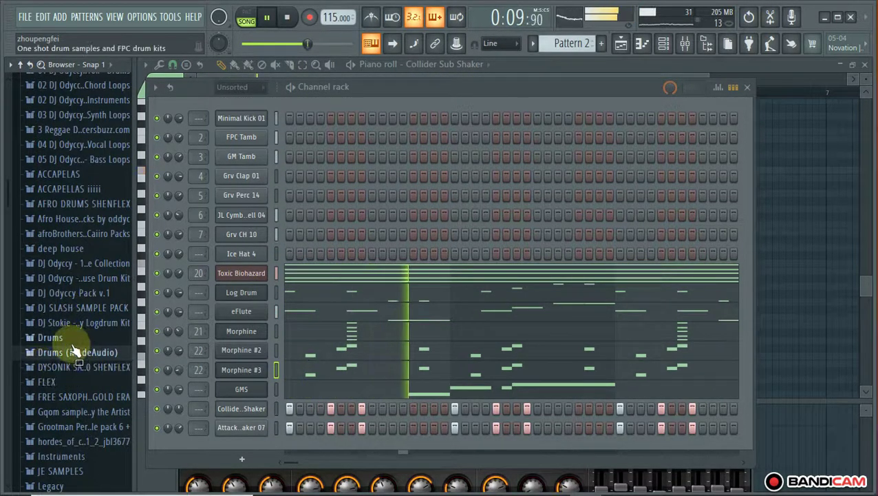
{"action": "left_click", "coordinate": [43, 337]}
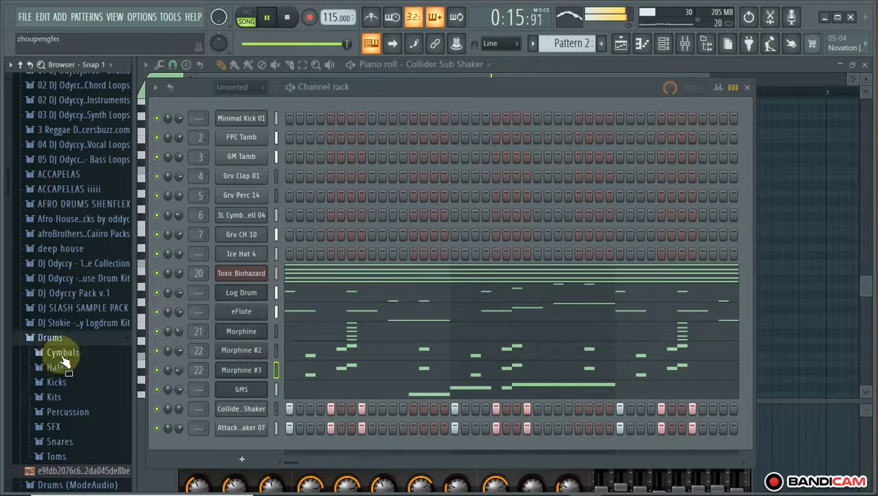
{"action": "left_click", "coordinate": [49, 337]}
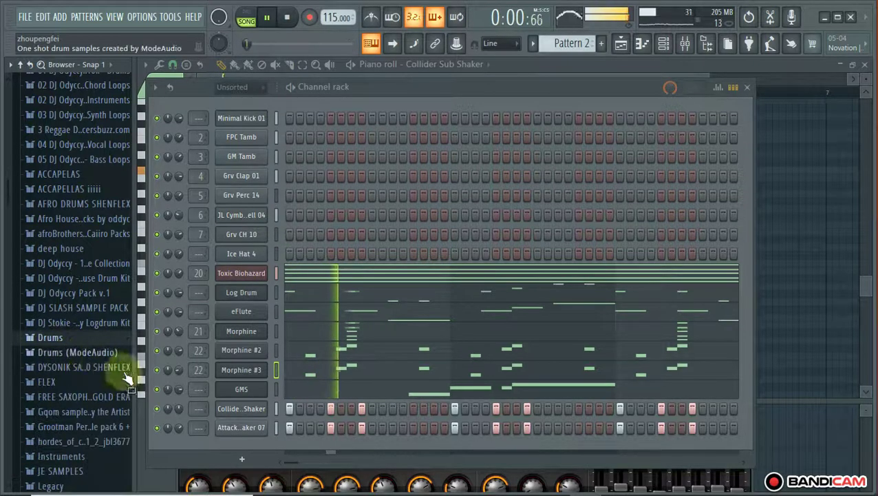
Add a second Toxic Biohazard channel, load the WindTunnel ToTc preset from Ambient Textures, and return to the channel rack
{"action": "left_click", "coordinate": [244, 460]}
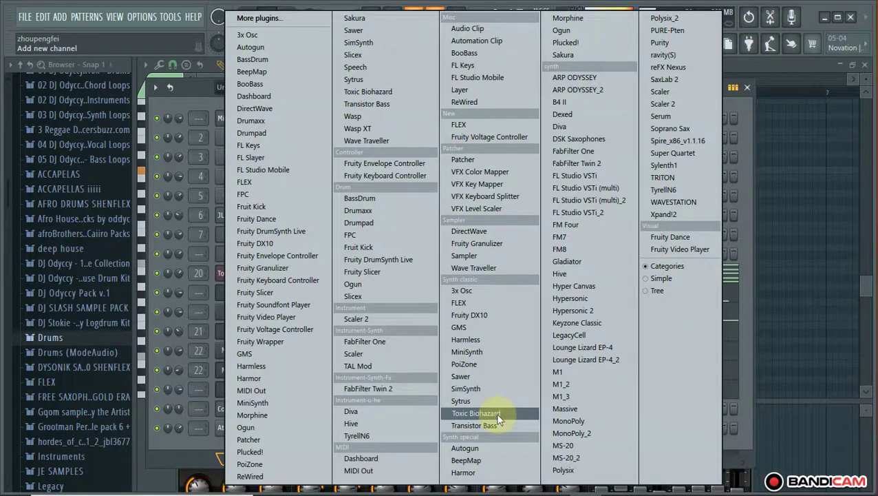
{"action": "left_click", "coordinate": [471, 412]}
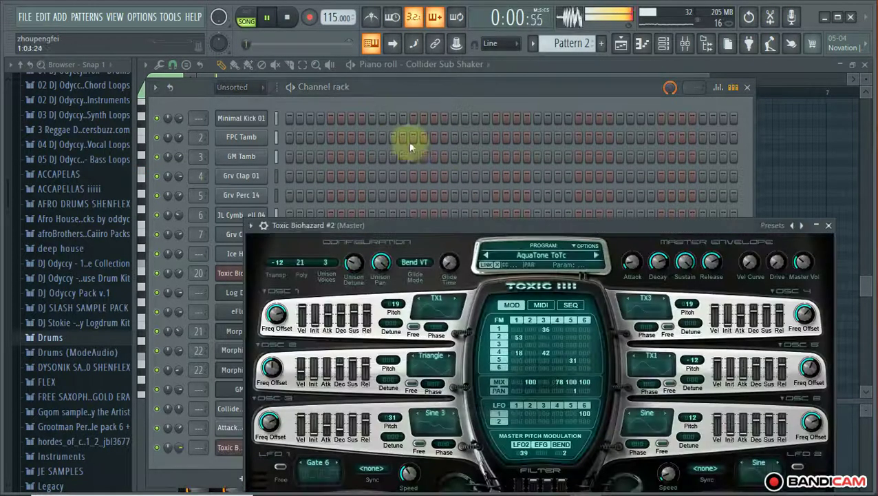
{"action": "left_click", "coordinate": [541, 256]}
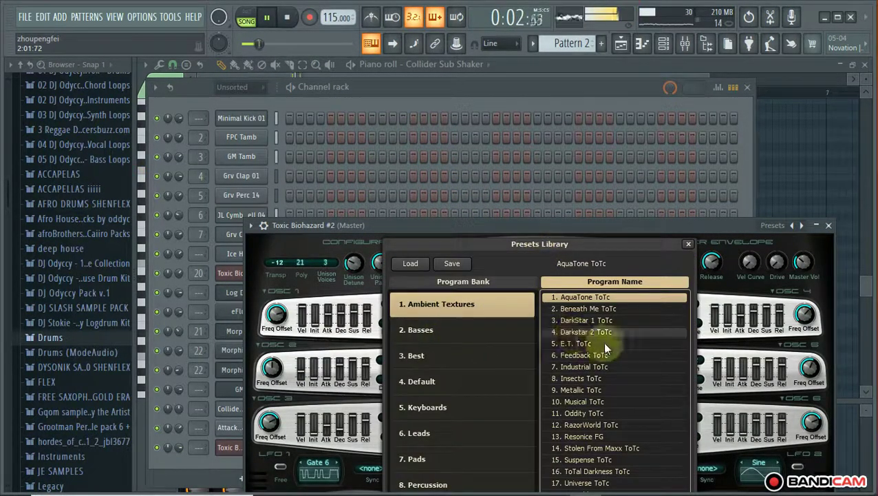
{"action": "left_click_drag", "start_coordinate": [542, 224], "coordinate": [494, 58]}
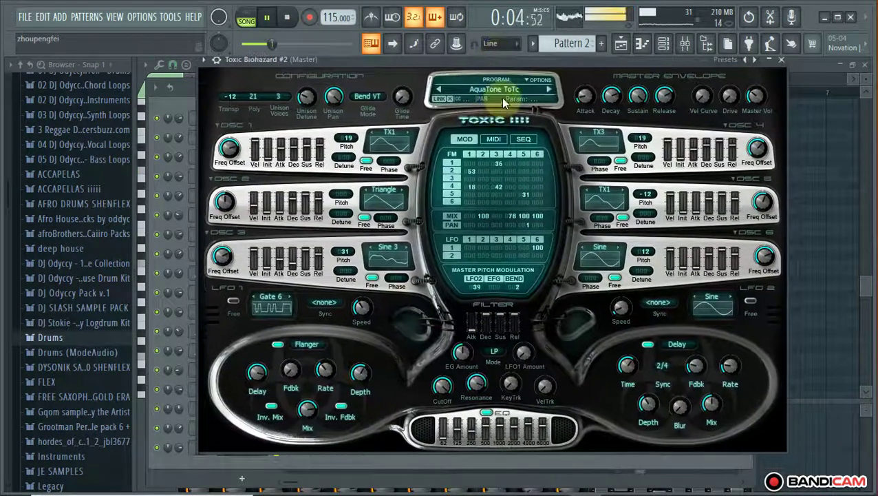
{"action": "left_click", "coordinate": [504, 97]}
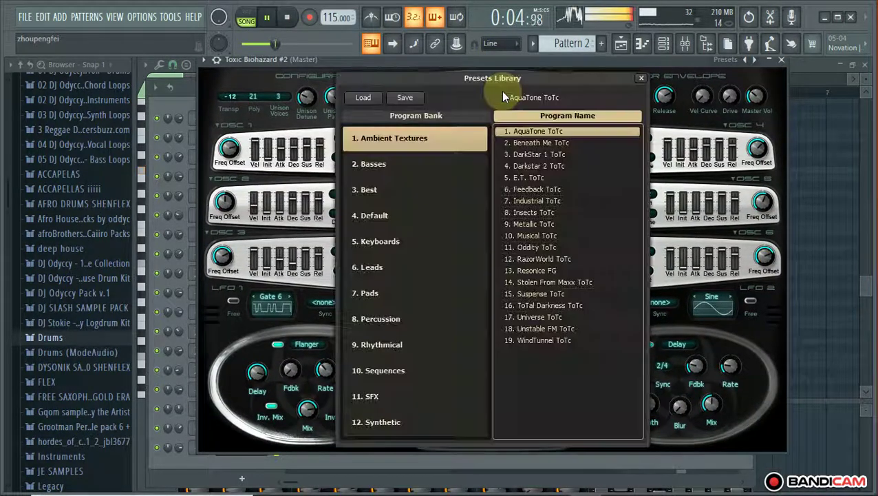
{"action": "left_click", "coordinate": [528, 341]}
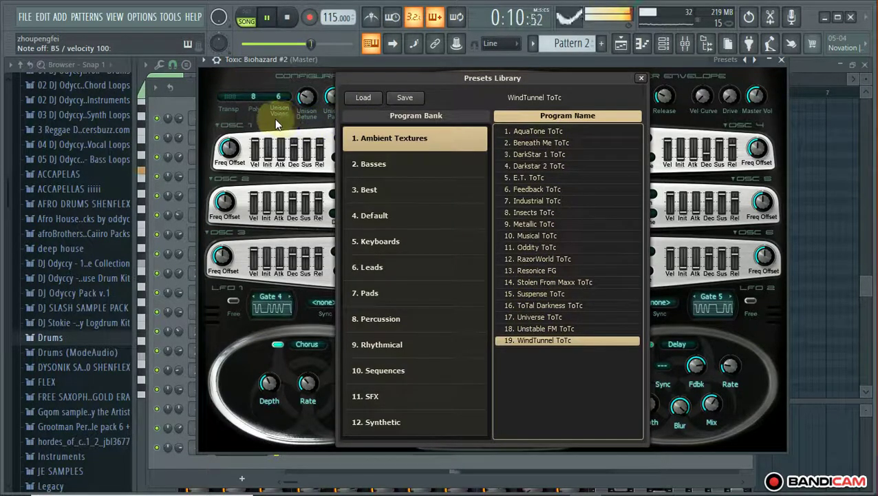
{"action": "left_click", "coordinate": [185, 97]}
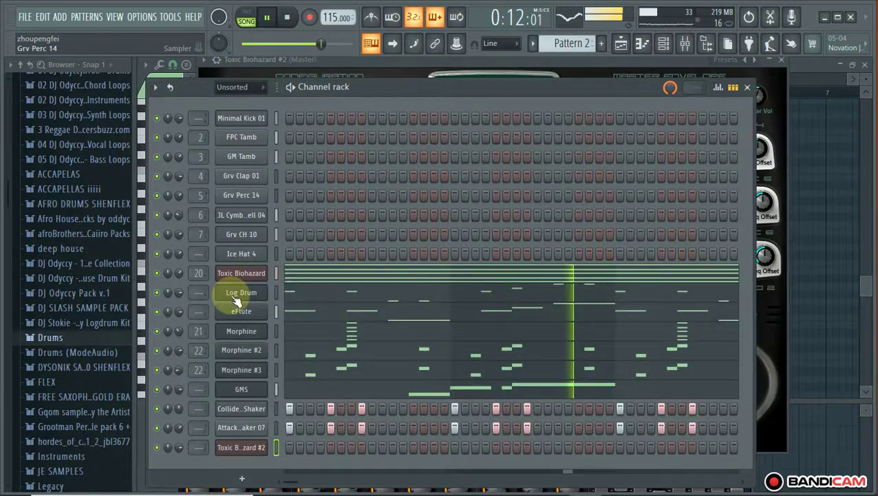
Record a sustained B5 note from mid bar 3 into bar 4 in the piano roll of Toxic Biohazard #2
{"action": "right_click", "coordinate": [247, 449]}
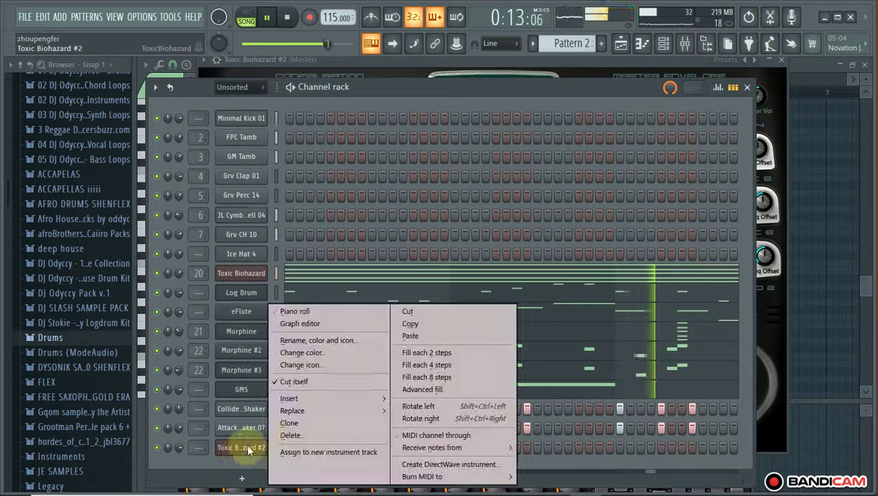
{"action": "left_click", "coordinate": [294, 311]}
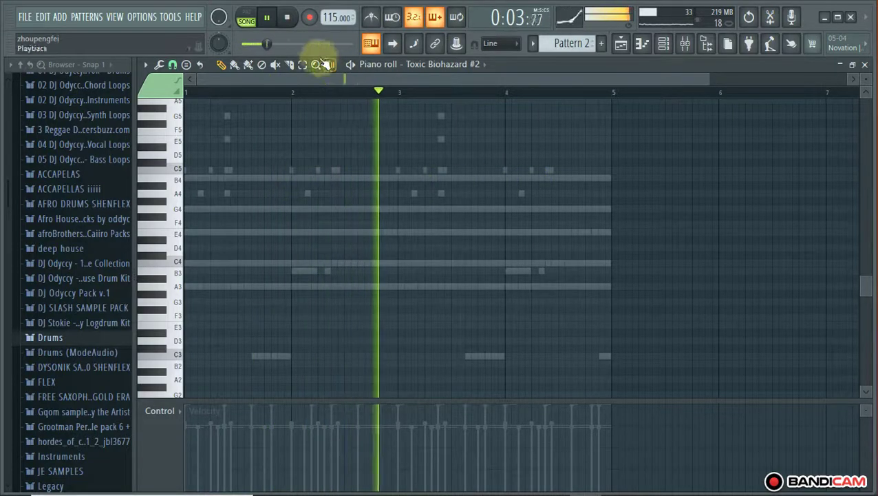
{"action": "left_click", "coordinate": [287, 17]}
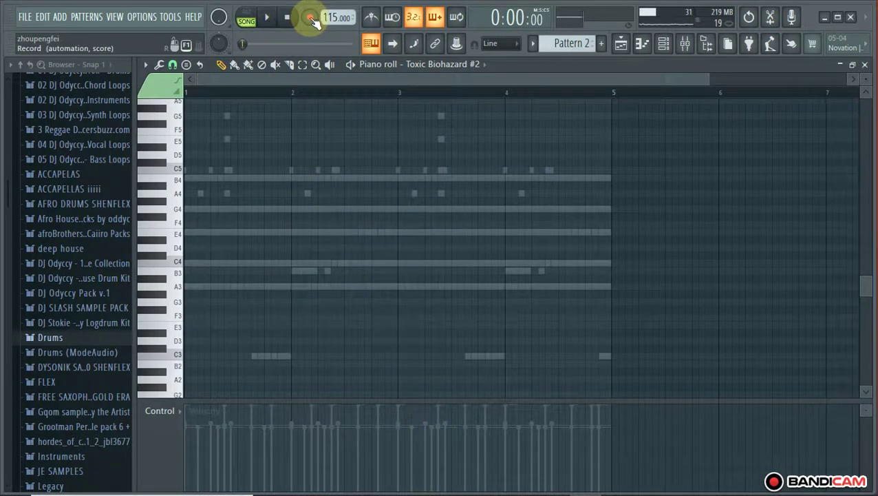
{"action": "left_click", "coordinate": [310, 18]}
{"action": "left_click", "coordinate": [455, 320]}
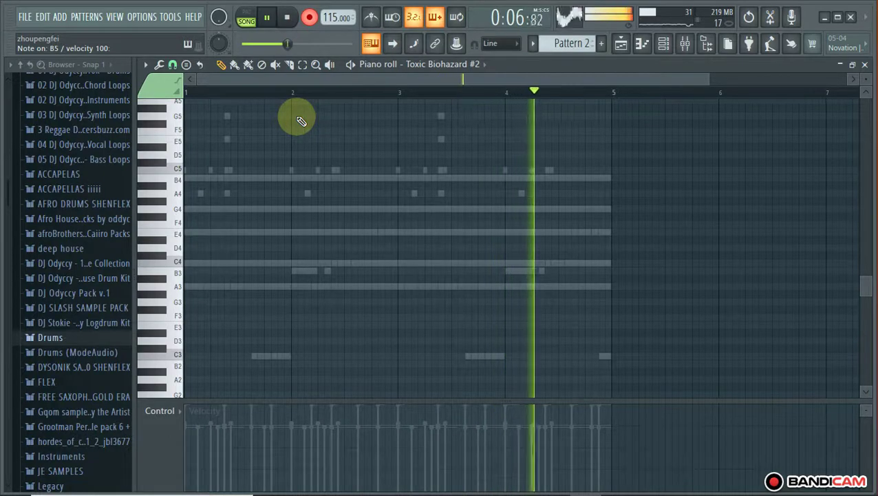
{"action": "key", "text": "space"}
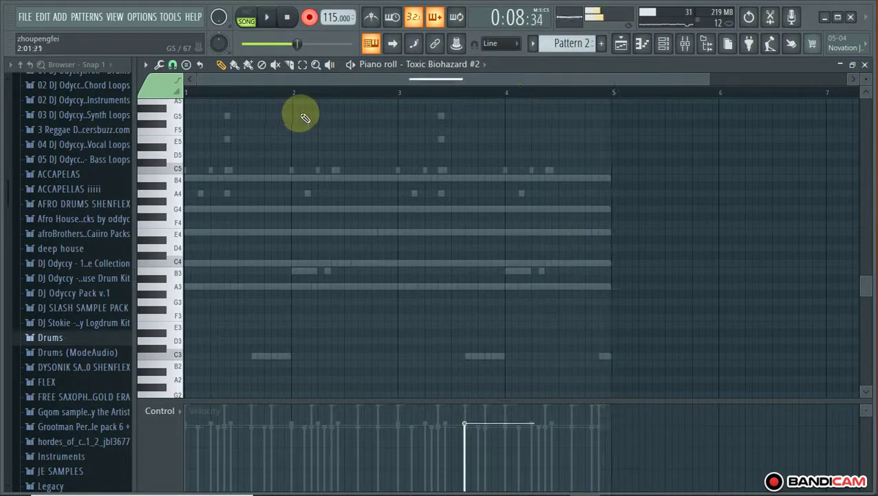
{"action": "key", "text": "space"}
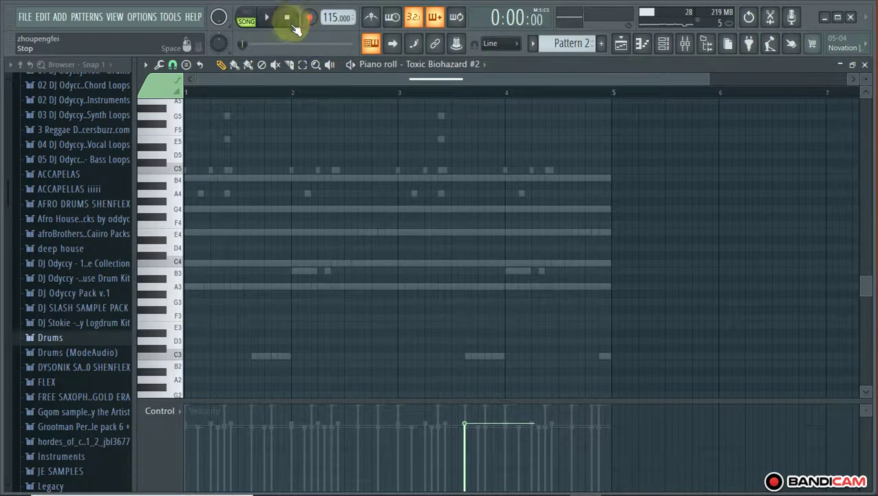
Play the song and lower the Toxic Biohazard #2 channel volume to about 58% in the channel rack
{"action": "scroll", "coordinate": [475, 169], "scroll_direction": "up", "scroll_amount": 3}
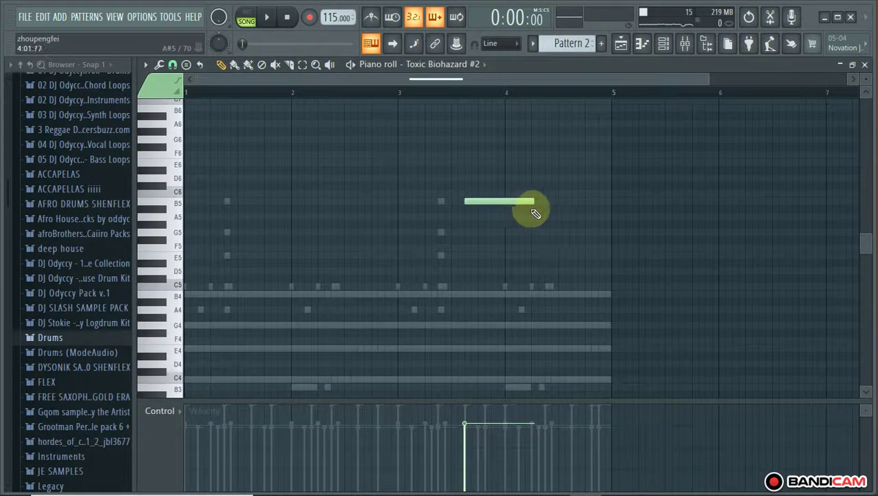
{"action": "key", "text": "space"}
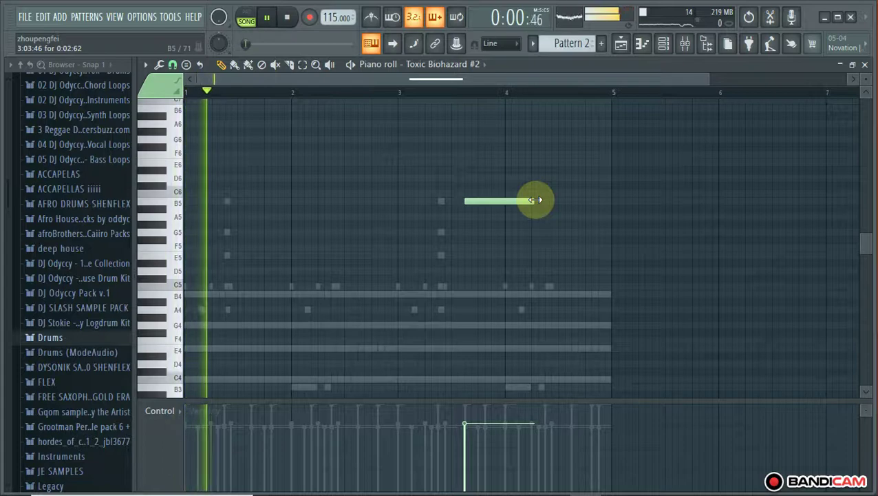
{"action": "scroll", "coordinate": [513, 93], "scroll_direction": "up", "scroll_amount": 2}
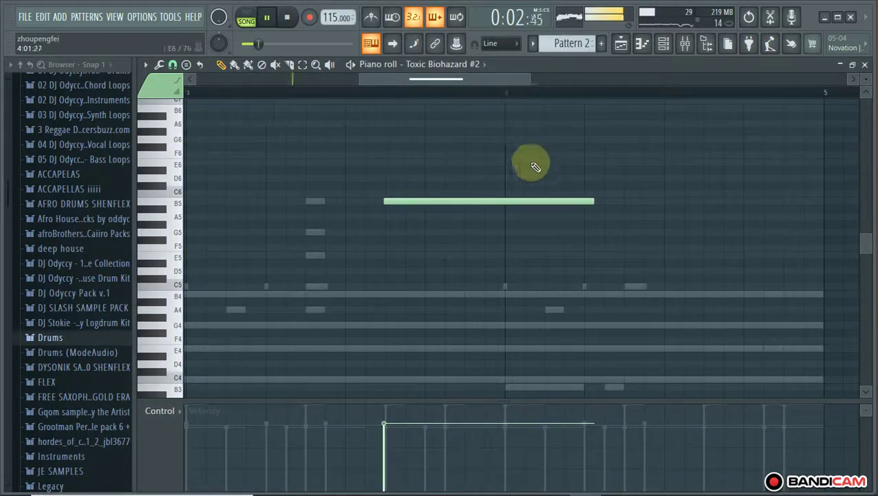
{"action": "left_click", "coordinate": [665, 45]}
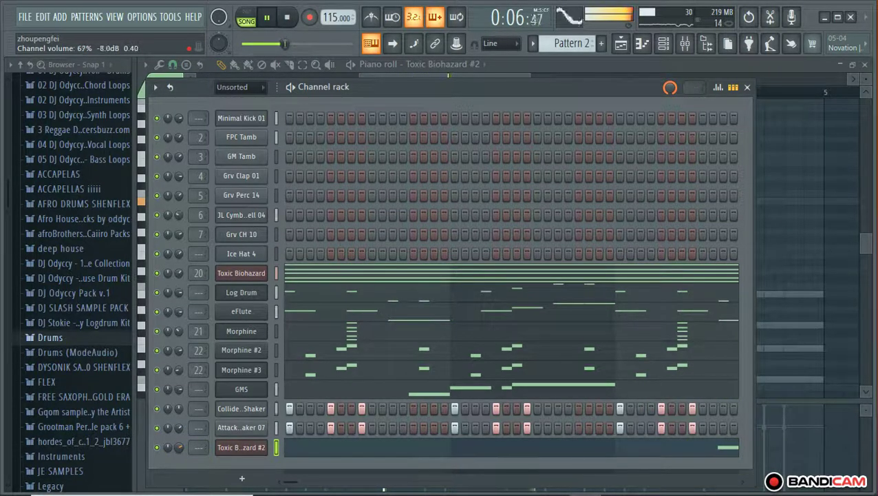
{"action": "scroll", "coordinate": [179, 447], "scroll_direction": "down", "scroll_amount": 3}
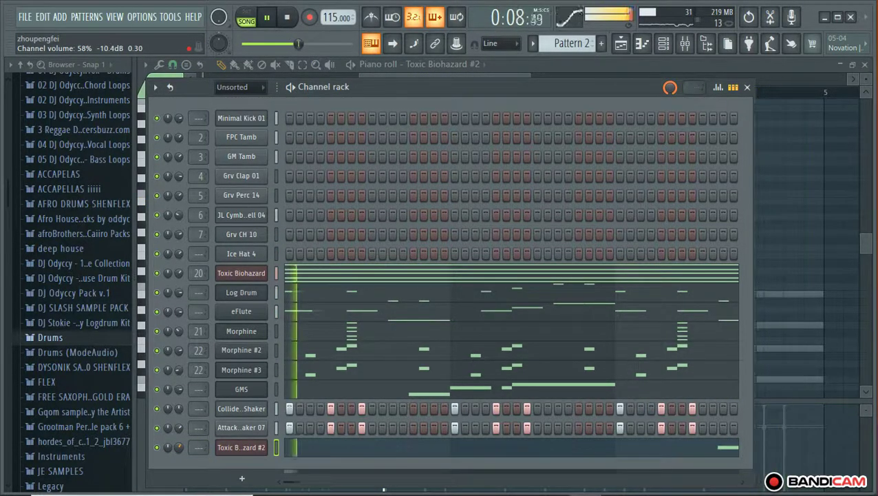
Shorten the B5 note in the Toxic Biohazard #2 piano roll to end at bar 4 and slightly lower its velocity
{"action": "left_click", "coordinate": [237, 447]}
{"action": "left_click", "coordinate": [325, 450]}
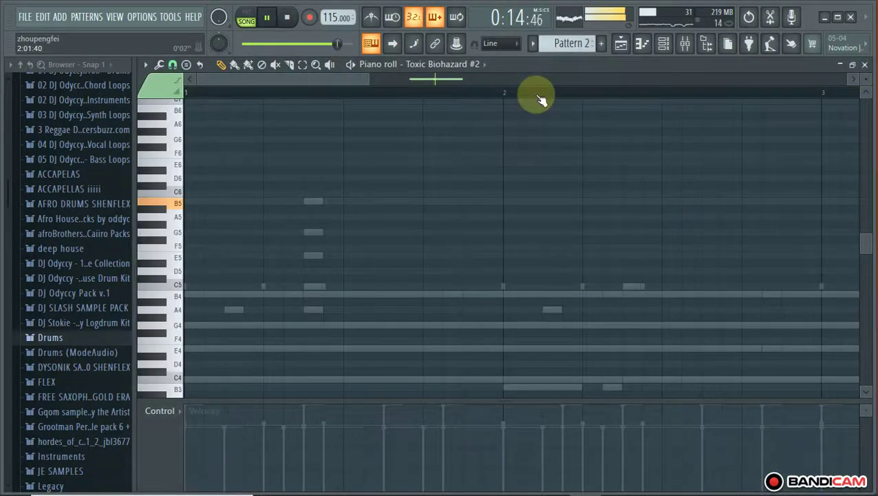
{"action": "scroll", "coordinate": [534, 93], "scroll_direction": "down", "scroll_amount": 3}
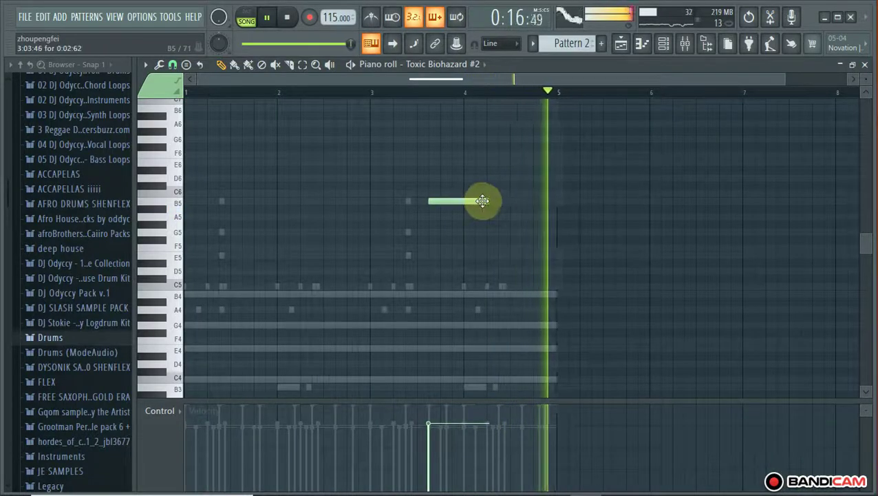
{"action": "left_click_drag", "start_coordinate": [492, 201], "coordinate": [461, 204]}
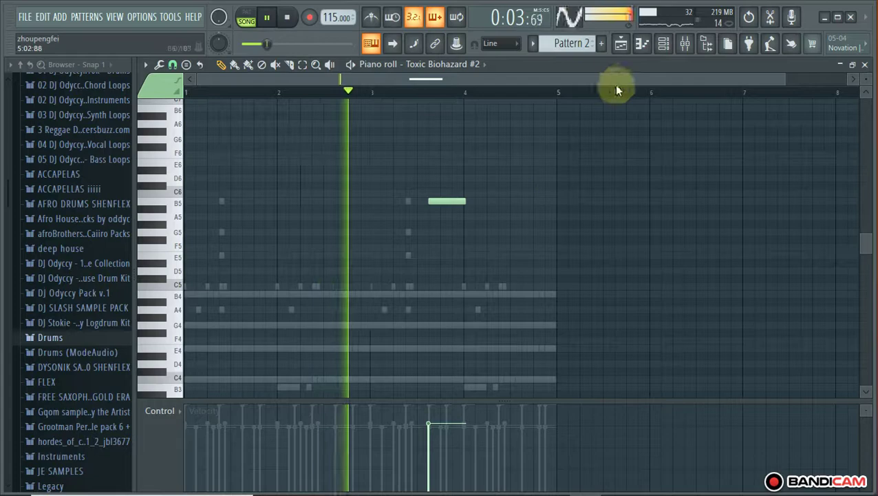
{"action": "left_click_drag", "start_coordinate": [427, 423], "coordinate": [427, 431]}
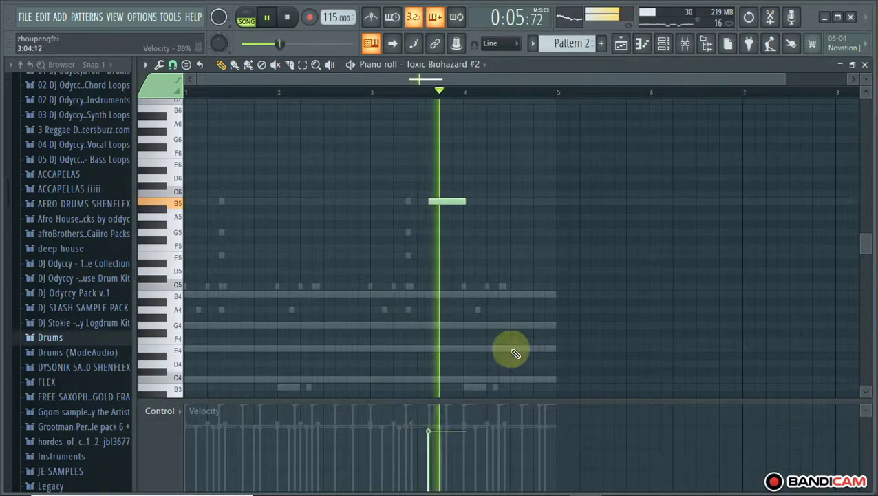
Lower the channel volumes of Toxic Biohazard #2 and Morphine #3 slightly in the channel rack
{"action": "left_click", "coordinate": [664, 43]}
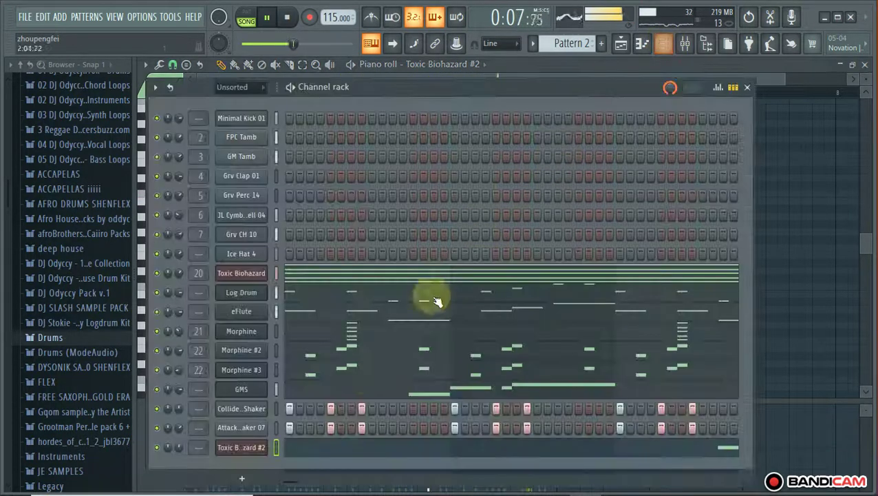
{"action": "mouse_move", "coordinate": [180, 445]}
{"action": "left_mouse_down"}
{"action": "mouse_move", "coordinate": [179, 455]}
{"action": "mouse_move", "coordinate": [180, 447]}
{"action": "left_mouse_up"}
{"action": "mouse_move", "coordinate": [181, 370]}
{"action": "left_mouse_down"}
{"action": "mouse_move", "coordinate": [181, 396]}
{"action": "mouse_move", "coordinate": [181, 387]}
{"action": "left_mouse_up"}
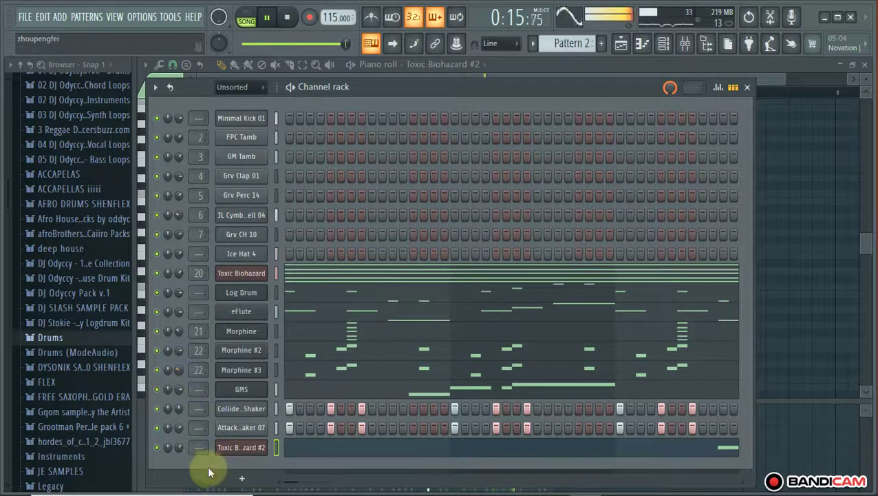
Extend the B5 note in the Toxic Biohazard #2 piano roll to end one beat into bar 4
{"action": "left_click", "coordinate": [296, 451]}
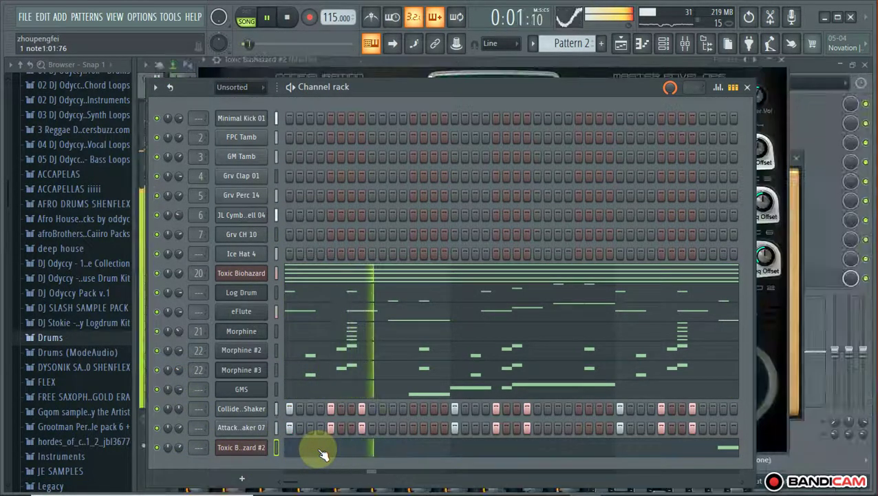
{"action": "left_click", "coordinate": [323, 453]}
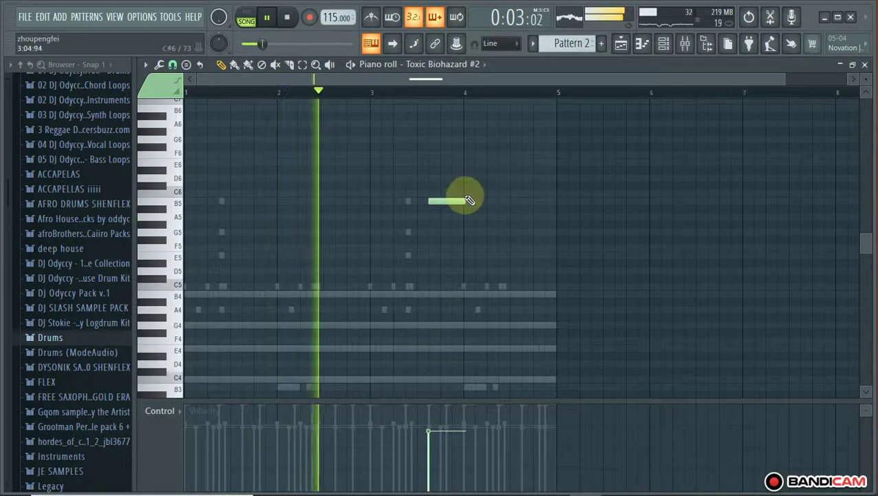
{"action": "left_click_drag", "start_coordinate": [468, 200], "coordinate": [489, 201]}
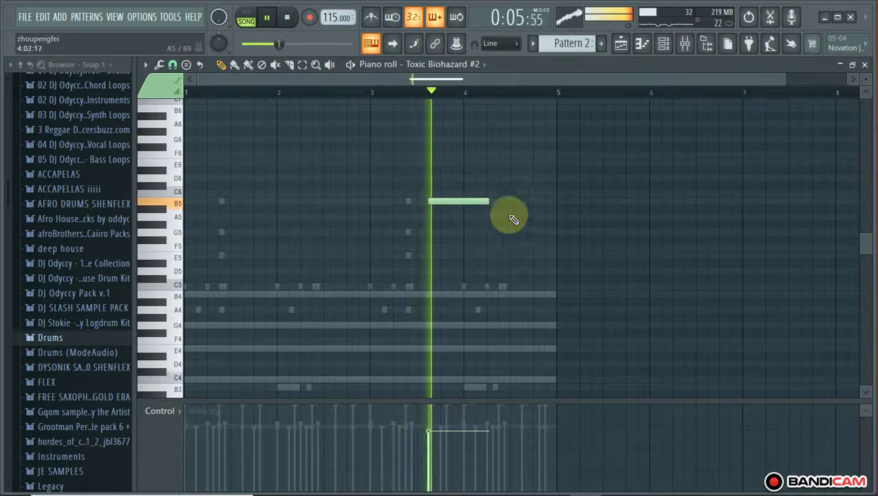
Clone the Toxic Biohazard #2 channel from the channel rack
{"action": "left_click", "coordinate": [664, 44]}
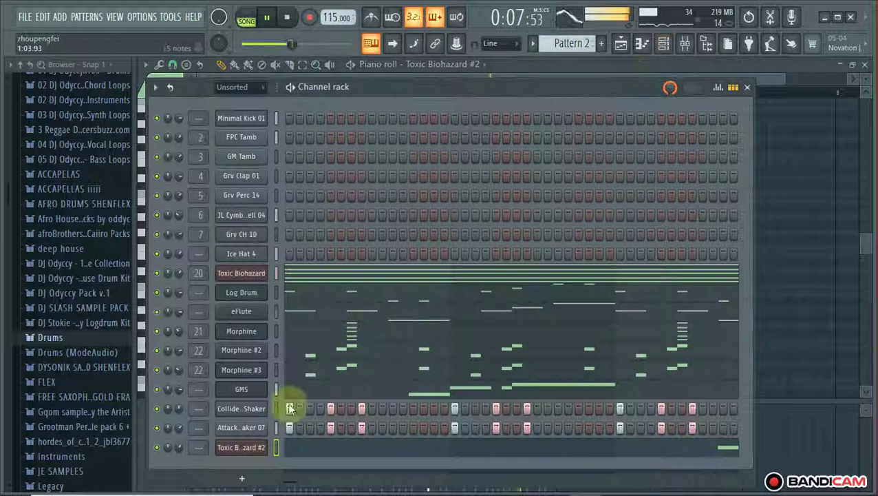
{"action": "right_click", "coordinate": [237, 448]}
{"action": "left_click", "coordinate": [290, 425]}
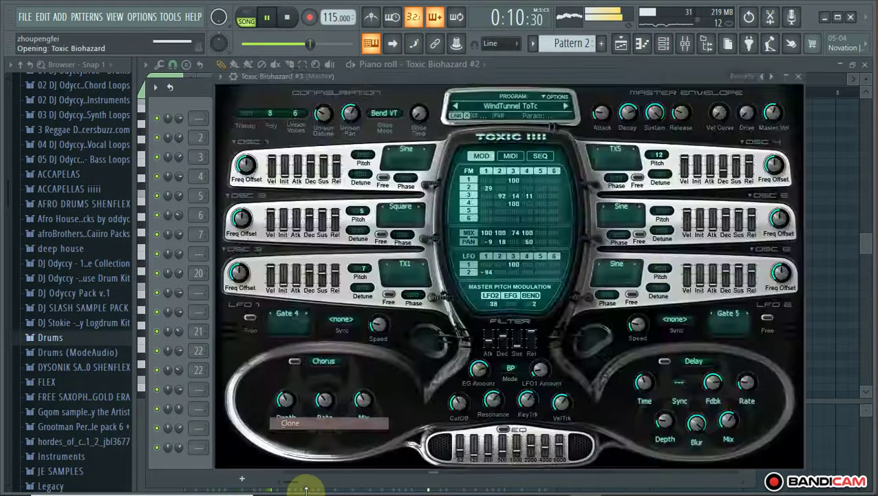
Audition the IronPiano preset from the Synthetic bank, then load Harpish on the cloned Toxic Biohazard #3
{"action": "left_click", "coordinate": [509, 108]}
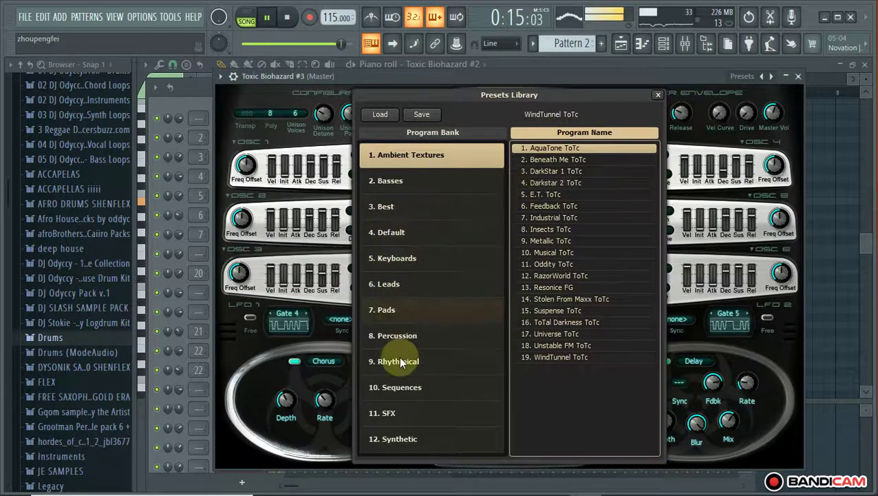
{"action": "left_click", "coordinate": [421, 439]}
{"action": "left_click", "coordinate": [572, 311]}
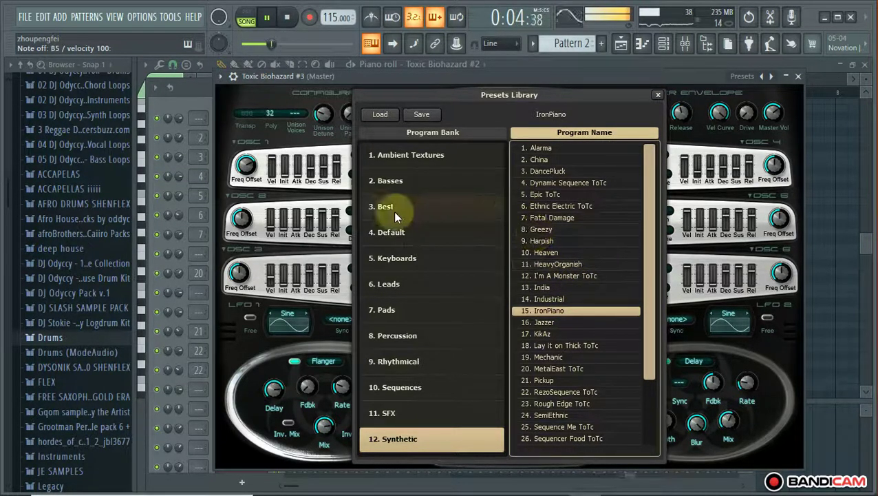
{"action": "left_click", "coordinate": [582, 244]}
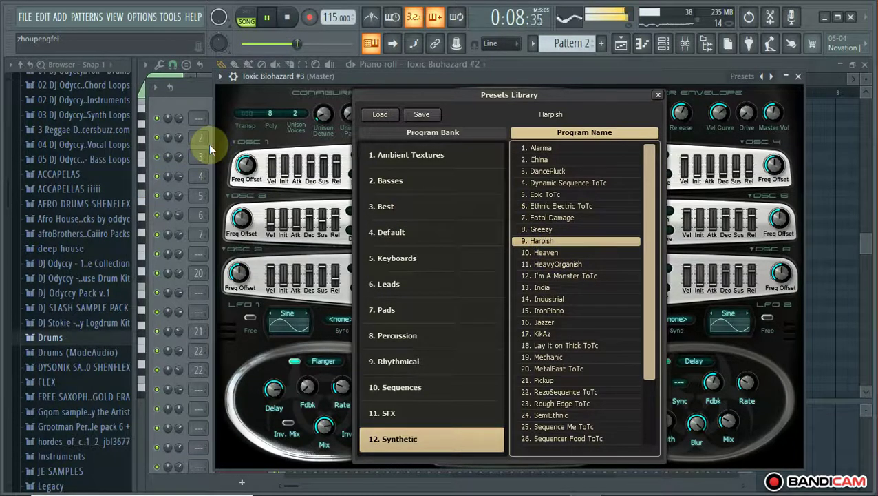
Move the channel rack higher to reveal the last channel and open the piano roll of Toxic Biohazard #3
{"action": "left_click", "coordinate": [203, 95]}
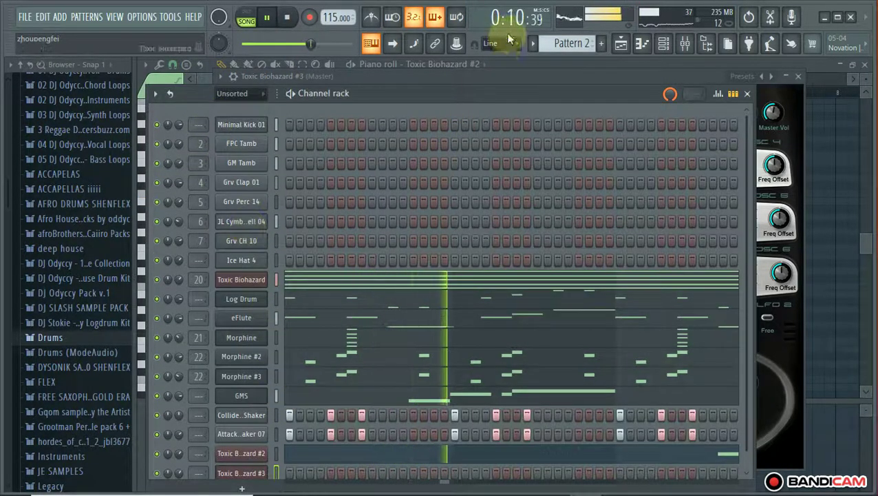
{"action": "left_click_drag", "start_coordinate": [426, 101], "coordinate": [426, 68]}
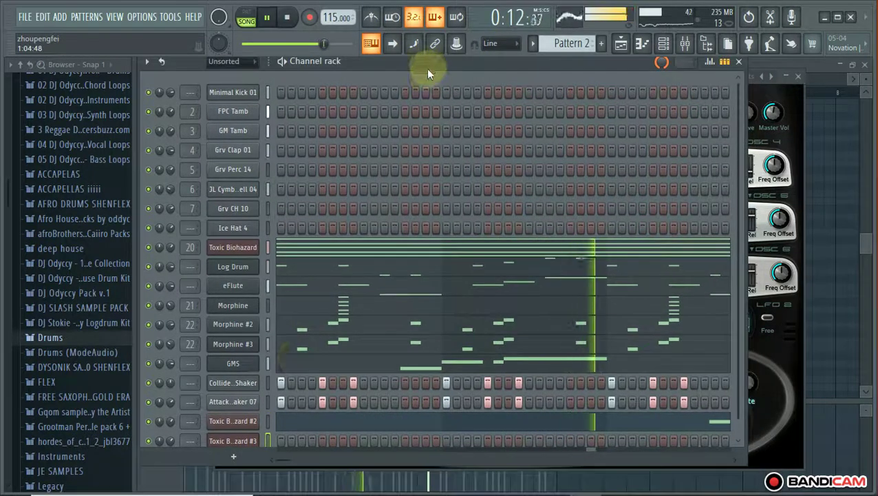
{"action": "scroll", "coordinate": [297, 408], "scroll_direction": "down", "scroll_amount": 1}
{"action": "right_click", "coordinate": [227, 425]}
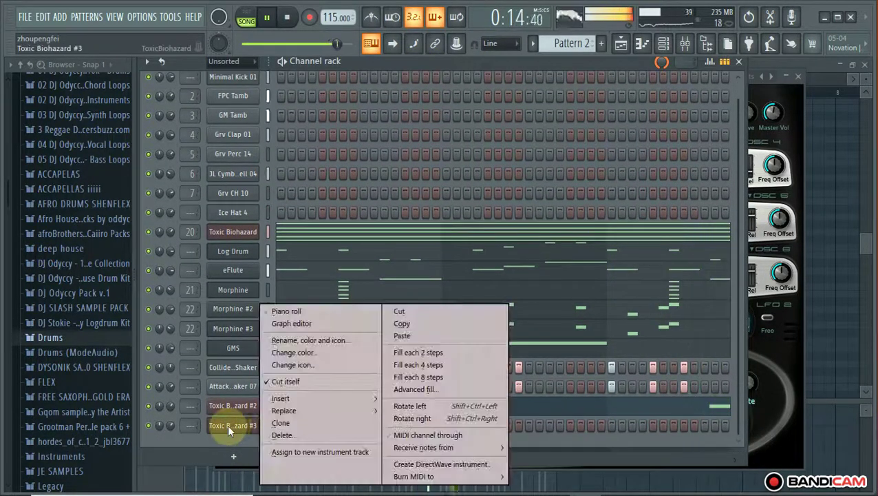
{"action": "left_click", "coordinate": [289, 311]}
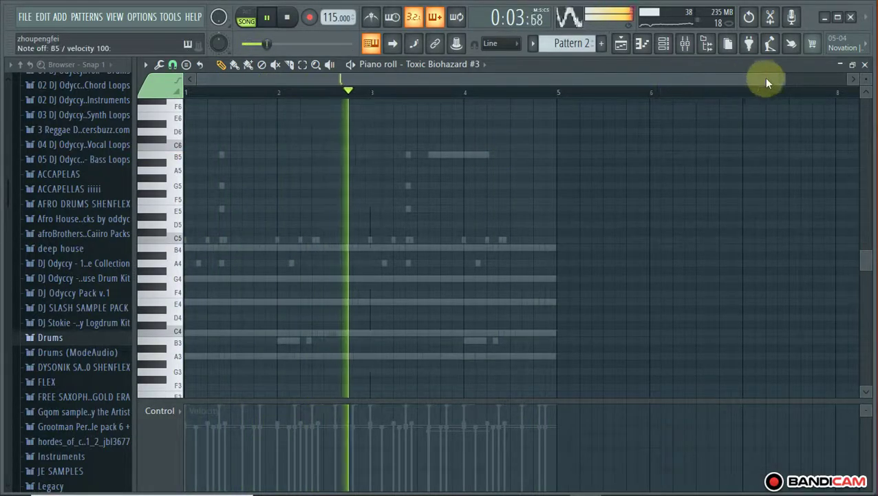
Place a B5 note half a beat into bar 1, resize it to end at beat 2, and audition it
{"action": "left_click_drag", "start_coordinate": [777, 77], "coordinate": [386, 78]}
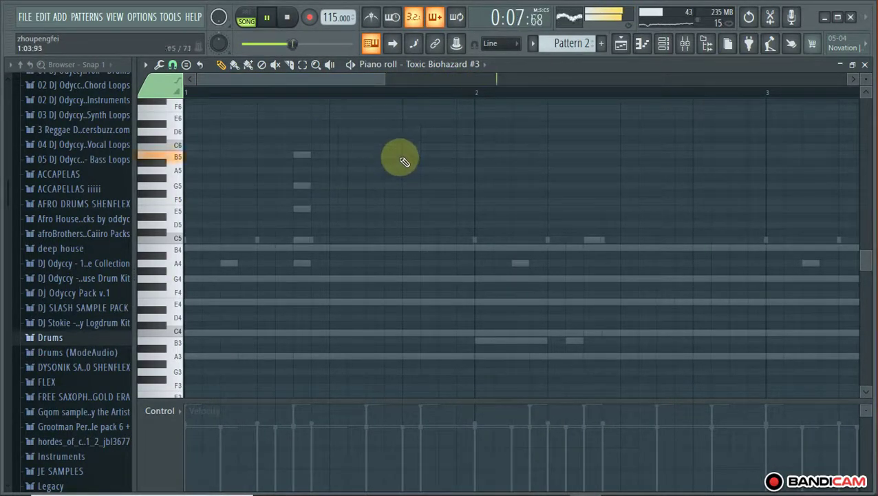
{"action": "left_click", "coordinate": [229, 154]}
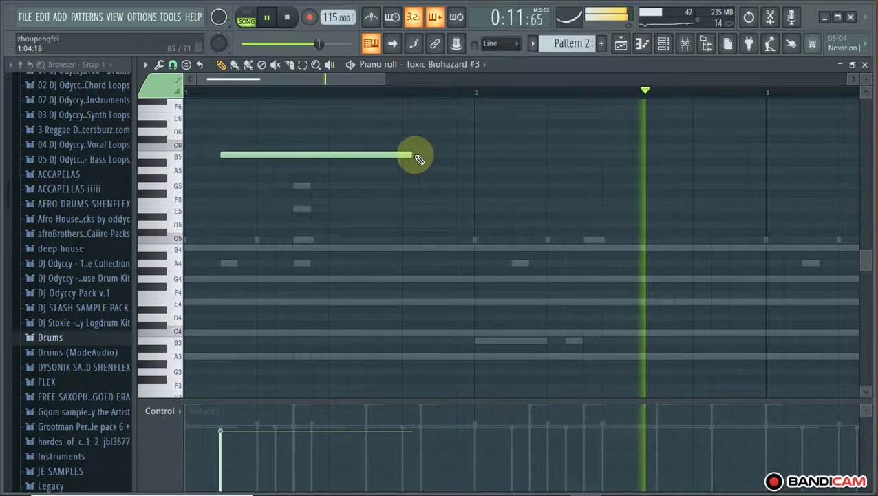
{"action": "left_click_drag", "start_coordinate": [411, 153], "coordinate": [199, 151]}
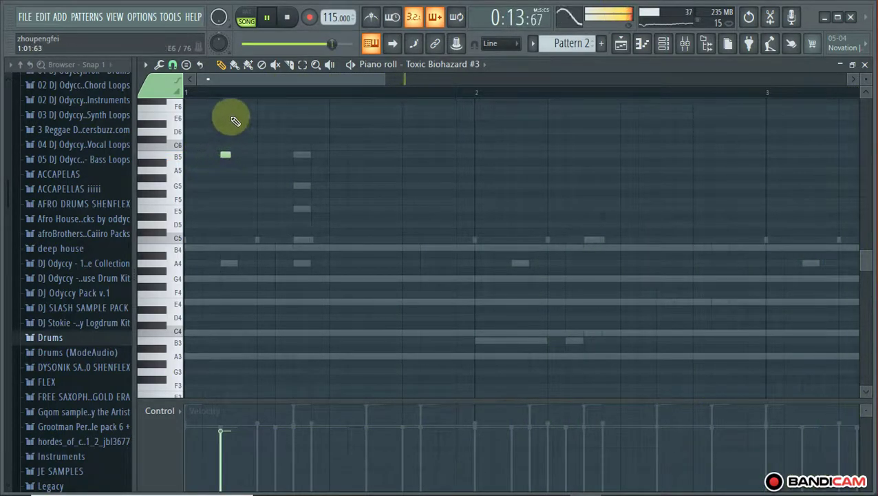
{"action": "left_click_drag", "start_coordinate": [234, 96], "coordinate": [238, 154]}
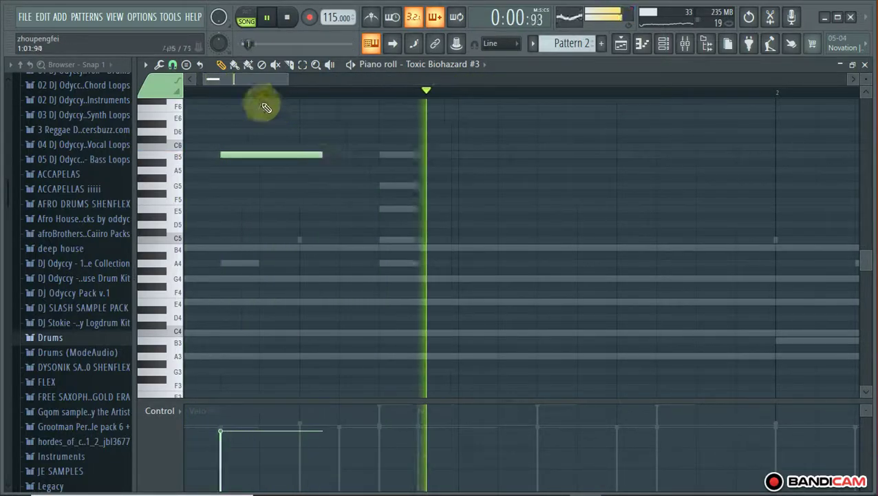
{"action": "left_click", "coordinate": [261, 64]}
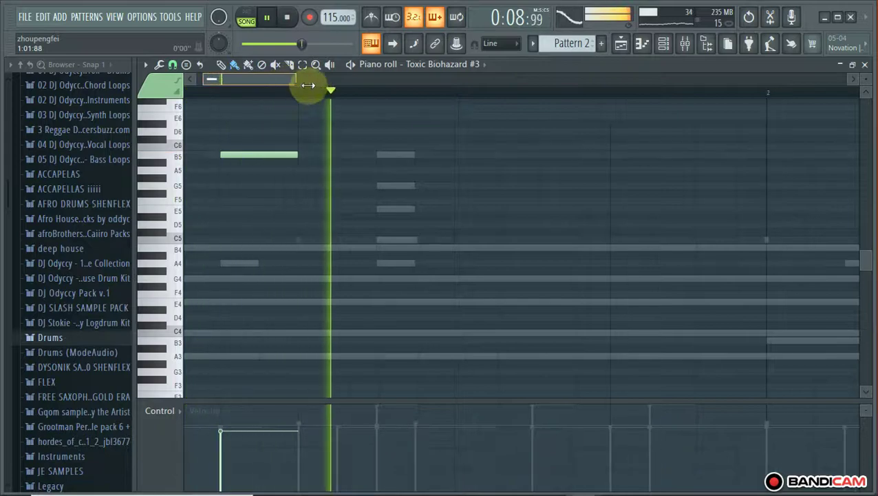
{"action": "left_click_drag", "start_coordinate": [304, 83], "coordinate": [379, 82]}
{"action": "key", "text": "space"}
{"action": "key", "text": "space"}
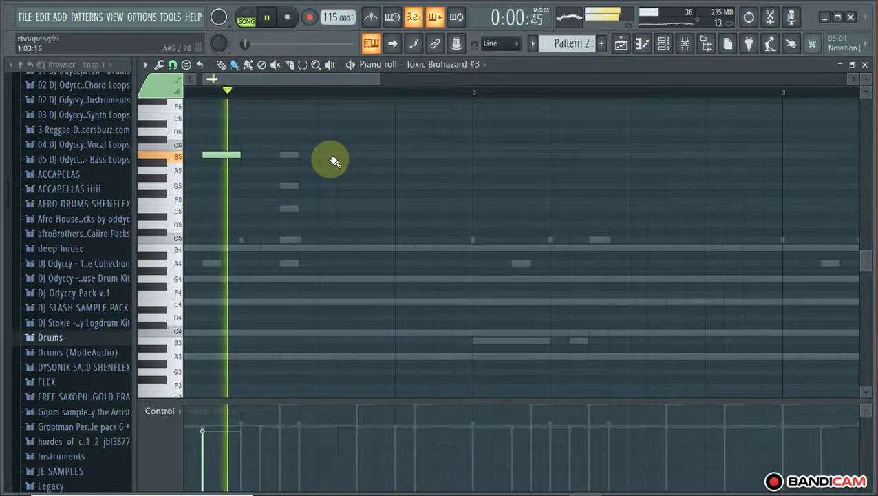
{"action": "key", "text": "space"}
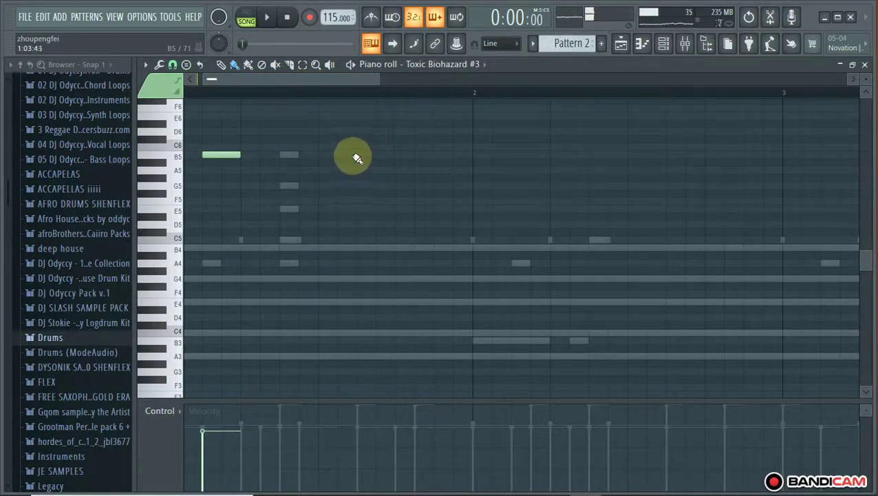
Add a matching B5 note half a beat after beat 3 and duplicate bar 1 three times to fill through bar 4
{"action": "left_click", "coordinate": [365, 156]}
{"action": "left_click_drag", "start_coordinate": [475, 96], "coordinate": [5, 180]}
{"action": "key", "text": "ctrl+b"}
{"action": "key", "text": "ctrl+b"}
{"action": "key", "text": "ctrl+b"}
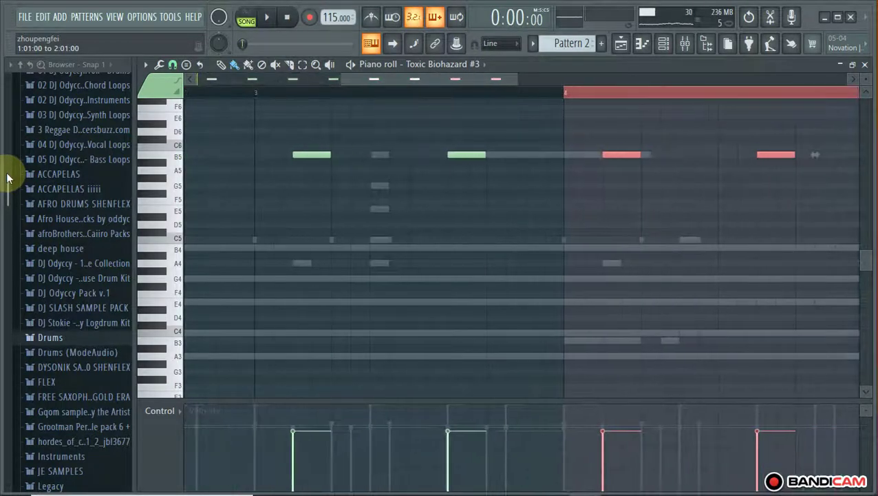
Play back the repeated B5 notes across all four bars, clear the time selection, and return to the channel rack
{"action": "key", "text": "space"}
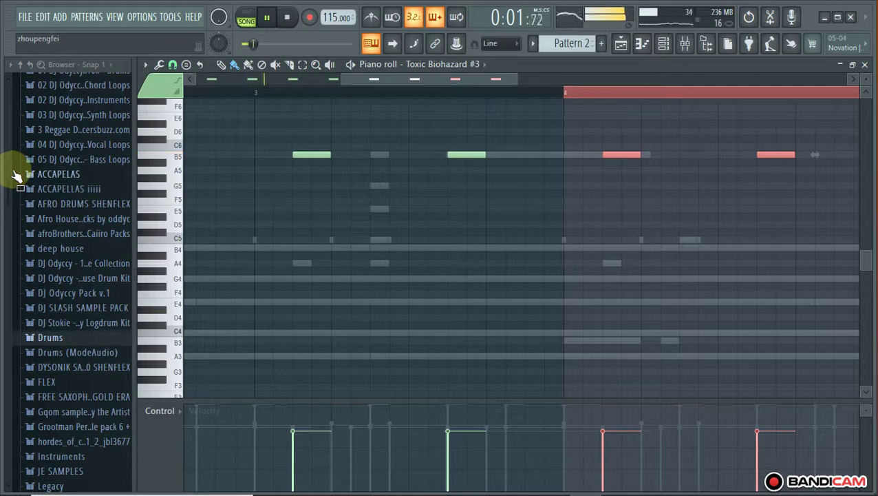
{"action": "left_click_drag", "start_coordinate": [489, 83], "coordinate": [301, 95]}
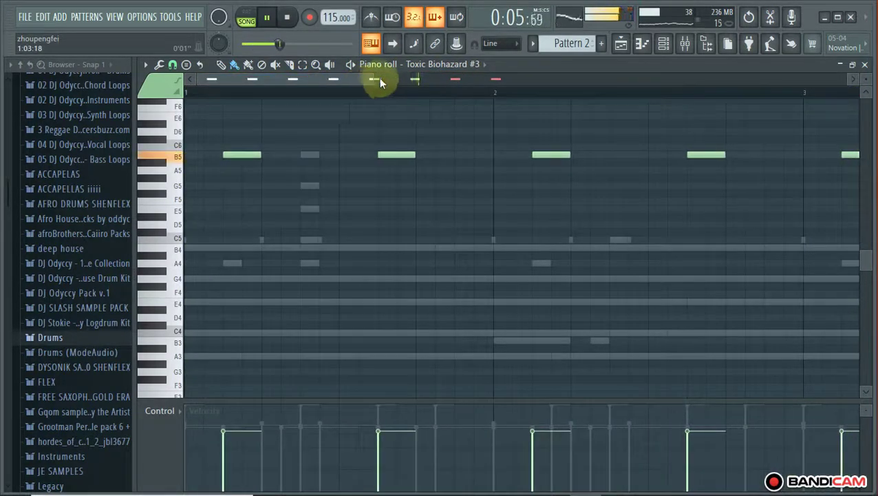
{"action": "left_click_drag", "start_coordinate": [373, 78], "coordinate": [727, 76]}
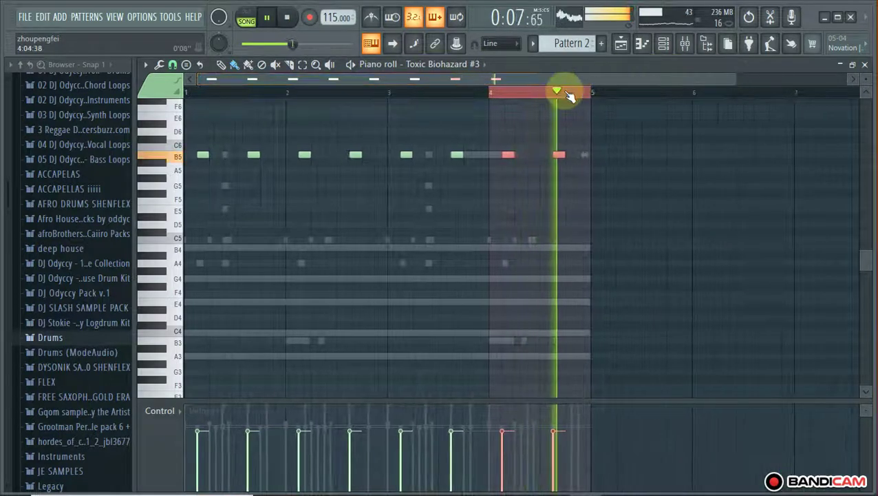
{"action": "left_click", "coordinate": [538, 93]}
{"action": "left_click", "coordinate": [664, 43]}
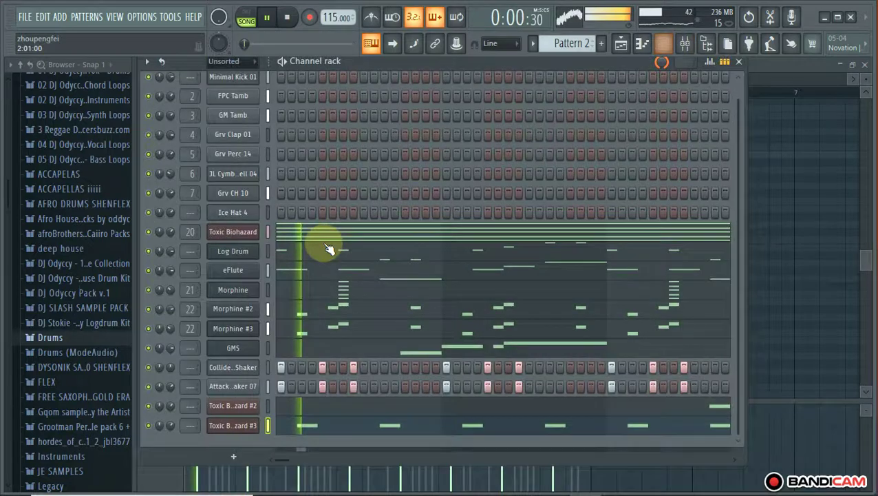
Add a Harmless channel, load its Bit Wobbly AG preset, and return to the channel rack
{"action": "left_click", "coordinate": [233, 456]}
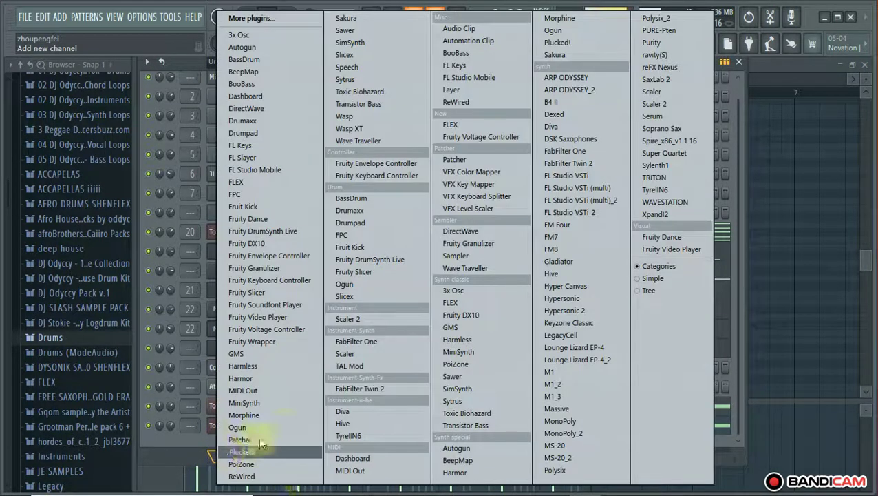
{"action": "left_click", "coordinate": [258, 368]}
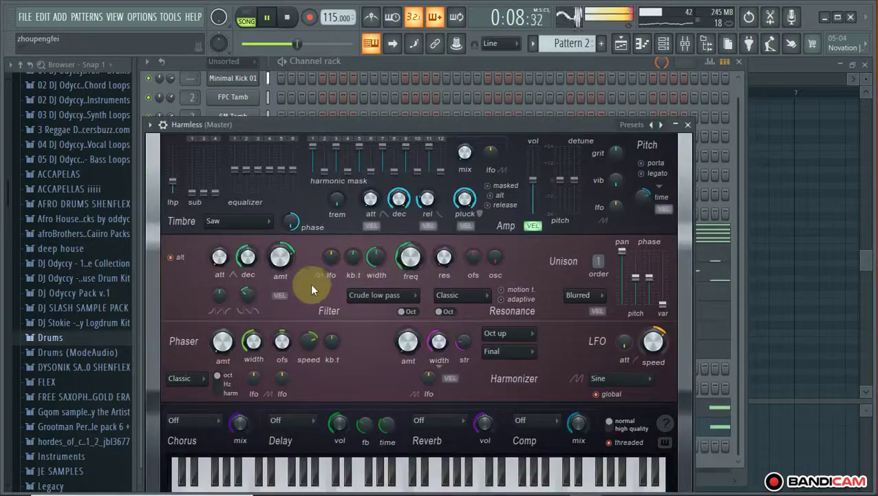
{"action": "left_click", "coordinate": [658, 126]}
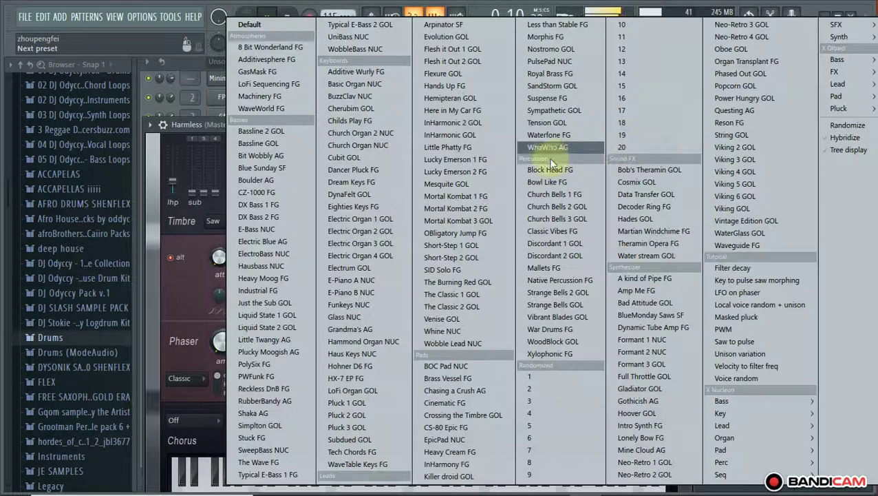
{"action": "left_click", "coordinate": [264, 157]}
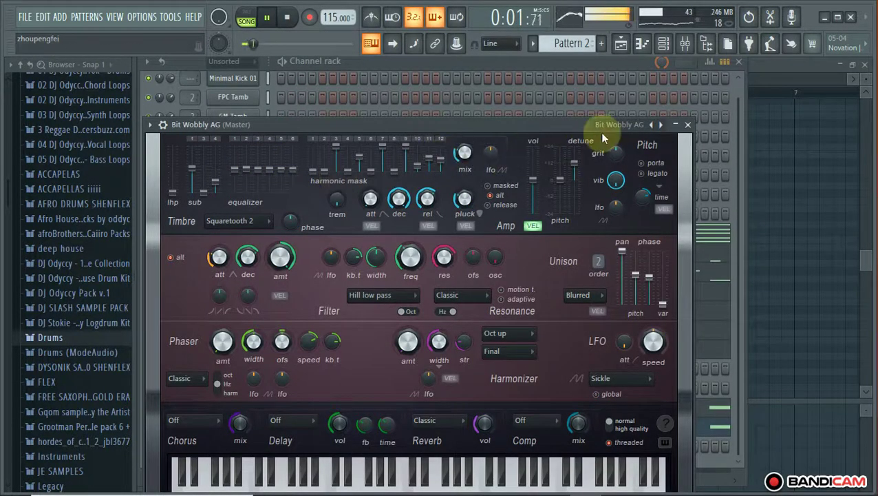
{"action": "left_click", "coordinate": [445, 63]}
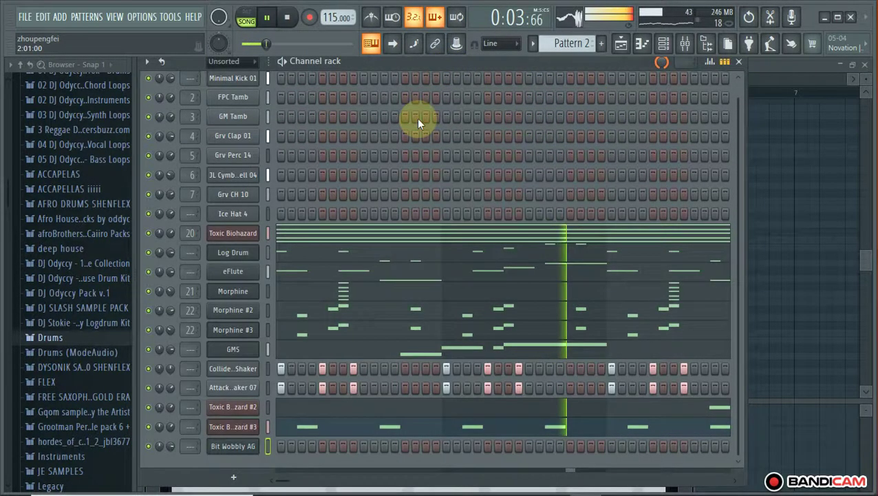
Open the piano roll of the Bit Wobbly AG channel
{"action": "right_click", "coordinate": [234, 446]}
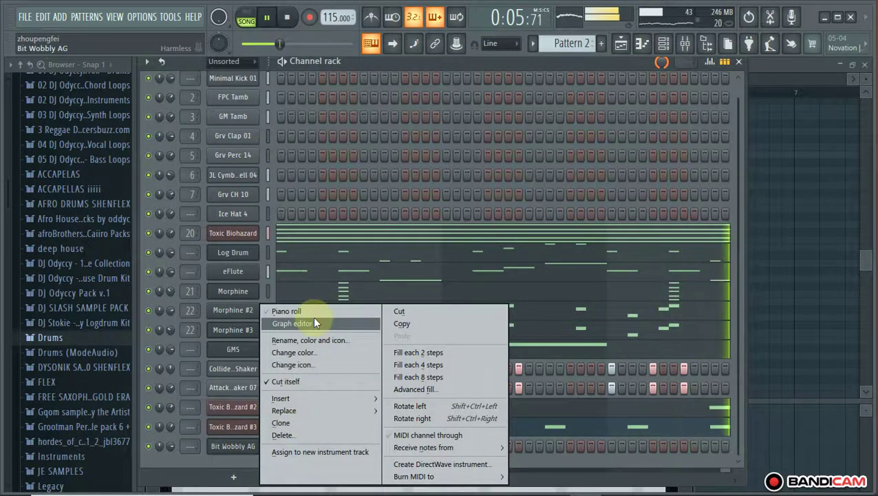
{"action": "left_click", "coordinate": [298, 323]}
{"action": "right_click", "coordinate": [235, 448]}
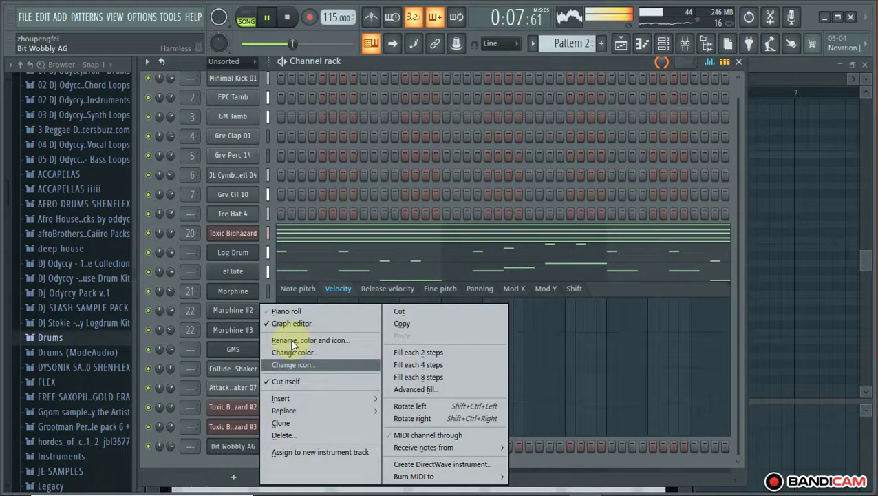
{"action": "left_click", "coordinate": [288, 311]}
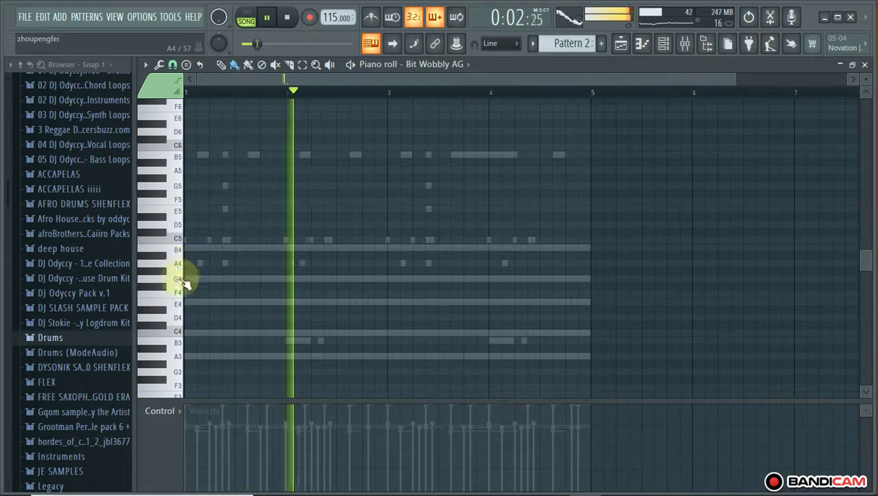
Stop playback and record three short E2 notes near the end of bar 3, capturing notes and automation
{"action": "scroll", "coordinate": [191, 310], "scroll_direction": "down", "scroll_amount": 5}
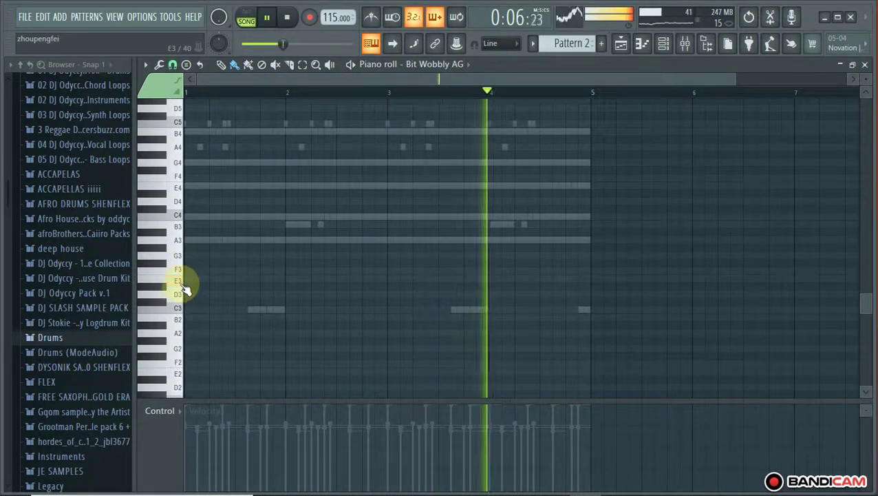
{"action": "scroll", "coordinate": [186, 312], "scroll_direction": "down", "scroll_amount": 3}
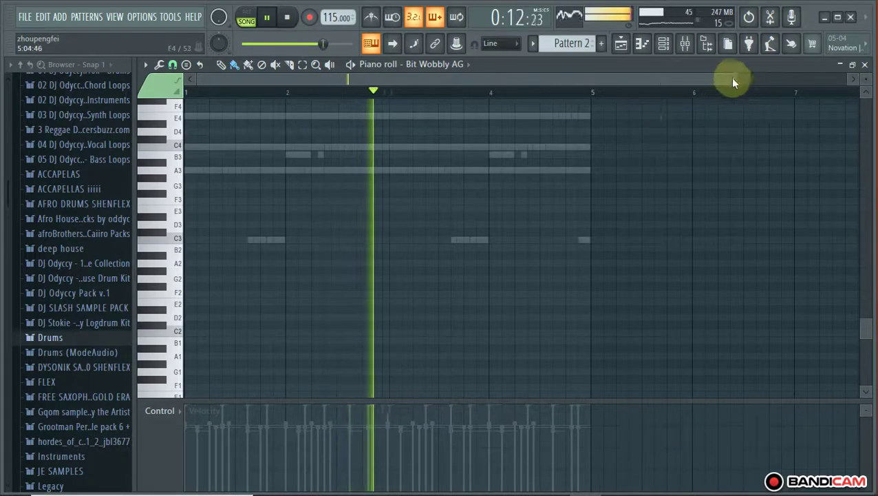
{"action": "left_click_drag", "start_coordinate": [689, 82], "coordinate": [268, 200]}
{"action": "key", "text": "space"}
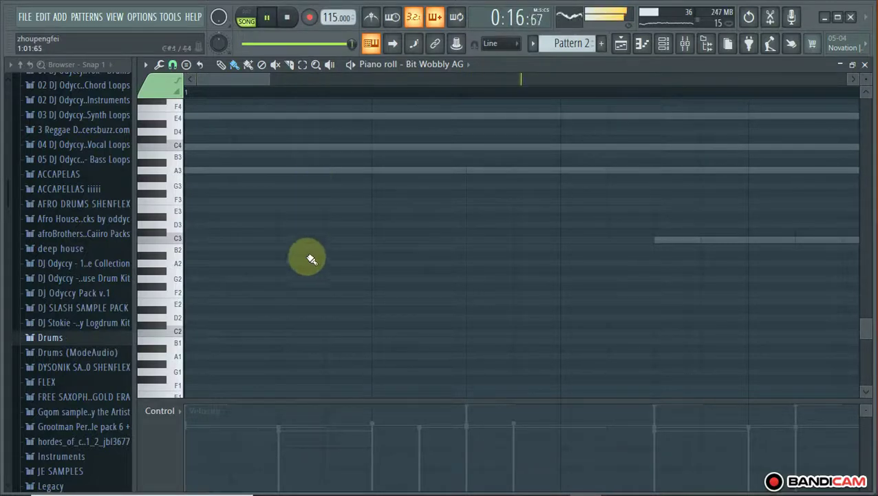
{"action": "left_click", "coordinate": [265, 19]}
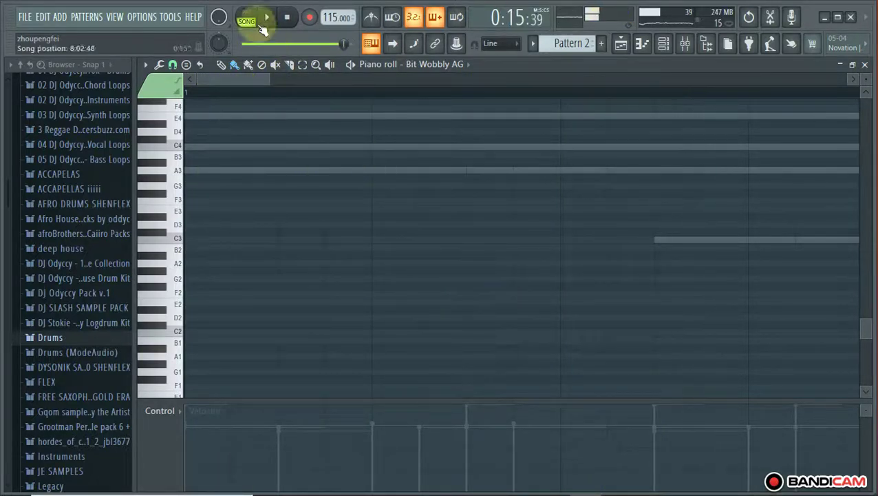
{"action": "left_click", "coordinate": [310, 18]}
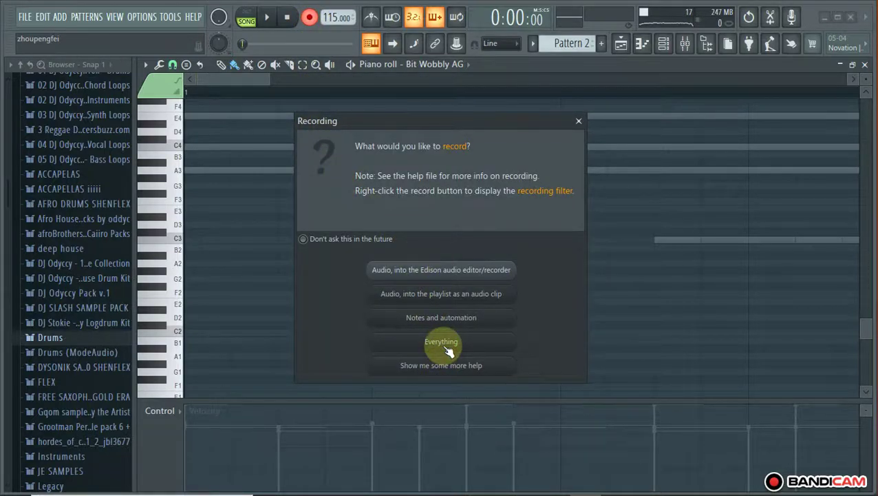
{"action": "left_click", "coordinate": [441, 320]}
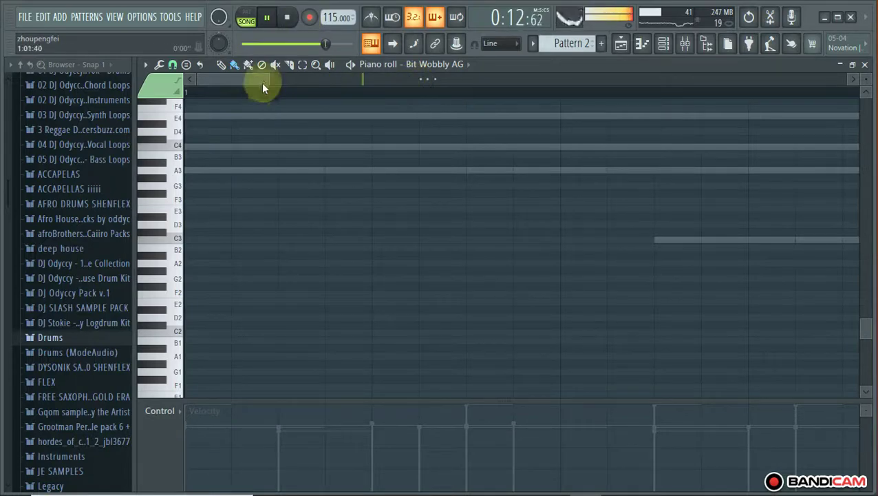
Quantize the three recorded E2 notes near the end of bar 3 with the default template
{"action": "left_click_drag", "start_coordinate": [463, 72], "coordinate": [700, 111]}
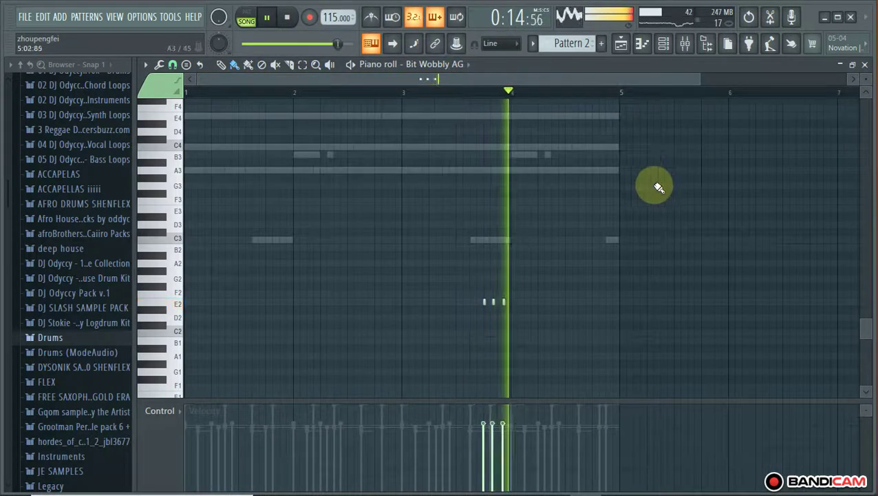
{"action": "scroll", "coordinate": [503, 94], "scroll_direction": "up", "scroll_amount": 3}
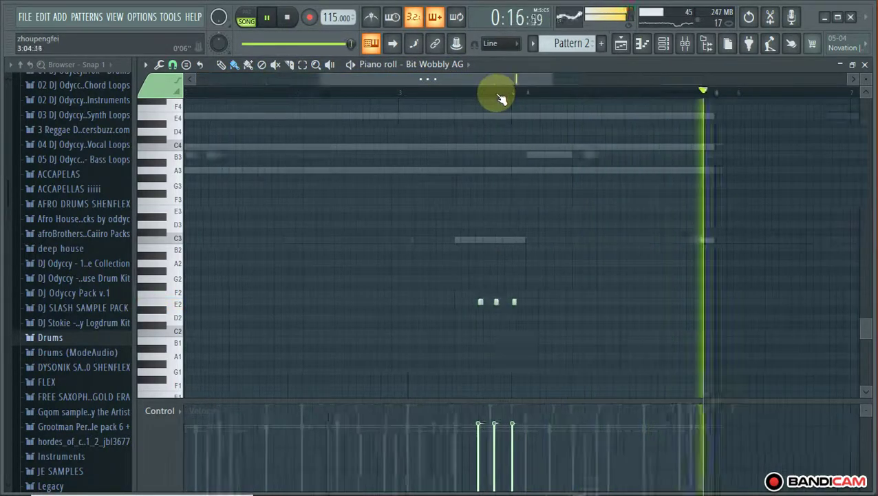
{"action": "scroll", "coordinate": [501, 98], "scroll_direction": "up", "scroll_amount": 2}
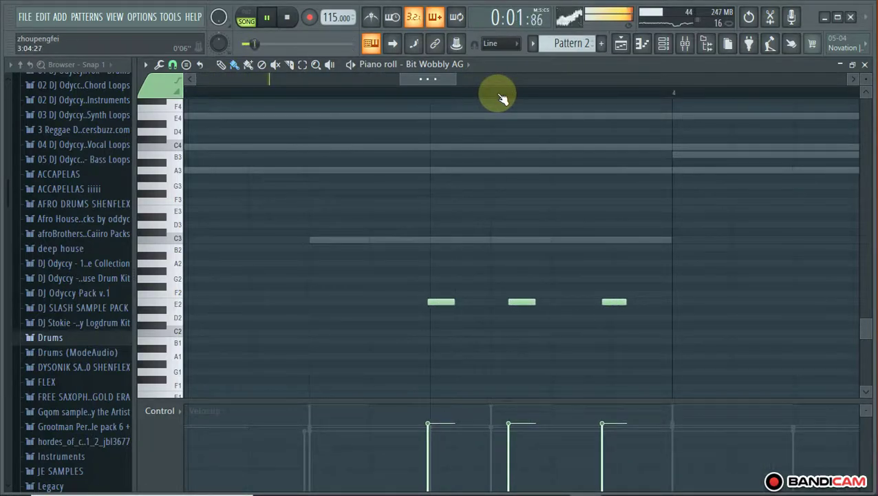
{"action": "key", "text": "alt+q"}
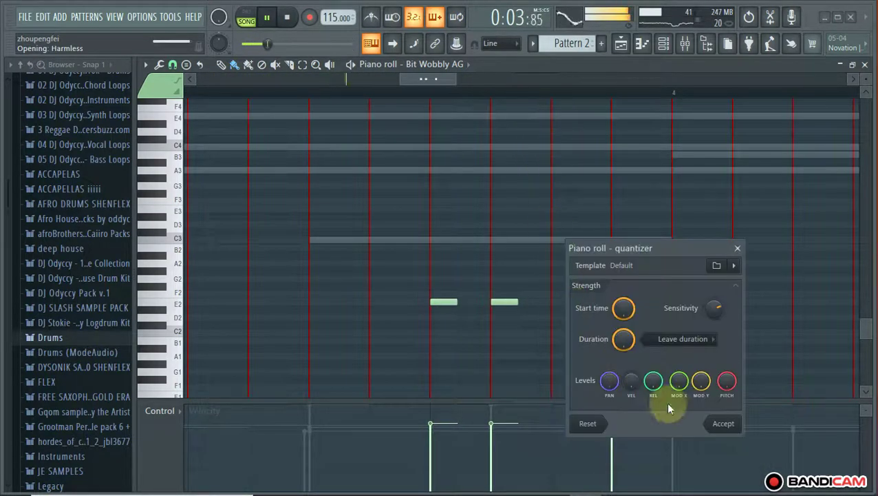
{"action": "left_click", "coordinate": [724, 424]}
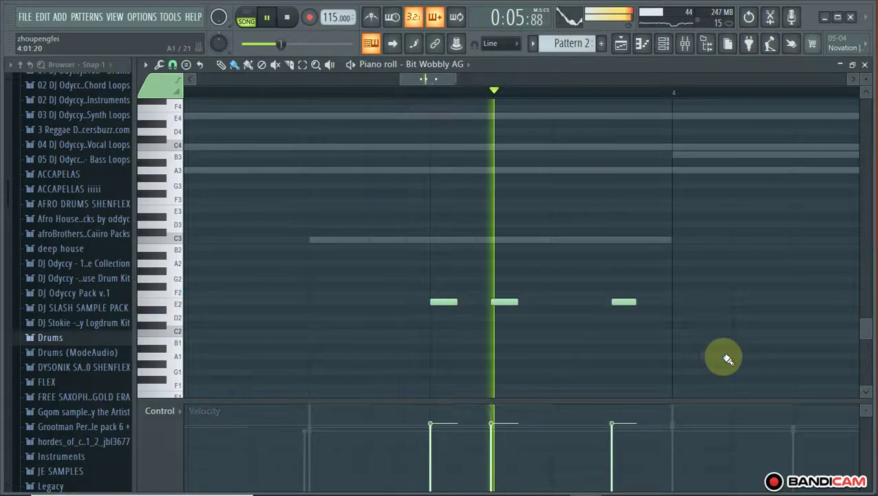
Space the three E2 notes evenly and continue them with C3 before bar 4 and C4 and E4 at its start
{"action": "right_click", "coordinate": [568, 305]}
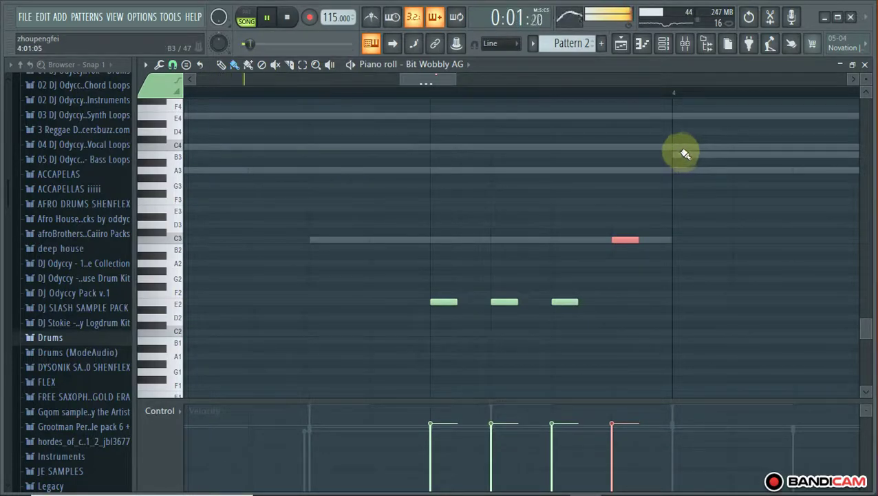
{"action": "scroll", "coordinate": [681, 150], "scroll_direction": "up", "scroll_amount": 3}
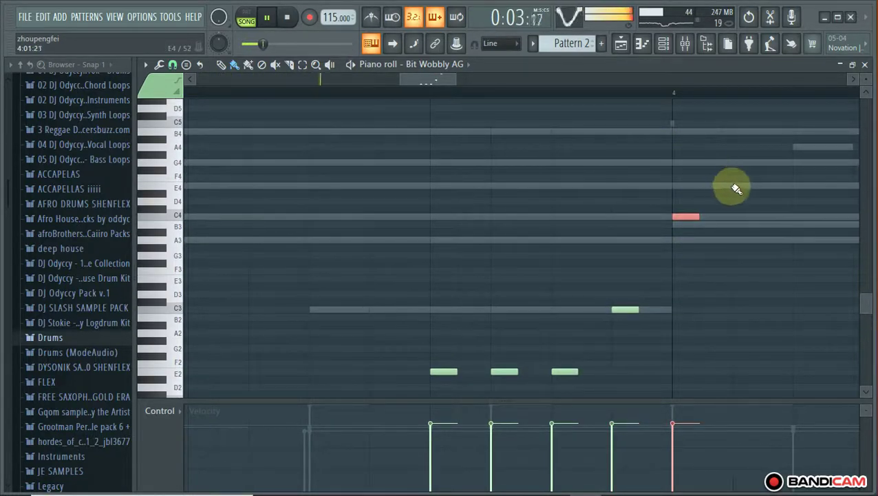
{"action": "left_click", "coordinate": [738, 186]}
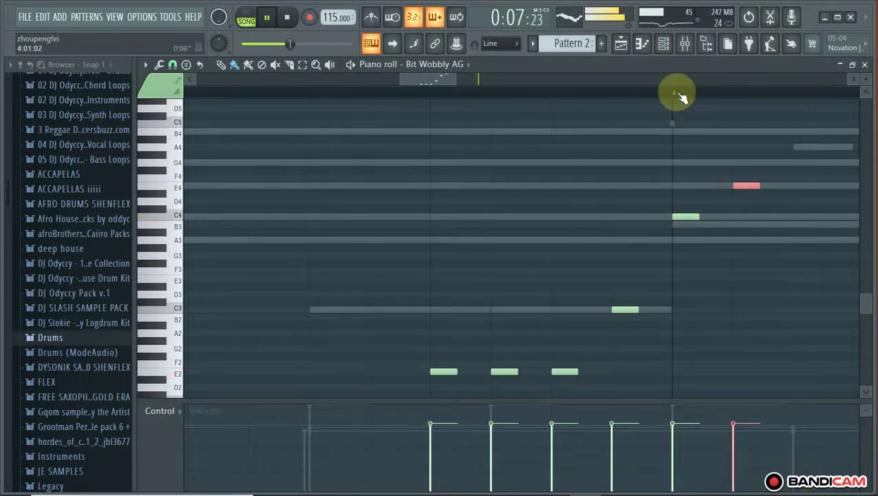
Delete all the E2, C3, C4 and E4 notes around the start of bar 4
{"action": "scroll", "coordinate": [681, 95], "scroll_direction": "down", "scroll_amount": 3}
{"action": "right_click", "coordinate": [663, 310]}
{"action": "right_click", "coordinate": [615, 371]}
{"action": "right_click", "coordinate": [646, 371]}
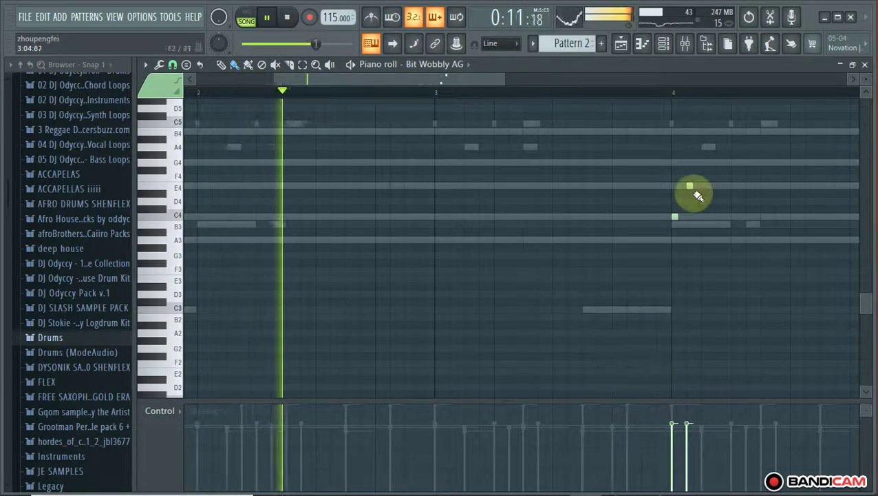
{"action": "right_click", "coordinate": [690, 185]}
Try a rising A3, C4, E4 and G4 run at the end of bar 4, play it back, and delete it
{"action": "left_click_drag", "start_coordinate": [435, 76], "coordinate": [543, 120]}
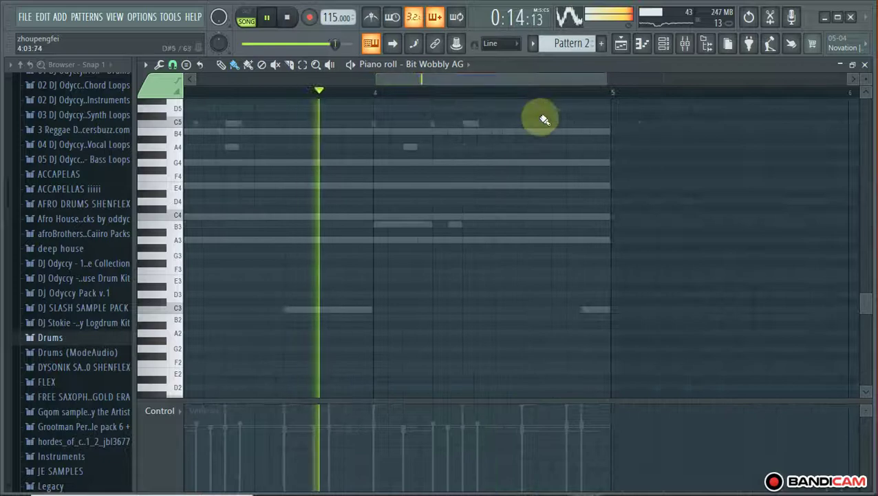
{"action": "left_click", "coordinate": [560, 240]}
{"action": "left_click", "coordinate": [581, 217]}
{"action": "key", "text": "space"}
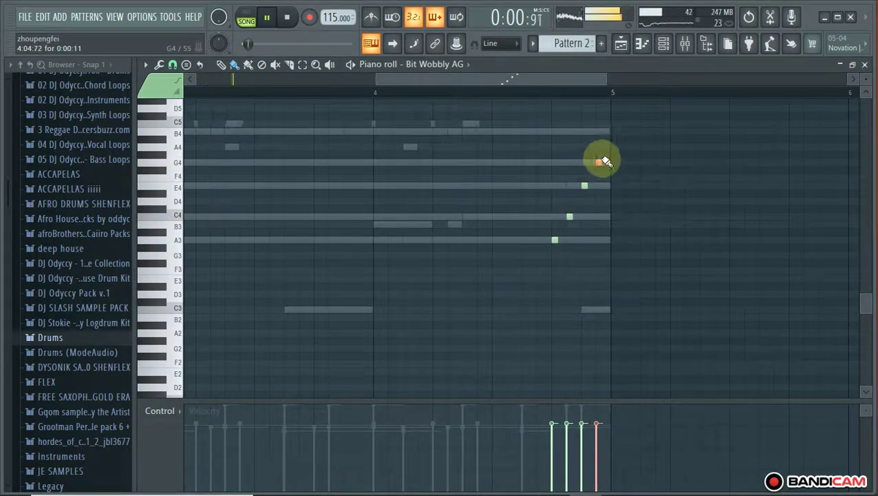
{"action": "right_click", "coordinate": [601, 162]}
{"action": "right_click", "coordinate": [585, 185]}
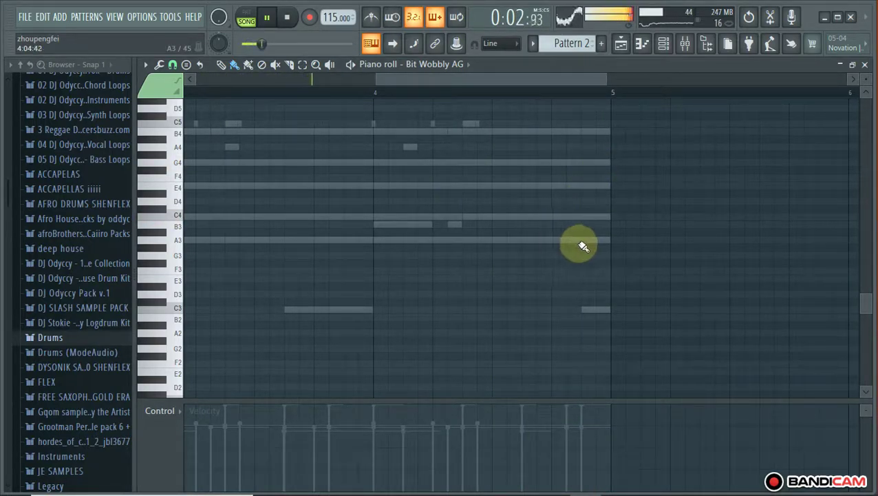
Replace the Bit Wobbly AG channel's instrument with Fruity DX10 and load its Log Drum preset
{"action": "left_click", "coordinate": [663, 43]}
{"action": "right_click", "coordinate": [231, 448]}
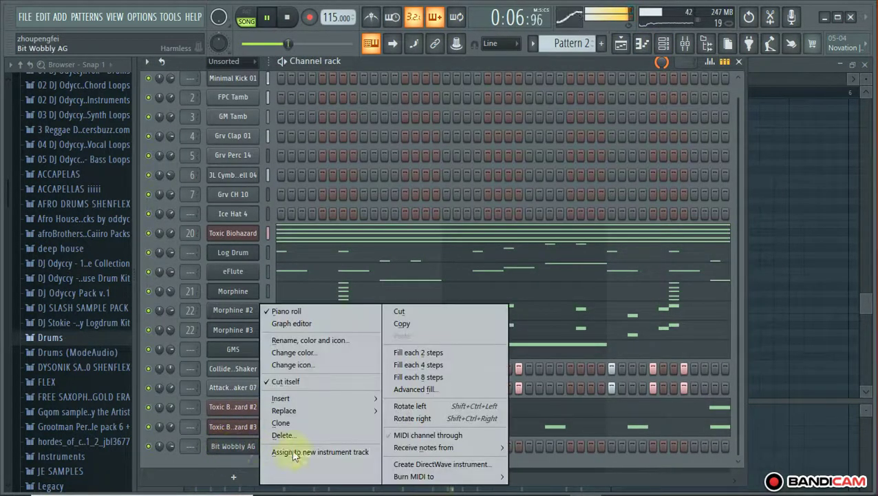
{"action": "mouse_move", "coordinate": [317, 410]}
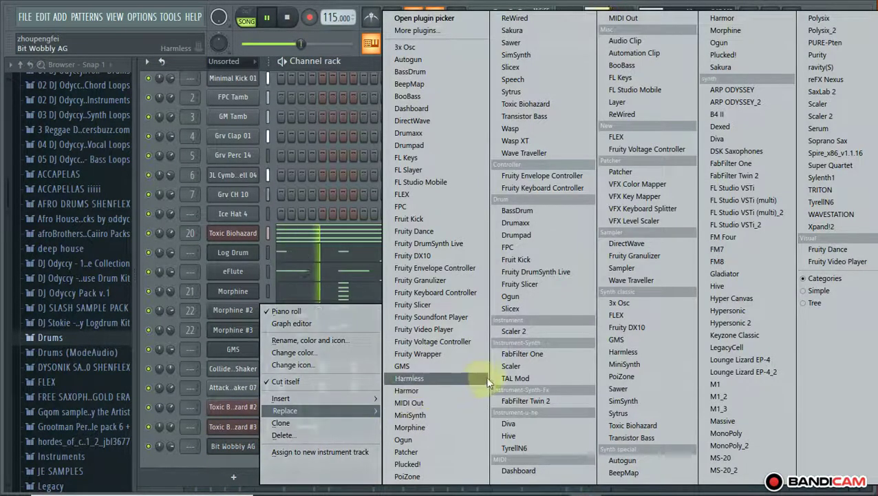
{"action": "left_click", "coordinate": [627, 326]}
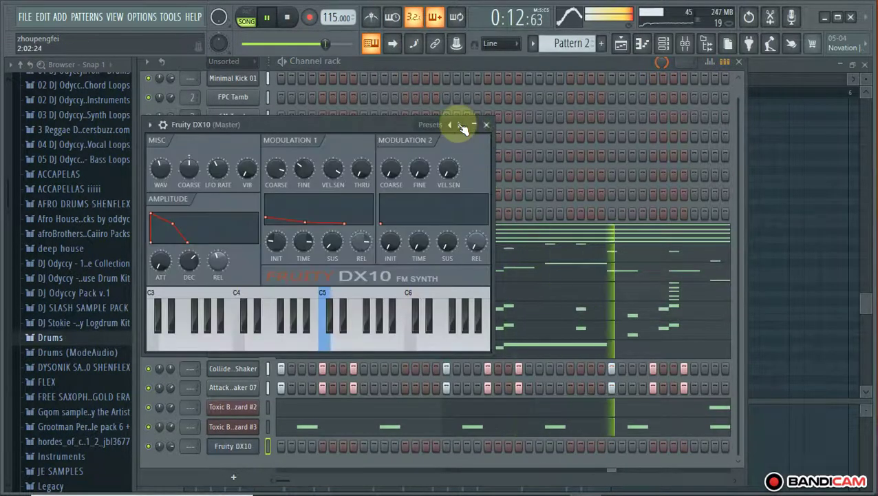
{"action": "left_click", "coordinate": [454, 124]}
{"action": "left_click", "coordinate": [486, 464]}
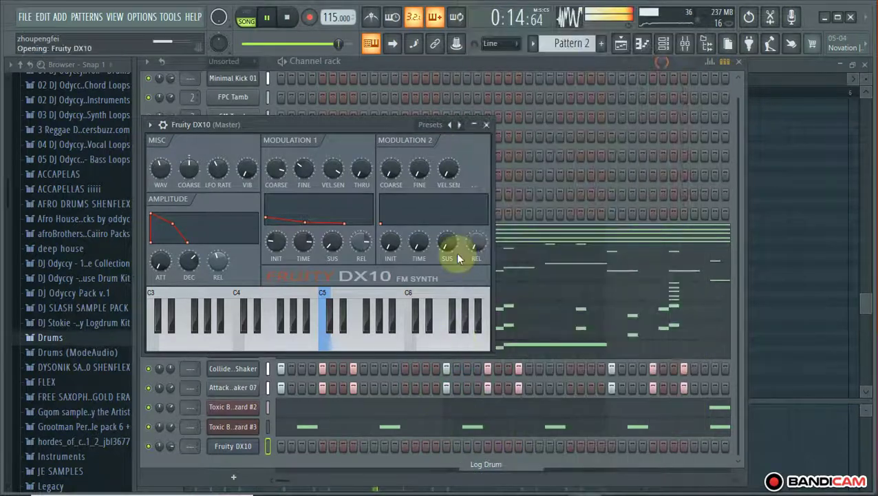
Route the new Log Drum channel to mixer insert 23
{"action": "left_click", "coordinate": [687, 46]}
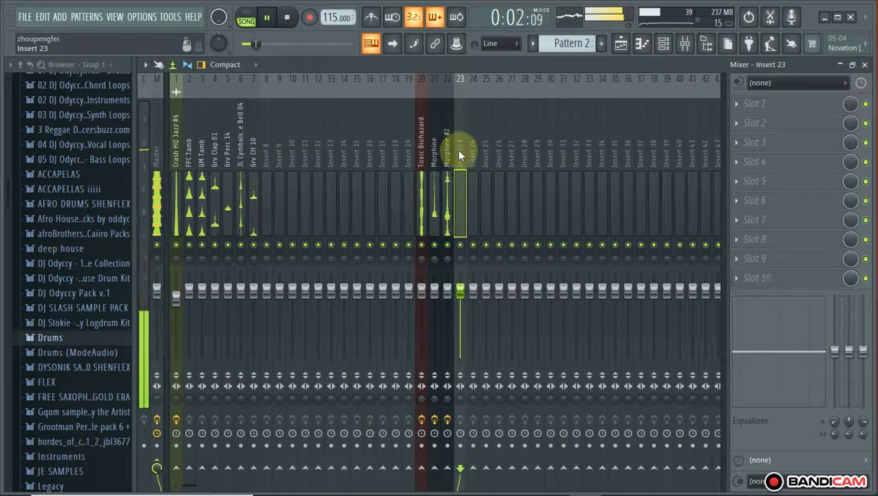
{"action": "right_click", "coordinate": [457, 150]}
{"action": "mouse_move", "coordinate": [596, 208]}
{"action": "left_click", "coordinate": [654, 203]}
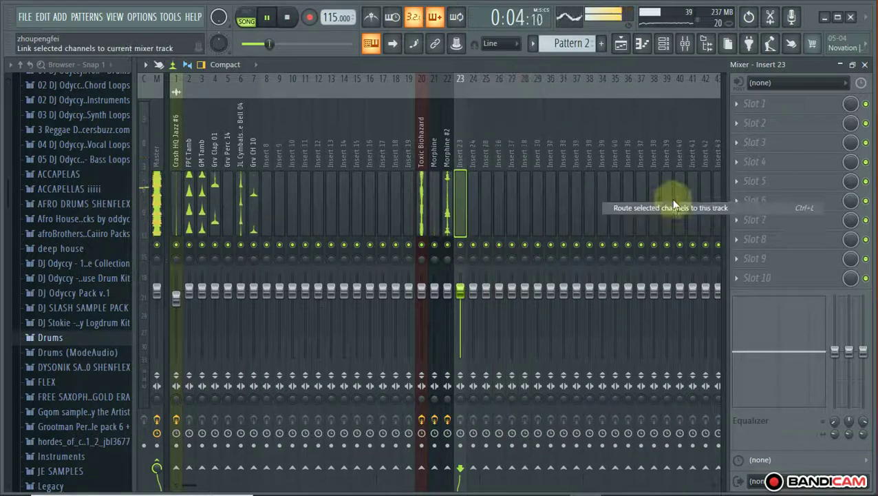
Load Fruity Reeverb 2 into effect slot 2 of the Log Drum mixer track
{"action": "left_click", "coordinate": [764, 123]}
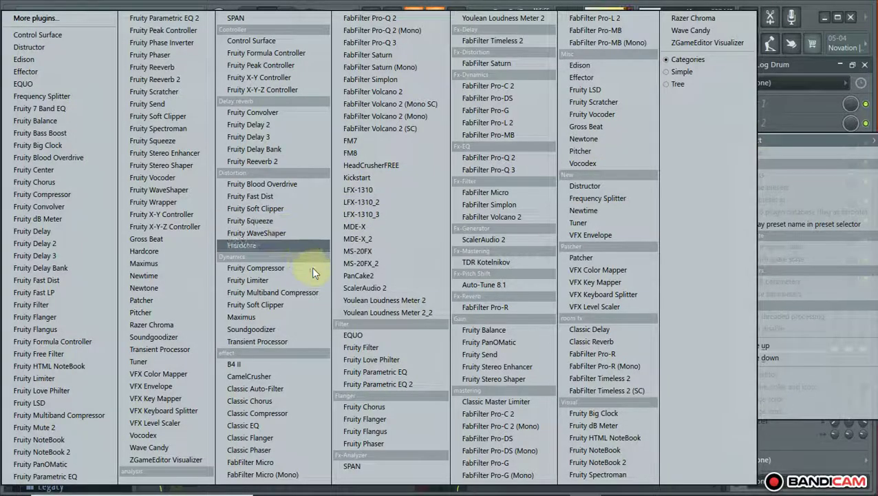
{"action": "left_click", "coordinate": [258, 160]}
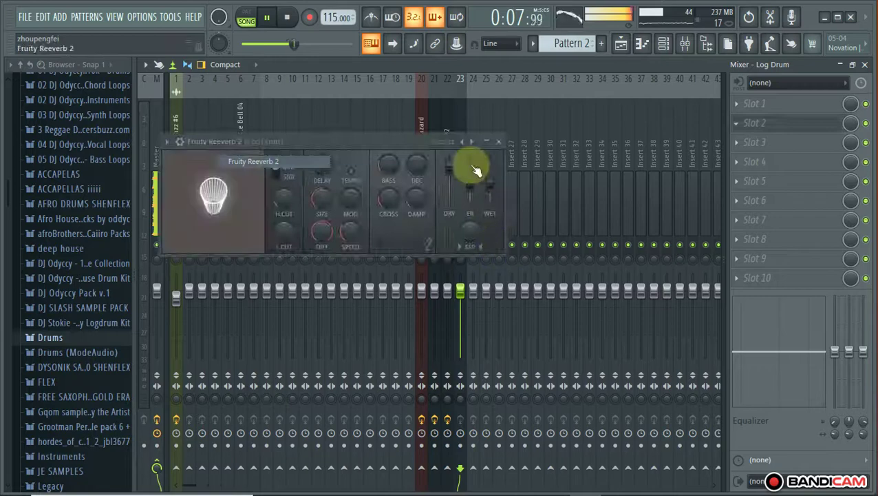
{"action": "left_click", "coordinate": [462, 143]}
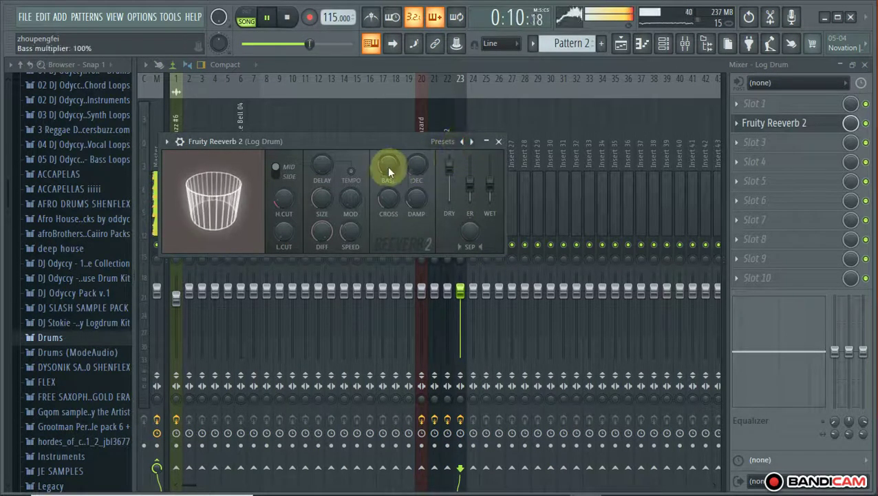
{"action": "left_click", "coordinate": [500, 142]}
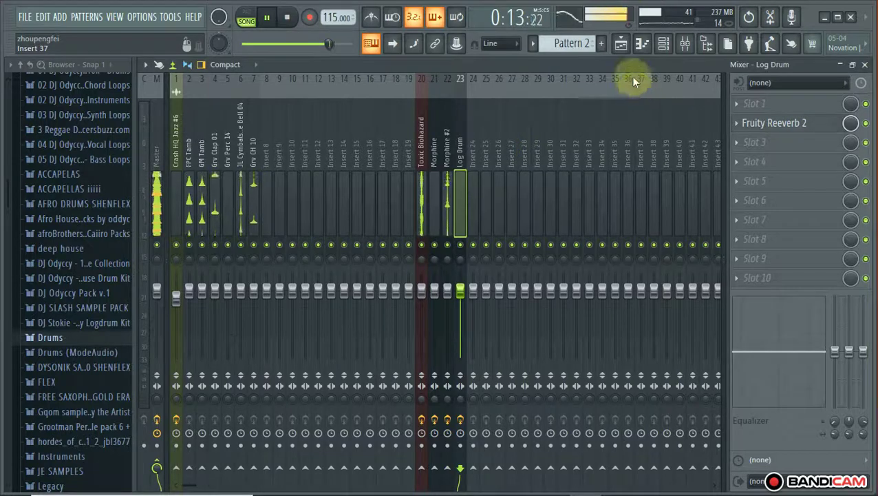
Open the piano roll of the Log Drum channel routed to insert 23
{"action": "left_click", "coordinate": [664, 44]}
{"action": "right_click", "coordinate": [224, 449]}
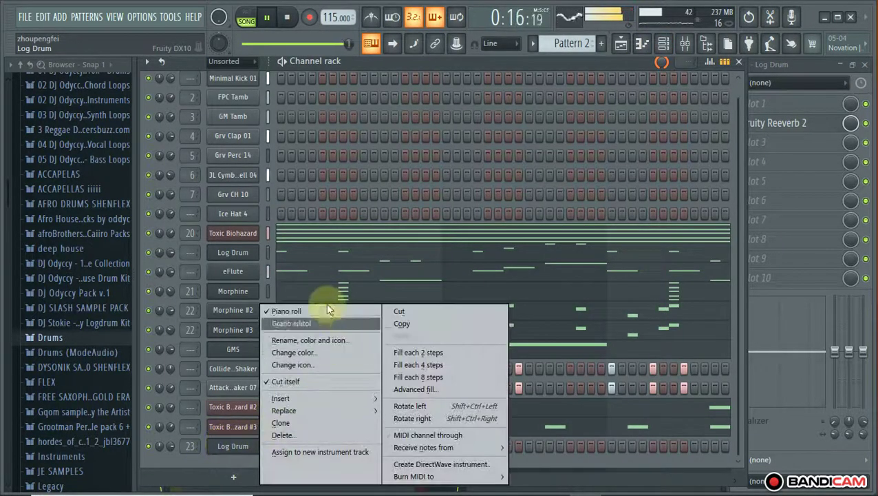
{"action": "left_click", "coordinate": [286, 312]}
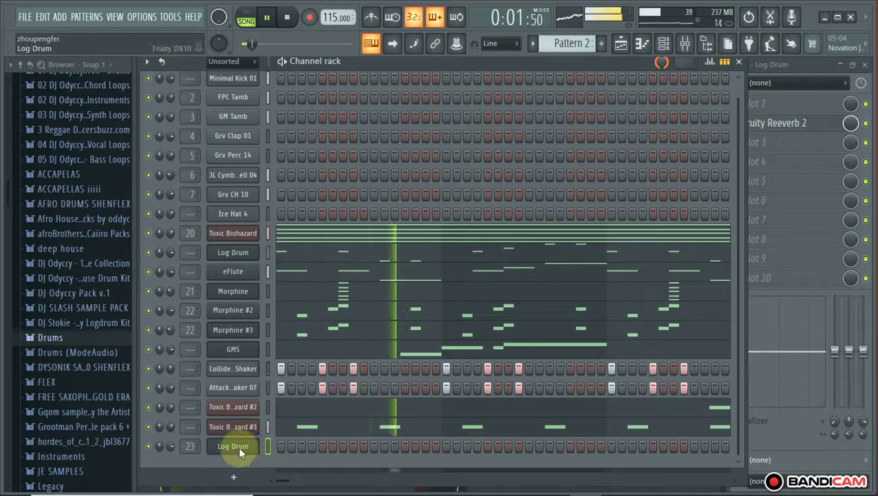
{"action": "right_click", "coordinate": [239, 446]}
{"action": "left_click", "coordinate": [296, 313]}
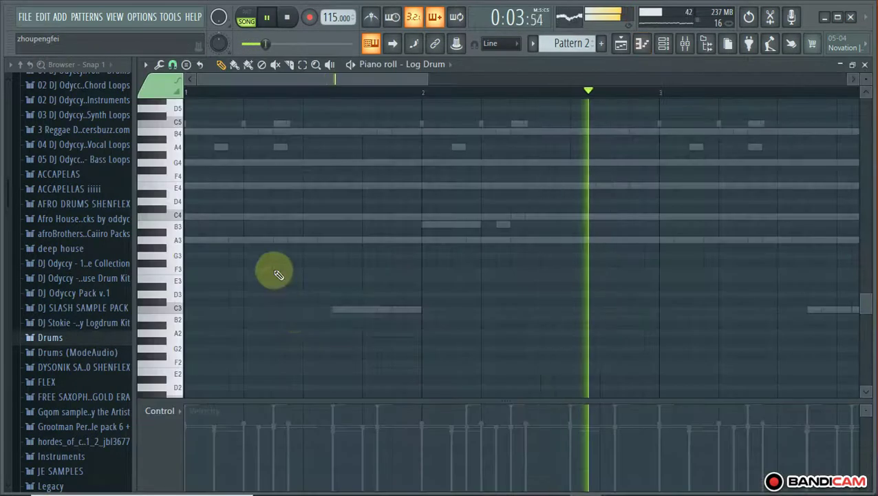
Audition keys in the upper octaves, add short A6 and B6 notes from the middle of bar 1's second beat, and play them back
{"action": "scroll", "coordinate": [245, 176], "scroll_direction": "up", "scroll_amount": 3}
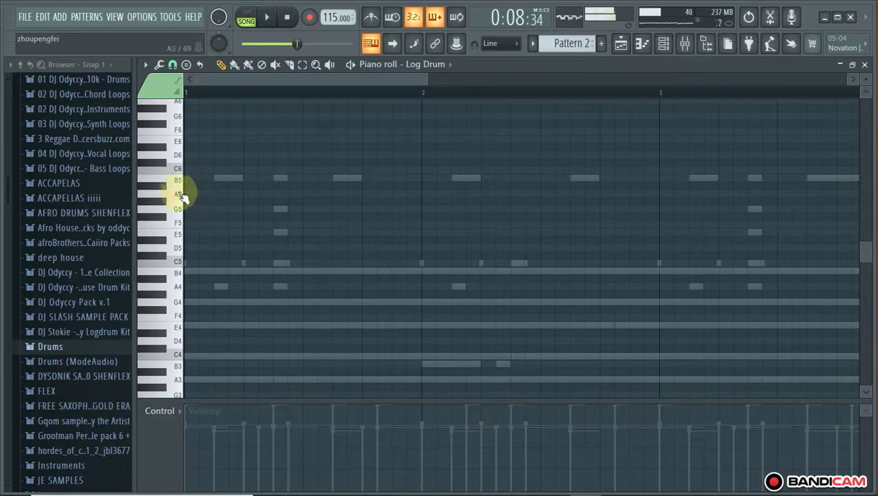
{"action": "scroll", "coordinate": [182, 198], "scroll_direction": "up", "scroll_amount": 3}
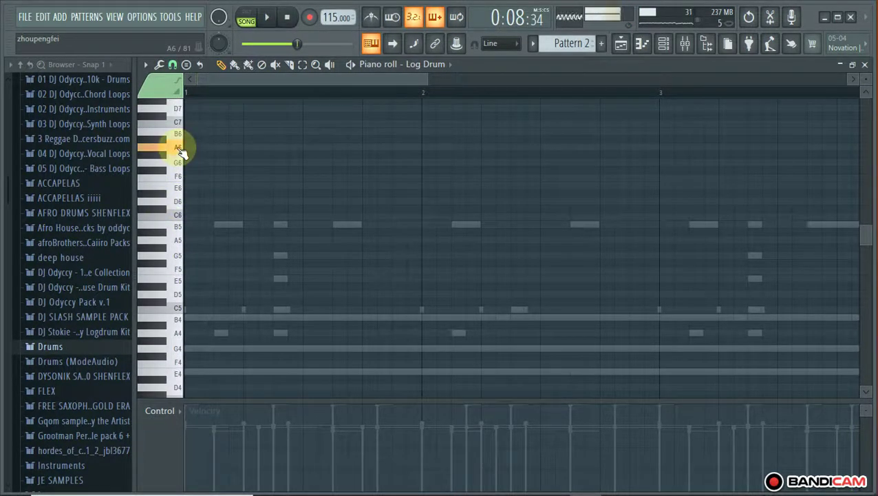
{"action": "scroll", "coordinate": [241, 166], "scroll_direction": "up", "scroll_amount": 3}
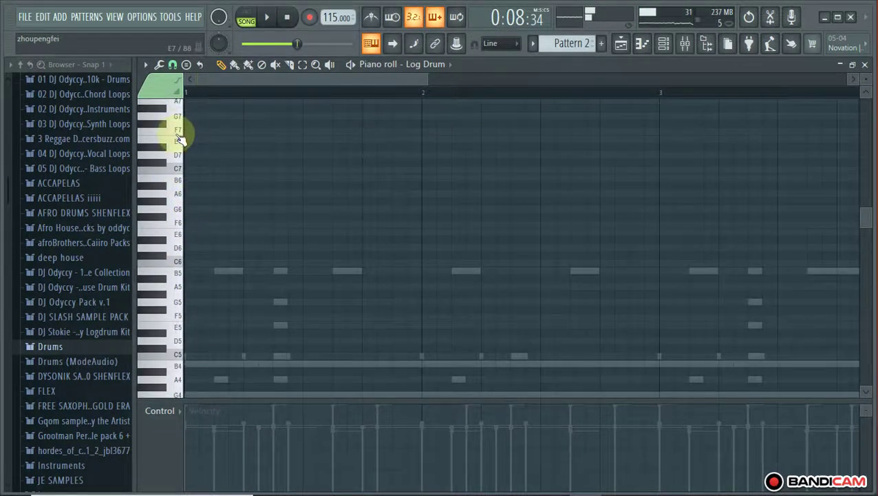
{"action": "scroll", "coordinate": [183, 117], "scroll_direction": "up", "scroll_amount": 2}
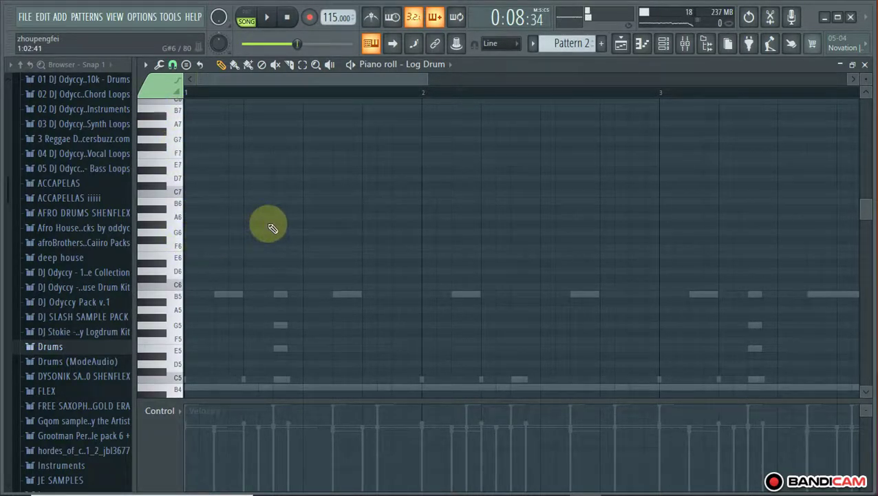
{"action": "key", "text": "space"}
{"action": "key", "text": "space"}
{"action": "left_click", "coordinate": [283, 214]}
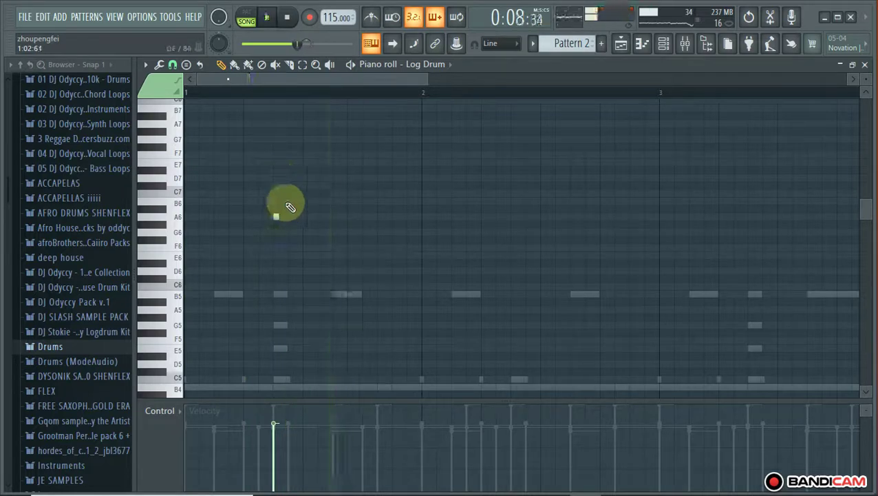
{"action": "key", "text": "space"}
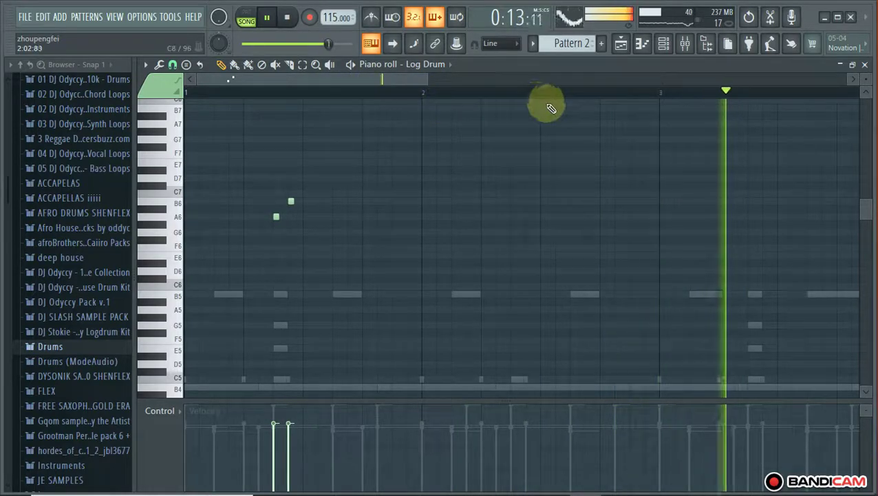
Duplicate the Log Drum notes of bars 1 and 2 into bars 3 and 4
{"action": "left_click_drag", "start_coordinate": [668, 96], "coordinate": [2, 206]}
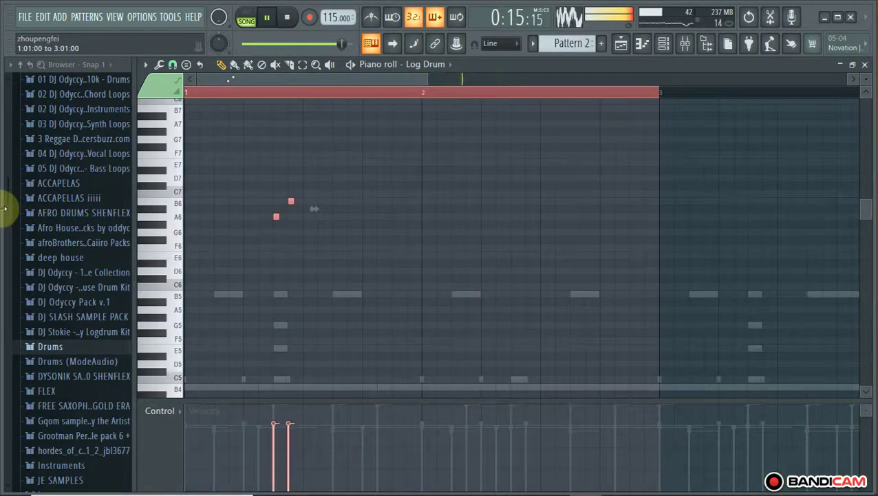
{"action": "key", "text": "ctrl+b"}
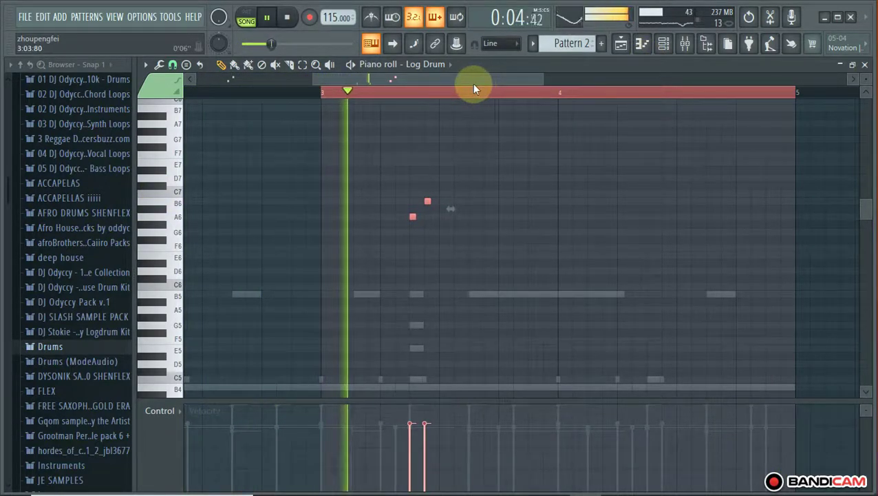
{"action": "left_click_drag", "start_coordinate": [455, 83], "coordinate": [329, 102]}
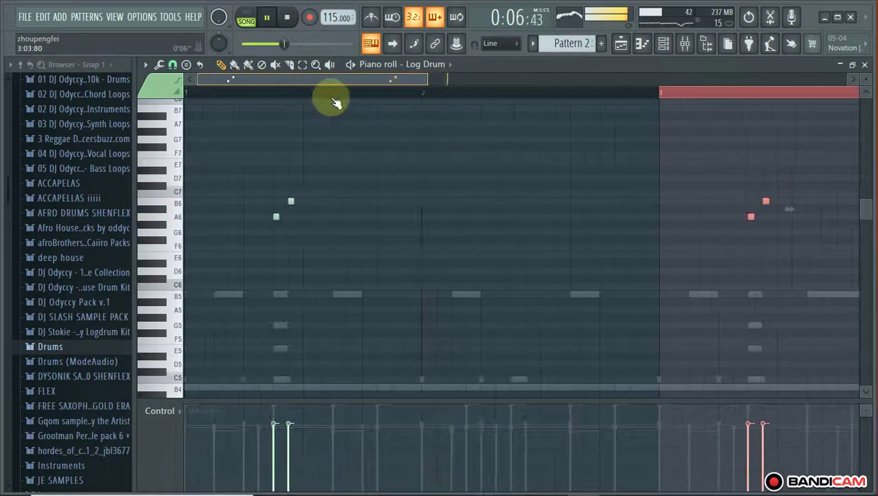
{"action": "left_click_drag", "start_coordinate": [426, 82], "coordinate": [775, 113]}
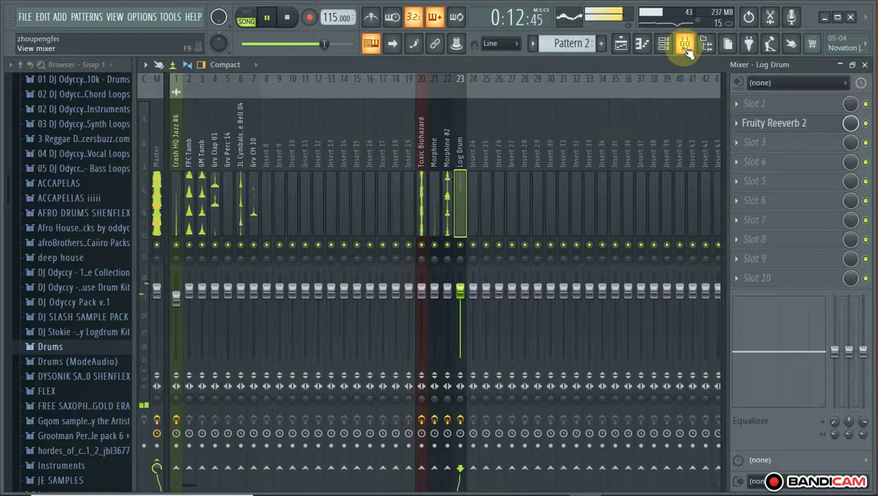
Add Fruity delay 2 in slot 4 of the Log Drum mixer track and load its amapiani preset
{"action": "left_click", "coordinate": [684, 50]}
{"action": "left_click", "coordinate": [751, 158]}
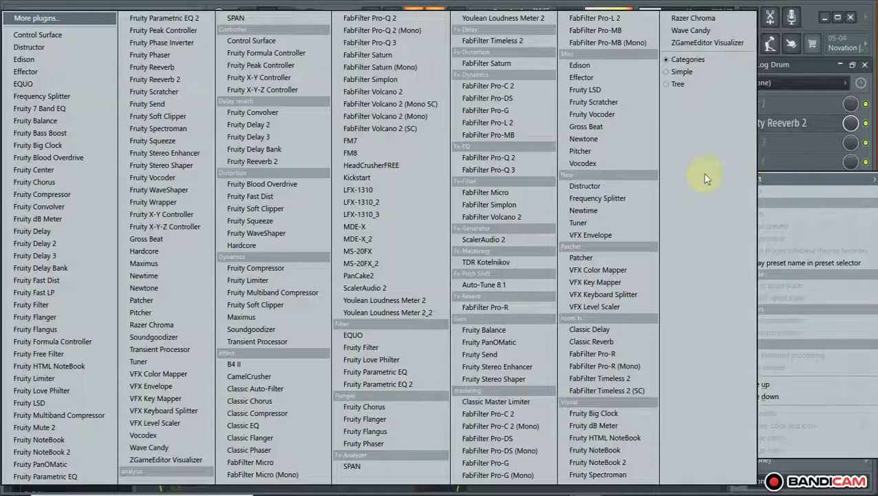
{"action": "left_click", "coordinate": [253, 126]}
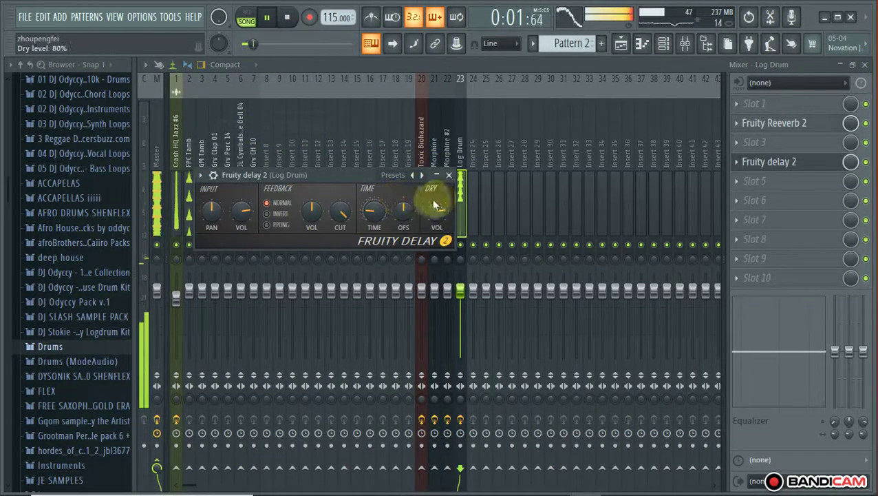
{"action": "left_click", "coordinate": [430, 179]}
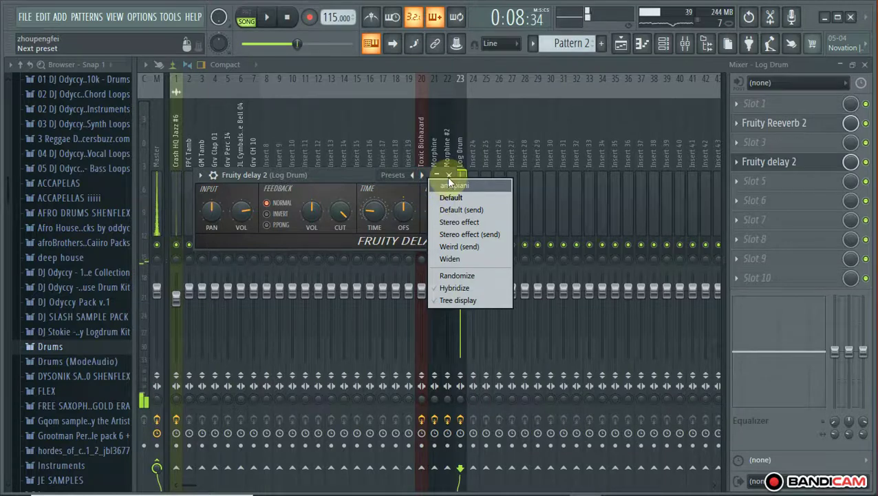
{"action": "left_click", "coordinate": [443, 186]}
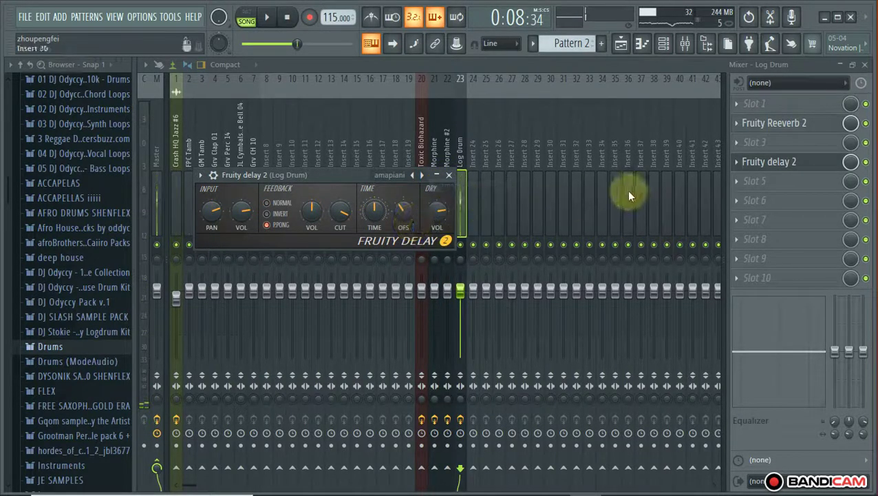
Lower the delay's mix level, set the Log Drum track's EQ to -18.0 at 90 Hz, -1.0 at 1.5k and 2.4 at 8.0k, and play back
{"action": "left_click", "coordinate": [846, 165]}
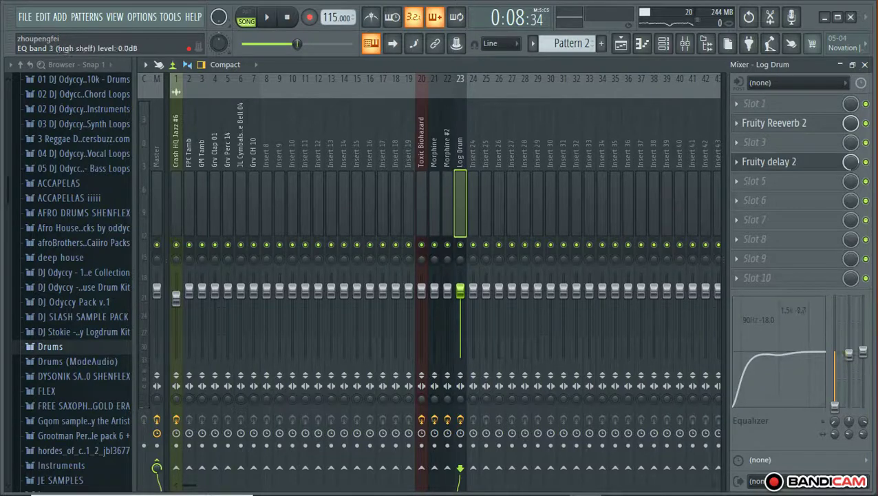
{"action": "key", "text": "space"}
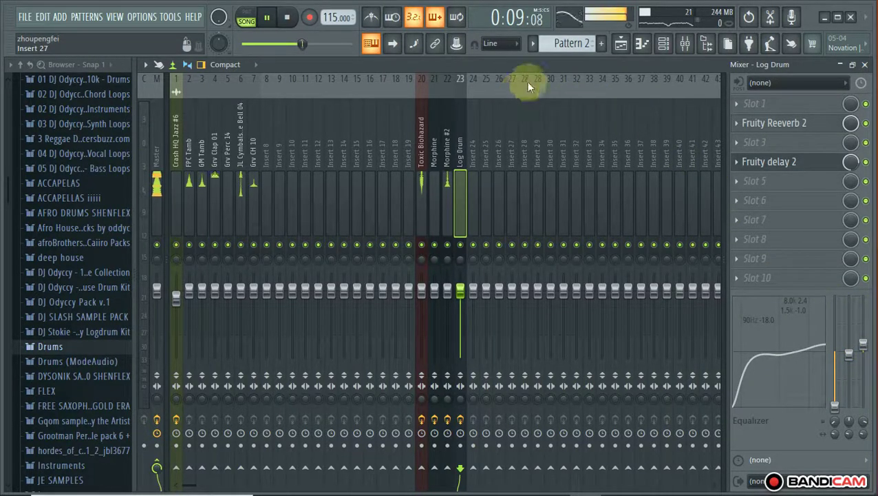
{"action": "left_click", "coordinate": [622, 47]}
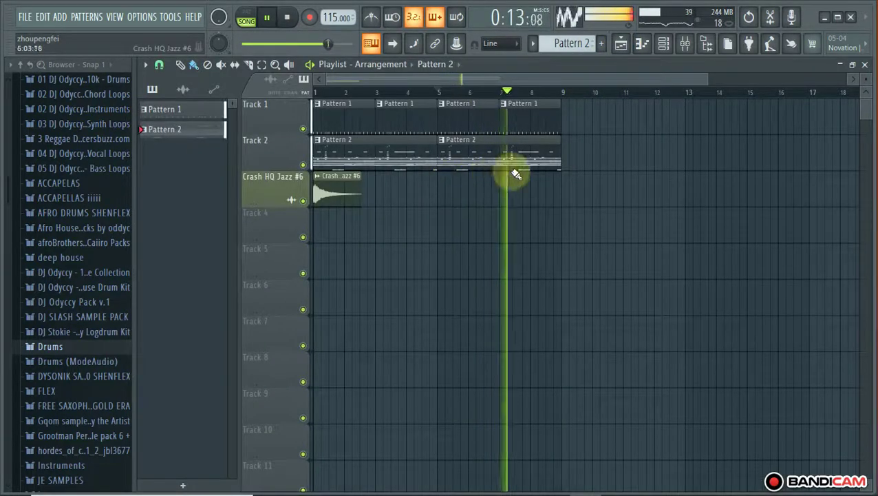
{"action": "left_click", "coordinate": [686, 43]}
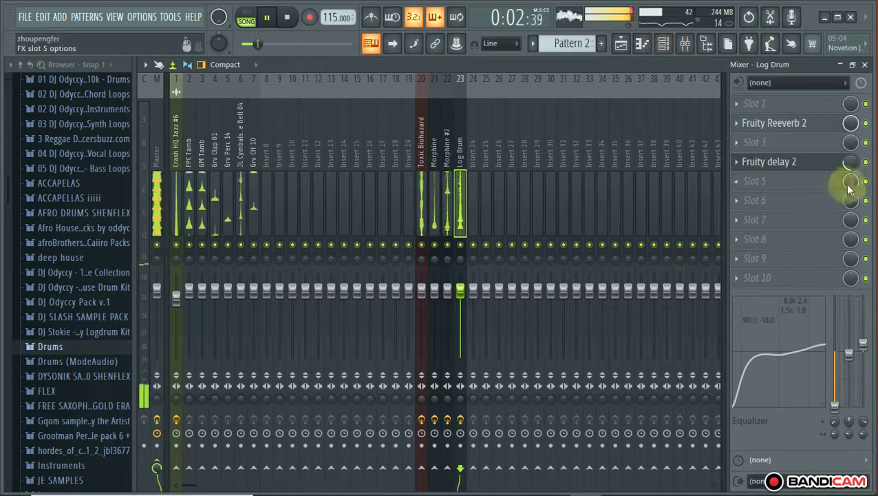
Add a Sytrus channel to the channel rack and load its Orchestral 1 preset
{"action": "left_click", "coordinate": [664, 43]}
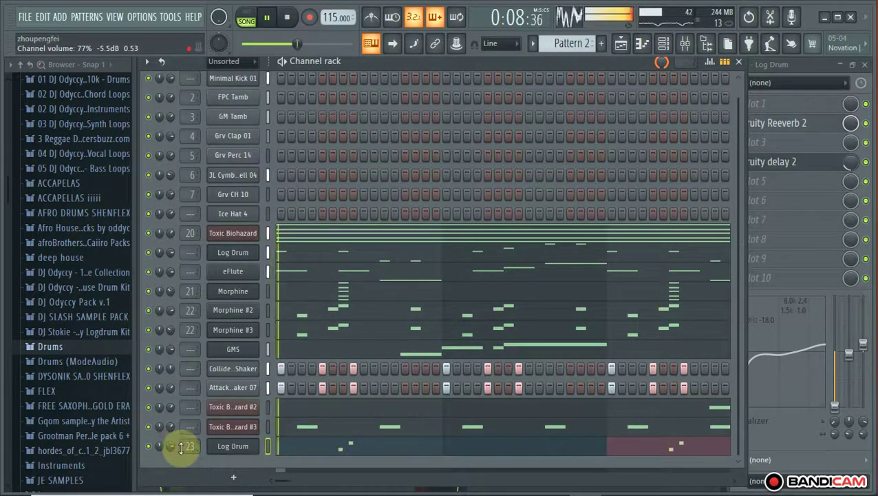
{"action": "left_click", "coordinate": [234, 477]}
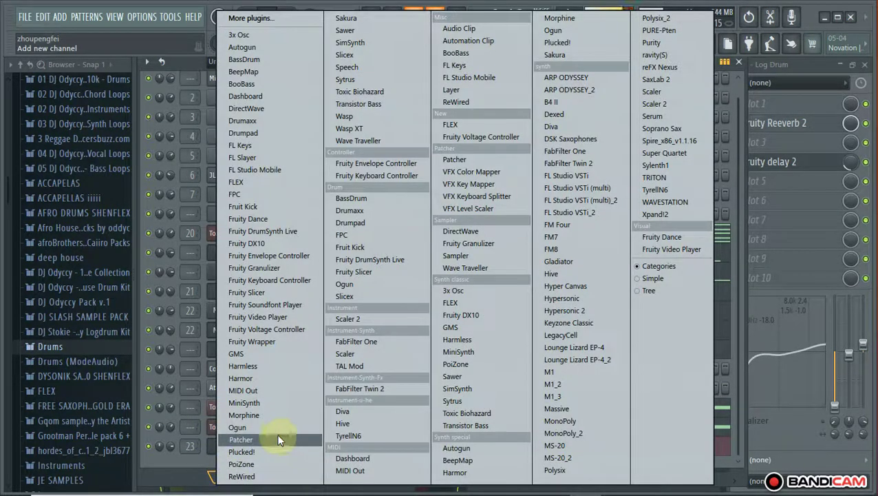
{"action": "left_click", "coordinate": [462, 400]}
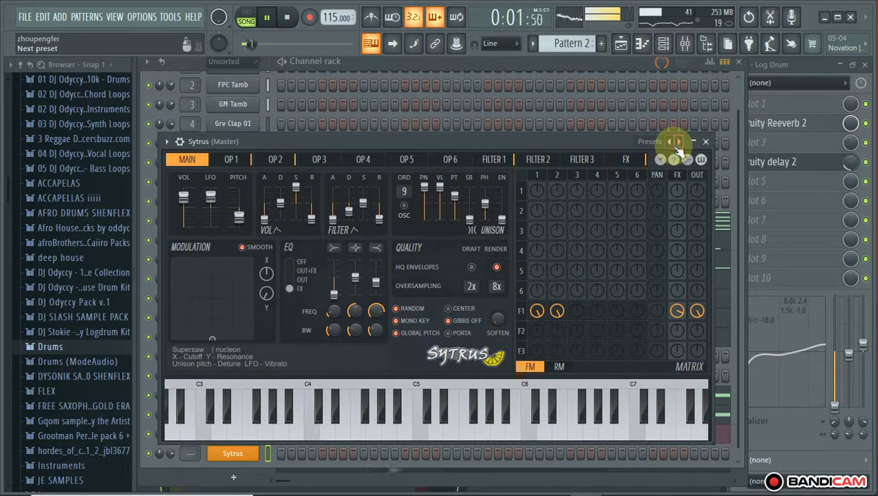
{"action": "left_click", "coordinate": [660, 155]}
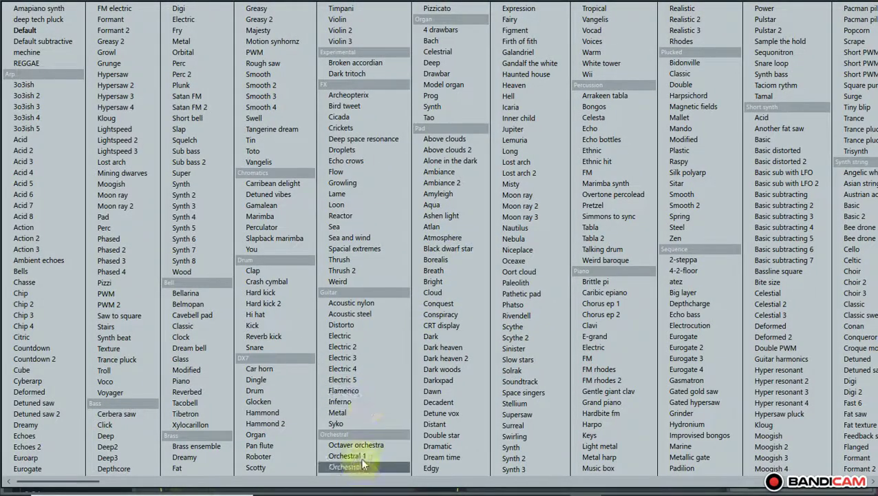
{"action": "left_click", "coordinate": [362, 455]}
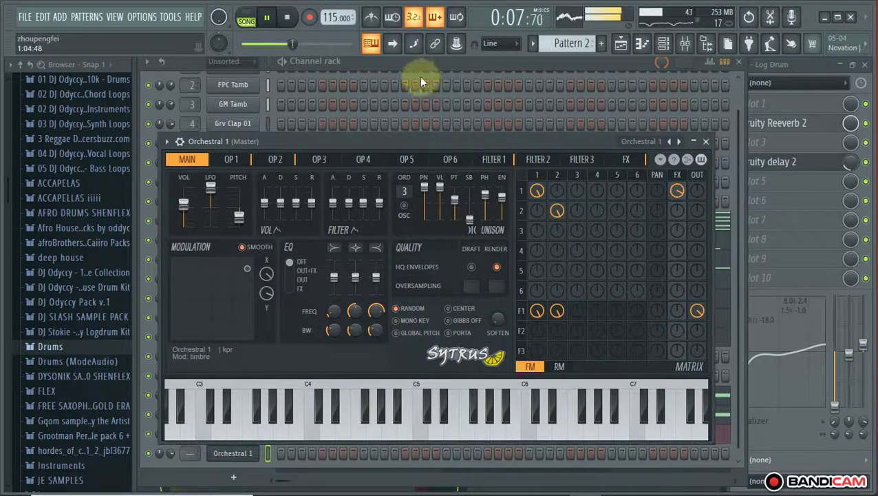
{"action": "left_click", "coordinate": [412, 63]}
Copy the Toxic Biohazard chord notes into the Orchestral 1 channel and lower that channel's volume to about 5%
{"action": "right_click", "coordinate": [233, 220]}
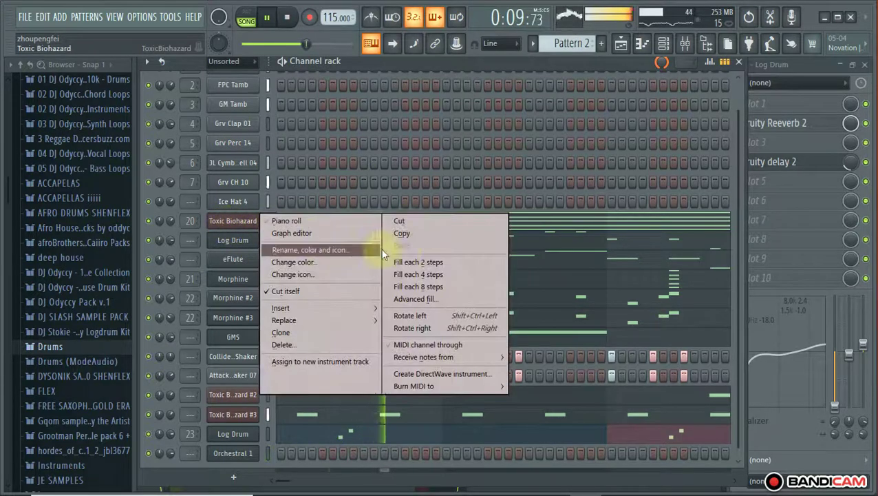
{"action": "left_click", "coordinate": [402, 233]}
{"action": "right_click", "coordinate": [233, 453]}
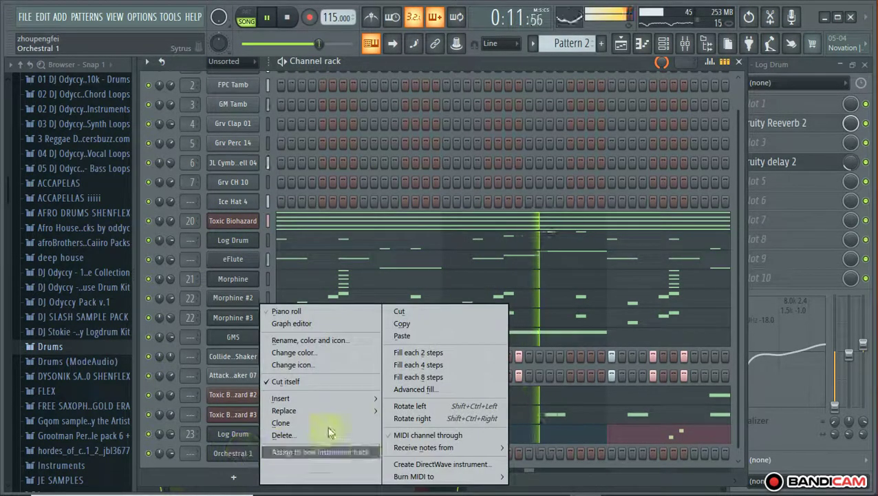
{"action": "left_click", "coordinate": [402, 335]}
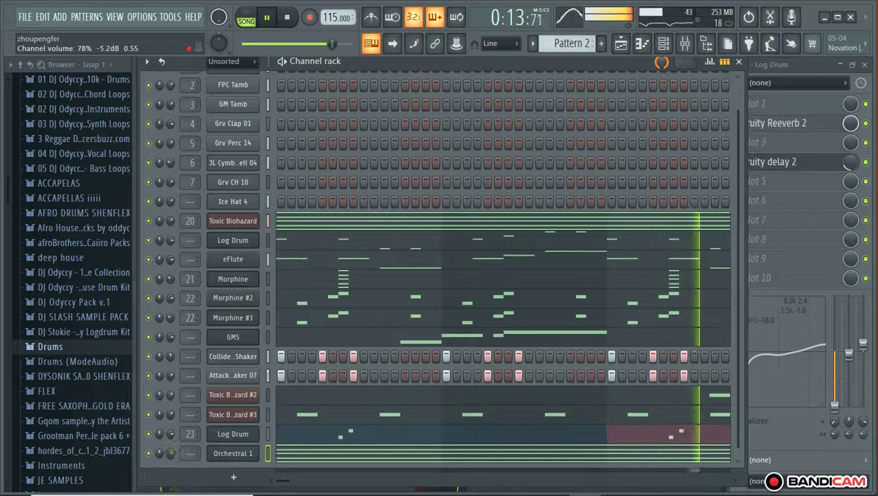
{"action": "left_click_drag", "start_coordinate": [171, 452], "coordinate": [171, 489]}
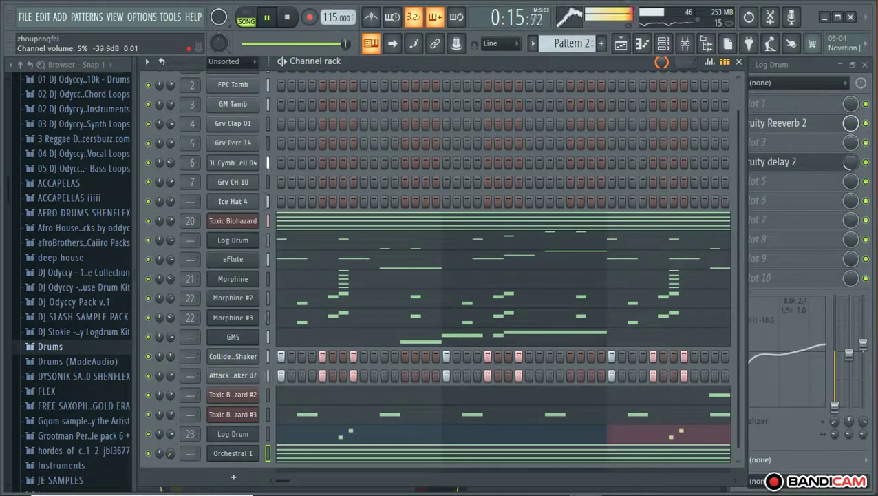
Transpose the Orchestral 1 chord notes up two octaves and set the channel's volume to about 6% during playback
{"action": "left_click", "coordinate": [325, 457]}
{"action": "scroll", "coordinate": [284, 229], "scroll_direction": "down", "scroll_amount": 3}
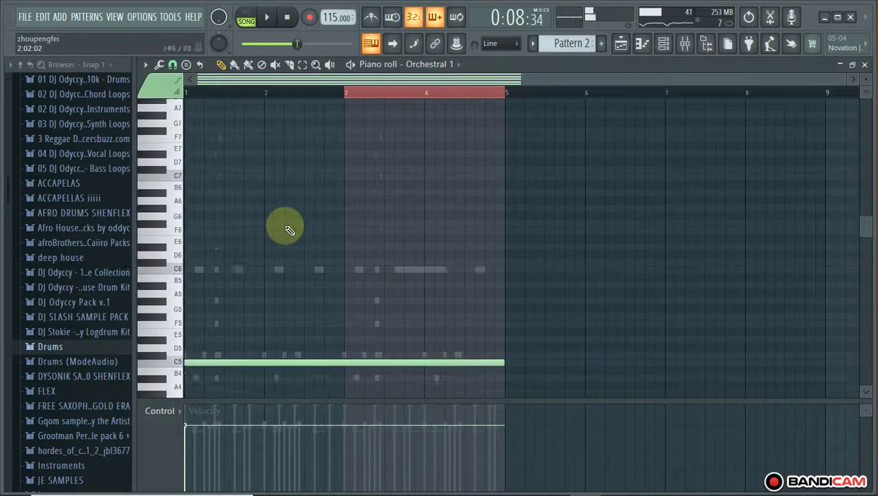
{"action": "key", "text": "ctrl+Up"}
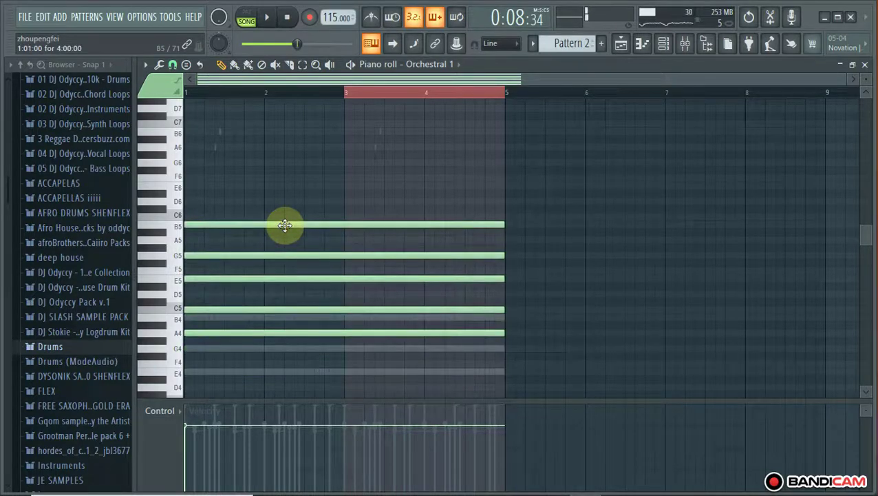
{"action": "key", "text": "ctrl+Up"}
{"action": "key", "text": "space"}
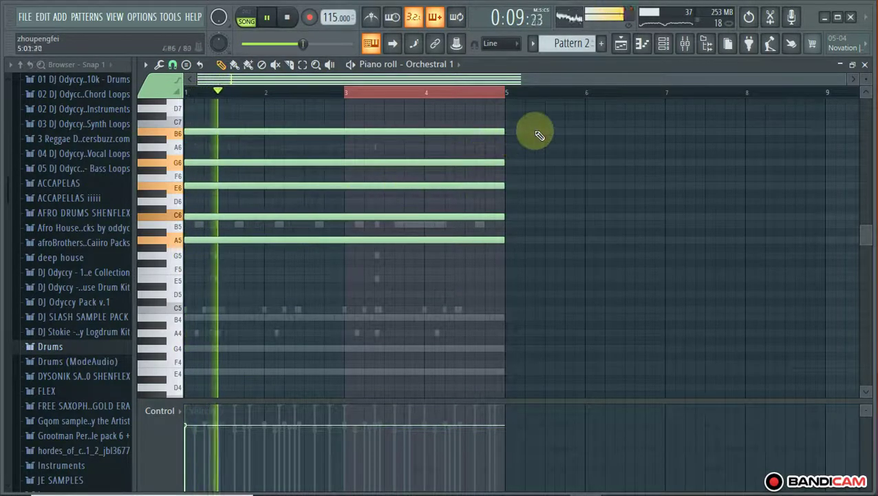
{"action": "left_click", "coordinate": [663, 42]}
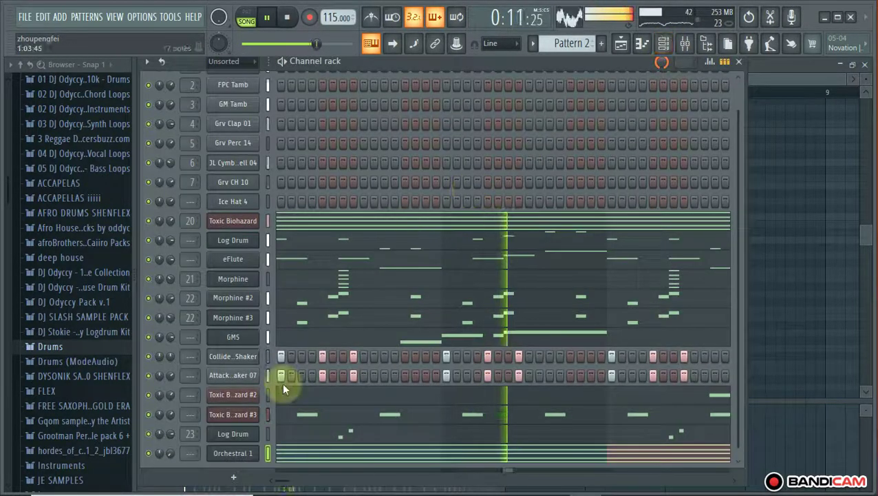
{"action": "left_click_drag", "start_coordinate": [169, 458], "coordinate": [169, 485]}
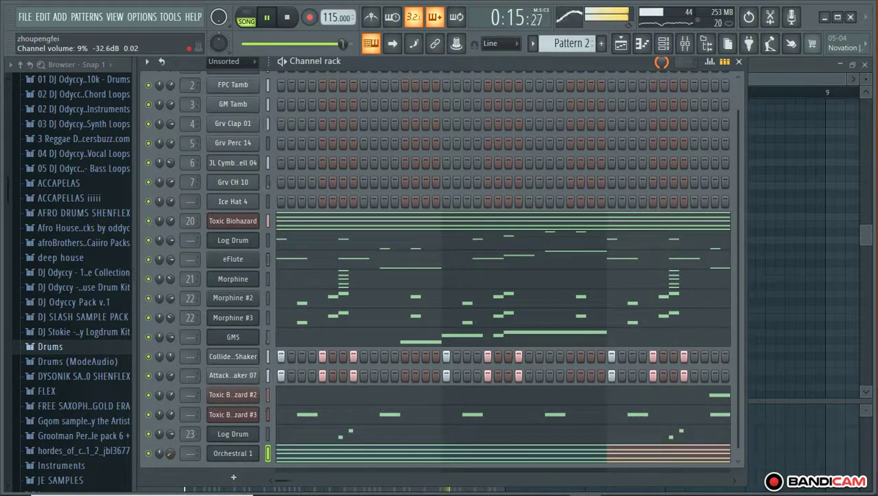
Switch playback to pattern mode and delete the upper four notes of the Orchestral 1 chord, keeping only A5
{"action": "left_click", "coordinate": [255, 17]}
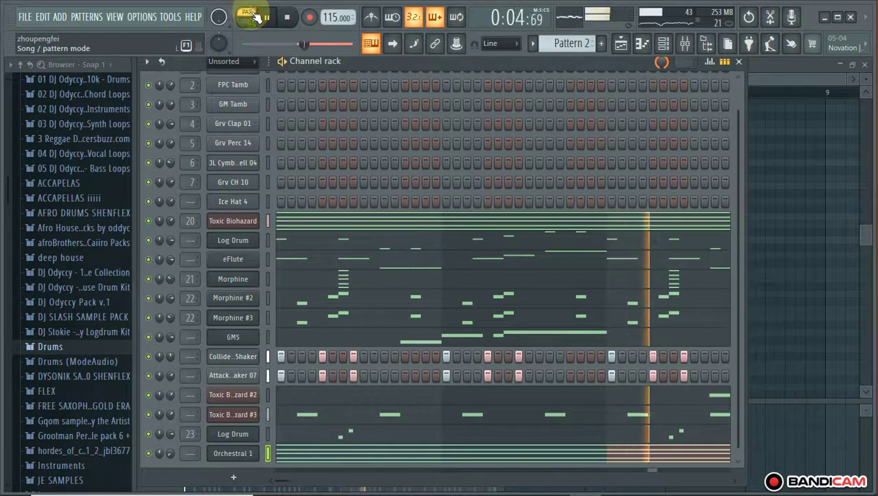
{"action": "left_click", "coordinate": [401, 451]}
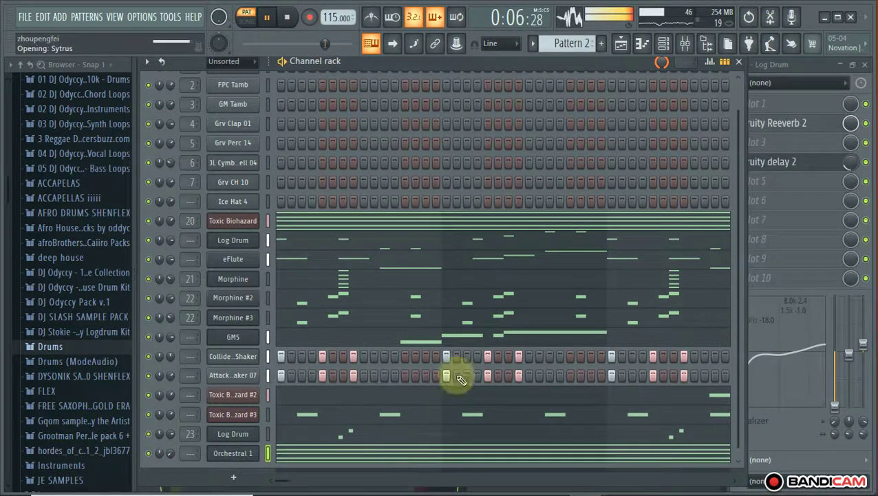
{"action": "key", "text": "F7"}
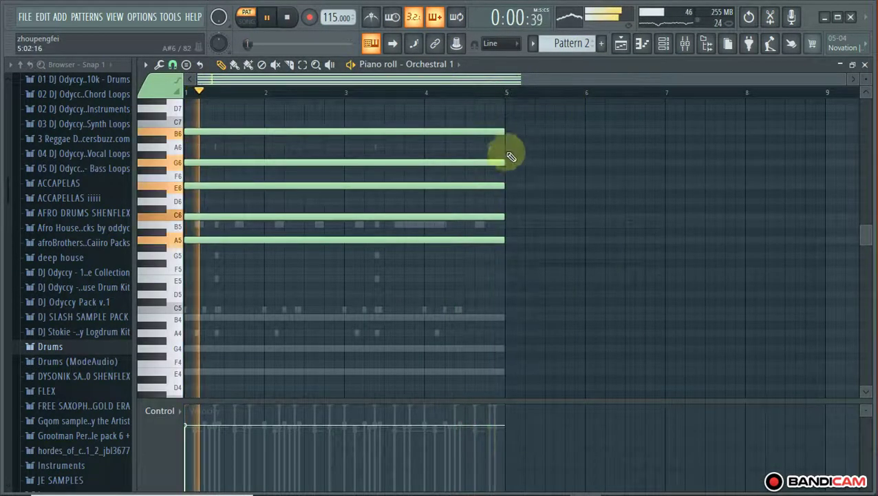
{"action": "key", "text": "space"}
{"action": "right_click", "coordinate": [344, 131]}
{"action": "right_click", "coordinate": [338, 163]}
{"action": "right_click", "coordinate": [330, 186]}
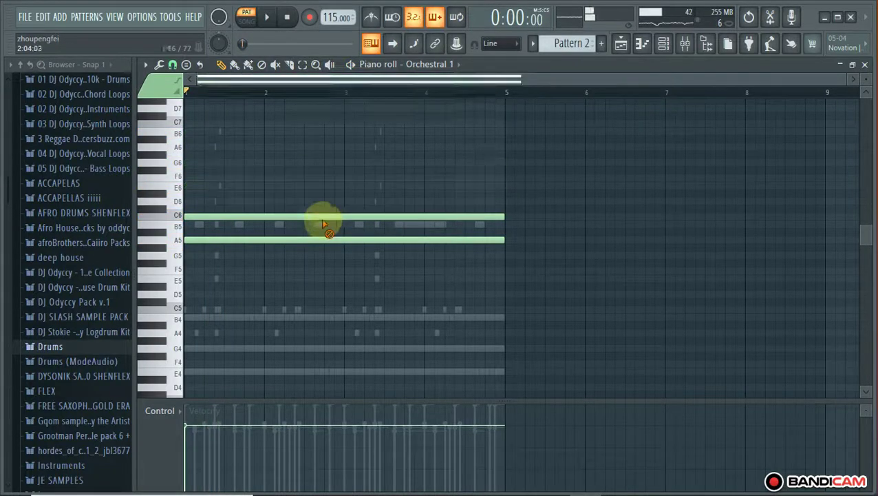
{"action": "right_click", "coordinate": [320, 216]}
Raise the remaining Orchestral 1 note to A6, play the pattern, and set the channel's volume to about 23%
{"action": "left_click_drag", "start_coordinate": [313, 239], "coordinate": [302, 152]}
{"action": "left_click", "coordinate": [267, 17]}
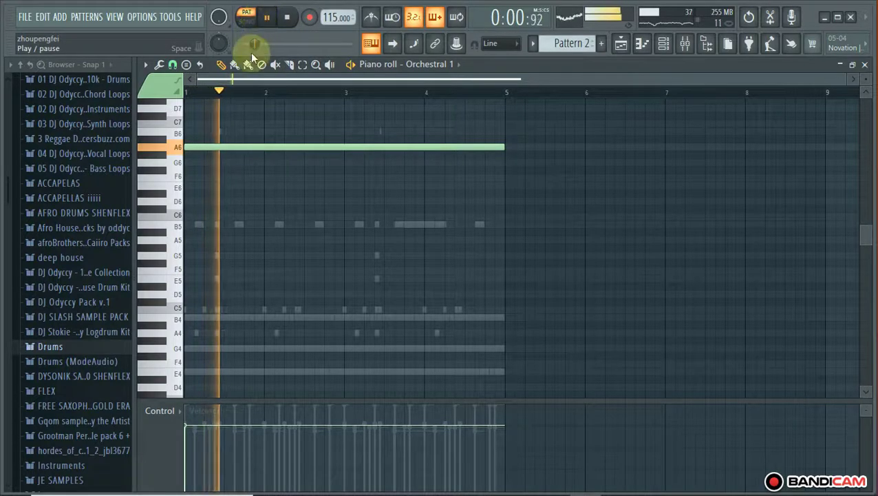
{"action": "left_click", "coordinate": [661, 43]}
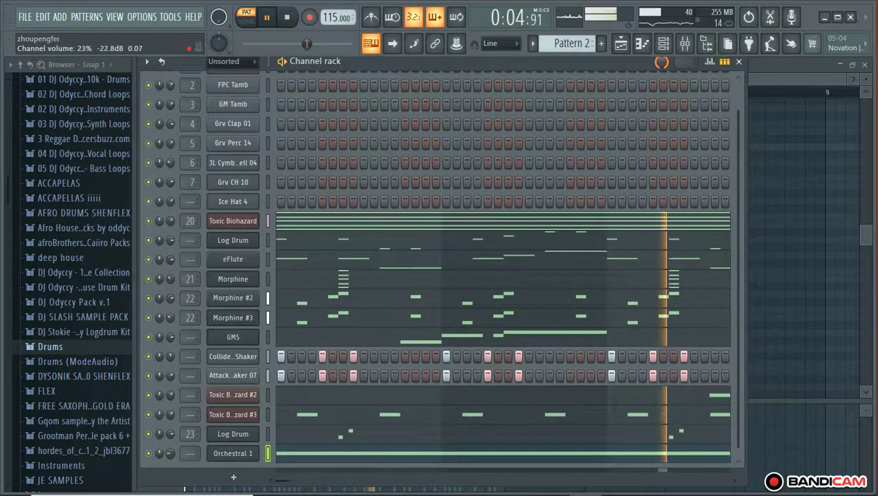
Try the sustained Orchestral 1 note at D6 and audition it against the pattern
{"action": "left_click", "coordinate": [314, 454]}
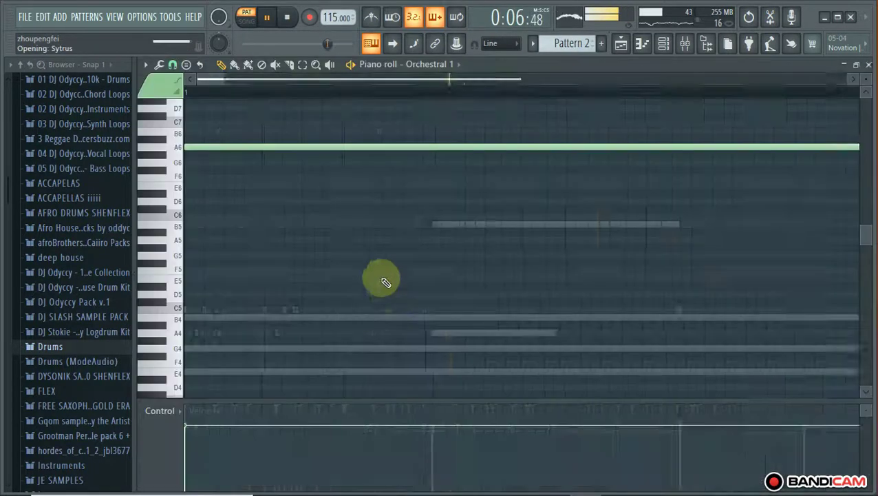
{"action": "key", "text": "space"}
{"action": "left_click", "coordinate": [279, 155]}
{"action": "right_click", "coordinate": [281, 149]}
{"action": "left_click_drag", "start_coordinate": [280, 153], "coordinate": [214, 204]}
{"action": "key", "text": "space"}
{"action": "key", "text": "space"}
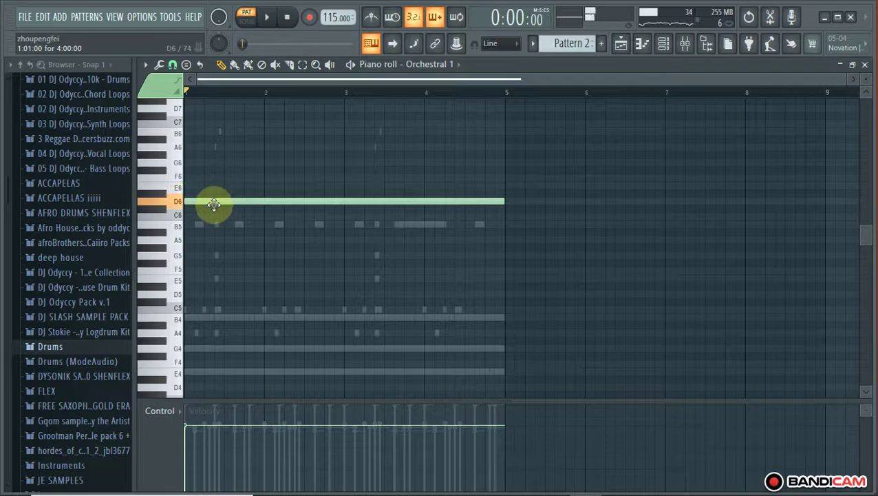
{"action": "key", "text": "space"}
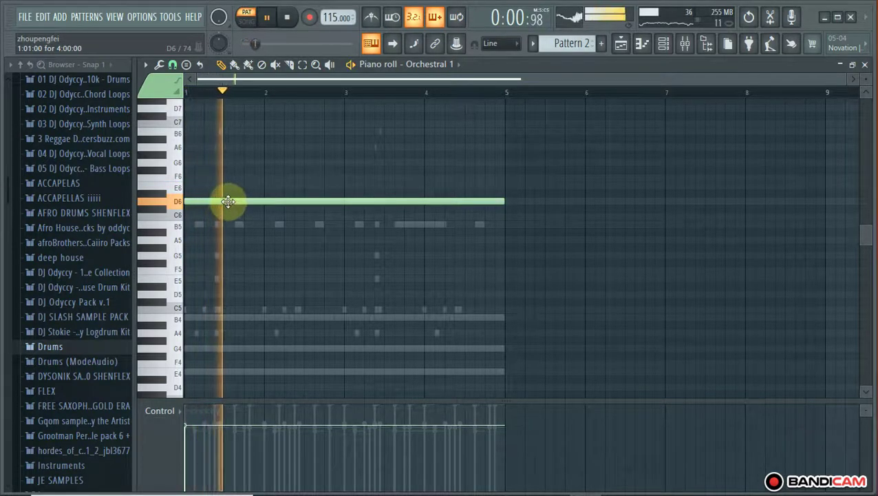
{"action": "key", "text": "space"}
Try the sustained Orchestral 1 note at A#6 and at A6, playing the pattern after each move
{"action": "left_click_drag", "start_coordinate": [215, 201], "coordinate": [208, 137]}
{"action": "key", "text": "space"}
{"action": "key", "text": "space"}
{"action": "key", "text": "space"}
{"action": "key", "text": "space"}
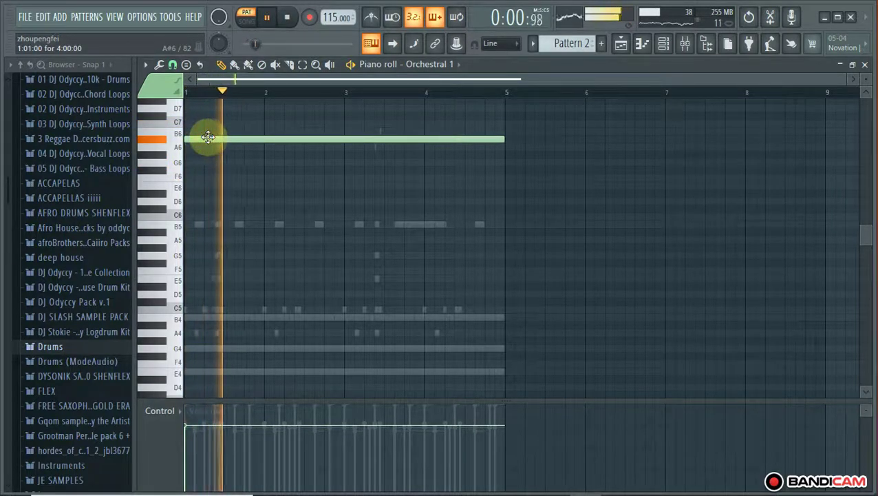
{"action": "key", "text": "space"}
{"action": "left_click_drag", "start_coordinate": [208, 138], "coordinate": [208, 148]}
{"action": "key", "text": "space"}
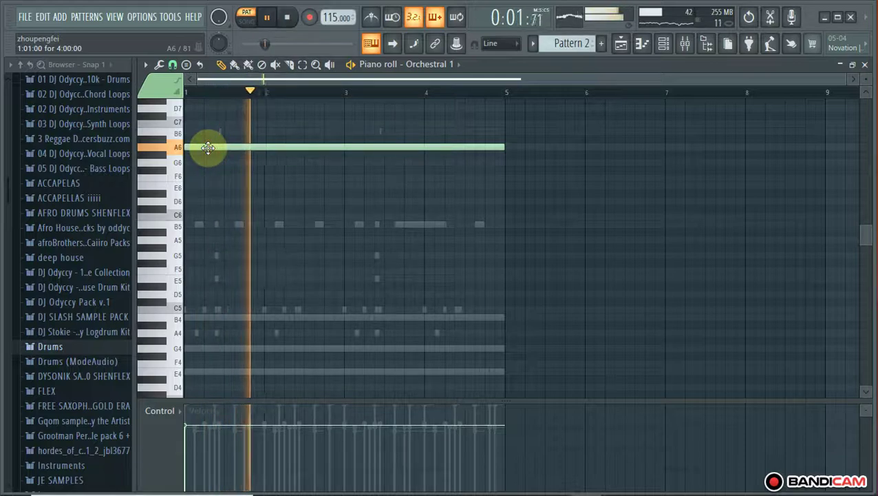
Lower the Orchestral 1 note to A5, audition it, and set the channel's volume to about 32%
{"action": "left_click_drag", "start_coordinate": [209, 147], "coordinate": [180, 235]}
{"action": "key", "text": "space"}
{"action": "key", "text": "space"}
{"action": "key", "text": "space"}
{"action": "key", "text": "space"}
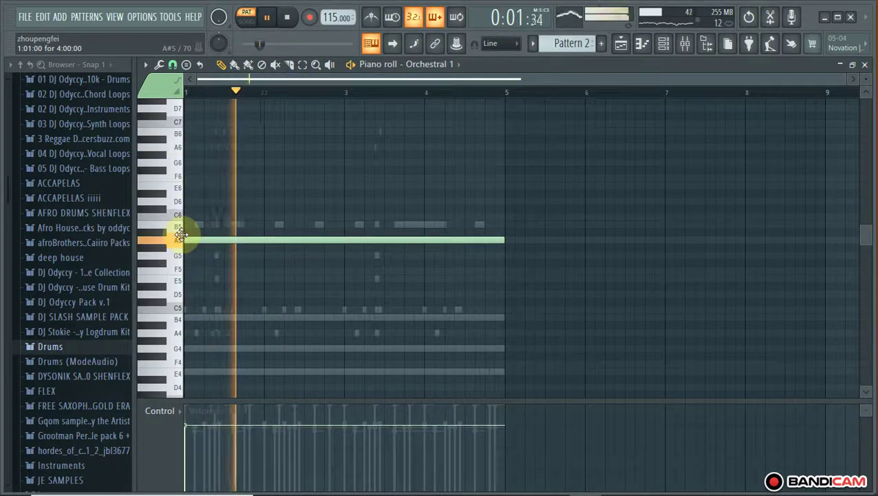
{"action": "left_click", "coordinate": [663, 43]}
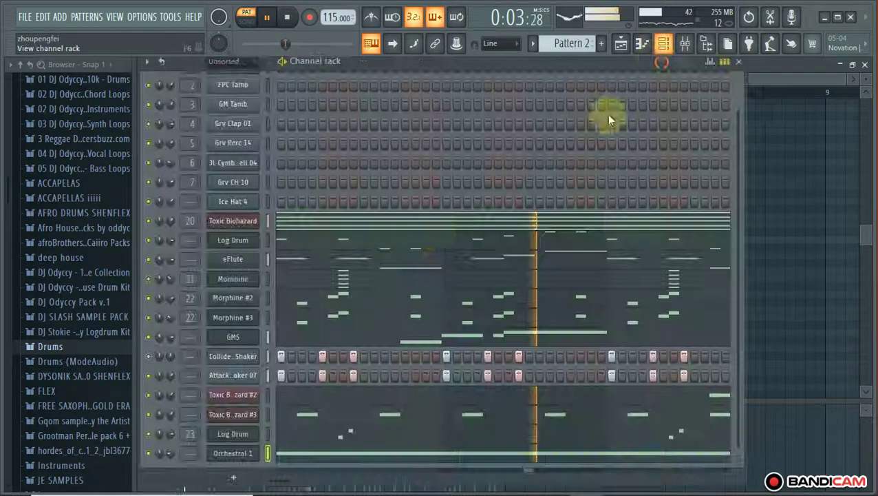
{"action": "left_click_drag", "start_coordinate": [171, 454], "coordinate": [171, 469]}
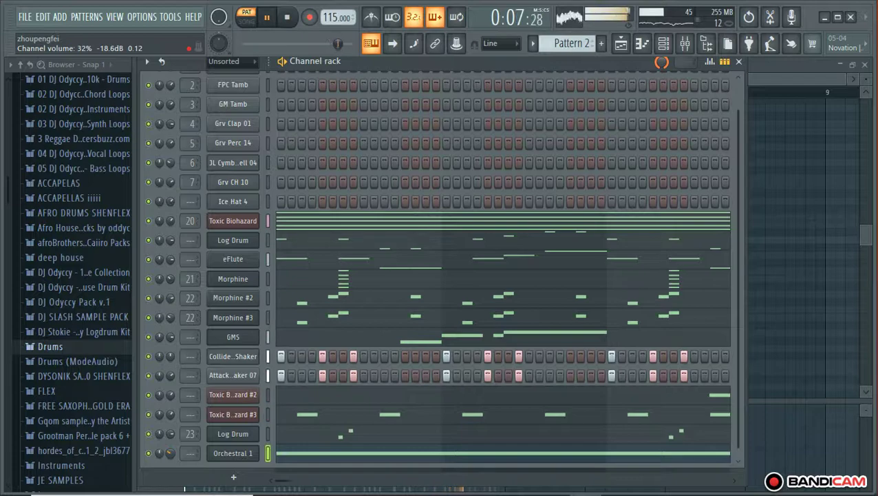
Move the sustained Orchestral 1 note to E6, readjust the channel's volume, and play back in song mode
{"action": "left_click", "coordinate": [292, 454]}
{"action": "left_click_drag", "start_coordinate": [252, 241], "coordinate": [246, 182]}
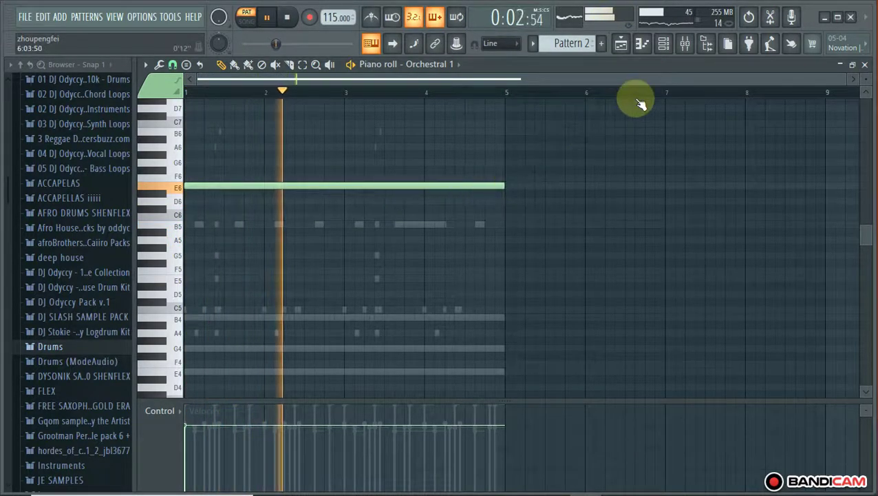
{"action": "left_click", "coordinate": [663, 43]}
{"action": "mouse_move", "coordinate": [179, 451]}
{"action": "left_mouse_down"}
{"action": "mouse_move", "coordinate": [181, 463]}
{"action": "mouse_move", "coordinate": [170, 454]}
{"action": "left_mouse_up"}
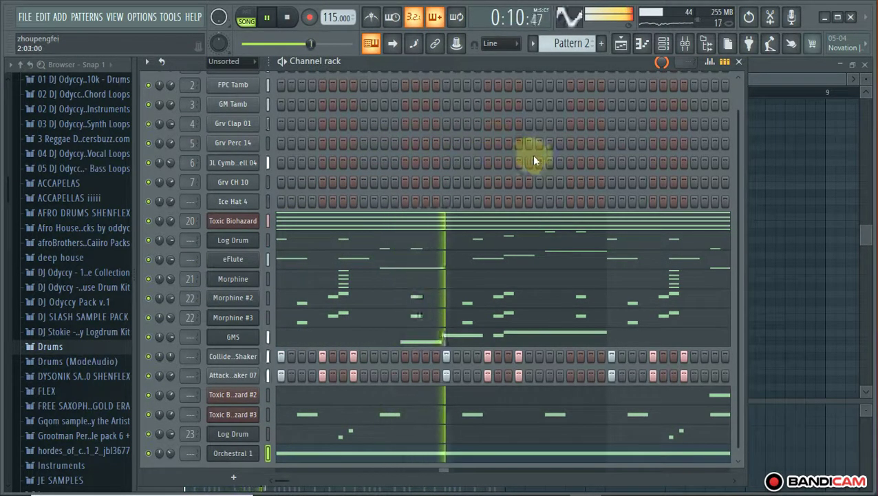
Look through the sample pack folders in the browser for material to add to the beat
{"action": "scroll", "coordinate": [556, 153], "scroll_direction": "down", "scroll_amount": 1}
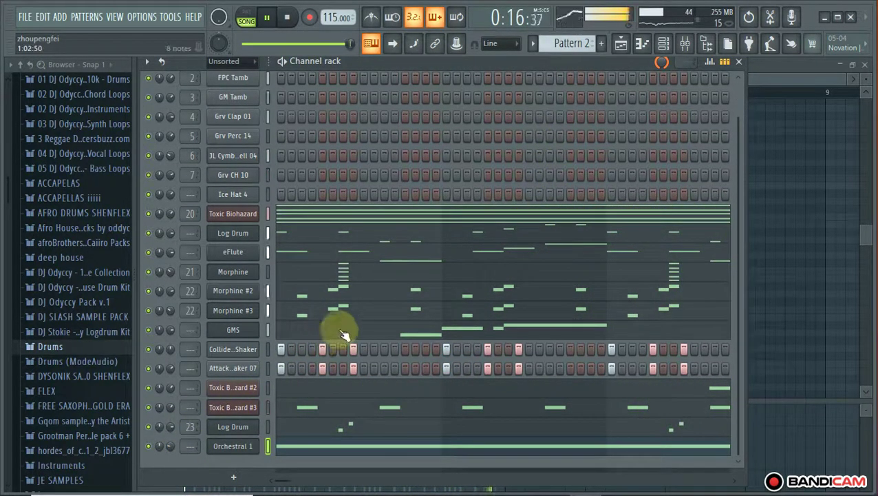
{"action": "scroll", "coordinate": [72, 325], "scroll_direction": "up", "scroll_amount": 5}
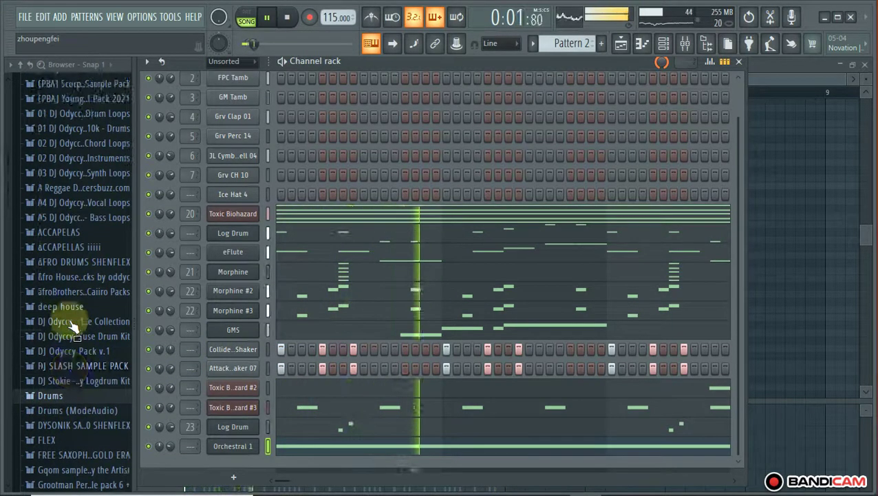
{"action": "scroll", "coordinate": [68, 318], "scroll_direction": "down", "scroll_amount": 5}
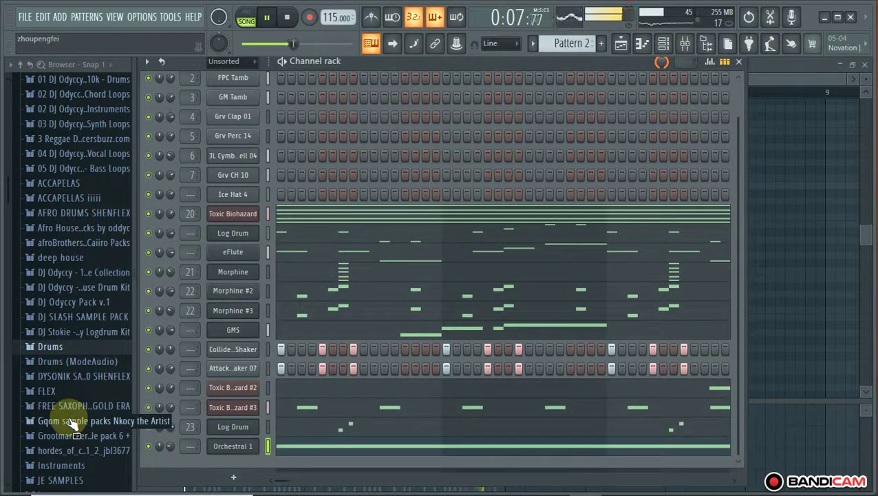
{"action": "scroll", "coordinate": [71, 421], "scroll_direction": "down", "scroll_amount": 3}
{"action": "scroll", "coordinate": [70, 422], "scroll_direction": "down", "scroll_amount": 3}
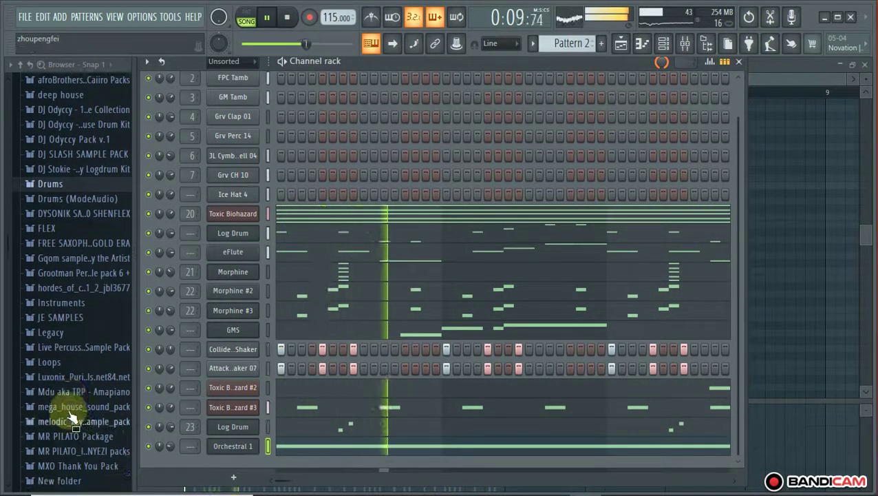
{"action": "scroll", "coordinate": [66, 382], "scroll_direction": "down", "scroll_amount": 4}
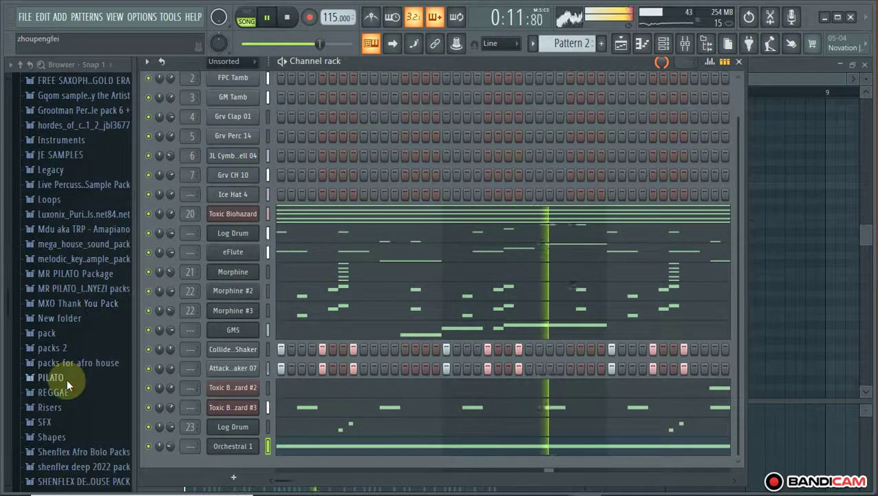
{"action": "scroll", "coordinate": [66, 379], "scroll_direction": "down", "scroll_amount": 10}
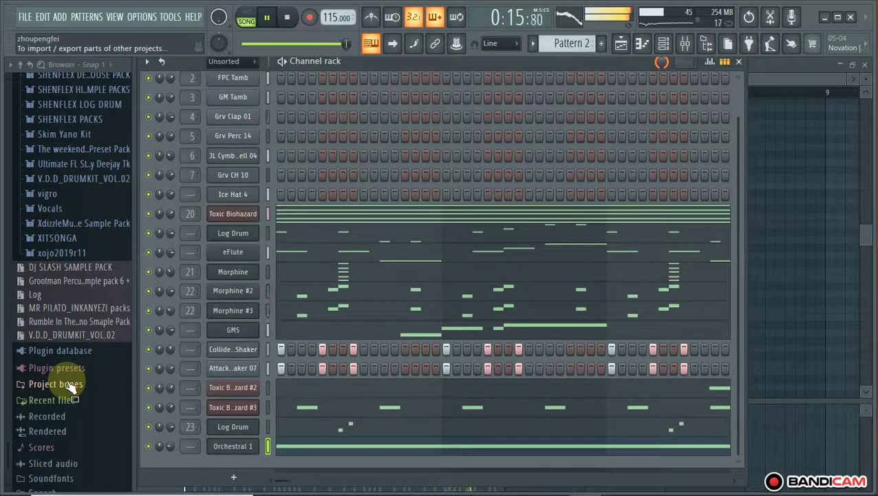
{"action": "scroll", "coordinate": [66, 379], "scroll_direction": "up", "scroll_amount": 10}
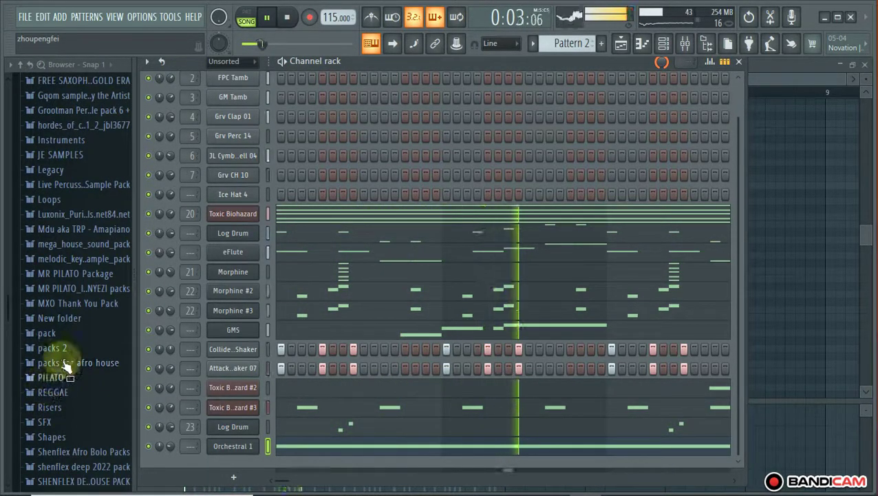
{"action": "left_click", "coordinate": [46, 334]}
{"action": "left_click", "coordinate": [46, 334]}
{"action": "scroll", "coordinate": [47, 338], "scroll_direction": "up", "scroll_amount": 4}
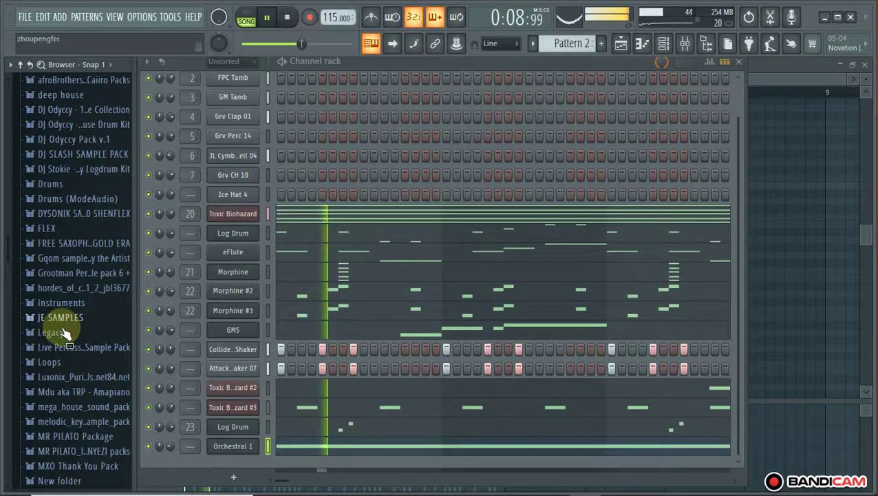
Open the Legacy pack's Vocals folder and audition samples such as FLS_Aah yea 001, VOC_Dance and VOC_TakeThisOut
{"action": "left_click", "coordinate": [54, 337]}
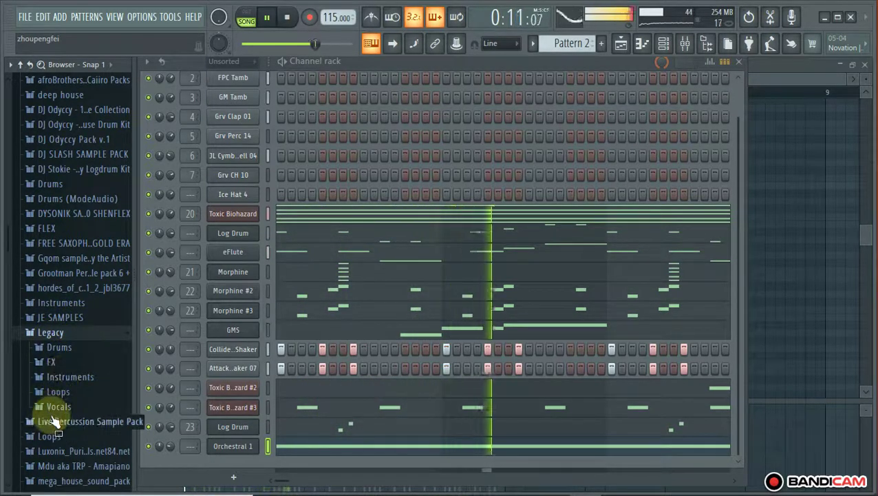
{"action": "left_click", "coordinate": [51, 407]}
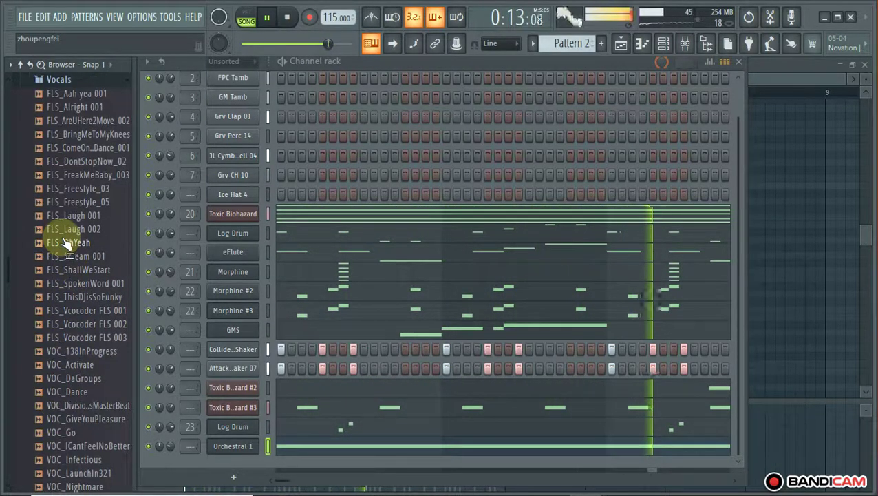
{"action": "left_click", "coordinate": [51, 216]}
{"action": "left_click", "coordinate": [58, 122]}
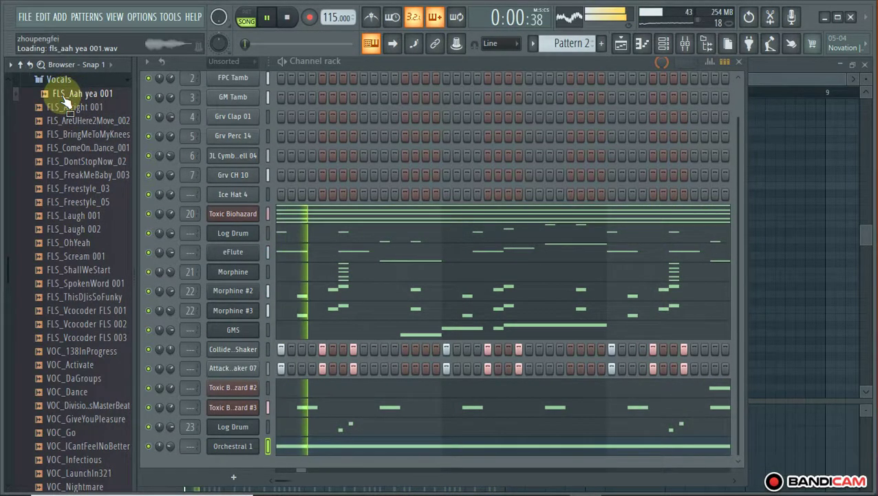
{"action": "left_click_drag", "start_coordinate": [72, 121], "coordinate": [77, 256]}
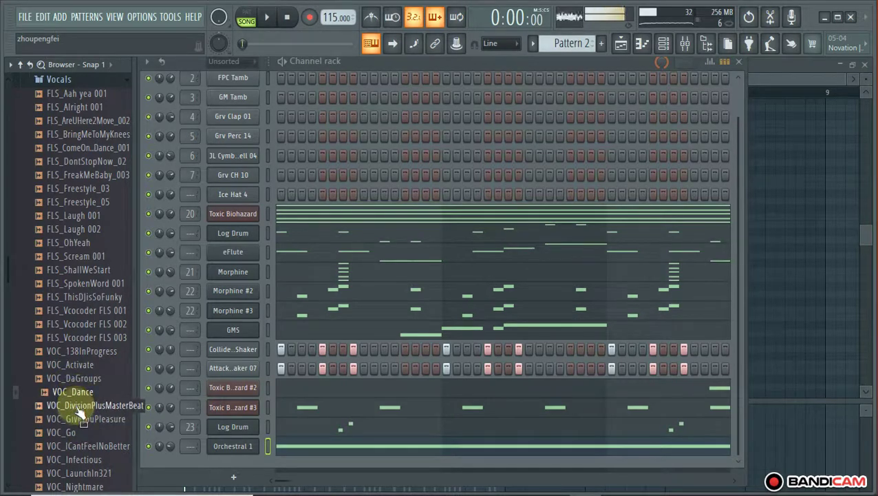
{"action": "scroll", "coordinate": [80, 417], "scroll_direction": "down", "scroll_amount": 4}
{"action": "left_click_drag", "start_coordinate": [79, 426], "coordinate": [92, 348]}
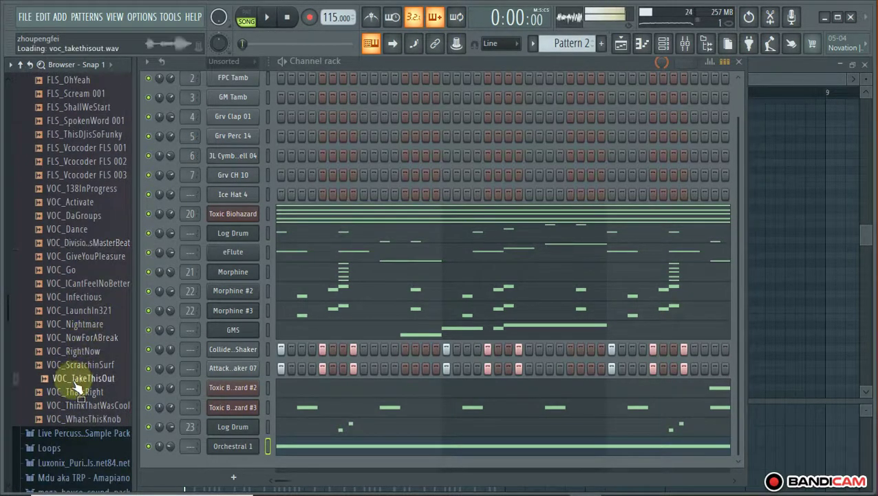
Browse the Legacy pack's Loops and FX samples and place FLS_Radio Tuning 001 at bar 1 of Track 4 in the playlist
{"action": "scroll", "coordinate": [75, 333], "scroll_direction": "up", "scroll_amount": 8}
{"action": "left_click_drag", "start_coordinate": [81, 367], "coordinate": [64, 326]}
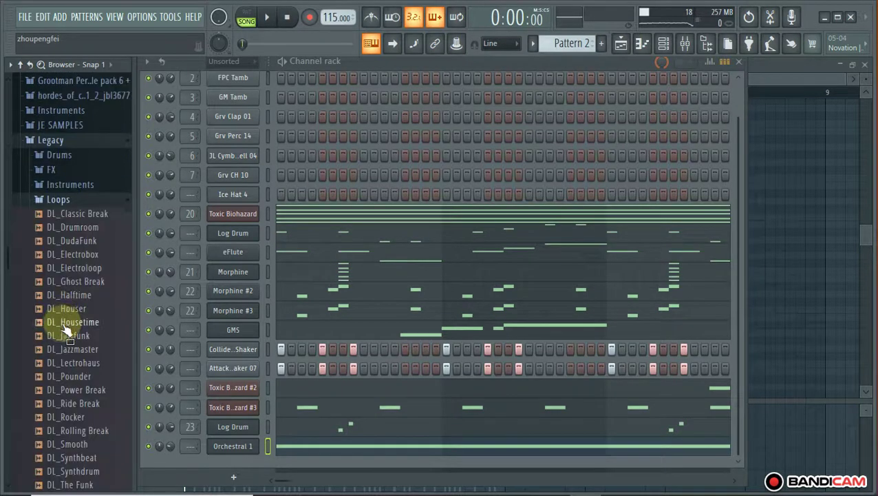
{"action": "mouse_move", "coordinate": [55, 205]}
{"action": "left_mouse_down"}
{"action": "mouse_move", "coordinate": [61, 195]}
{"action": "mouse_move", "coordinate": [60, 209]}
{"action": "left_mouse_up"}
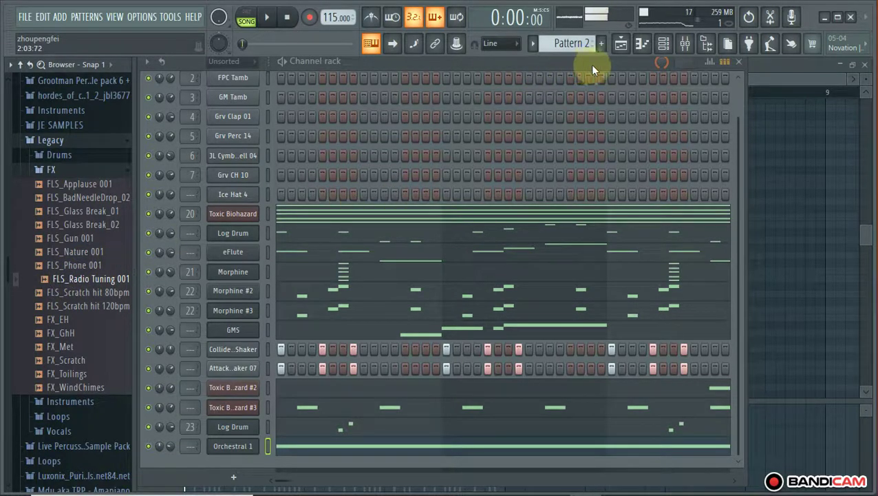
{"action": "left_click", "coordinate": [623, 42]}
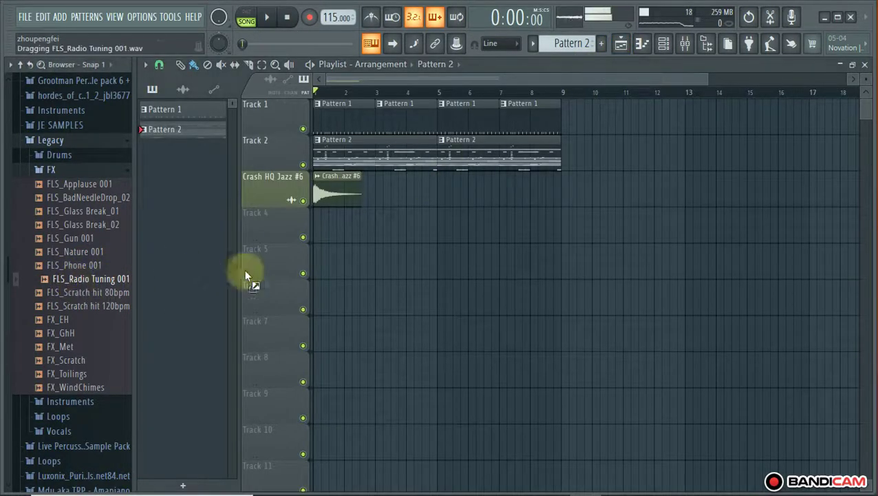
{"action": "left_click_drag", "start_coordinate": [321, 235], "coordinate": [331, 237]}
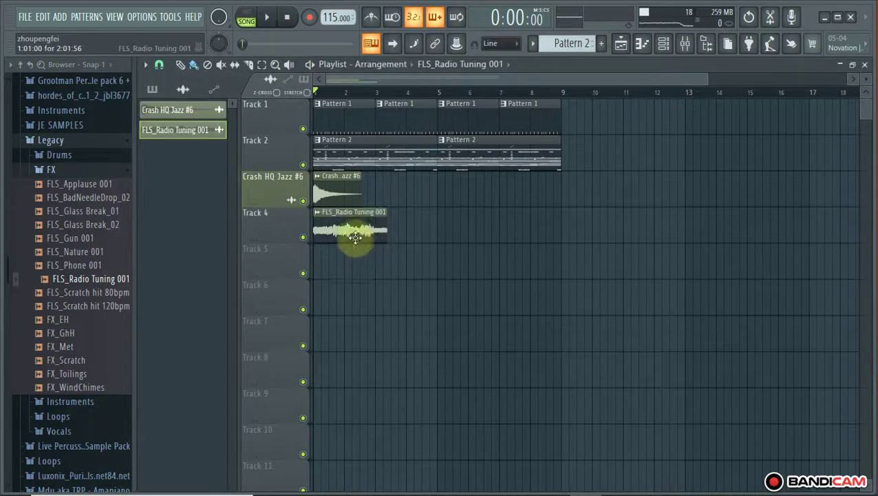
Stretch the FLS_Radio Tuning 001 clip to four bars at about 22% channel volume and repeat it from bar 5
{"action": "double_click", "coordinate": [346, 232]}
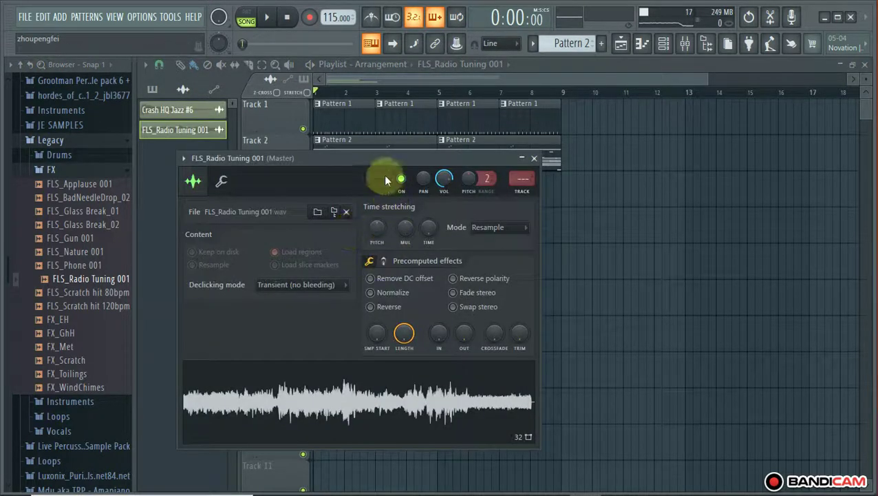
{"action": "left_click_drag", "start_coordinate": [368, 164], "coordinate": [377, 344]}
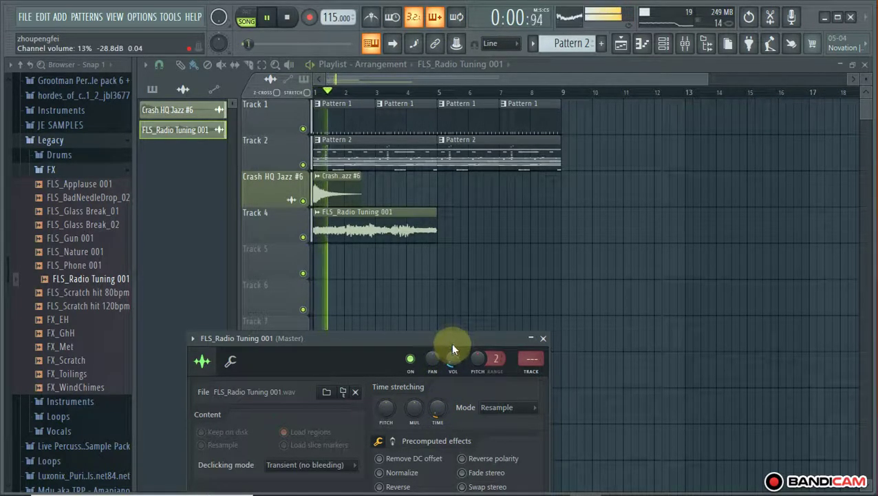
{"action": "left_click_drag", "start_coordinate": [453, 358], "coordinate": [453, 350]}
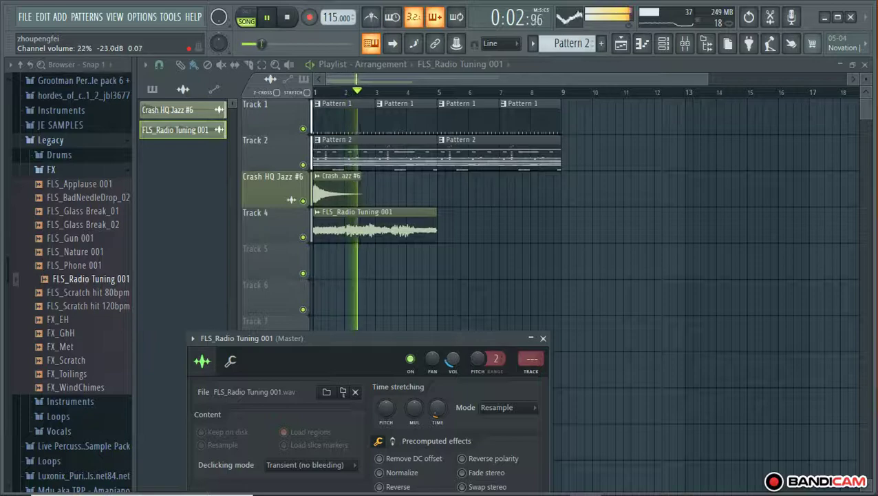
{"action": "left_click", "coordinate": [445, 232]}
{"action": "left_click_drag", "start_coordinate": [444, 232], "coordinate": [419, 229]}
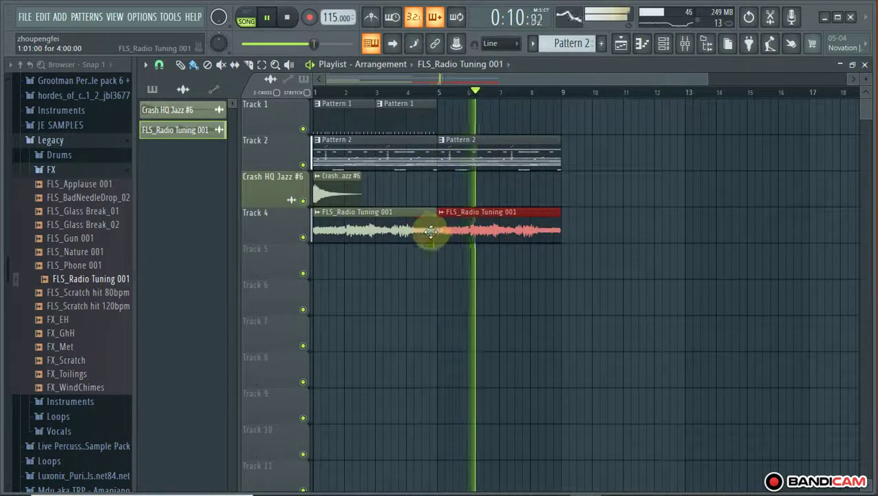
Delete both FLS_Radio Tuning 001 clips from Track 4 and remove their audio channel from the project
{"action": "right_click", "coordinate": [513, 229]}
{"action": "right_click", "coordinate": [372, 232]}
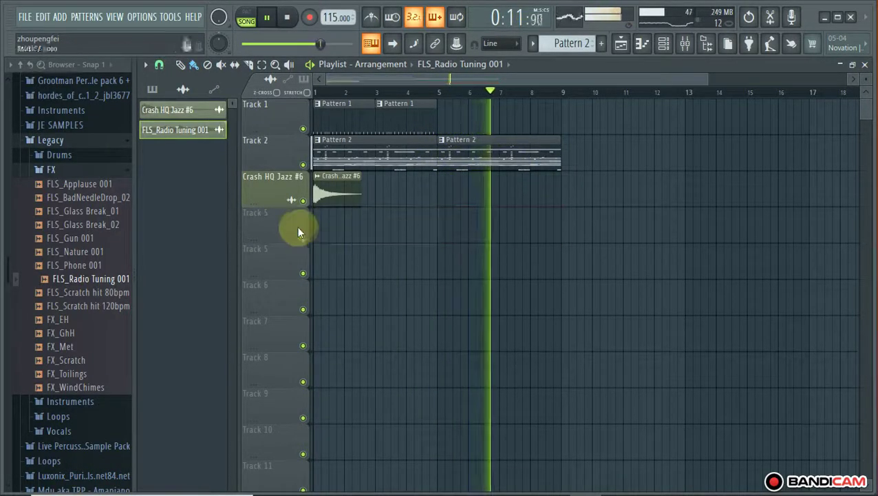
{"action": "right_click", "coordinate": [176, 128]}
{"action": "left_click", "coordinate": [206, 267]}
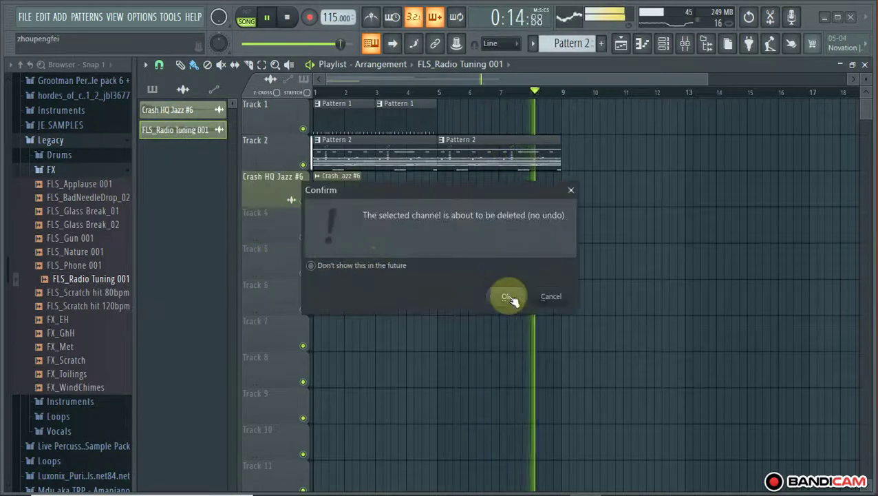
{"action": "left_click", "coordinate": [506, 297]}
Collapse the Legacy FX folder and look through the Vintage samples in the Legacy Drums folder during playback
{"action": "left_click", "coordinate": [48, 170]}
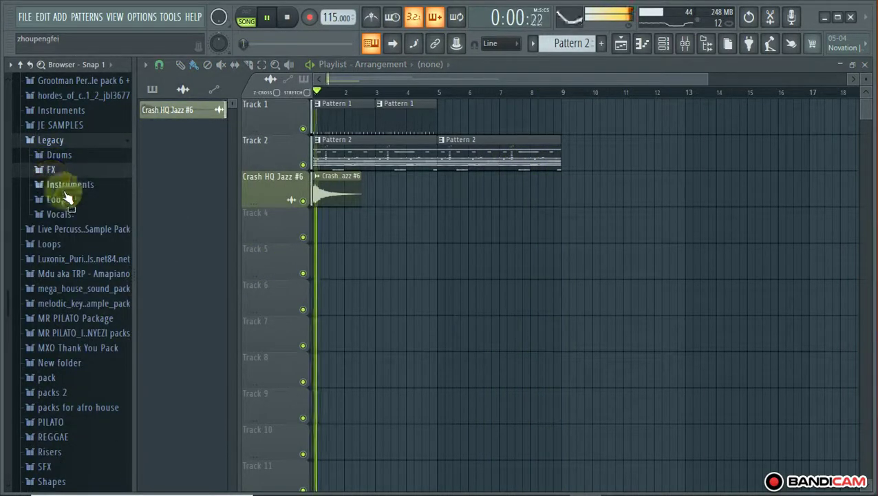
{"action": "scroll", "coordinate": [59, 220], "scroll_direction": "up", "scroll_amount": 5}
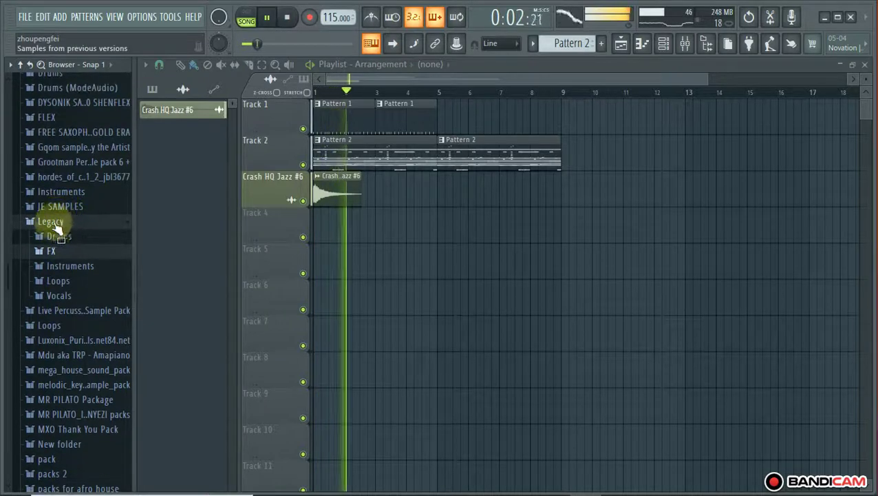
{"action": "left_click", "coordinate": [58, 236]}
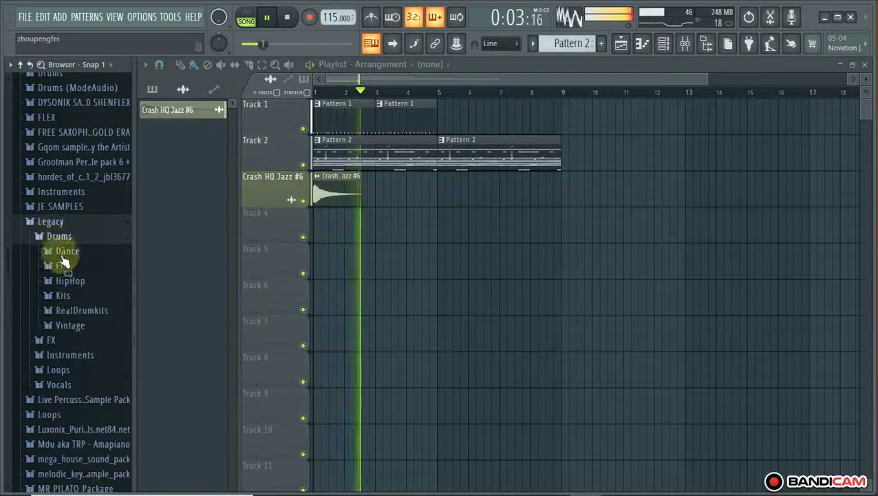
{"action": "left_click", "coordinate": [72, 326]}
{"action": "scroll", "coordinate": [82, 344], "scroll_direction": "down", "scroll_amount": 7}
{"action": "scroll", "coordinate": [76, 340], "scroll_direction": "up", "scroll_amount": 9}
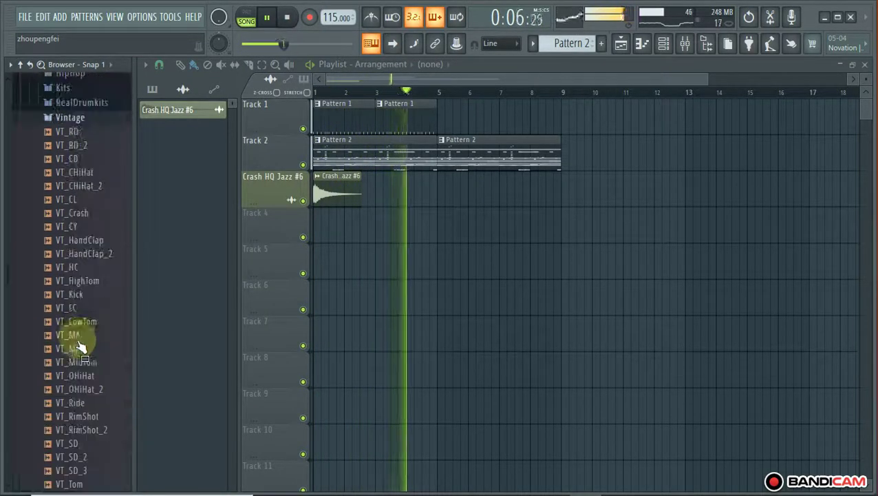
{"action": "left_click", "coordinate": [67, 200]}
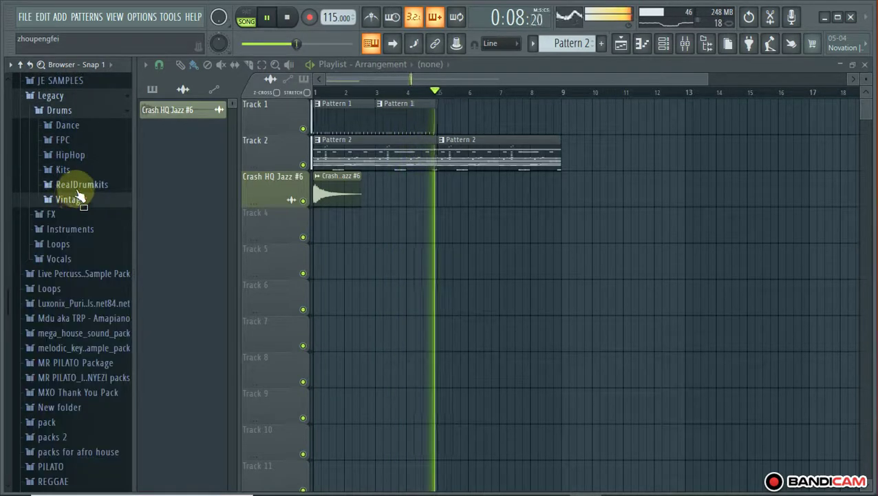
Stop playback, look through the HipHop and Dance drum samples, and collapse the Legacy pack
{"action": "key", "text": "space"}
{"action": "left_click", "coordinate": [65, 155]}
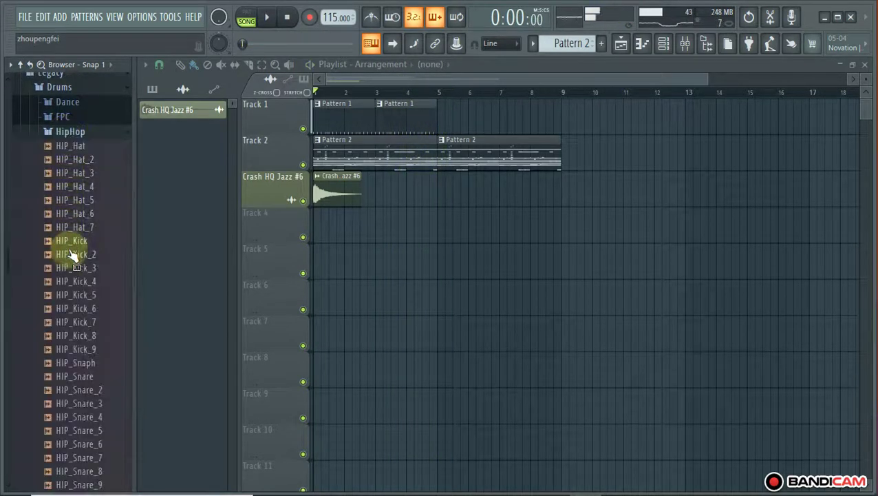
{"action": "left_click", "coordinate": [63, 131]}
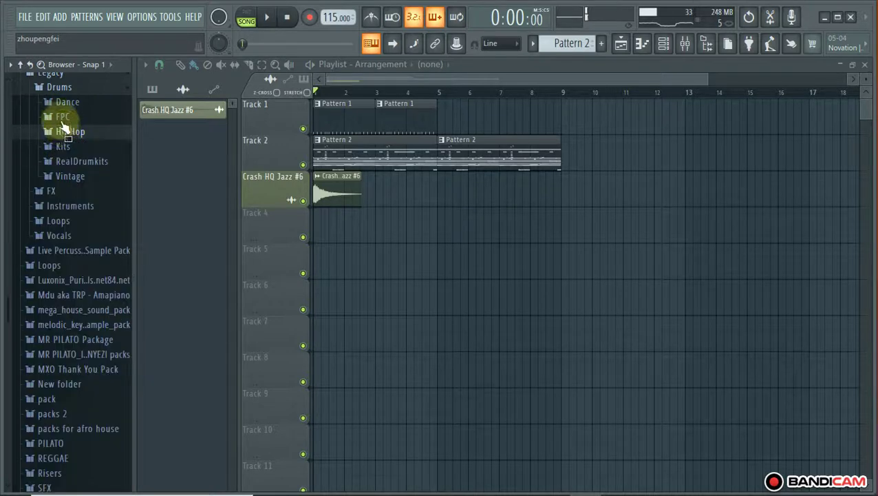
{"action": "left_click", "coordinate": [63, 104]}
{"action": "scroll", "coordinate": [62, 117], "scroll_direction": "down", "scroll_amount": 10}
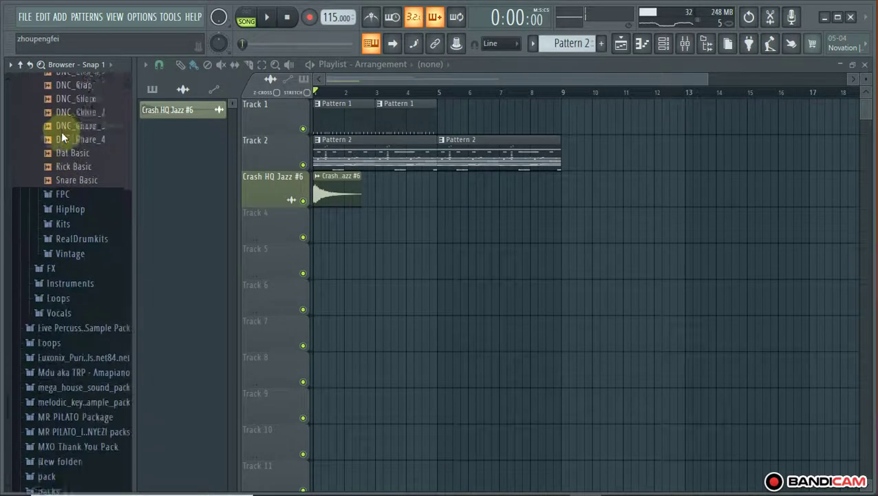
{"action": "scroll", "coordinate": [62, 131], "scroll_direction": "up", "scroll_amount": 10}
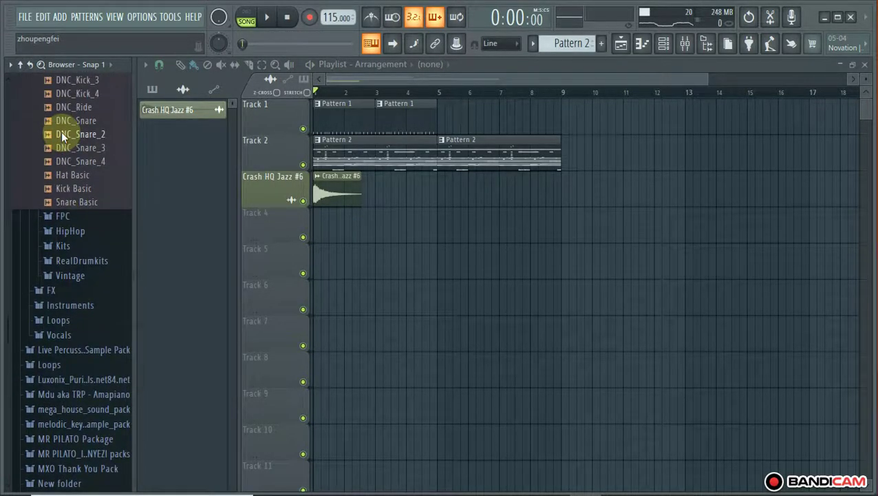
{"action": "left_click", "coordinate": [63, 160]}
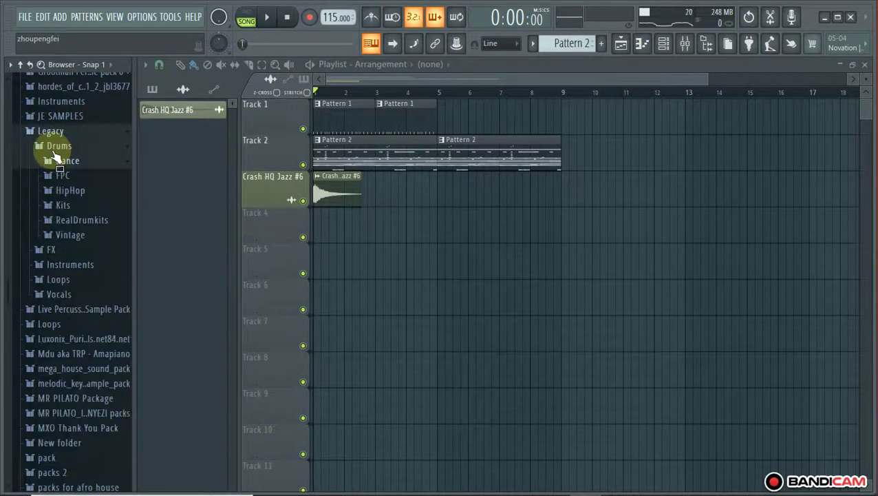
{"action": "left_click", "coordinate": [54, 146]}
{"action": "left_click", "coordinate": [45, 132]}
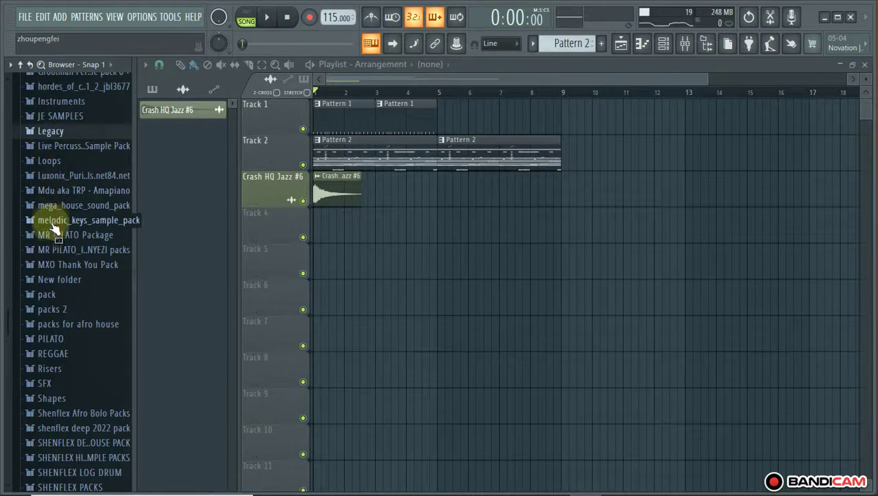
Look through the whole list of sample packs for other material that suits the beat
{"action": "scroll", "coordinate": [54, 227], "scroll_direction": "down", "scroll_amount": 9}
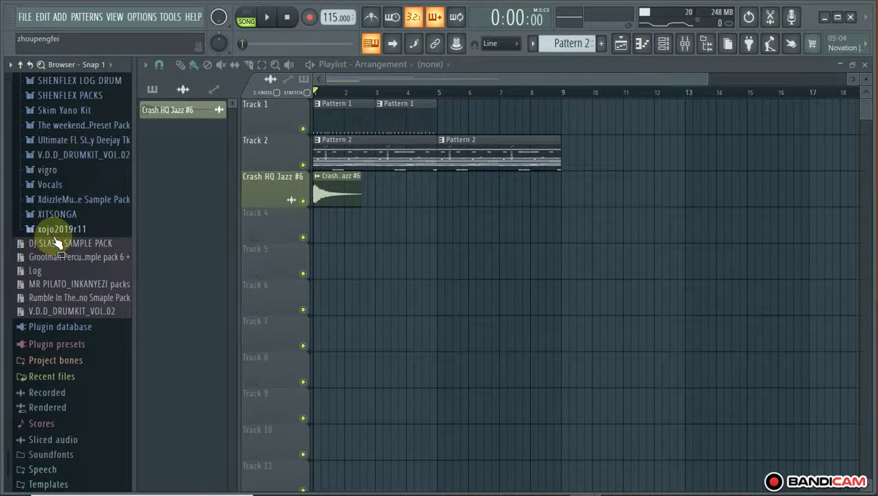
{"action": "scroll", "coordinate": [57, 241], "scroll_direction": "up", "scroll_amount": 9}
{"action": "scroll", "coordinate": [57, 242], "scroll_direction": "up", "scroll_amount": 4}
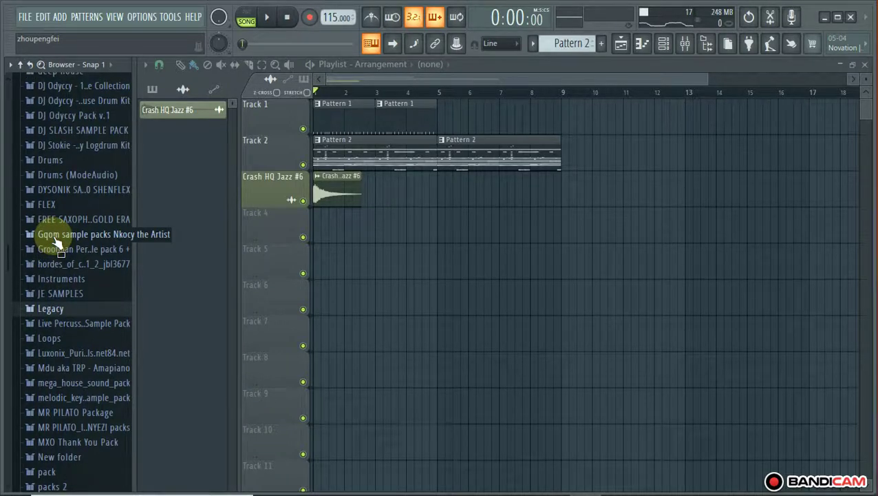
{"action": "scroll", "coordinate": [54, 239], "scroll_direction": "up", "scroll_amount": 7}
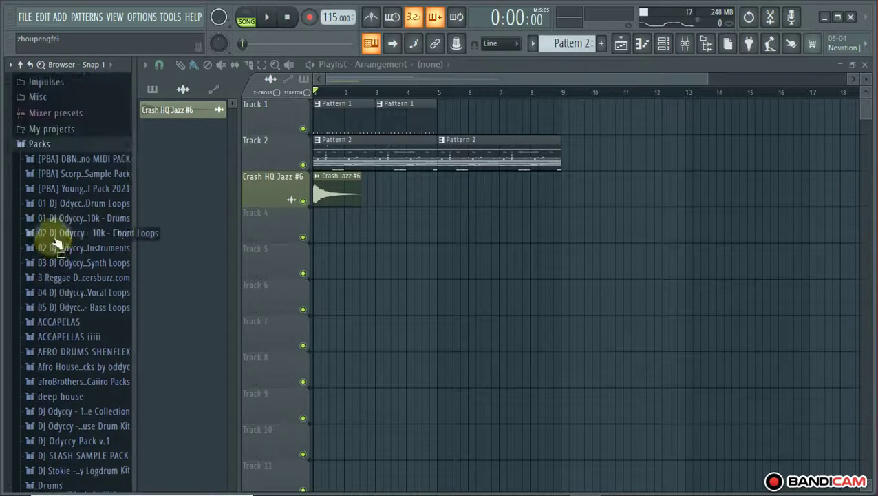
{"action": "scroll", "coordinate": [57, 234], "scroll_direction": "up", "scroll_amount": 2}
{"action": "scroll", "coordinate": [57, 296], "scroll_direction": "down", "scroll_amount": 4}
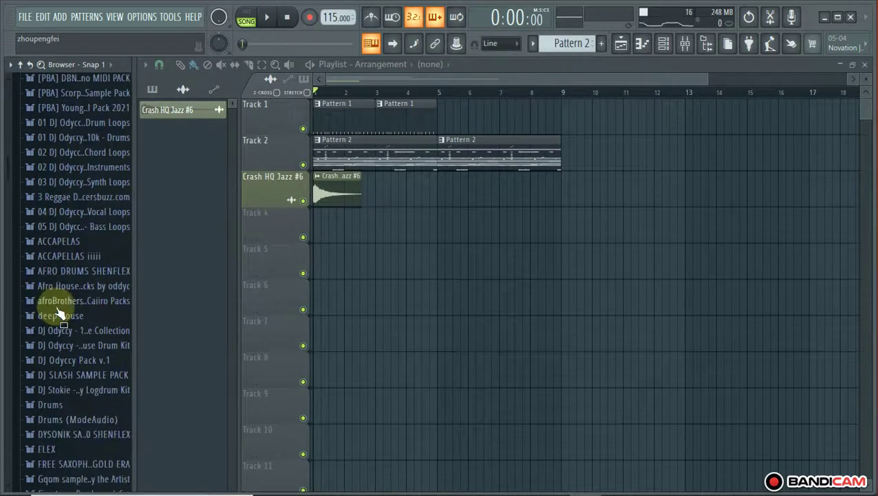
{"action": "scroll", "coordinate": [59, 313], "scroll_direction": "down", "scroll_amount": 2}
{"action": "scroll", "coordinate": [59, 309], "scroll_direction": "down", "scroll_amount": 2}
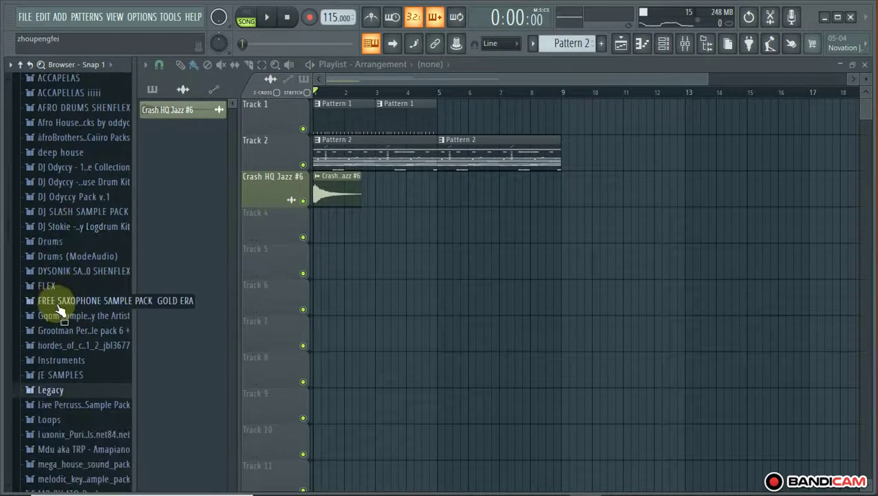
{"action": "mouse_move", "coordinate": [587, 490]}
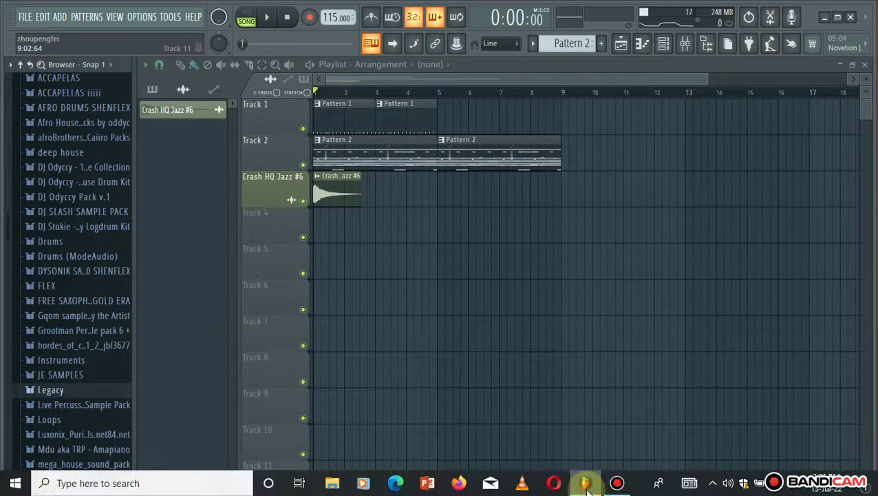
{"action": "left_click", "coordinate": [617, 483]}
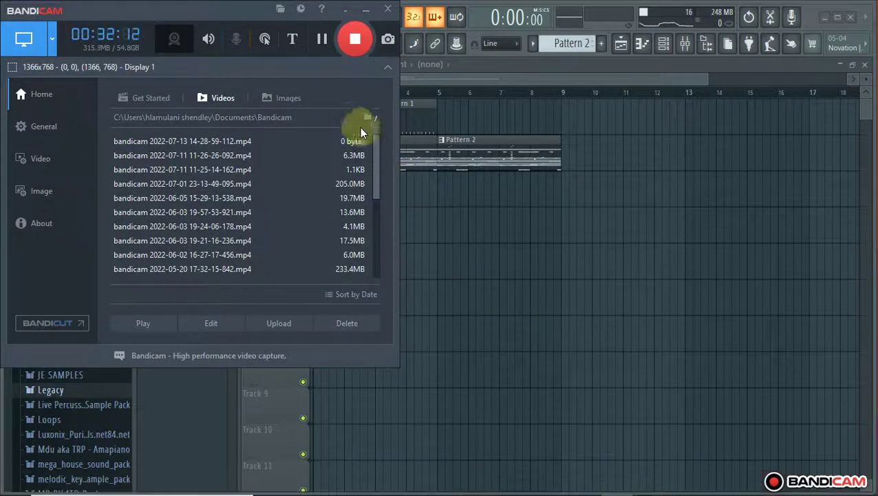
{"action": "left_click", "coordinate": [354, 41]}
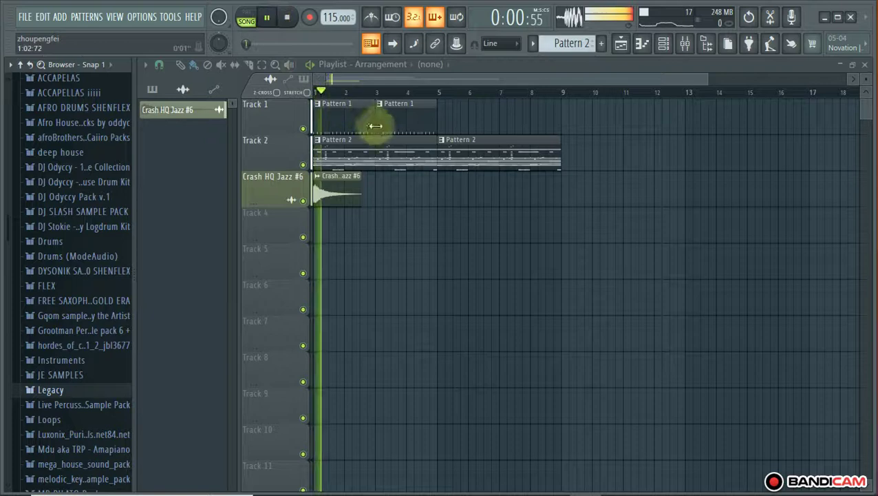
Add a second Crash HQ Jazz #6 clip at bar 5 of the crash track and check its channel settings
{"action": "left_click", "coordinate": [353, 199]}
{"action": "left_click", "coordinate": [447, 198]}
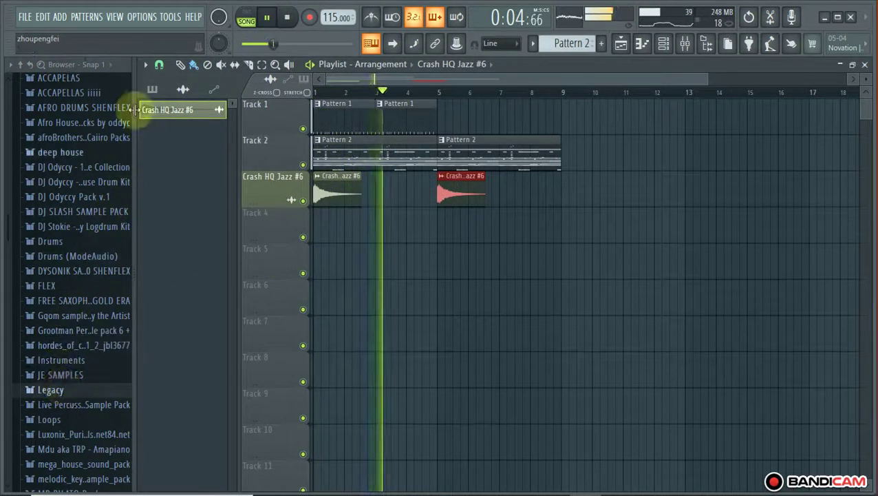
{"action": "scroll", "coordinate": [65, 172], "scroll_direction": "up", "scroll_amount": 6}
{"action": "left_click", "coordinate": [41, 253]}
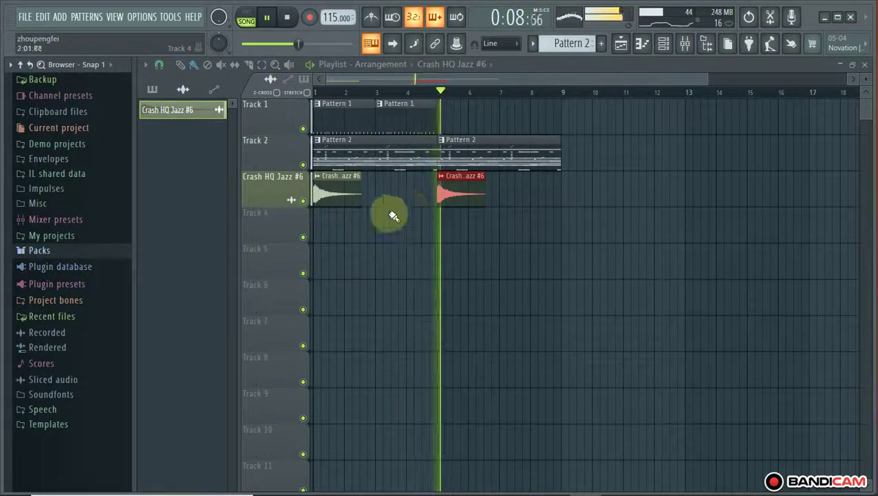
{"action": "double_click", "coordinate": [451, 196]}
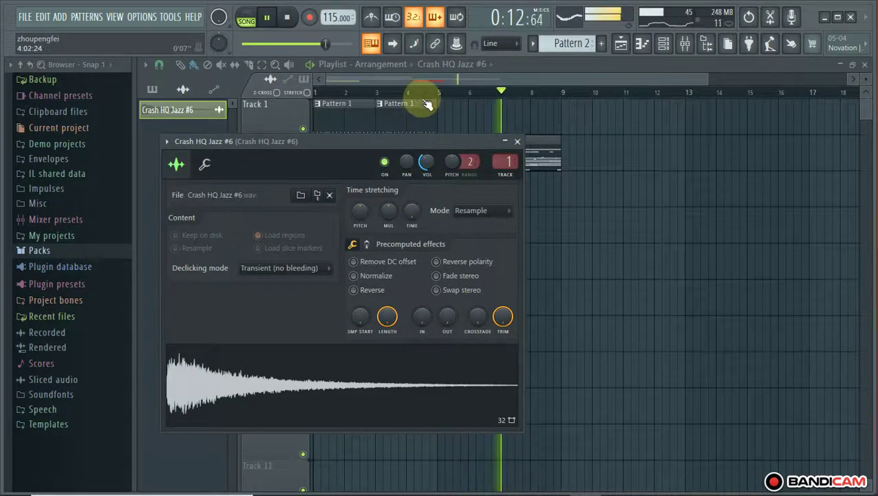
{"action": "key", "text": "Escape"}
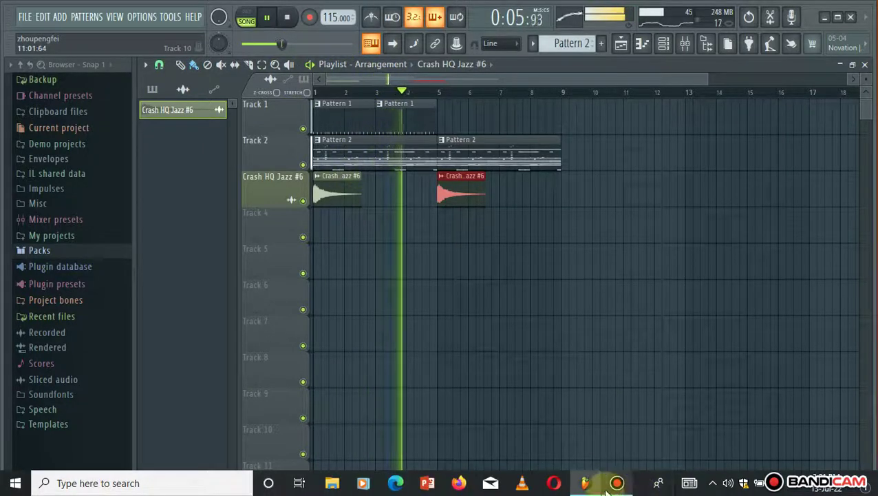
{"action": "left_click", "coordinate": [615, 485]}
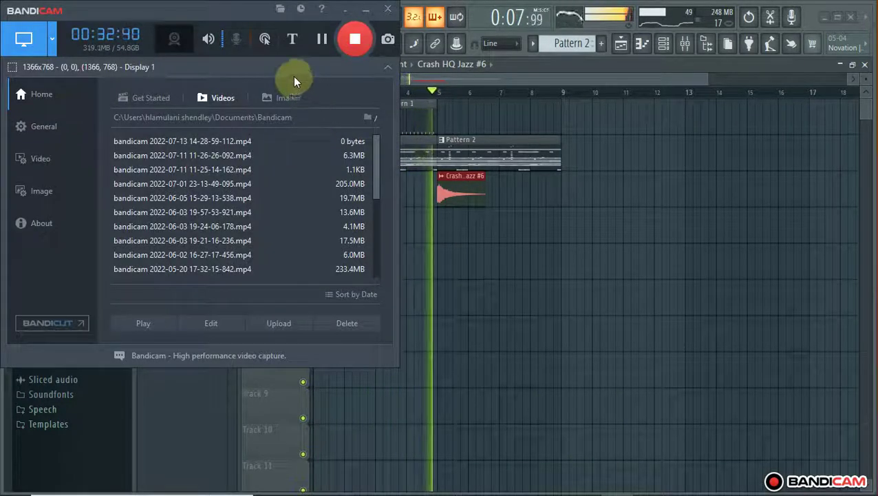
{"action": "left_click_drag", "start_coordinate": [227, 18], "coordinate": [218, 151]}
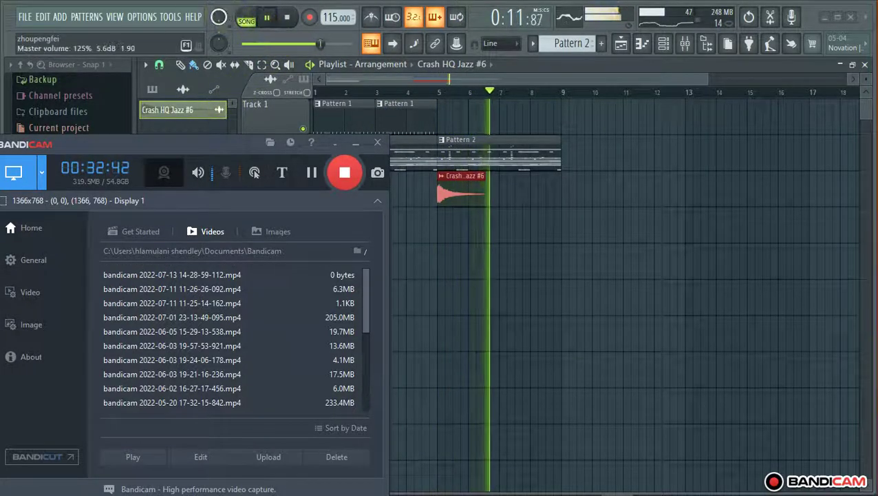